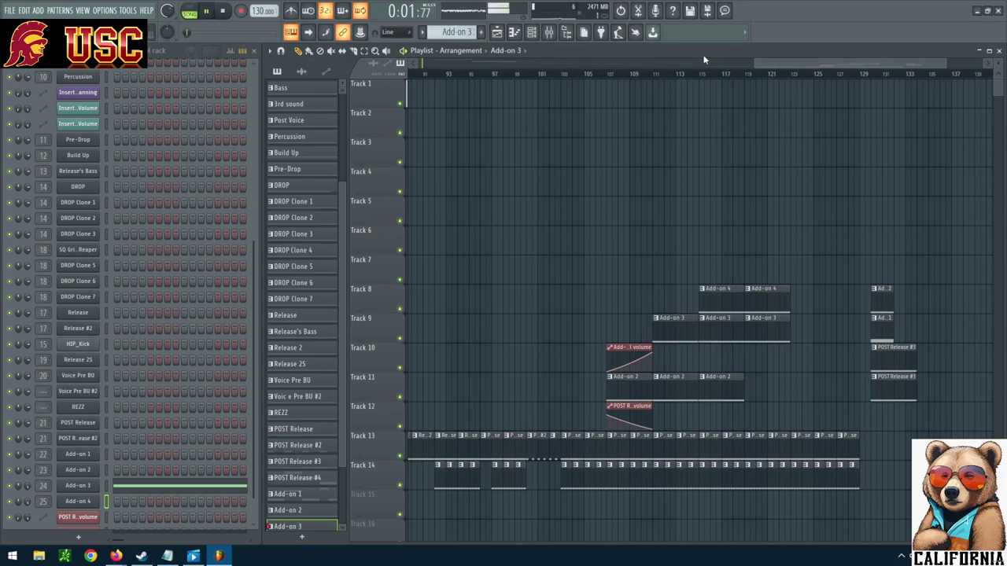
Listen through the arrangement from the intro to the Add-on 4 clips around bar 115, following the playhead, then stop playback.
left_click_drag(802, 66, 505, 66)
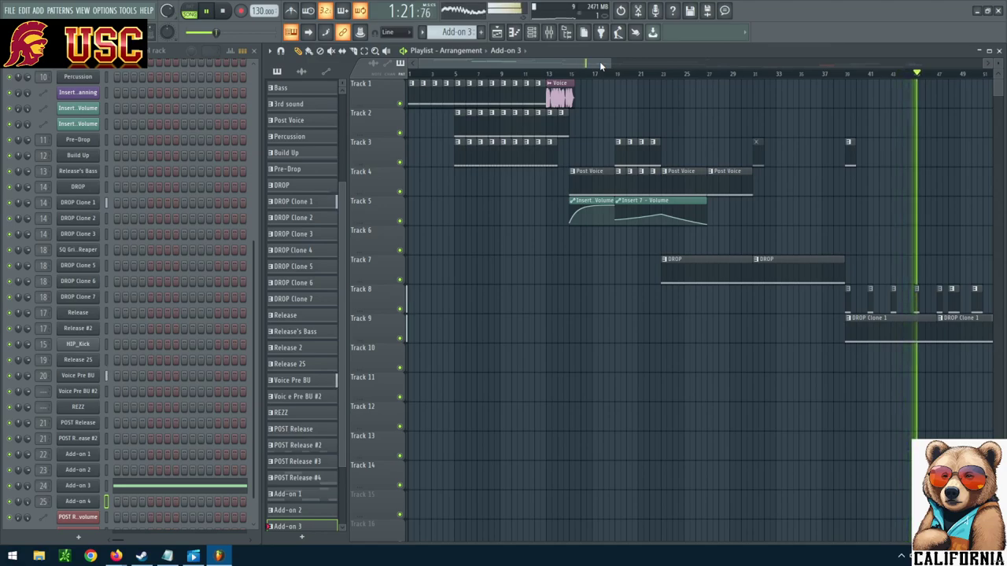
left_click_drag(575, 73, 699, 64)
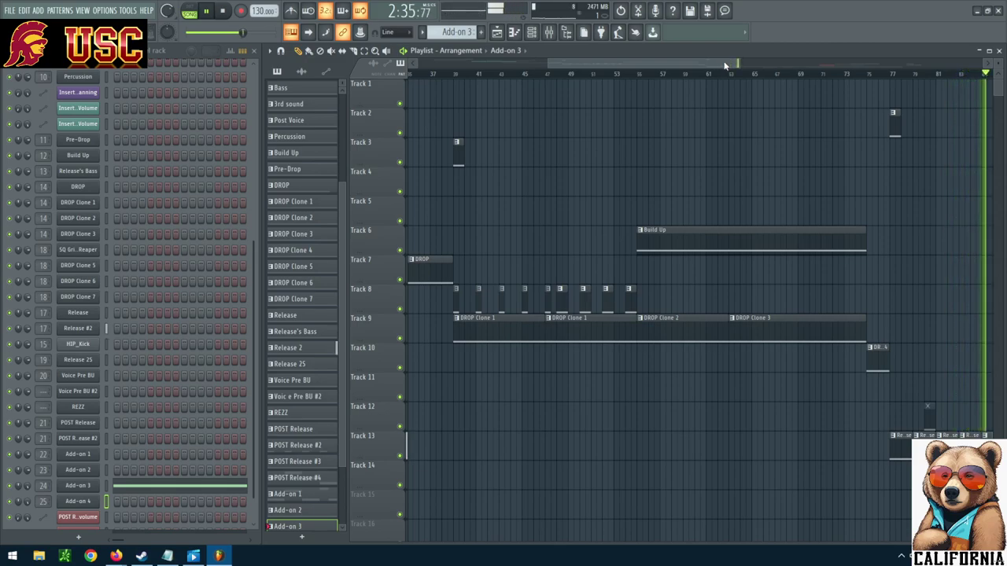
left_click_drag(720, 60, 875, 43)
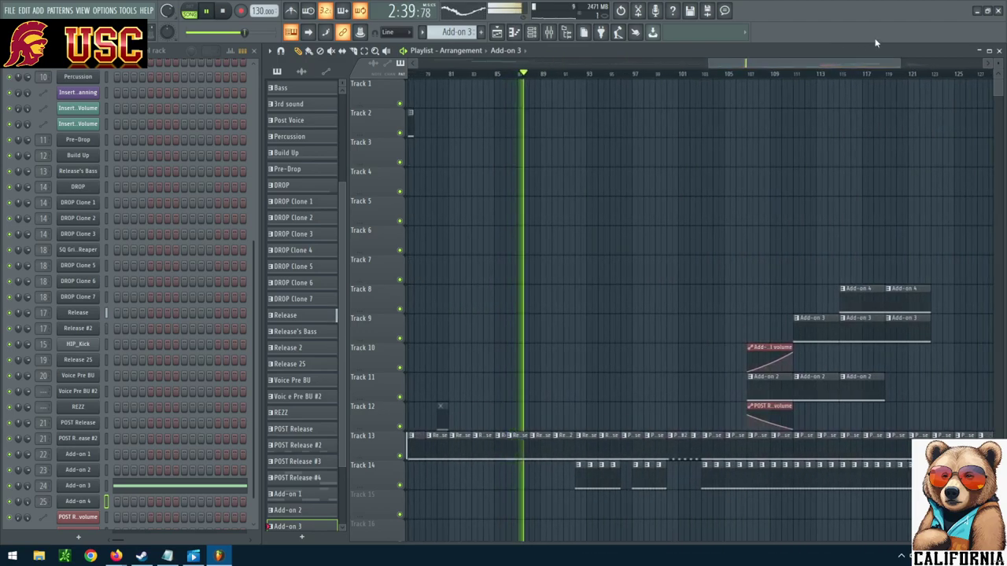
left_click_drag(821, 60, 830, 66)
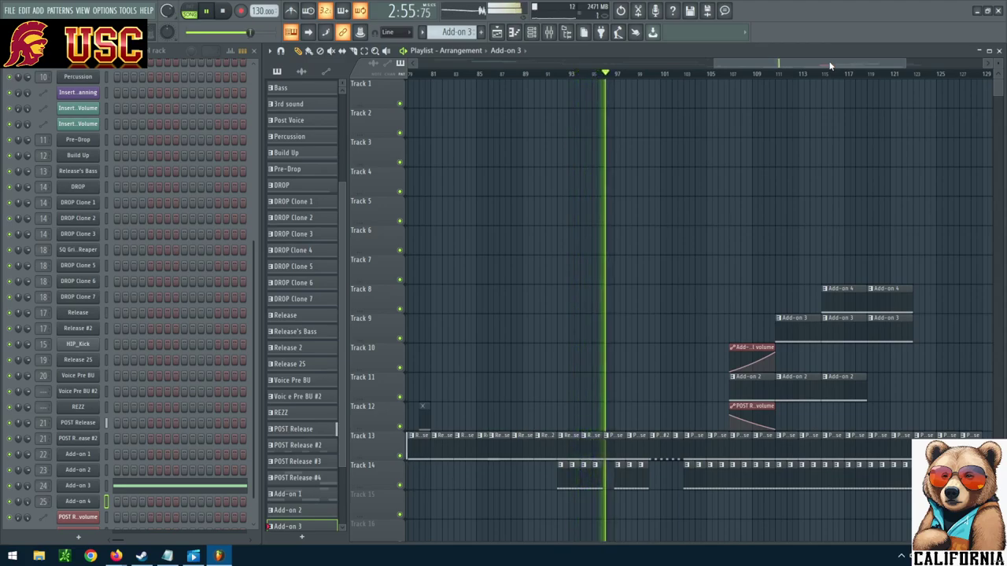
scroll(795, 69, "right", 2)
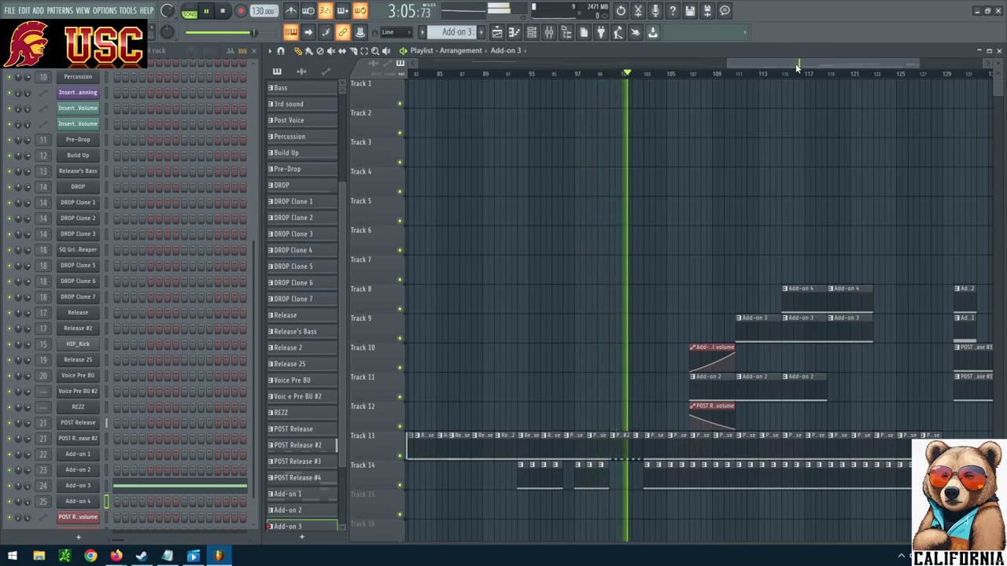
left_click_drag(798, 70, 810, 69)
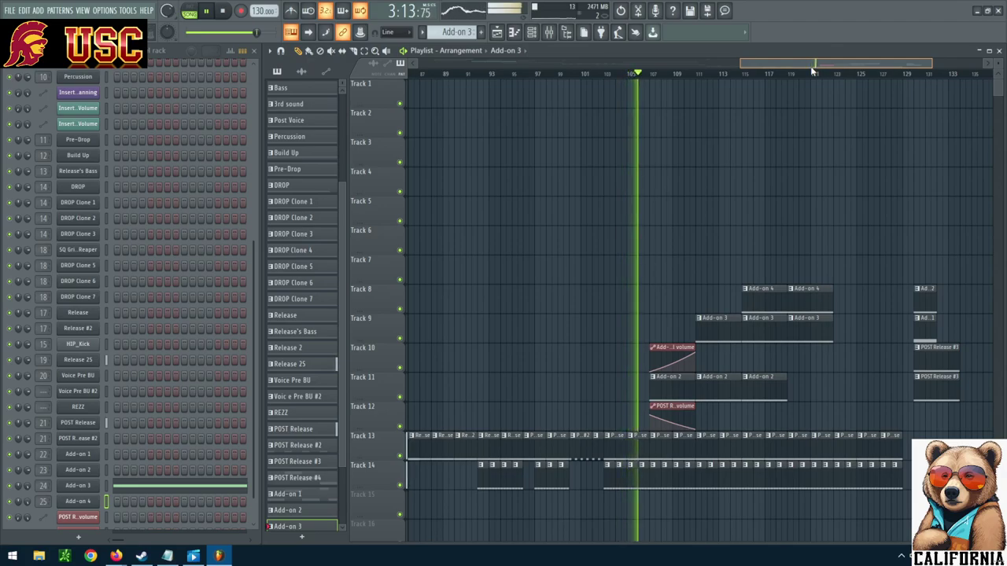
left_click_drag(813, 70, 854, 72)
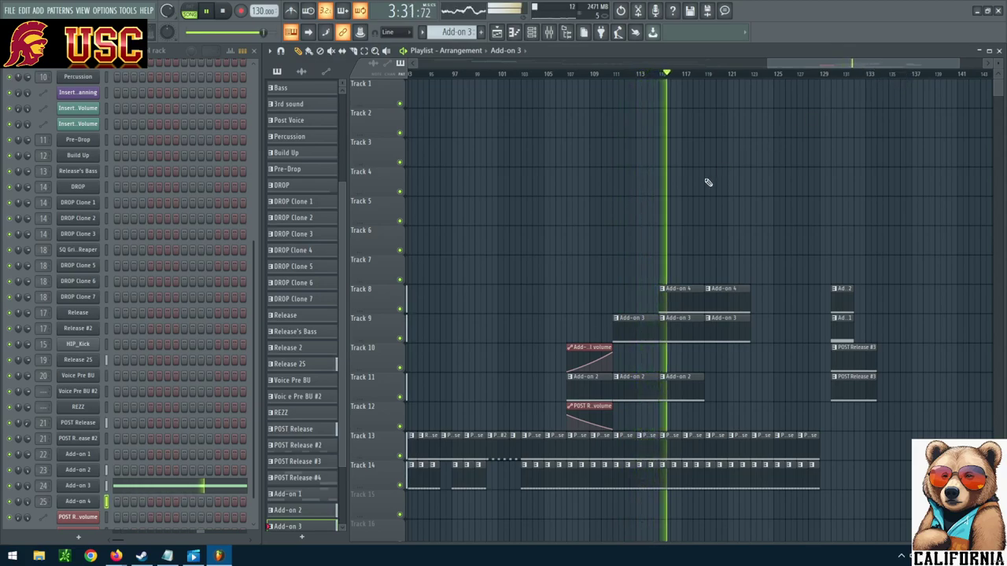
left_click(207, 12)
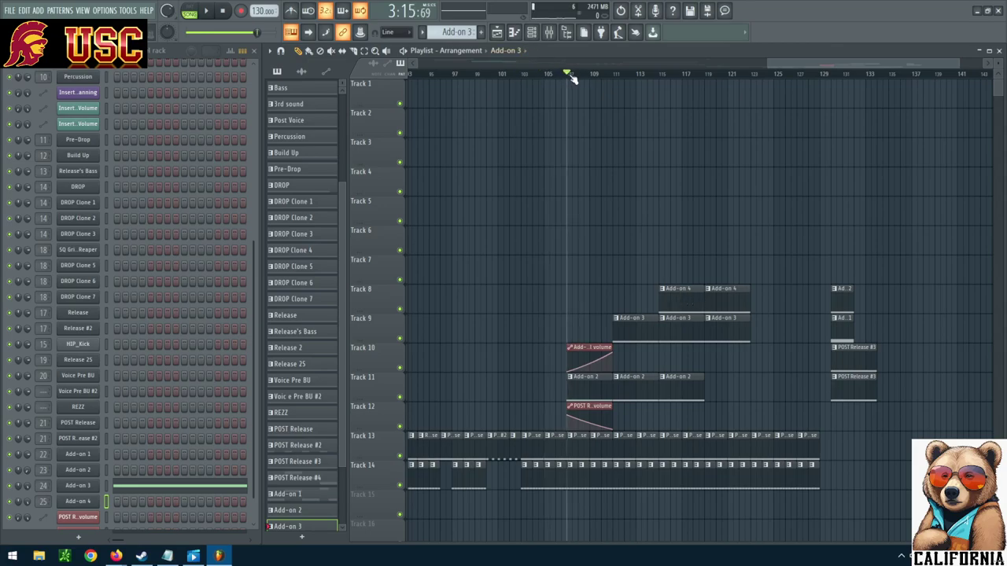
Check the Add-on 4 pattern's notes in the piano roll, then open the Add-on 4 channel's Nexus instrument.
double_click(667, 303)
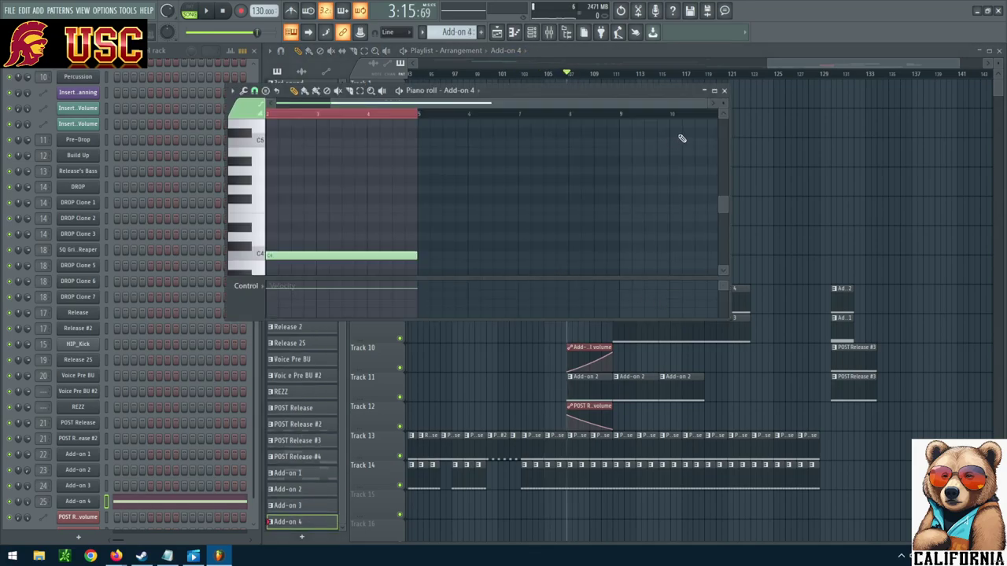
left_click(725, 90)
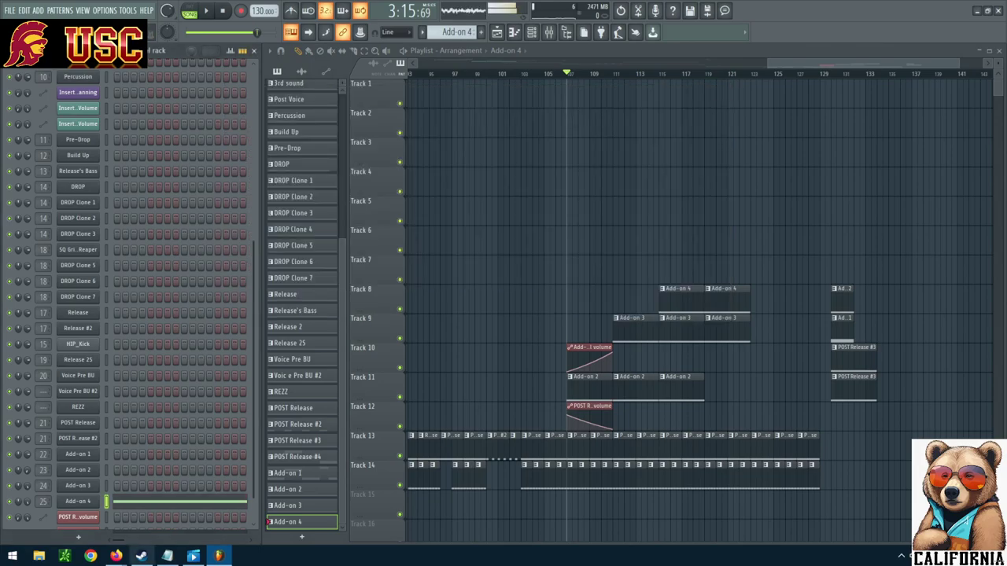
left_click(79, 502)
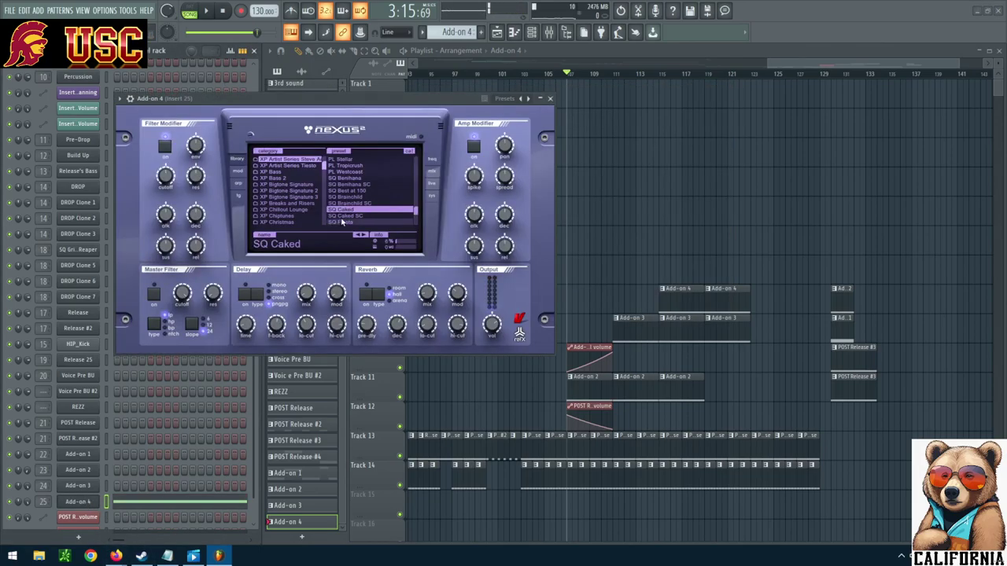
Try the SQ Brainchild preset on Add-on 4 and audition it twice in the arrangement from bar 107.
left_click(341, 217)
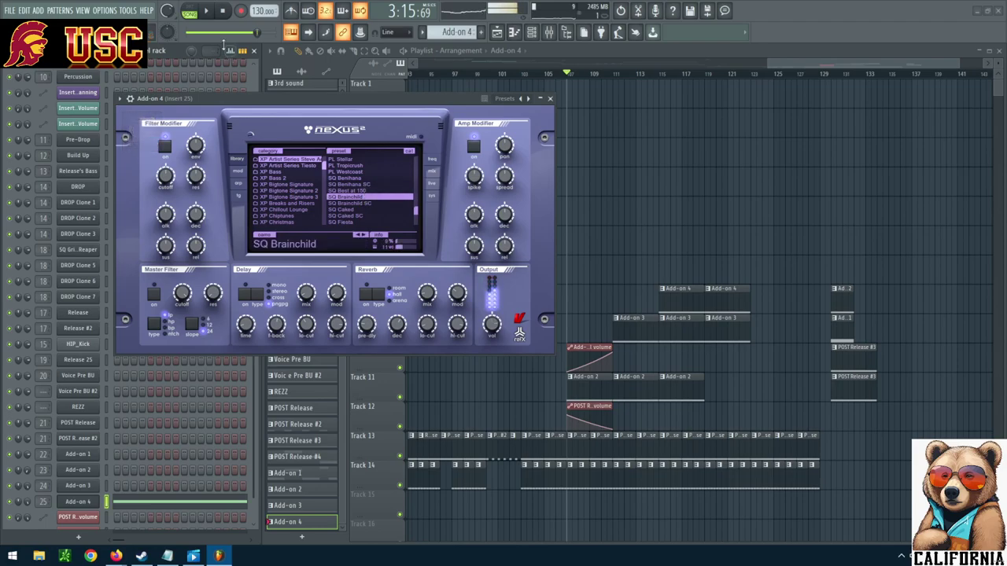
left_click(208, 13)
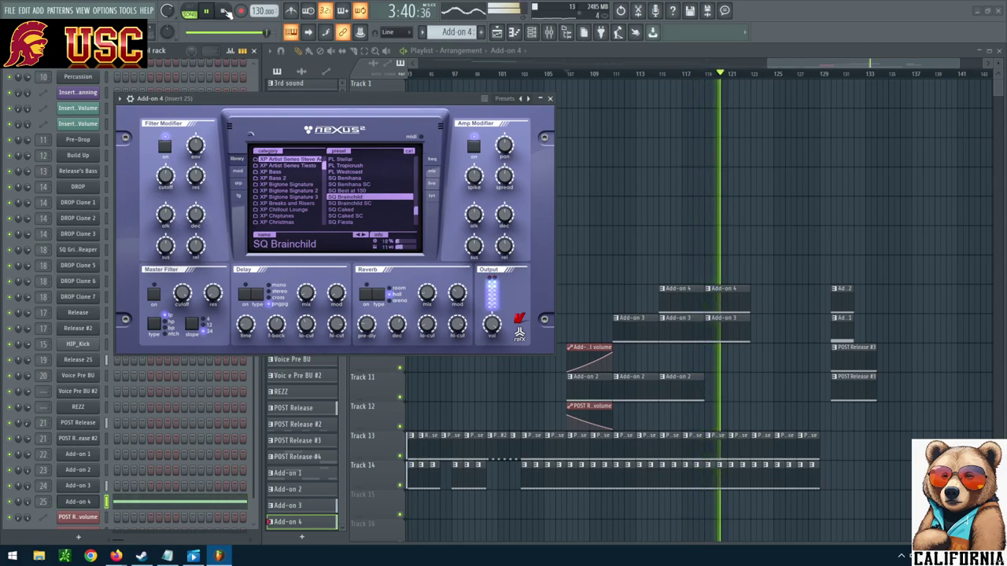
left_click(226, 11)
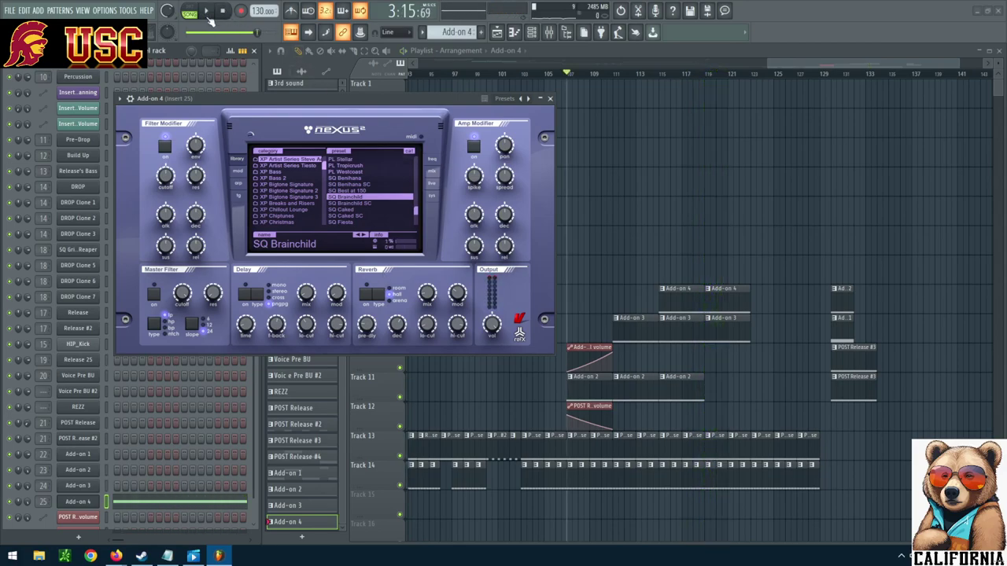
left_click(209, 18)
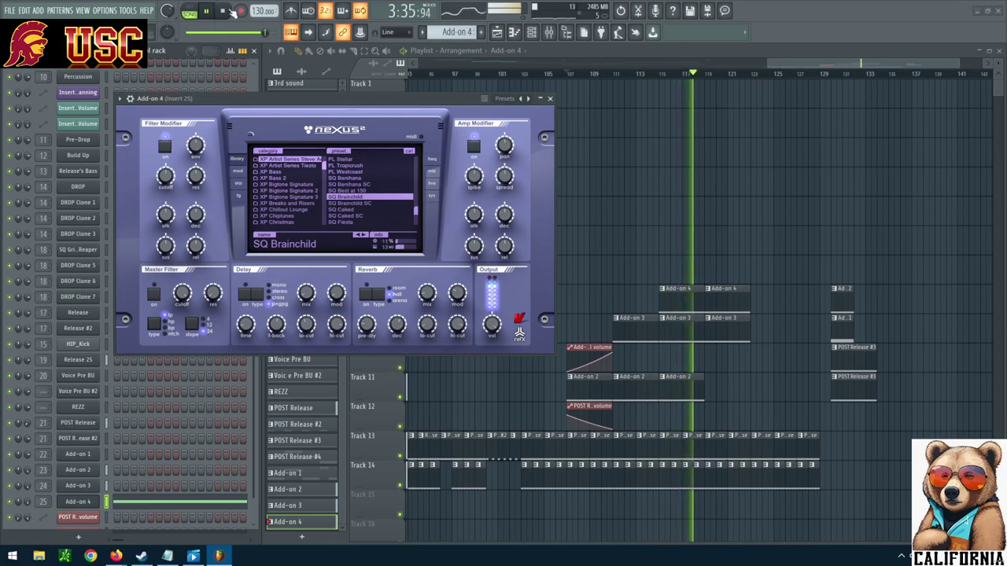
left_click(225, 11)
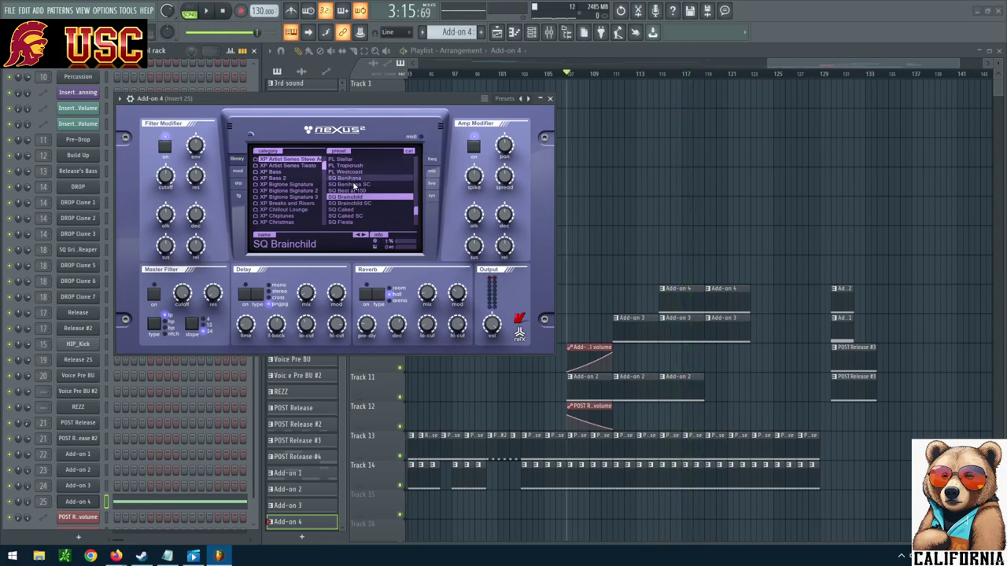
Browse the Nexus presets for Add-on 4 and load SQ Bimbambulla from the XP Bass 2 category.
left_click(353, 184)
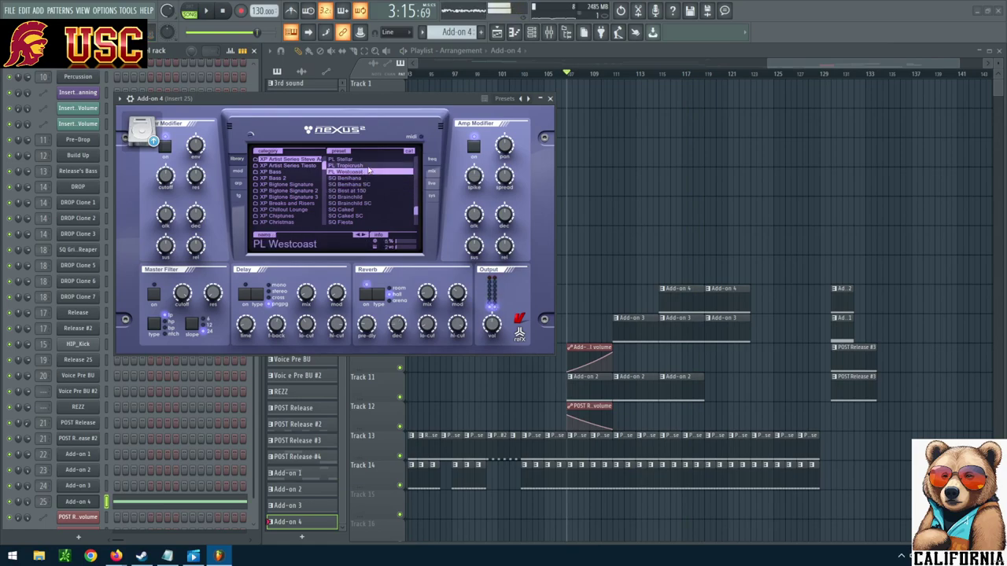
left_click(368, 168)
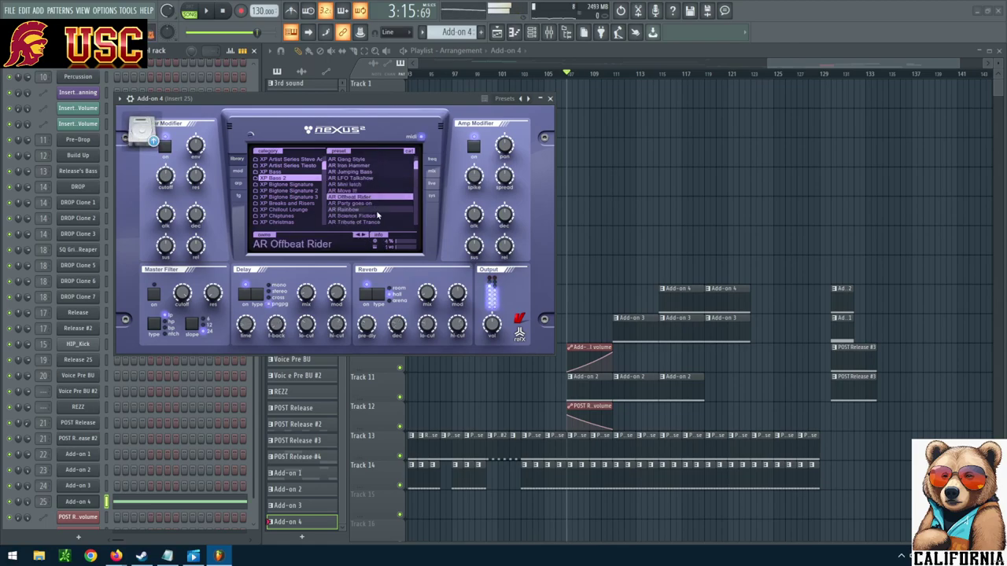
scroll(377, 214, "down", 3)
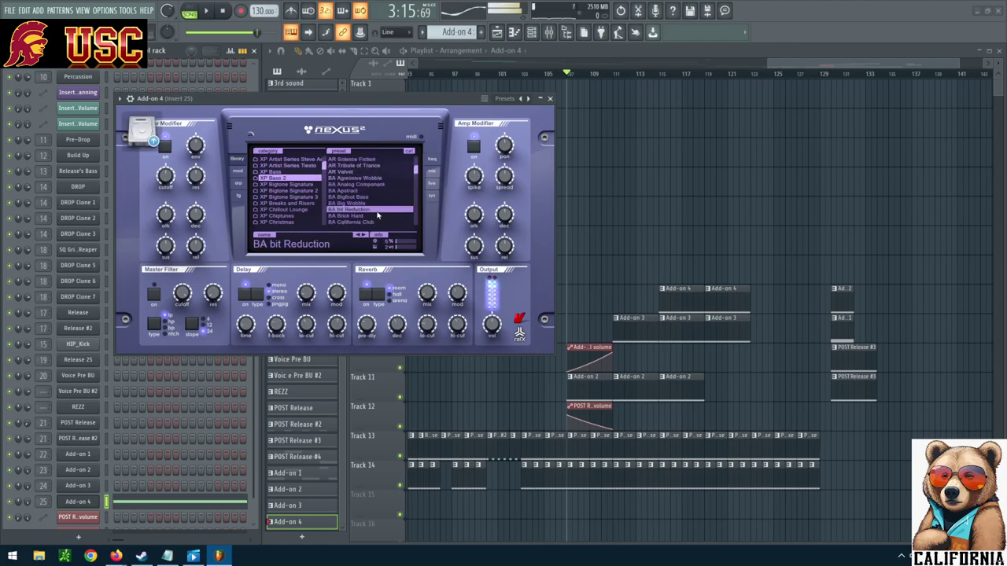
scroll(378, 214, "down", 3)
scroll(377, 214, "down", 10)
scroll(376, 210, "up", 1)
left_click(382, 197)
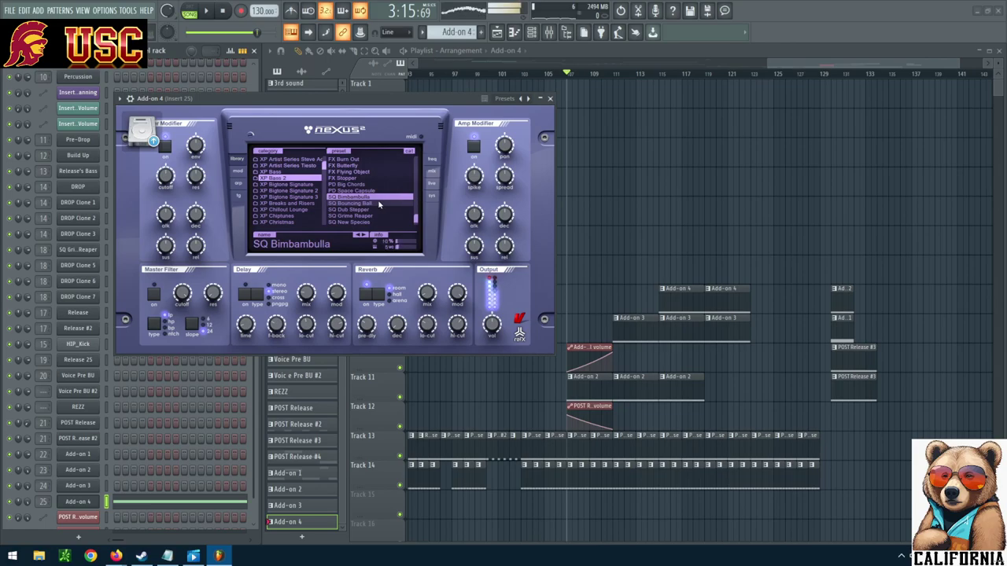
Audition SQ Bimbambulla in the arrangement while raising the Nexus output volume to 127.
left_click(208, 12)
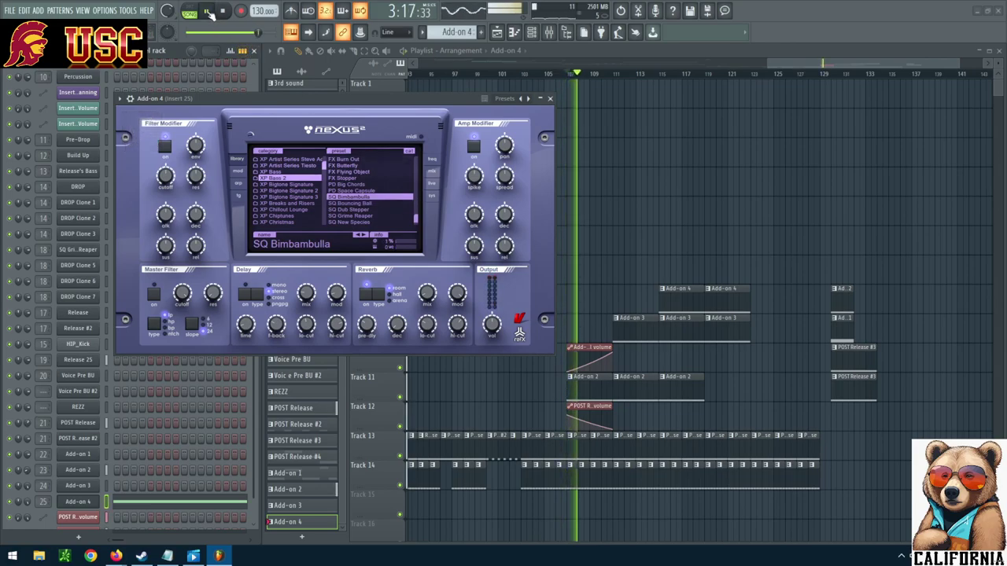
left_click_drag(491, 324, 494, 309)
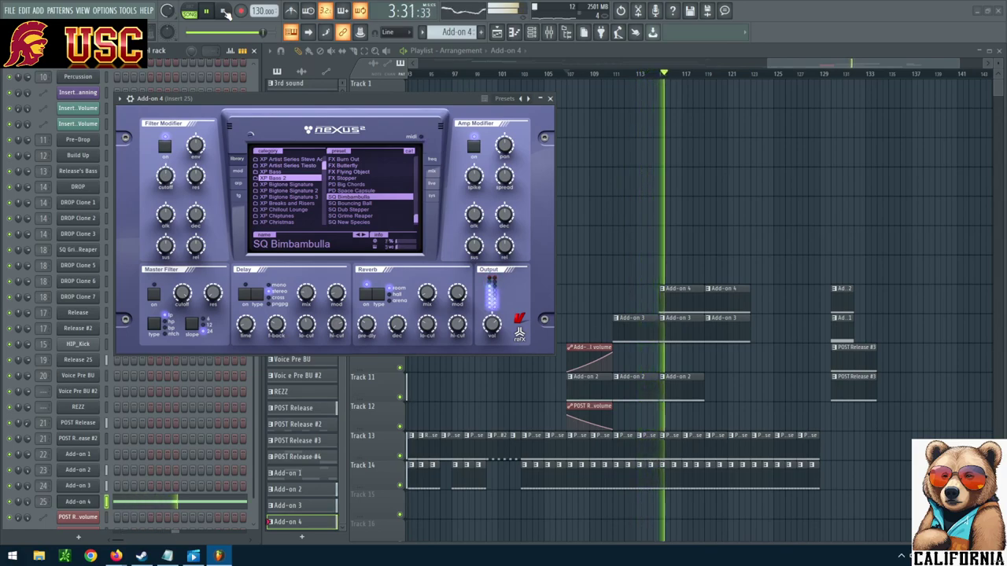
mouse_move(491, 291)
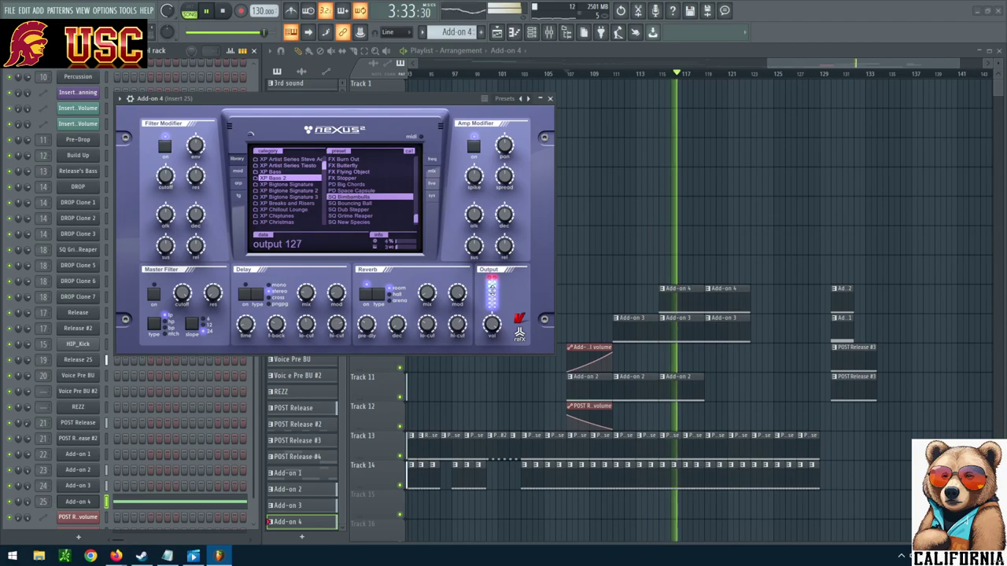
left_click(223, 11)
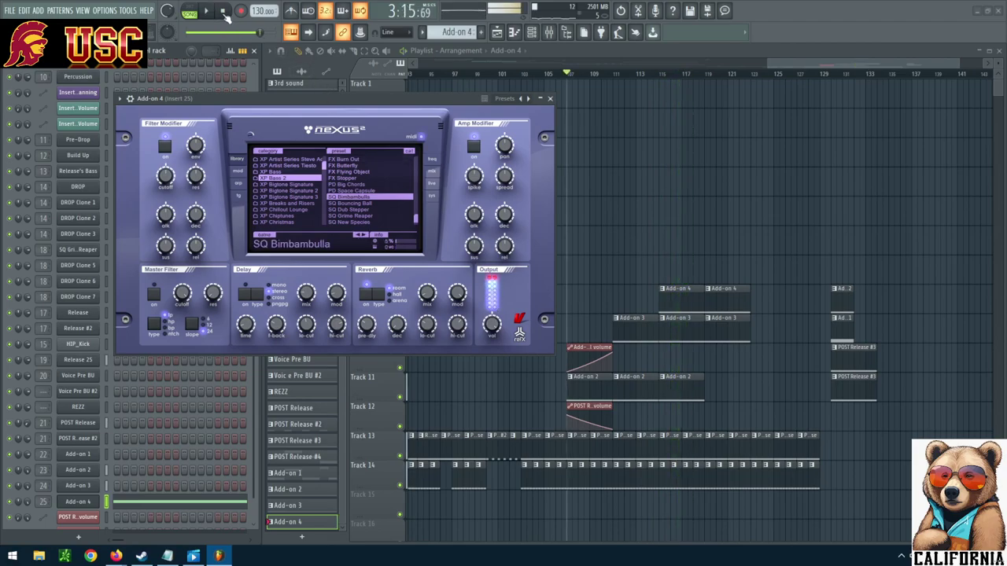
Try the SQ Bouncing Ball and SQ Dub Stepper presets, auditioning SQ Dub Stepper in the arrangement.
left_click(359, 204)
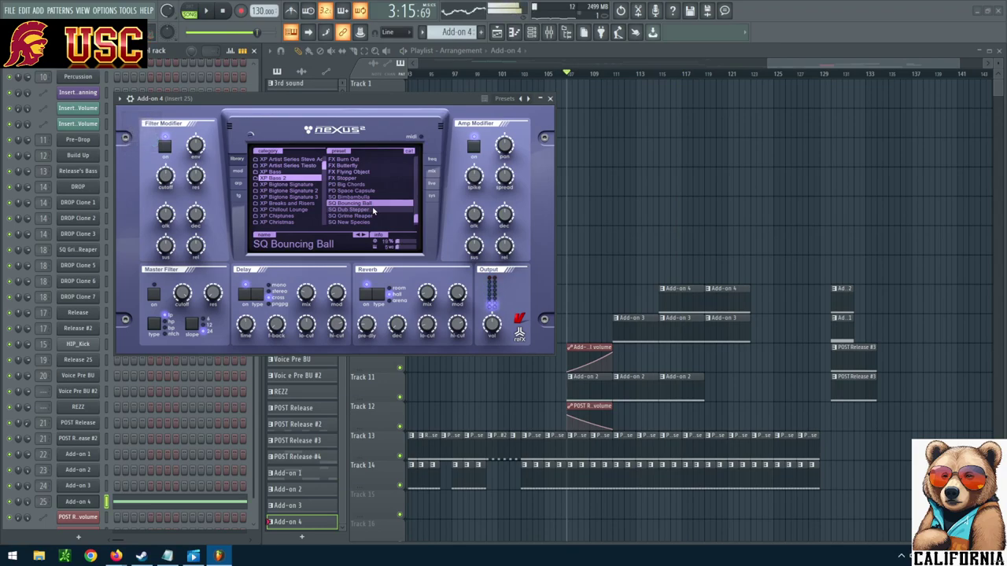
left_click(373, 210)
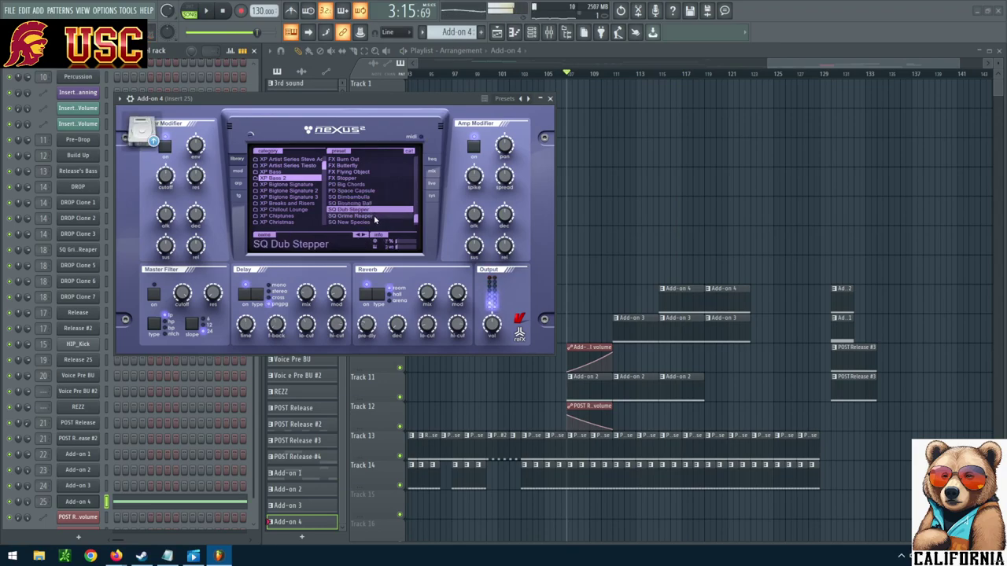
left_click(209, 14)
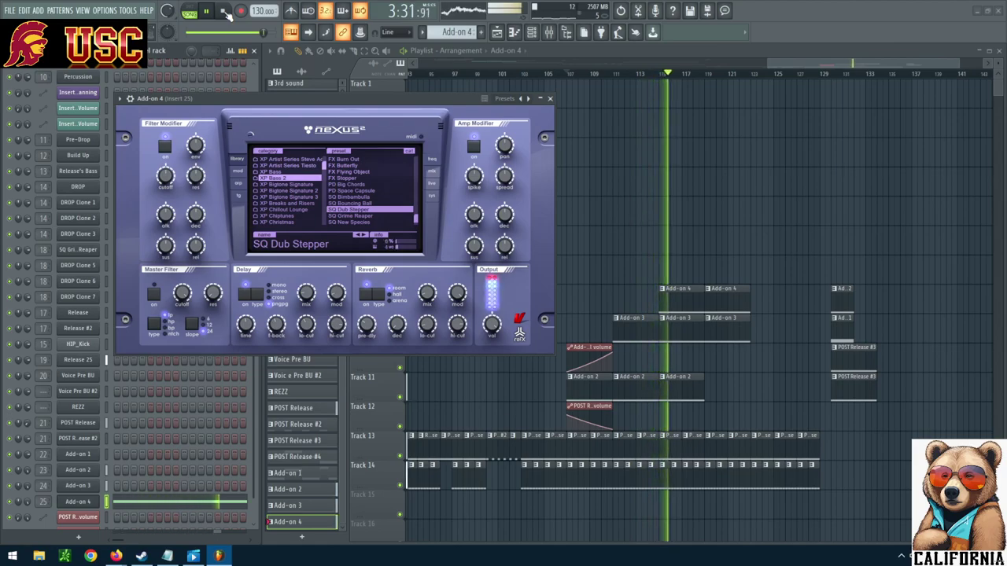
left_click(225, 12)
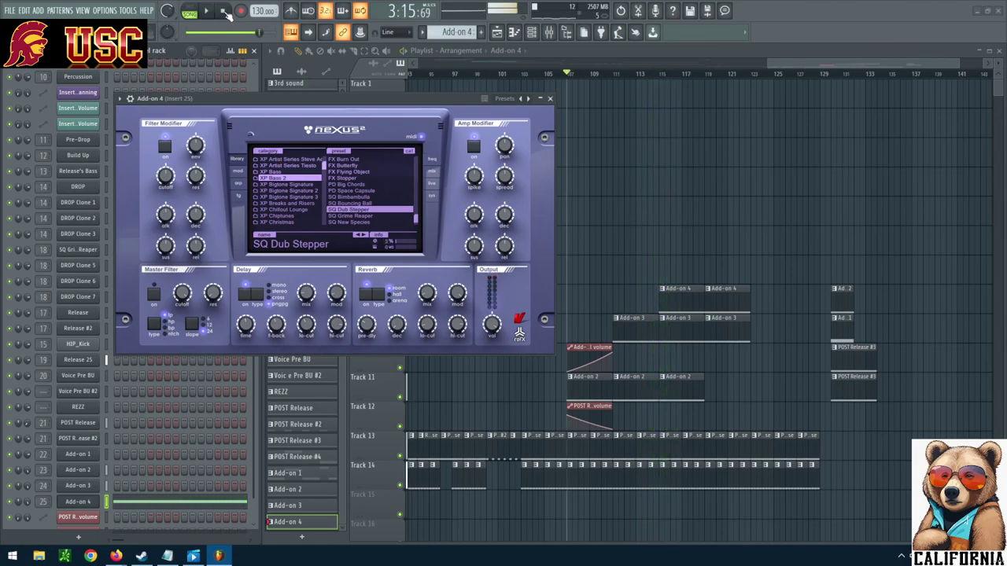
Try the SQ Grime Reaper, SQ New Species and SQ Sherlock Holmes presets, auditioning SQ Sherlock Holmes in the arrangement with output at 127.
left_click(371, 217)
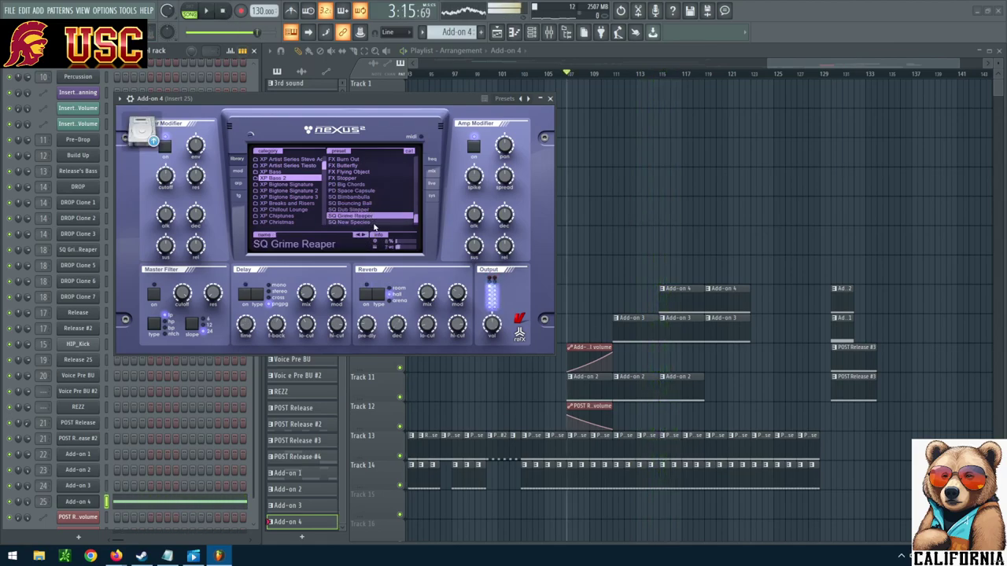
left_click(374, 224)
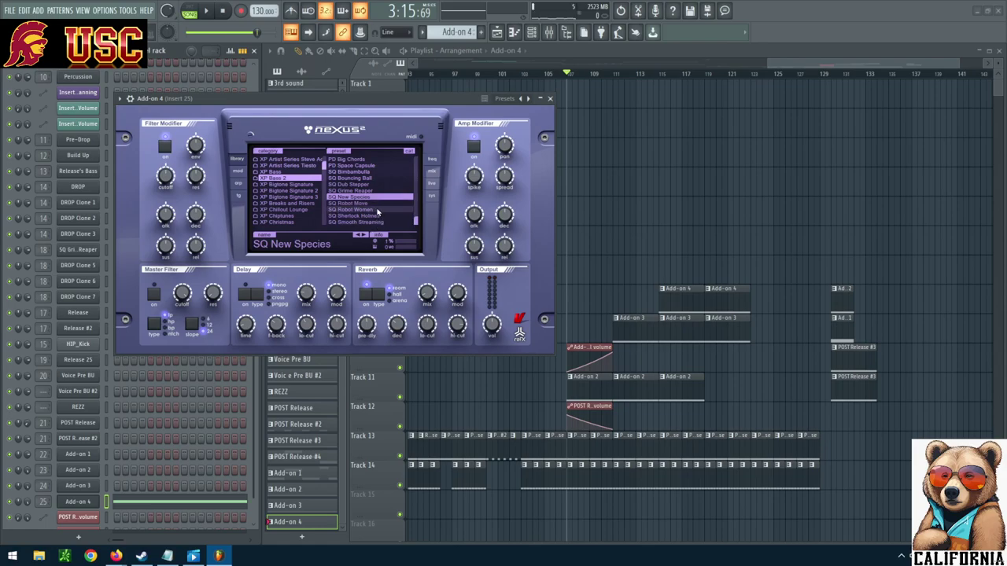
left_click(379, 216)
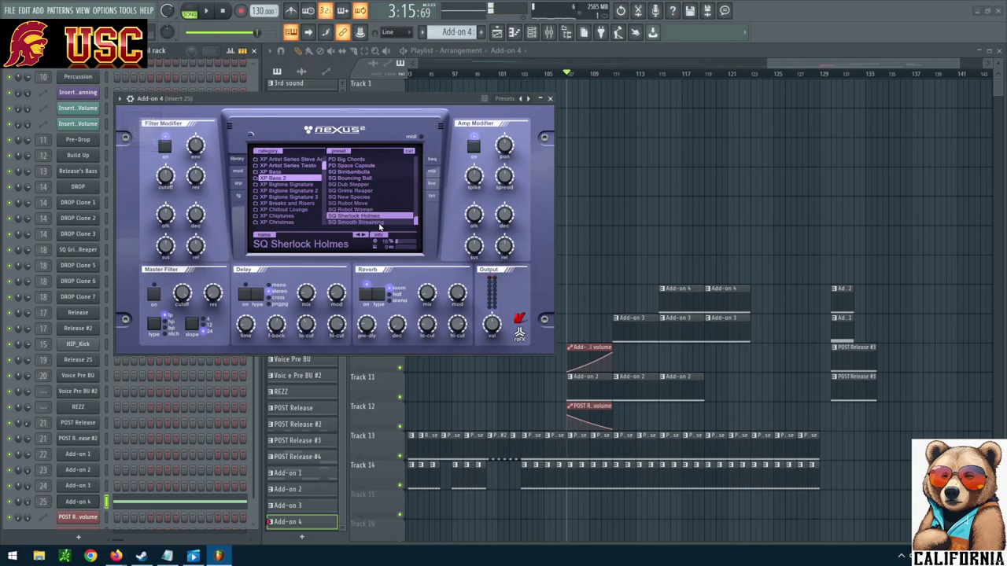
left_click(207, 12)
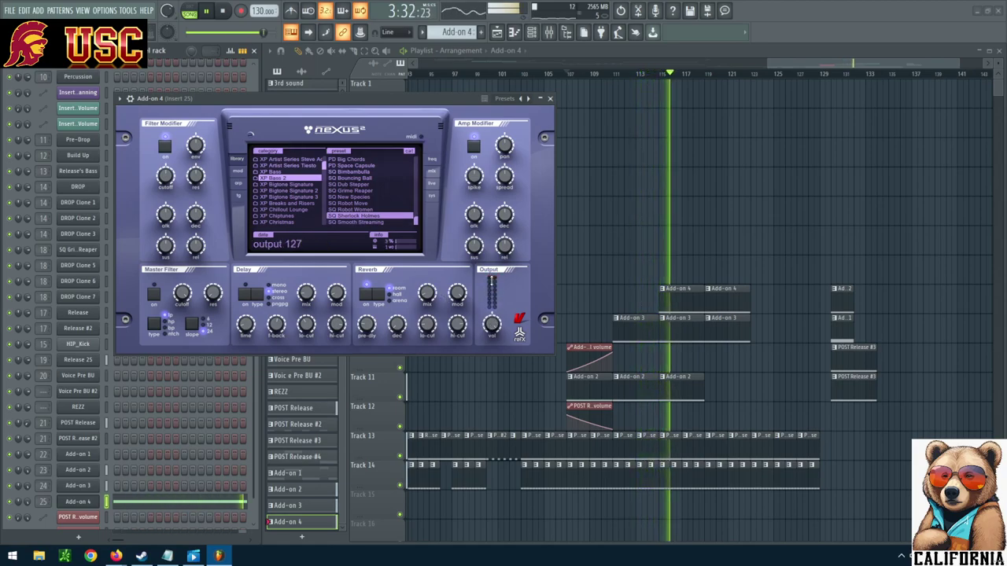
left_click(223, 11)
Load the SQ Smooth Streaming preset on Add-on 4 and audition it in the arrangement.
left_click(376, 223)
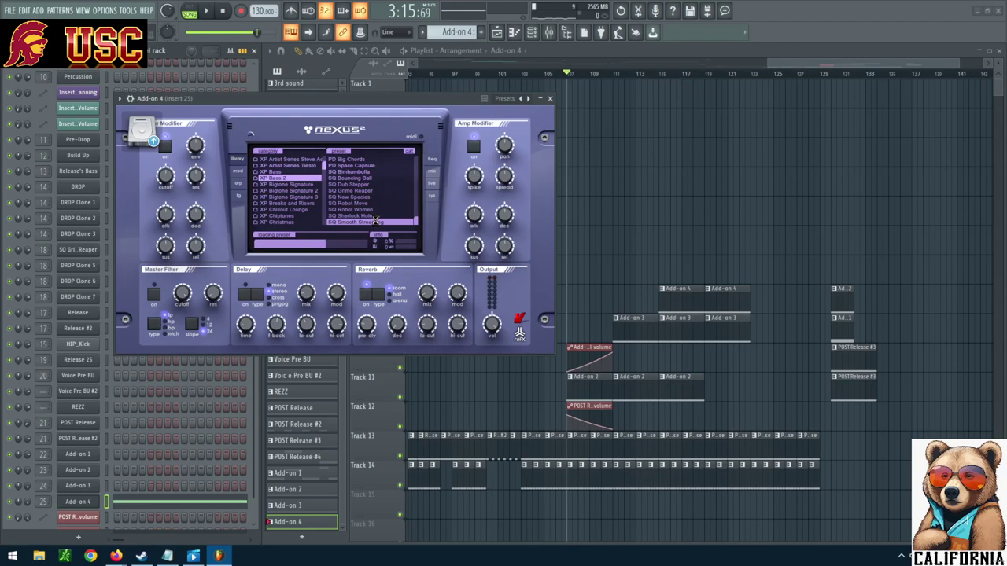
left_click(208, 13)
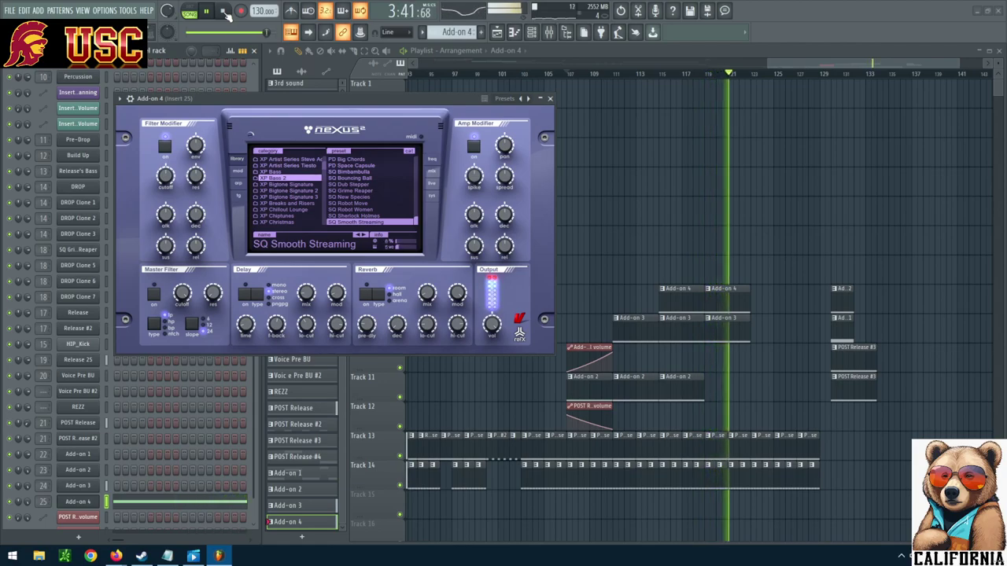
left_click(224, 12)
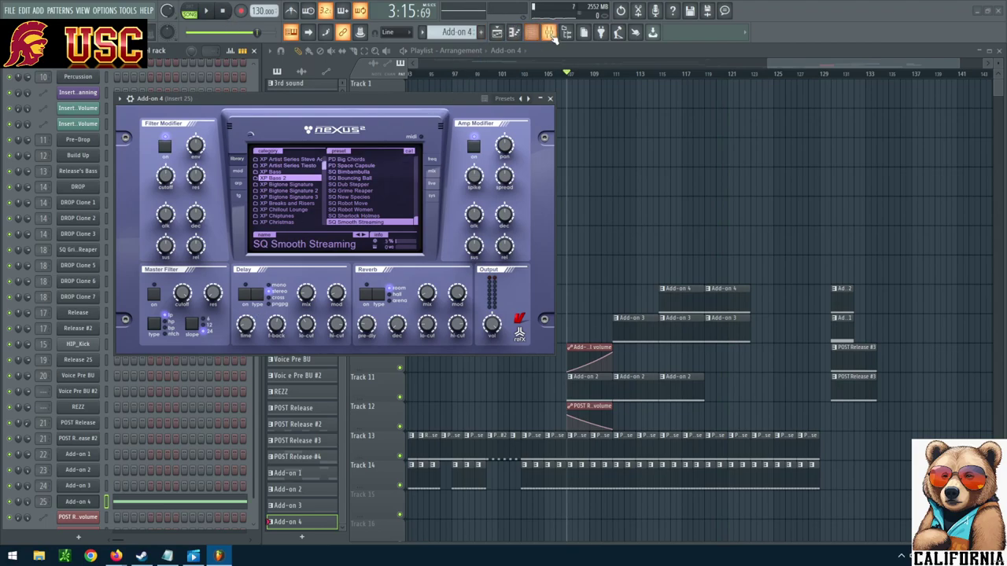
Check the channel levels in the mixer while auditioning SQ Smooth Streaming in the arrangement.
left_click(553, 36)
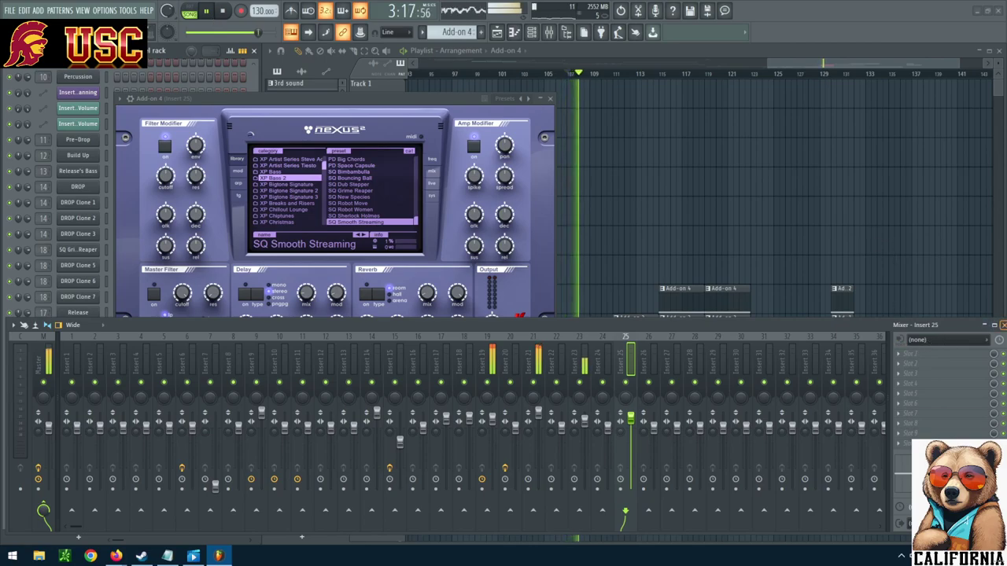
key("F9")
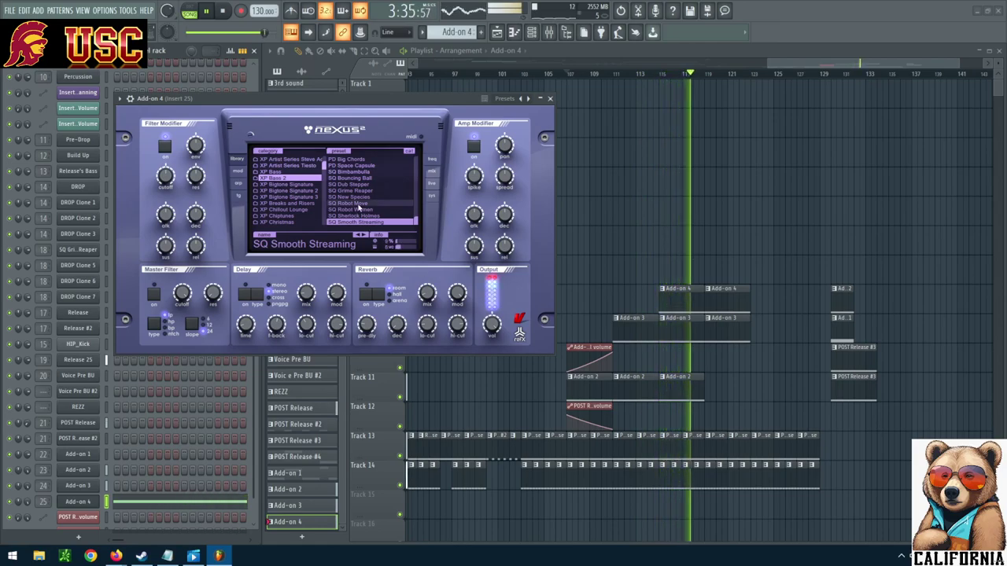
left_click(223, 10)
Load the SQ Sherlock Holmes preset on Add-on 4 again and audition it in the arrangement.
left_click(378, 215)
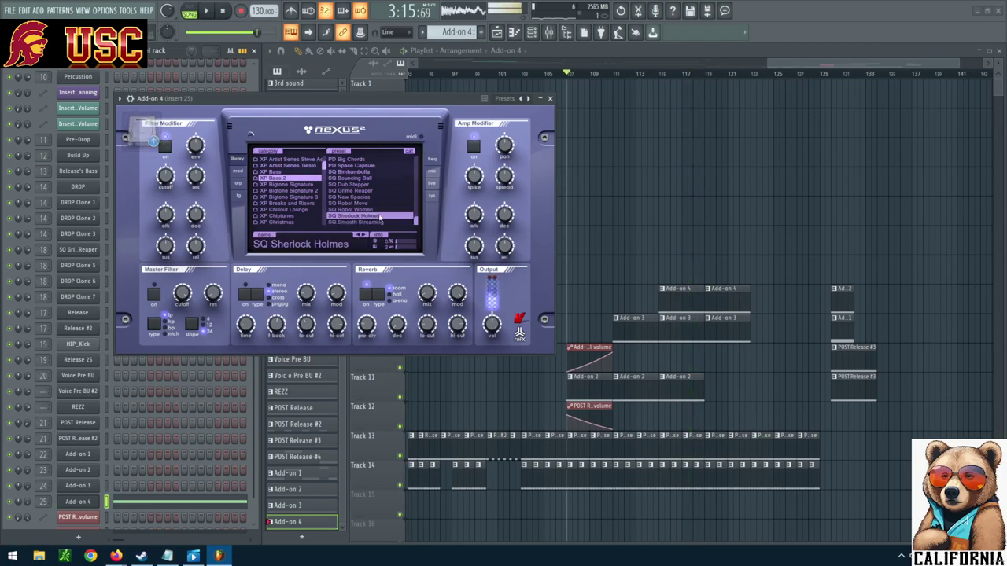
left_click(206, 11)
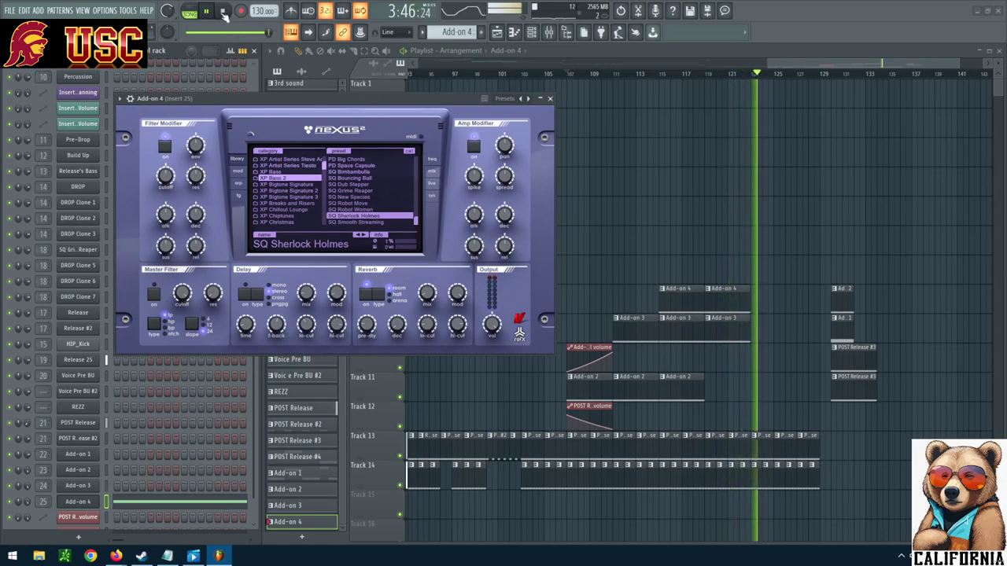
left_click(223, 12)
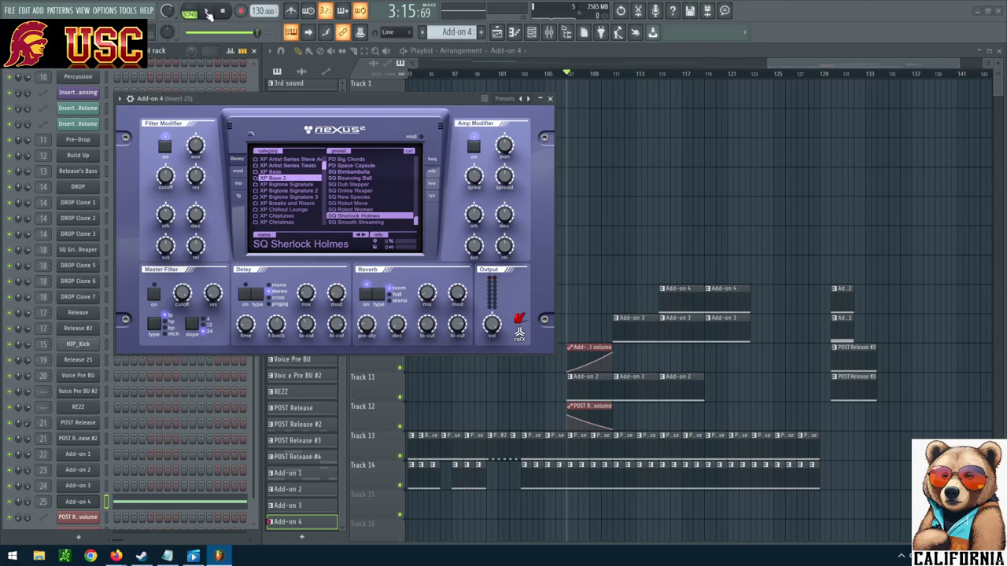
Add one more Add-on 3 clip and one more Add-on 4 clip at bar 123 while playing the arrangement.
left_click(208, 14)
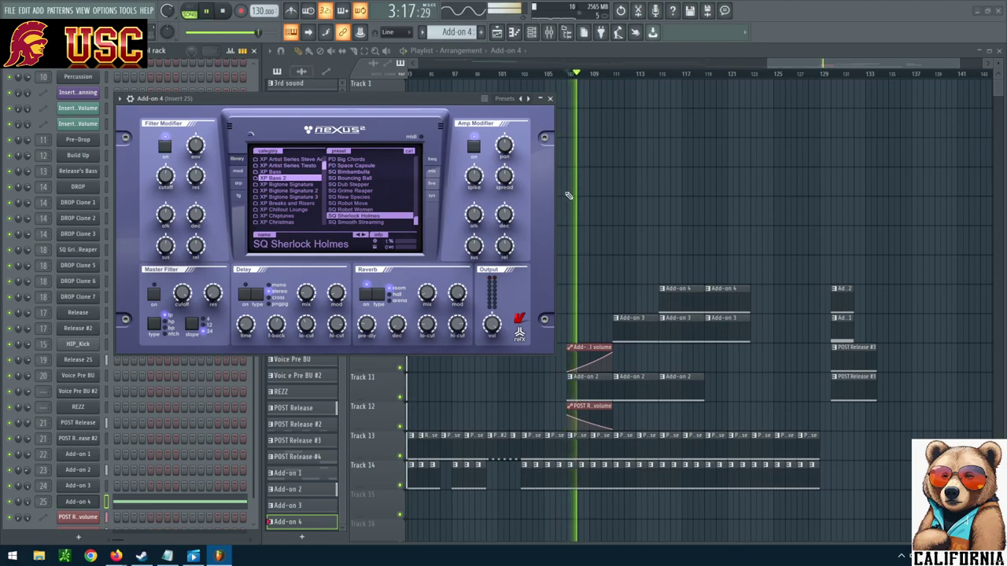
left_click(749, 322)
left_click(754, 321)
left_click(750, 291)
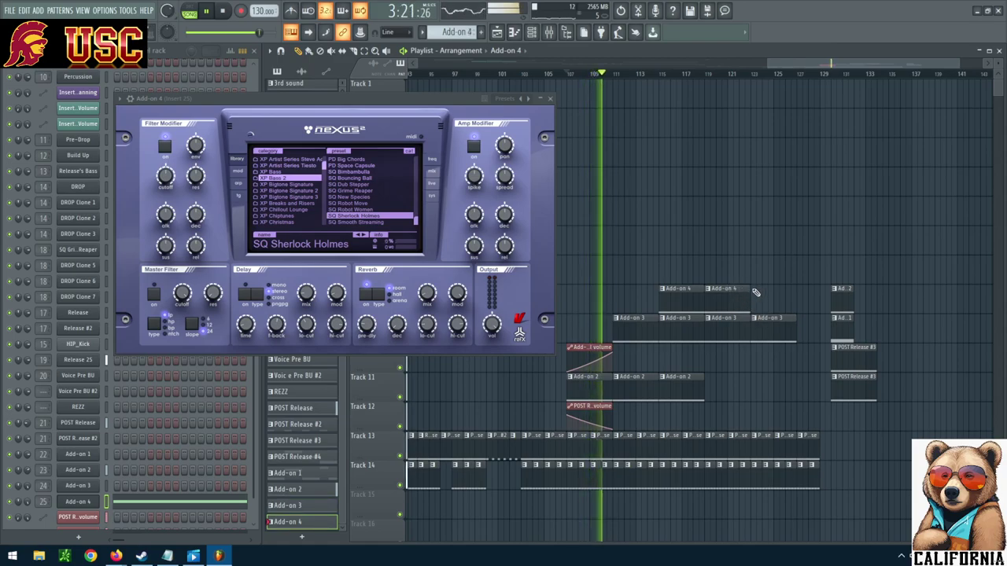
left_click(755, 290)
left_click_drag(757, 286, 755, 296)
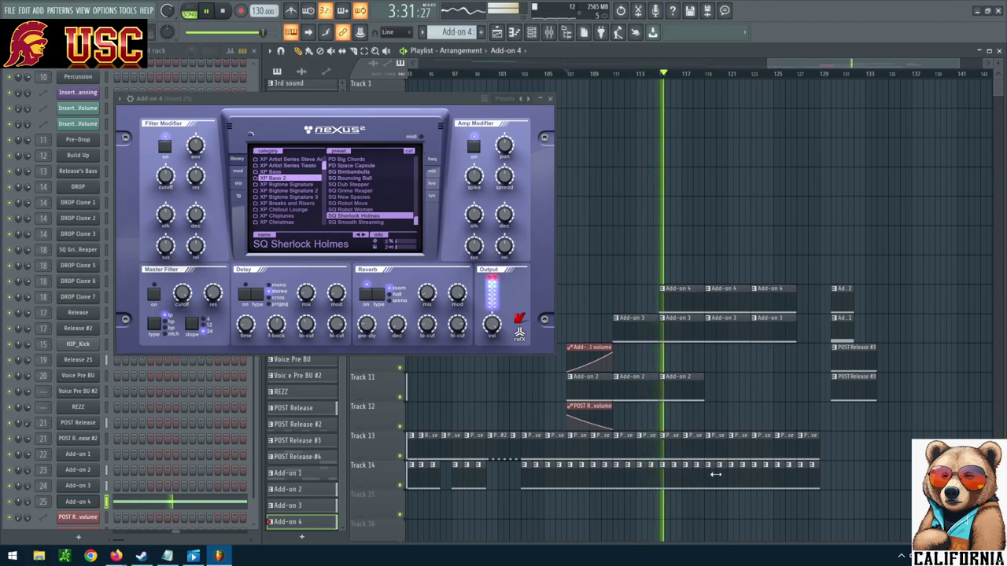
scroll(917, 417, "down", 1)
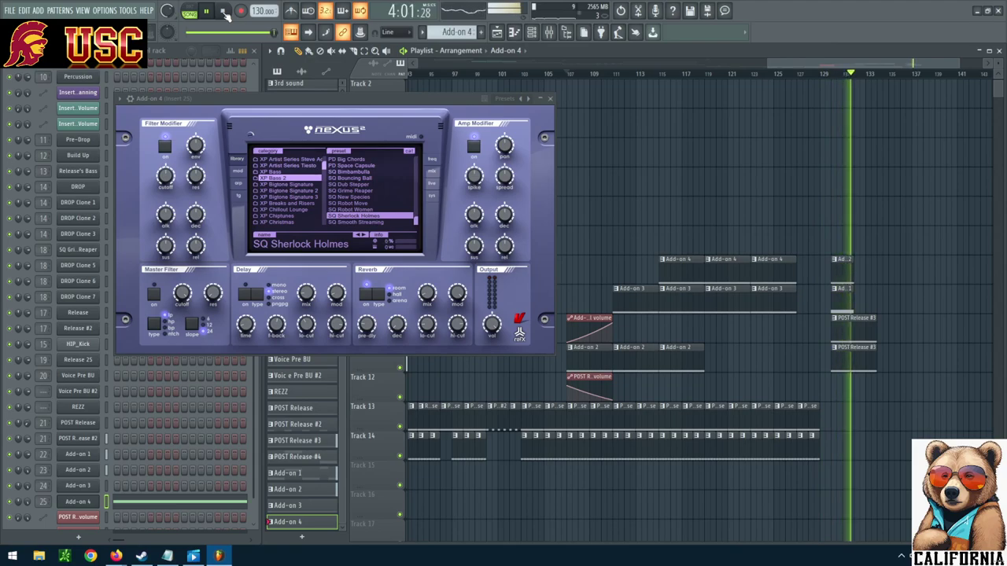
left_click(224, 13)
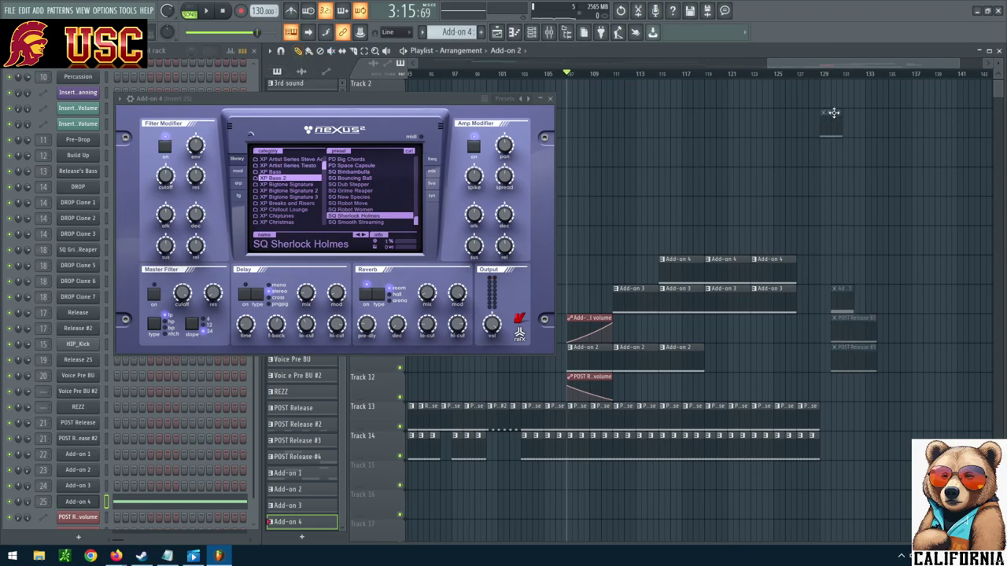
Mute the spare Add-on 2, Add-on 1 and two POST Release #3 clips and stagger them across Tracks 3 to 6.
key("KP_Subtract")
key("KP_Subtract")
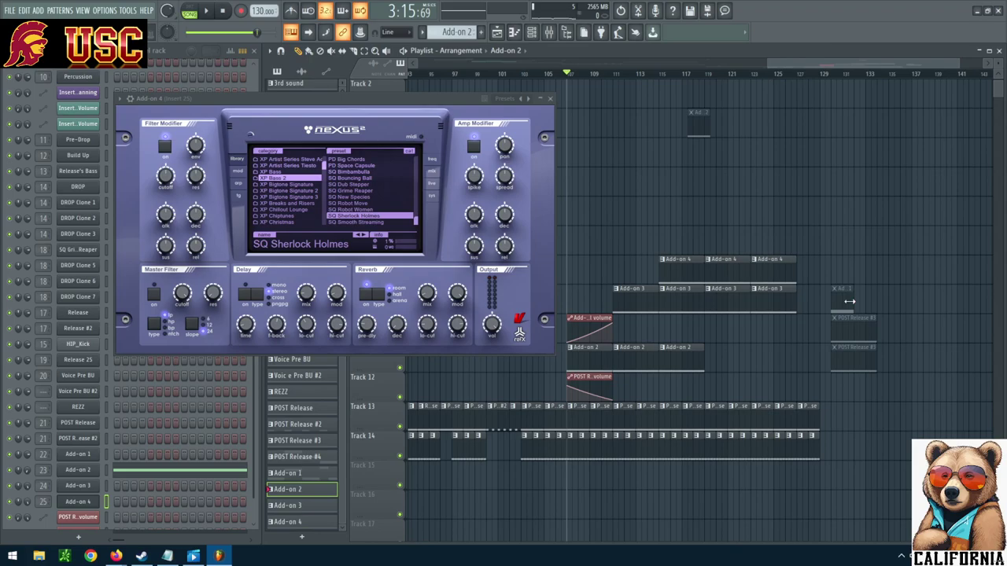
key("KP_Subtract")
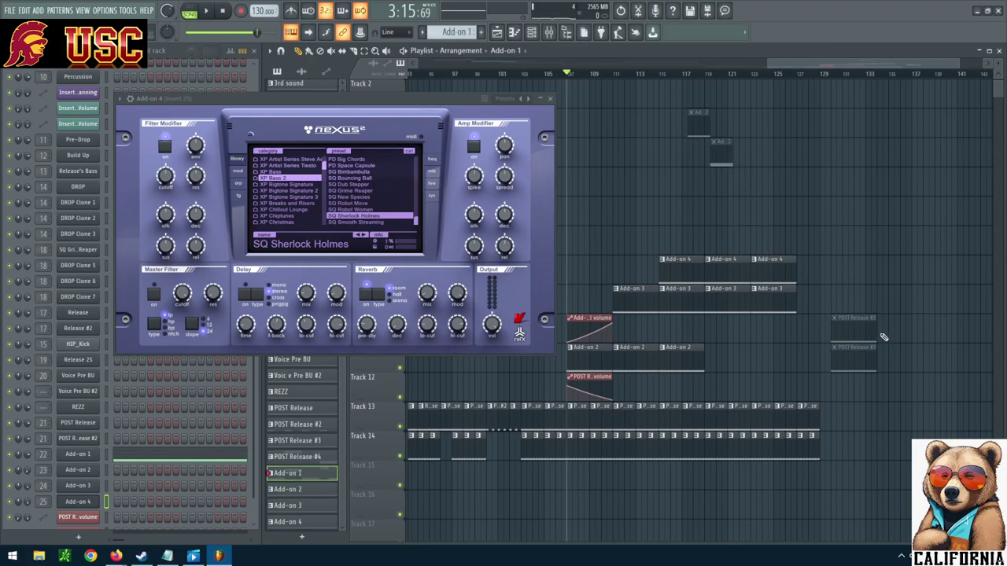
key("KP_Subtract")
key("KP_Subtract")
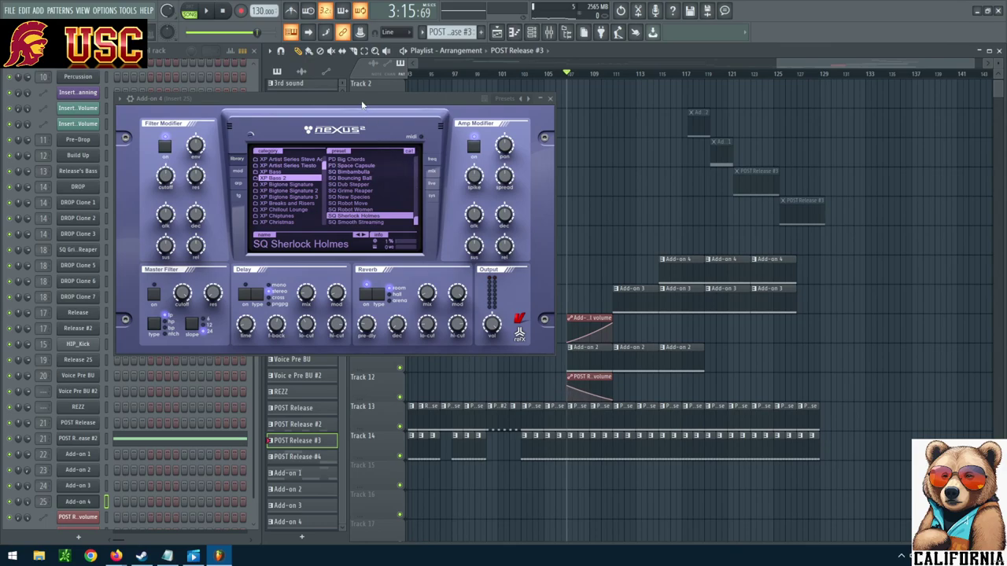
Audition the POST Release clips on Track 13 and the Release 2S clips on Track 14 in isolation.
left_click(815, 423)
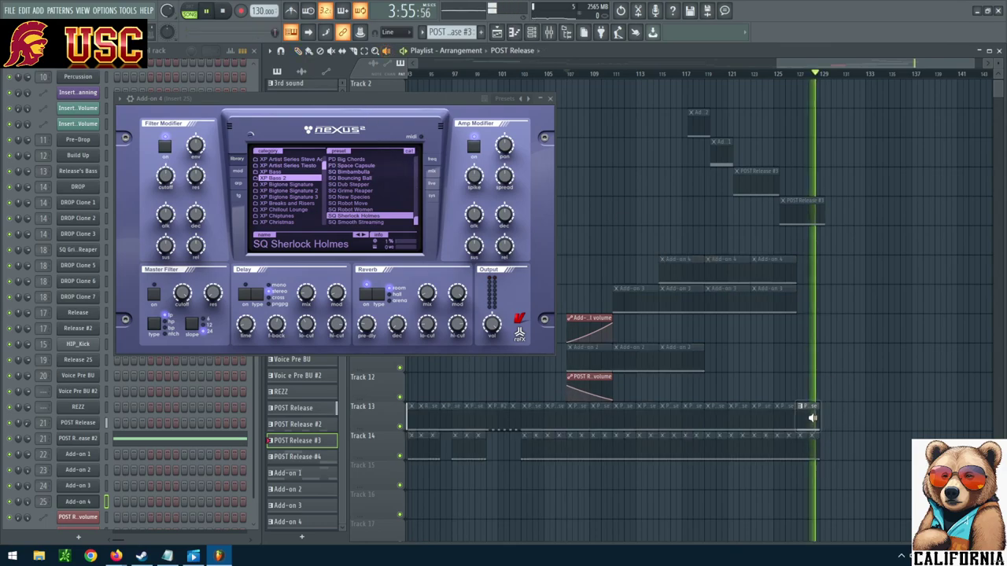
left_click(799, 416)
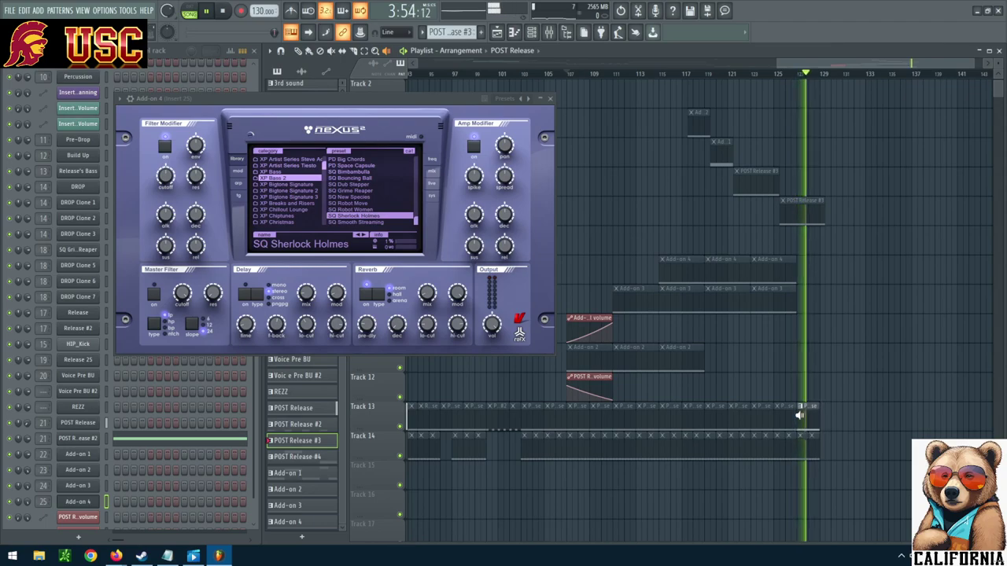
left_click(525, 422)
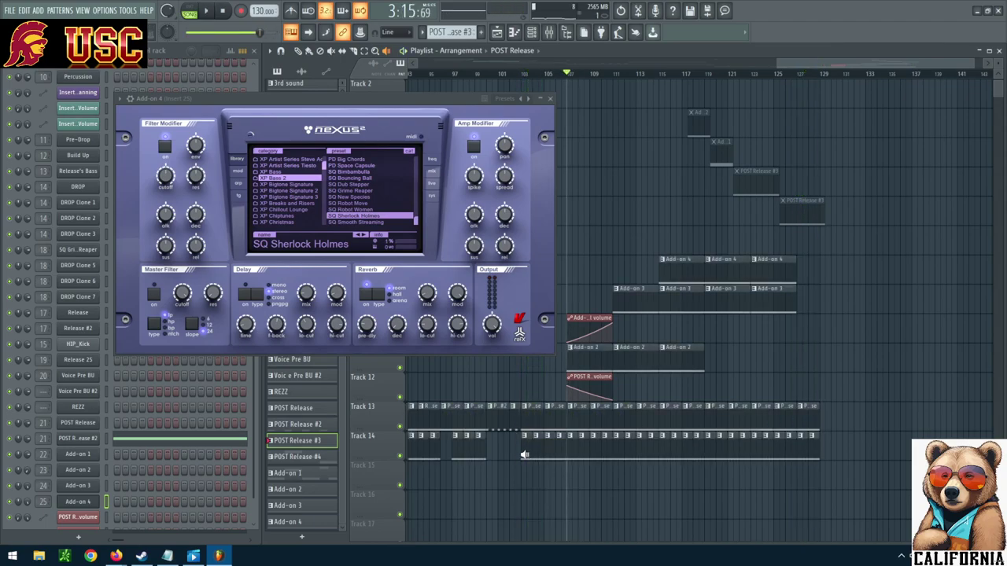
left_click(524, 454)
left_click(599, 438)
key("space")
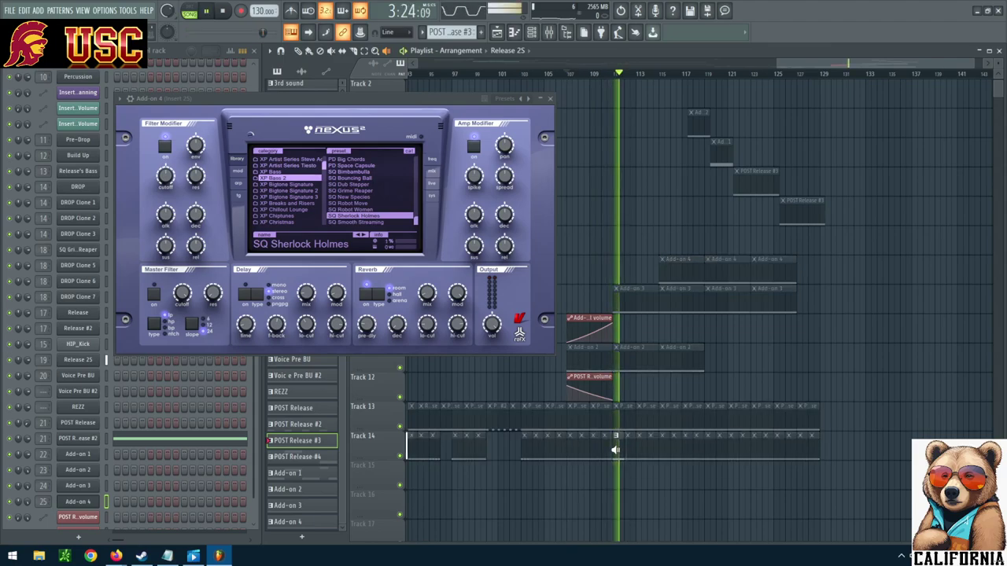
key("space")
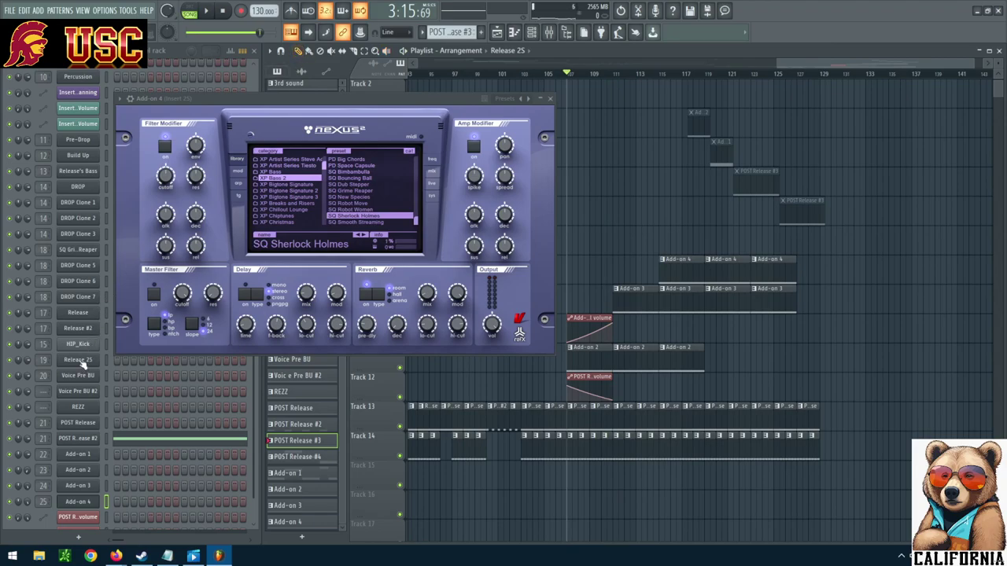
Create an automation clip for the Release 2S channel's volume from its plugin wrapper.
left_click(79, 360)
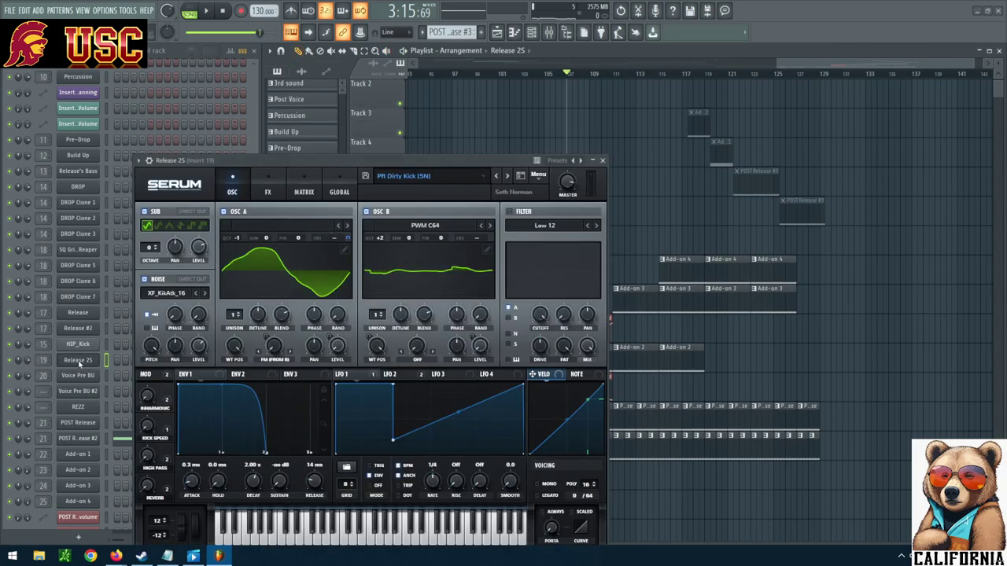
right_click(571, 183)
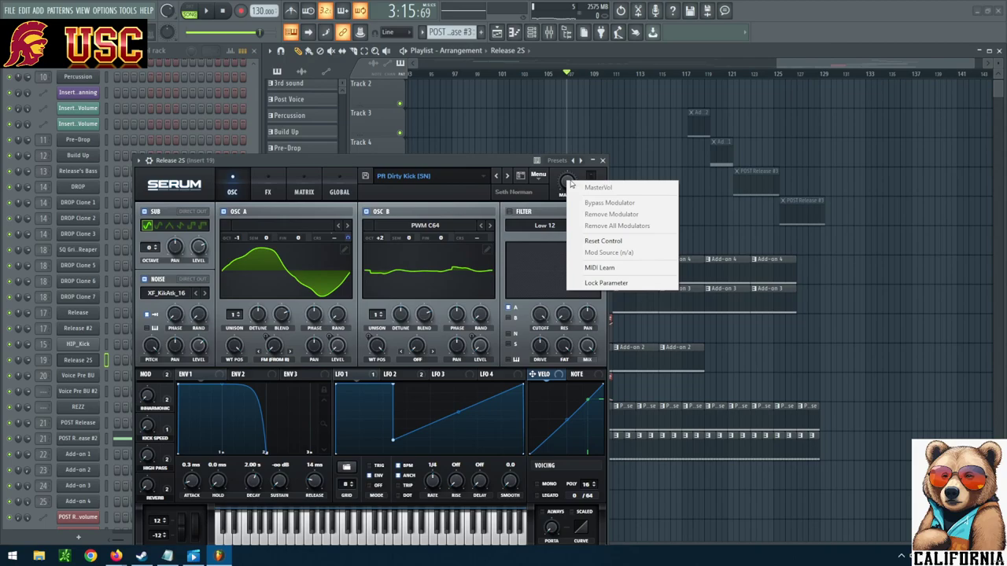
left_click(589, 269)
left_click_drag(445, 160, 456, 100)
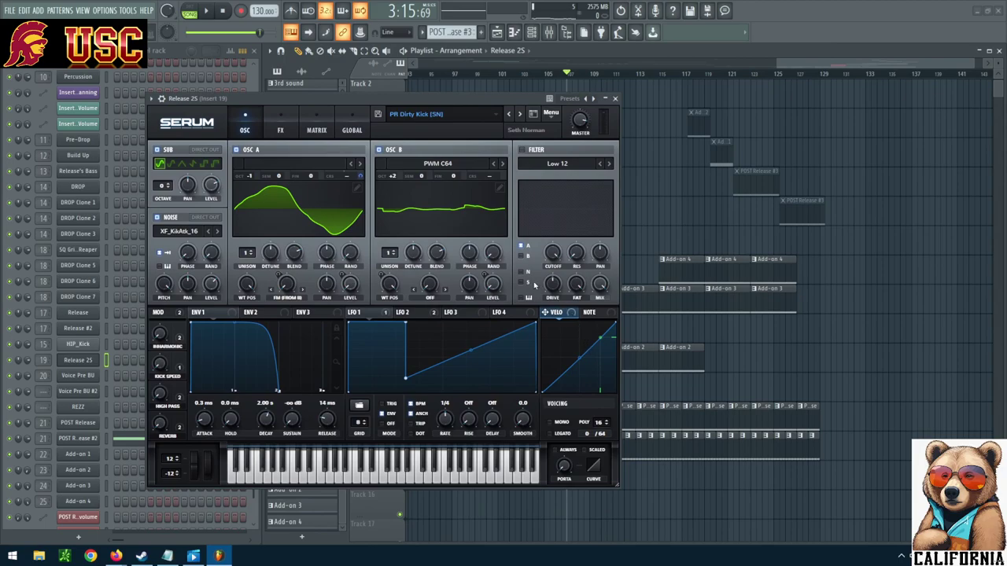
left_click(160, 99)
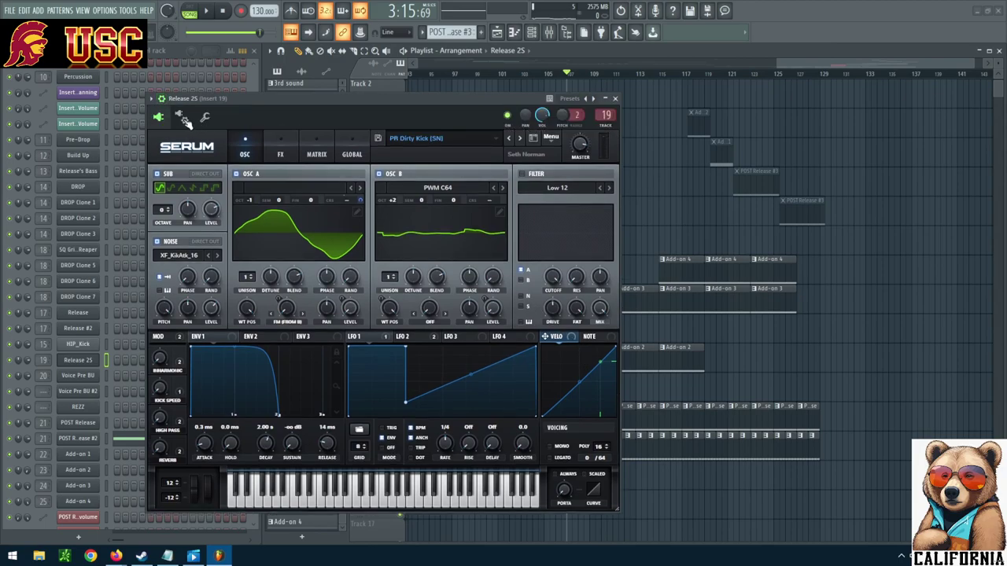
left_click(181, 117)
right_click(362, 117)
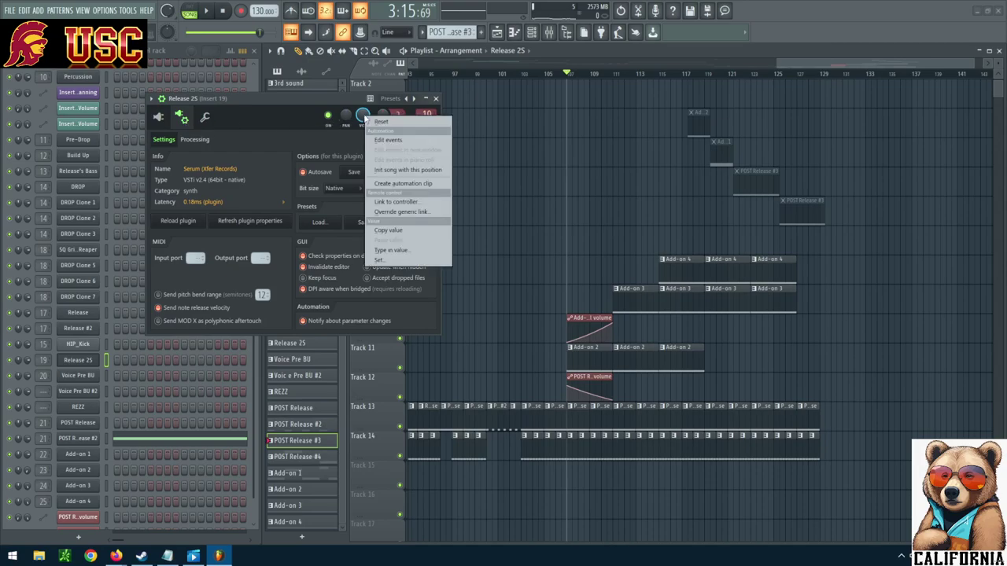
left_click(430, 186)
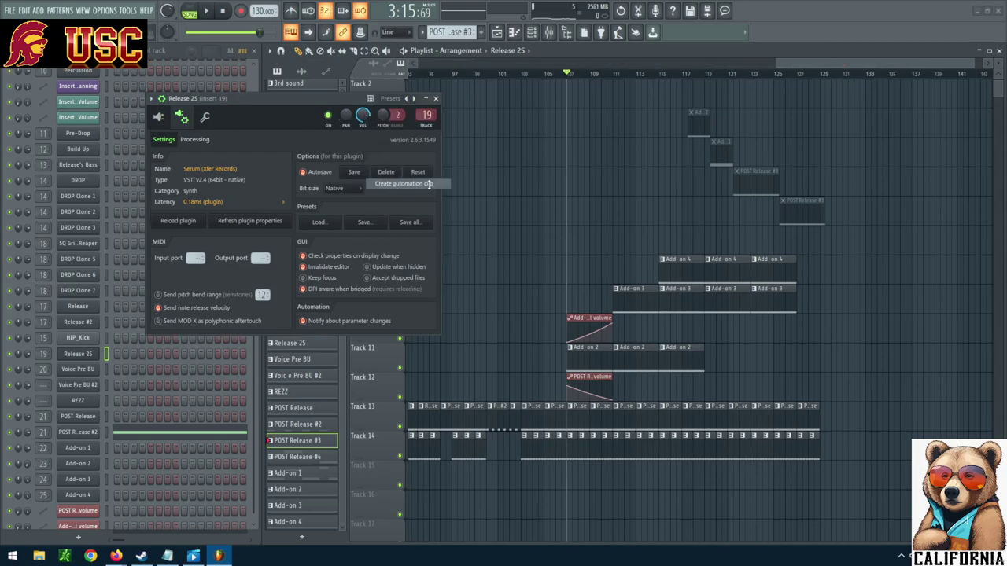
Shorten the Release 2S volume automation clip, place it on Track 15 over bars 119 to 127 and shape it as a fade-out.
left_click_drag(597, 66, 988, 69)
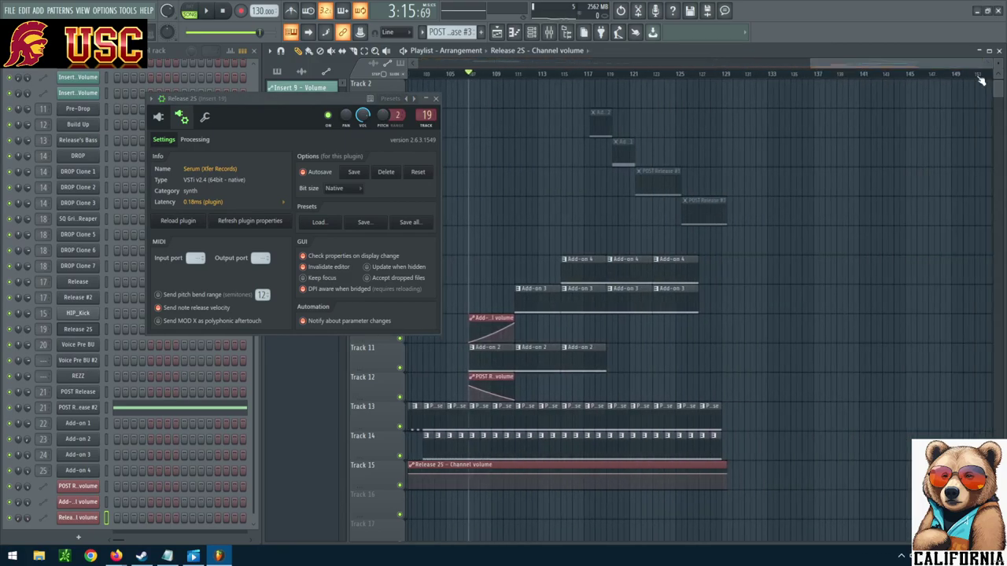
left_click_drag(726, 466, 169, 492)
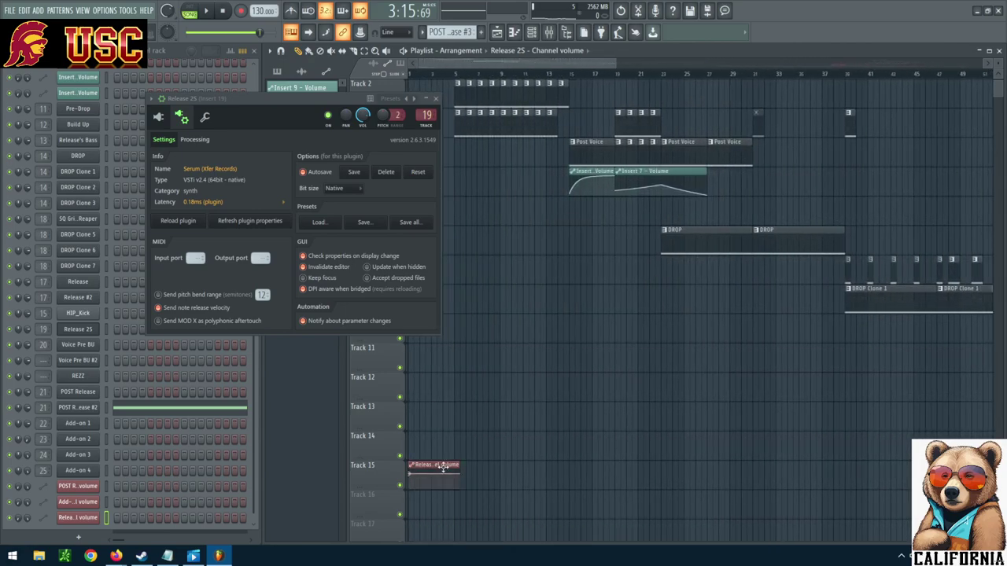
left_click_drag(550, 63, 940, 69)
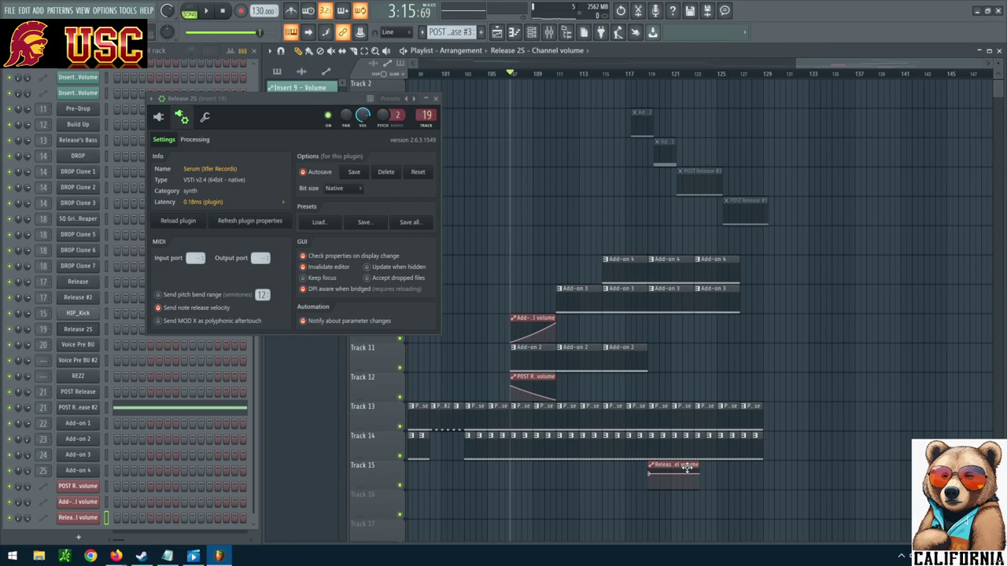
left_click_drag(706, 467, 760, 465)
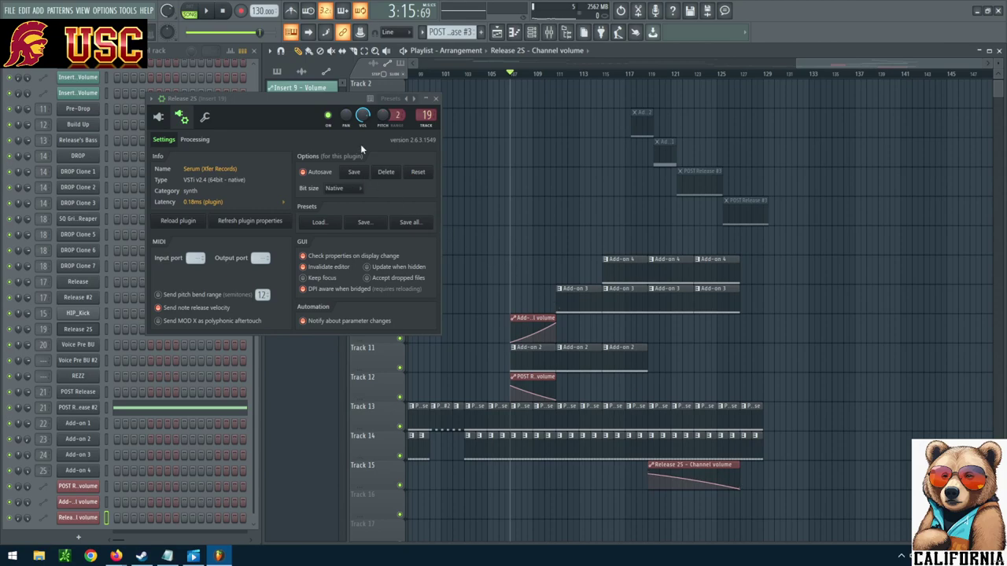
left_click(435, 100)
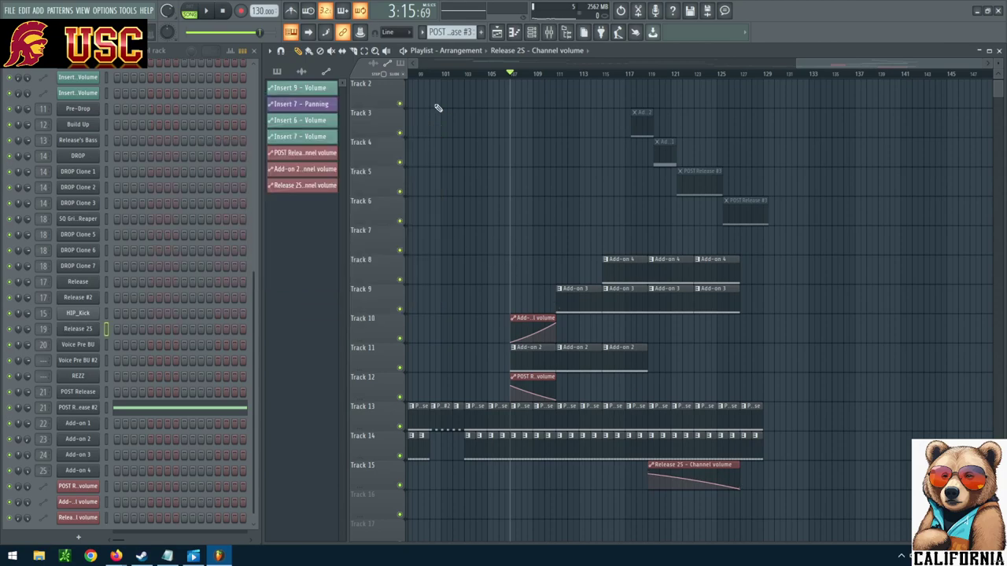
Play the arrangement through the new fade and extend Add-on 3 and Add-on 4 with one clip each at bar 127.
left_click(208, 14)
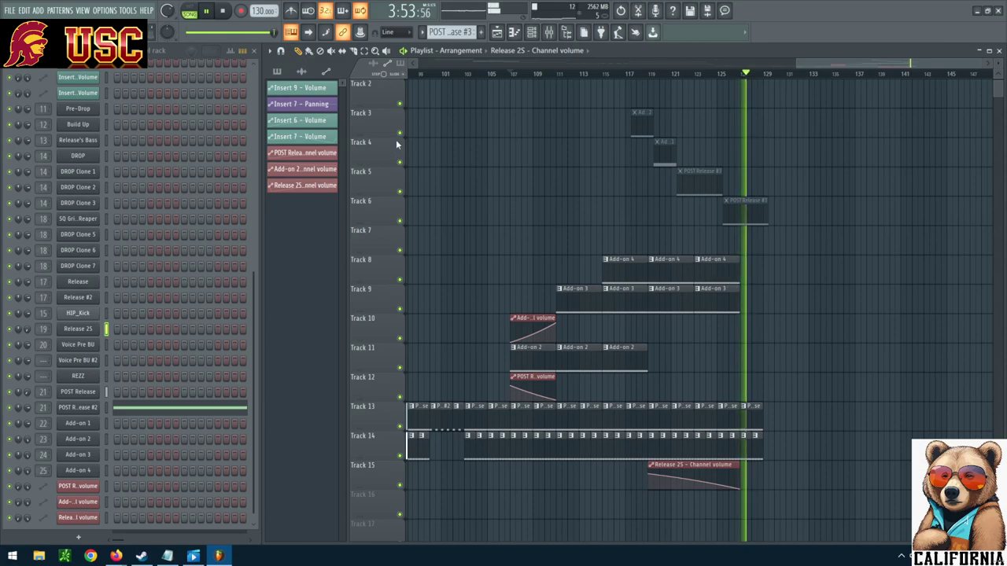
left_click(725, 292)
left_click(747, 294)
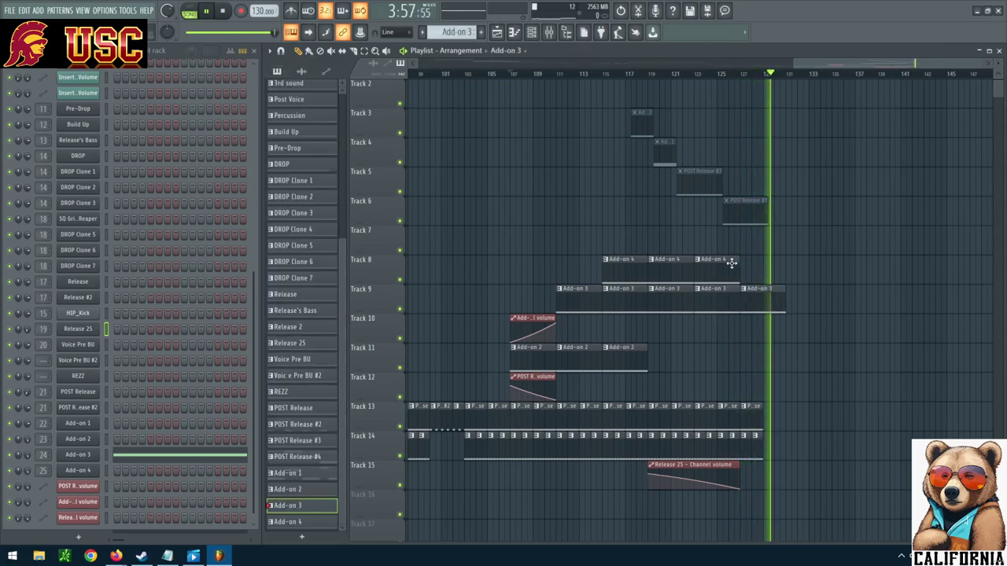
left_click(732, 264)
left_click(747, 263)
left_click(203, 13)
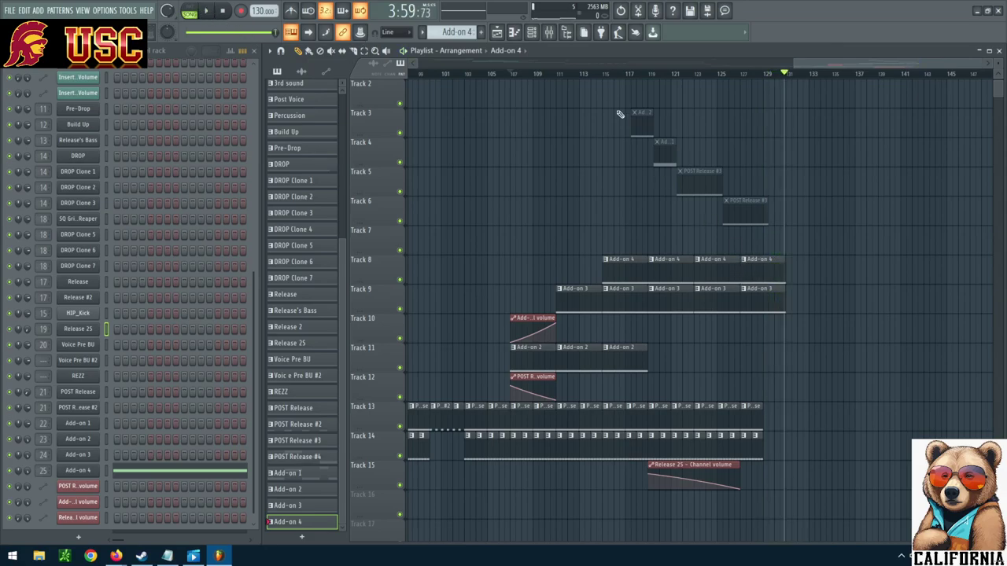
Place a POST Release #3 clip on Track 7 at bar 127, undoing the misplaced copy on Track 6.
left_click(756, 217)
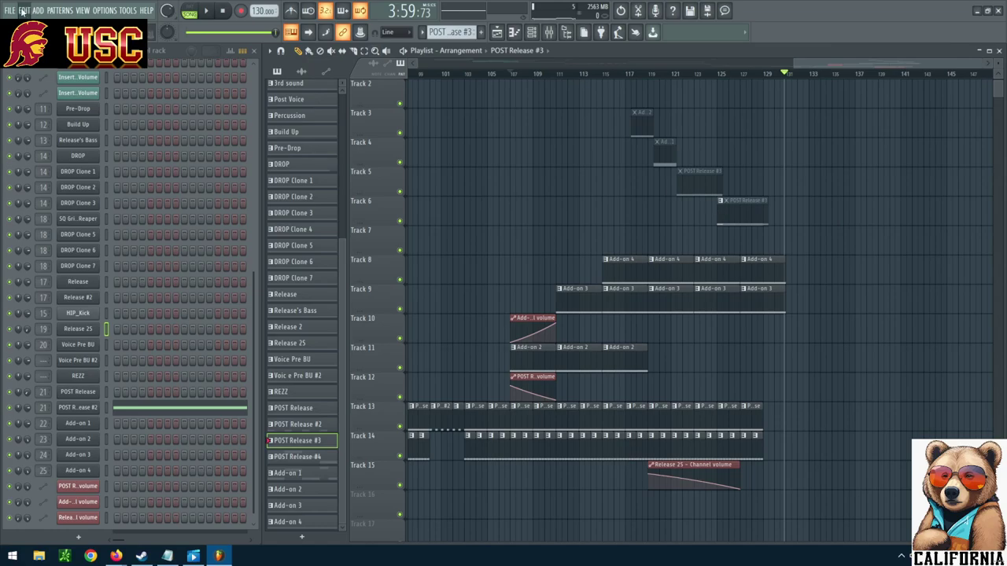
key("ctrl+z")
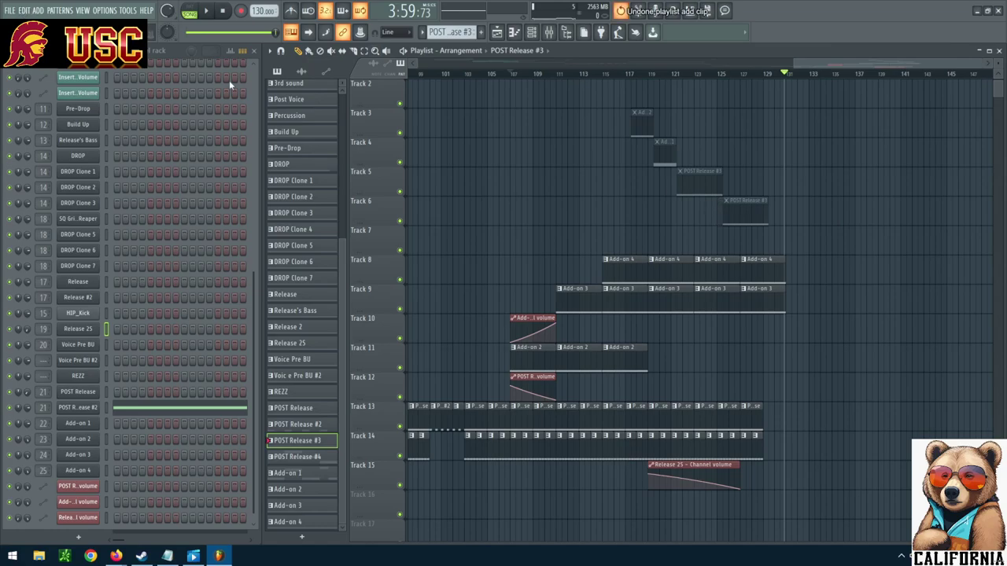
left_click(746, 242)
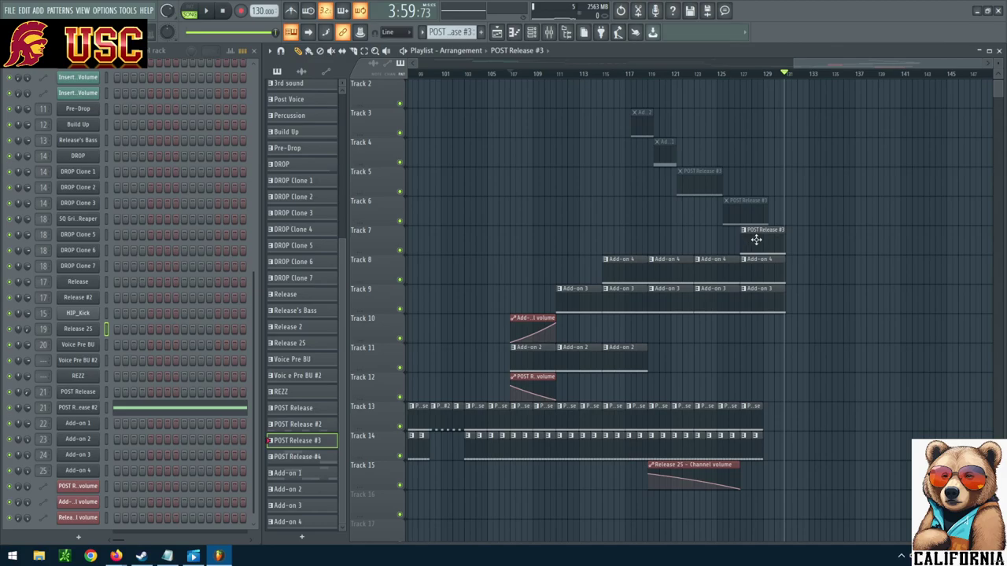
Move the muted POST Release #3 clip on Track 6 to about bar 119, and play the ending with the Track 7 clip soloed.
left_click_drag(737, 199, 696, 202)
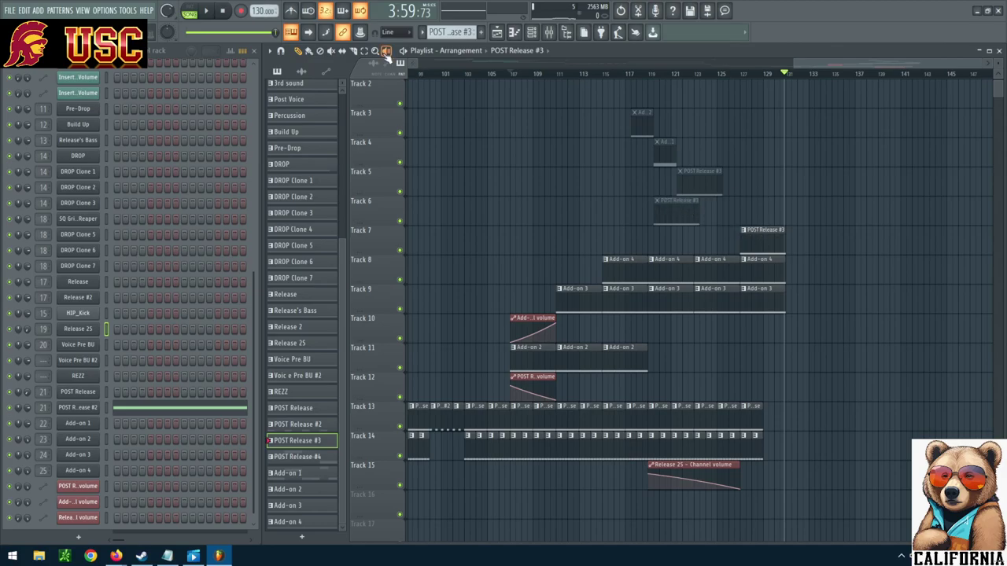
left_click_drag(759, 243, 763, 243)
left_click(206, 12)
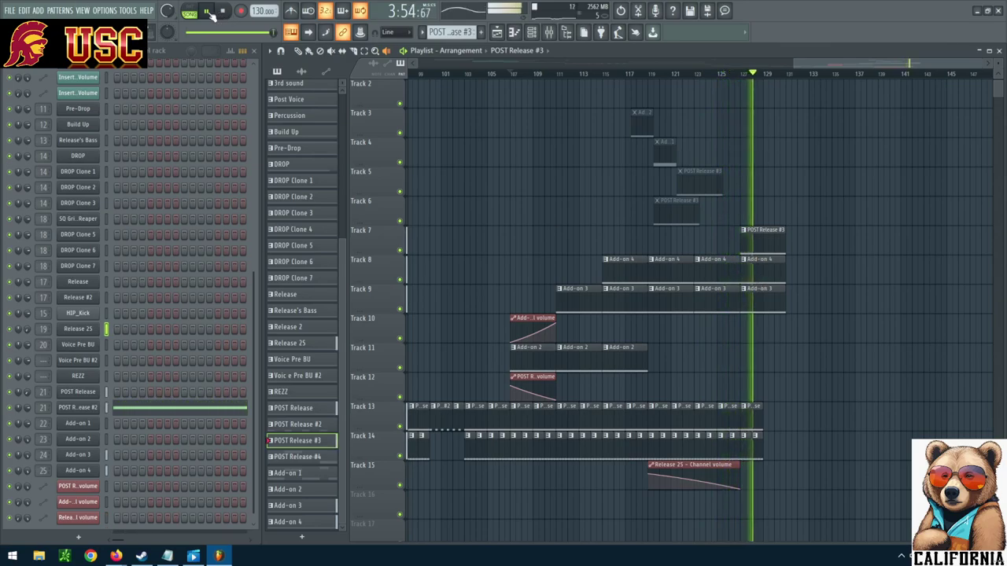
key("space")
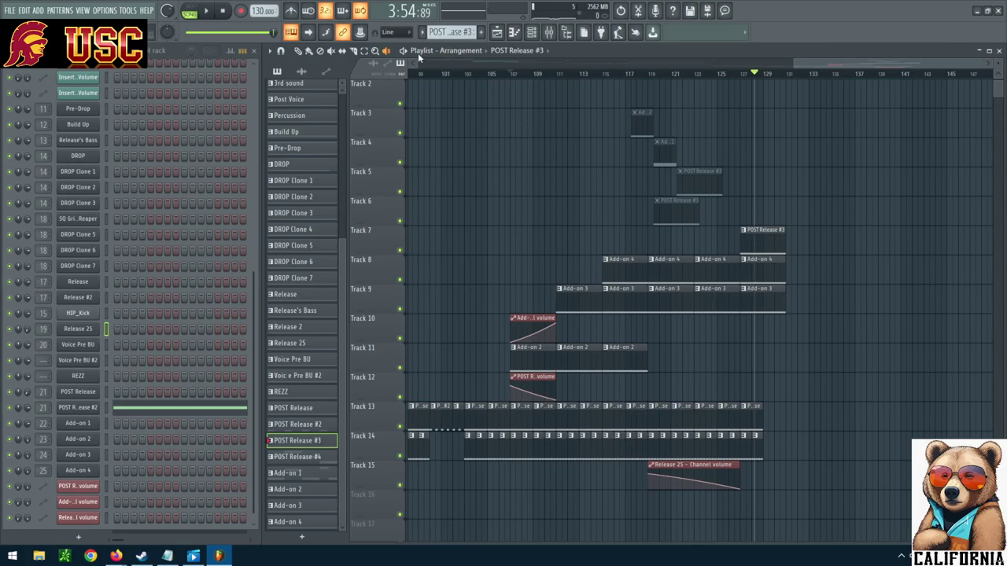
key("space")
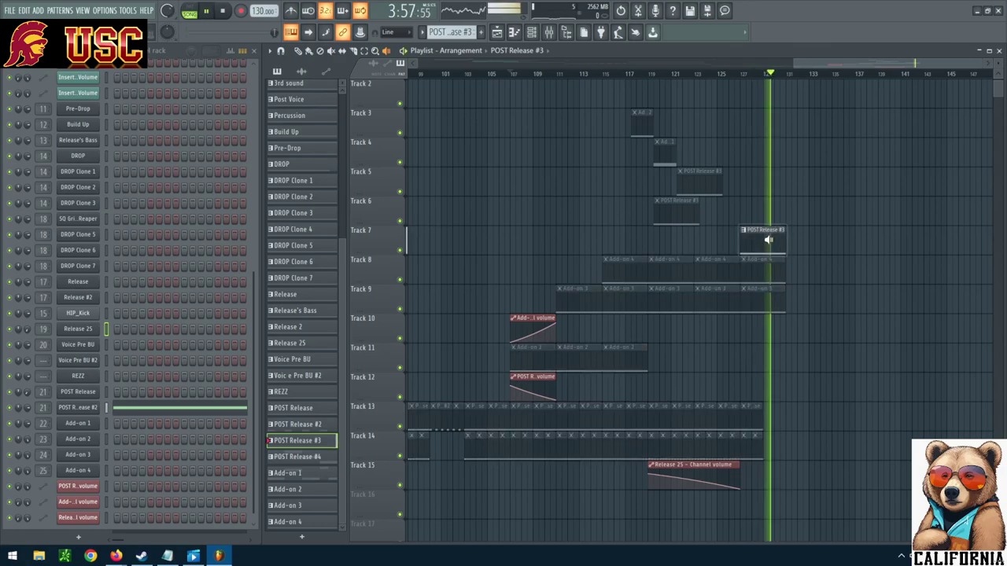
key("space")
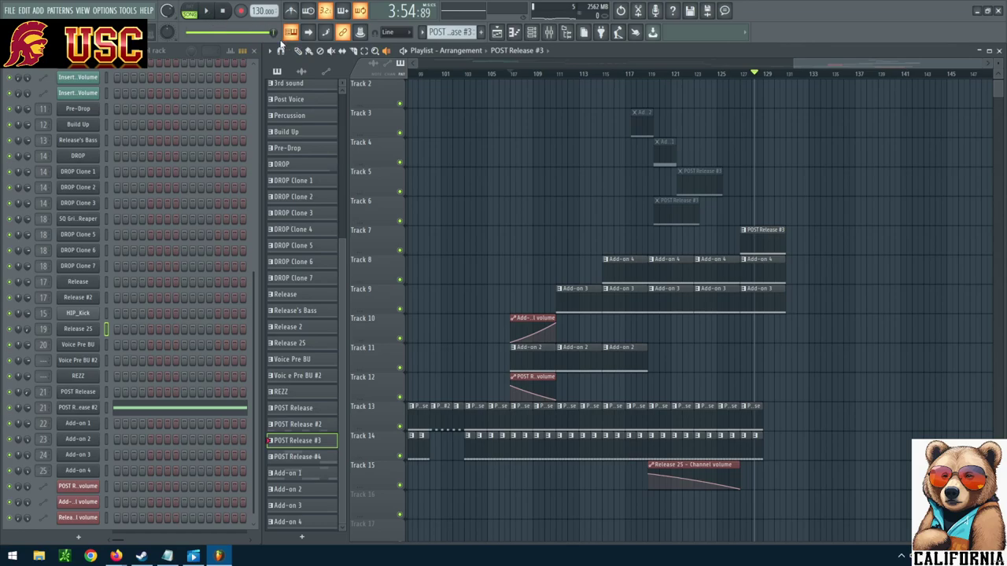
Open the POST Release #2 channel's Nexus and audition SQ Deep Beats, SQ Deep Piano Guitar, SQ Huge Stage and SQ Main Stage Monster.
left_click(89, 410)
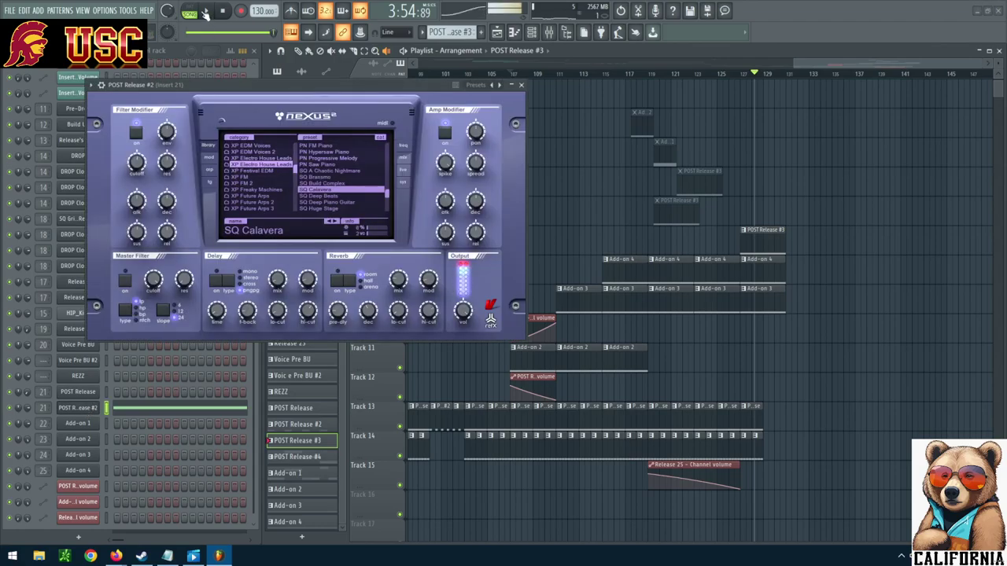
left_click(337, 197)
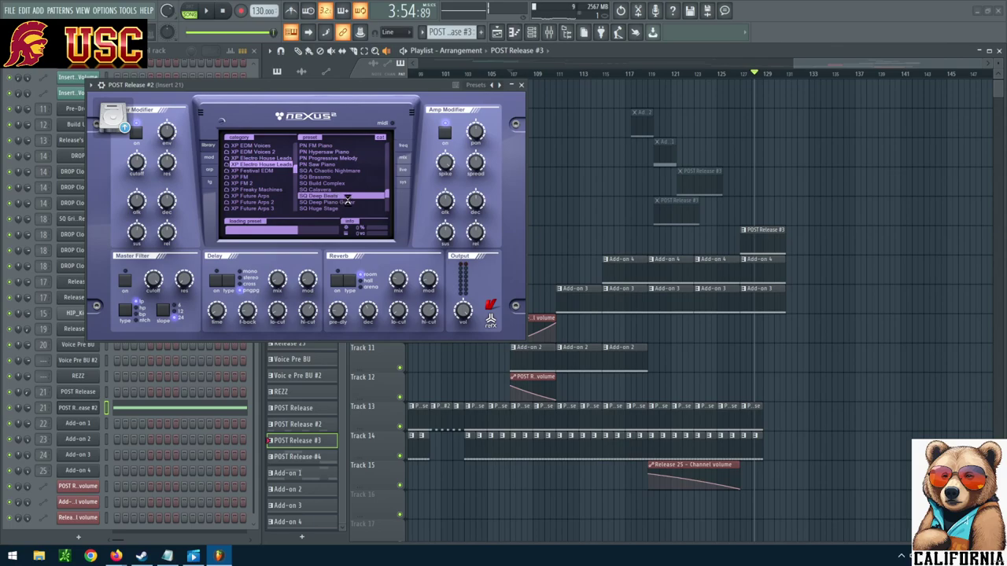
left_click(348, 202)
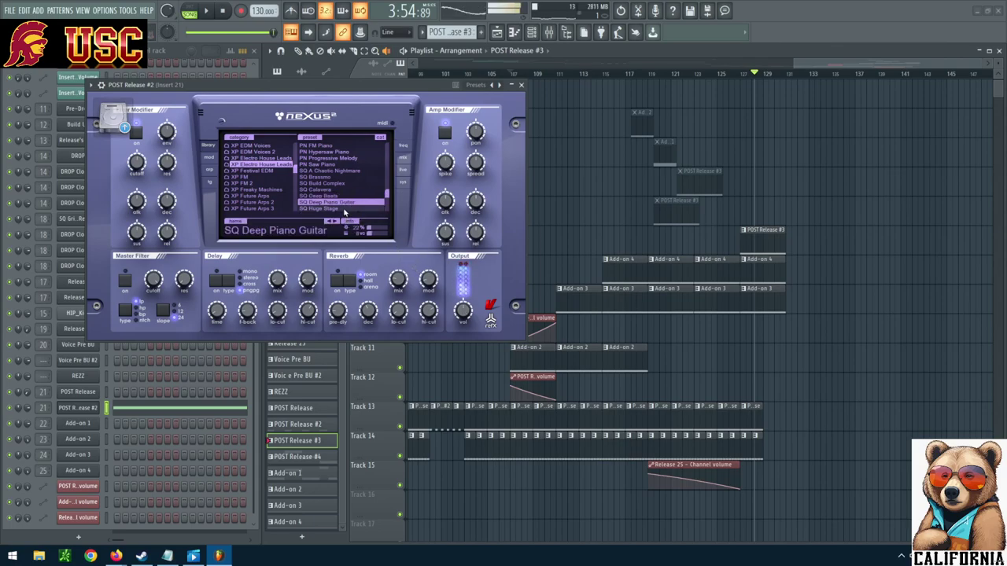
left_click(343, 209)
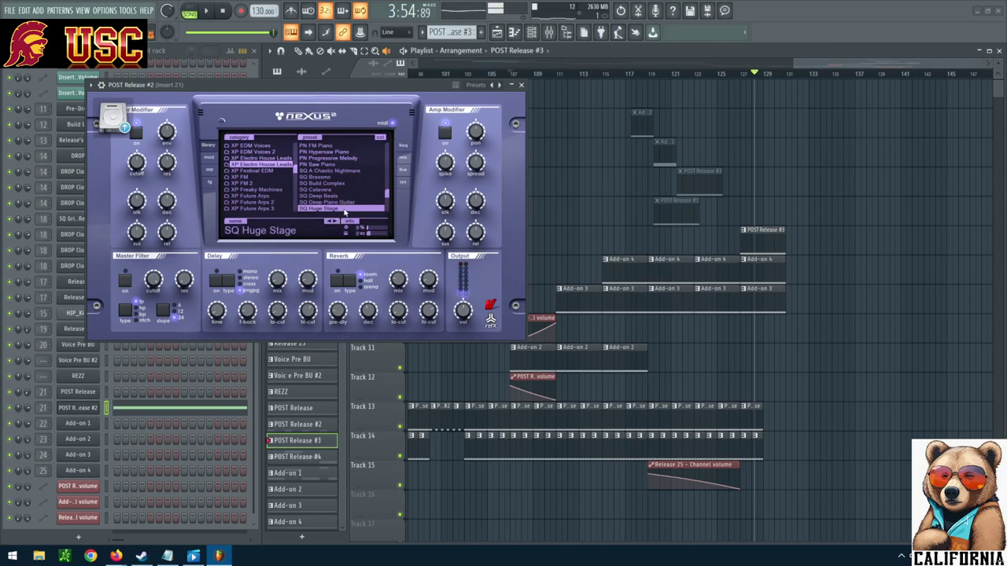
scroll(344, 206, "down", 2)
left_click(340, 178)
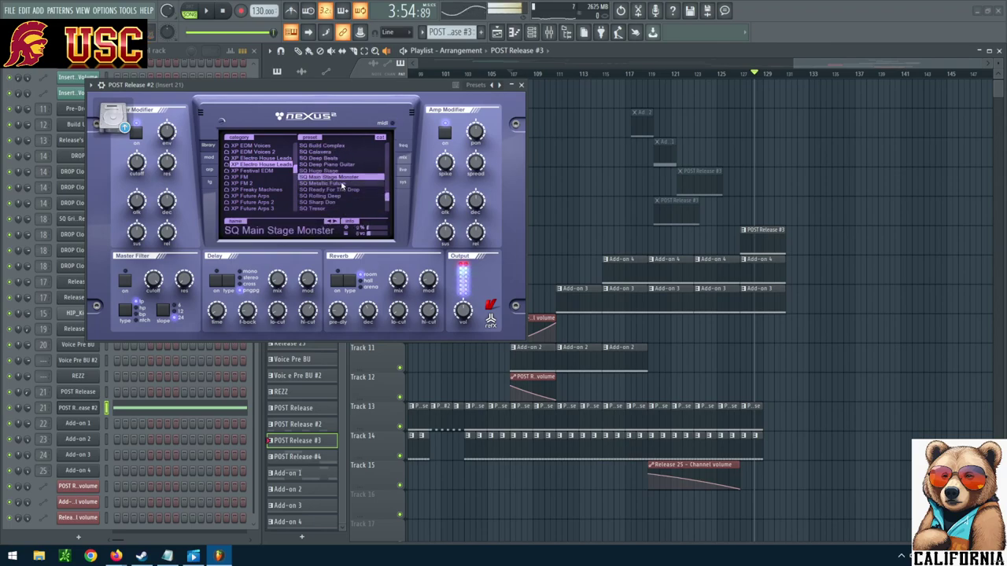
Play the arrangement's ending with SQ Main Stage Monster and return the playback start to about bar 123.
key("space")
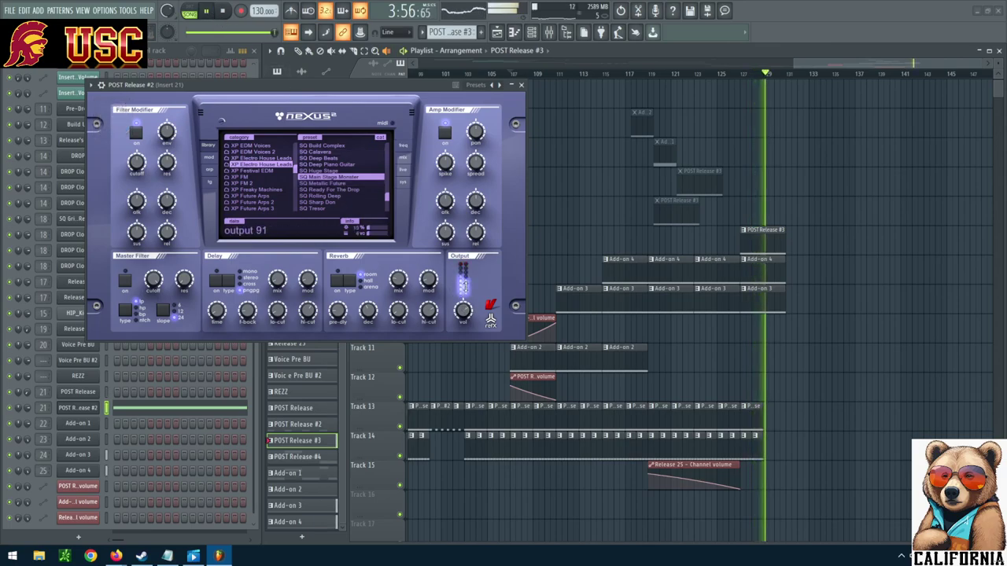
left_click(724, 74)
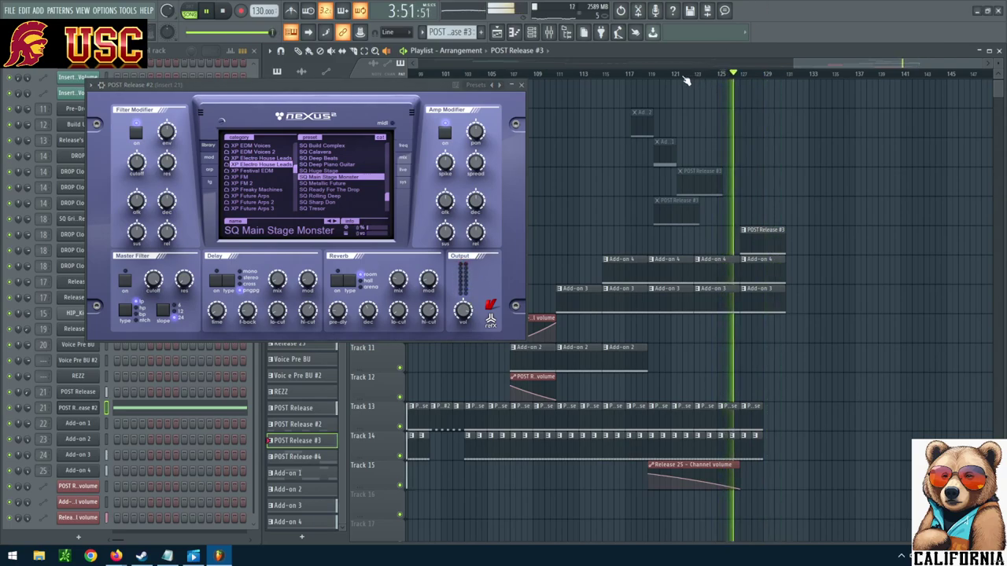
left_click(696, 75)
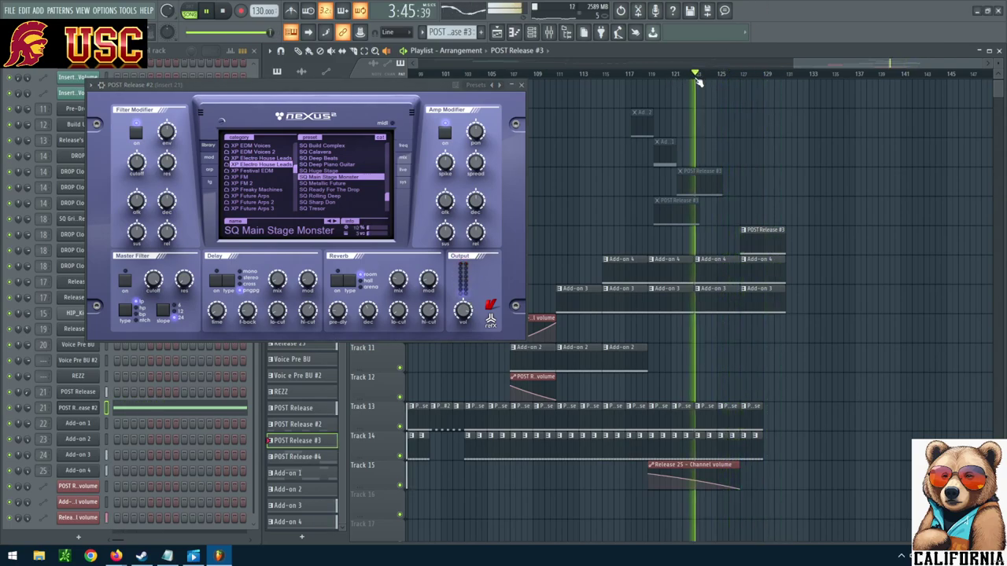
left_click(224, 11)
Audition further SQ presets in POST Release #2, load SQ Wobble Ensemble Split and play the arrangement with it.
left_click(348, 183)
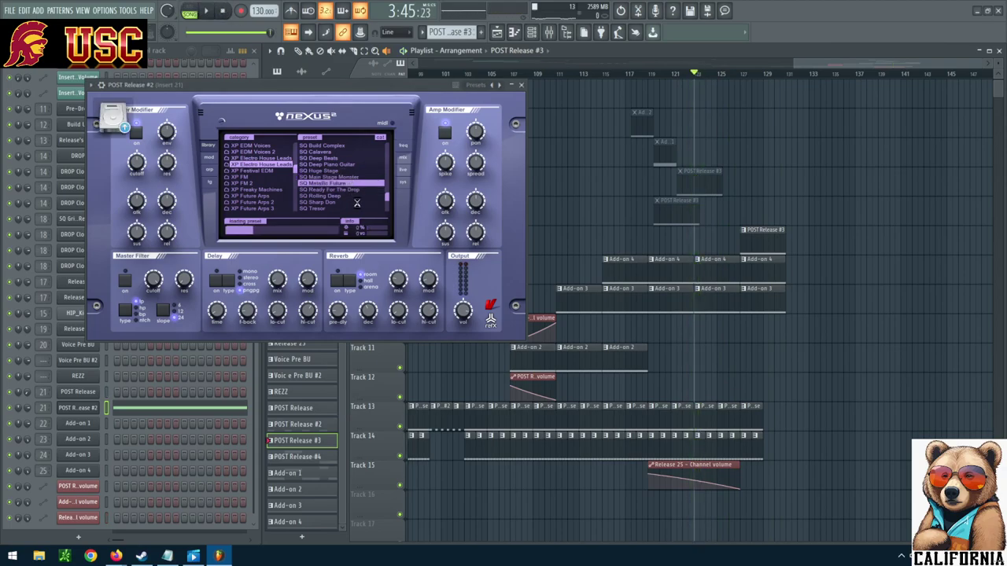
left_click(350, 189)
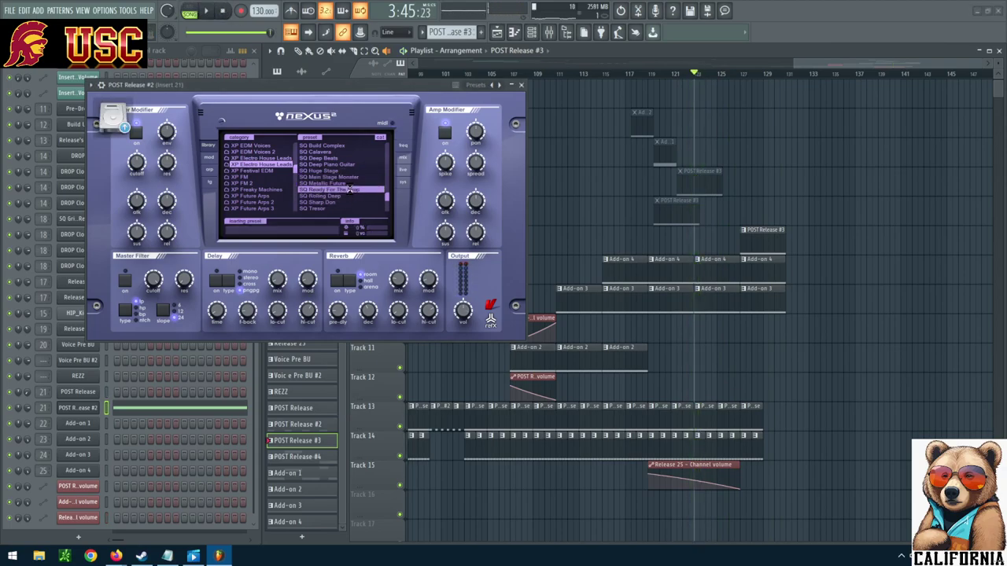
left_click(344, 202)
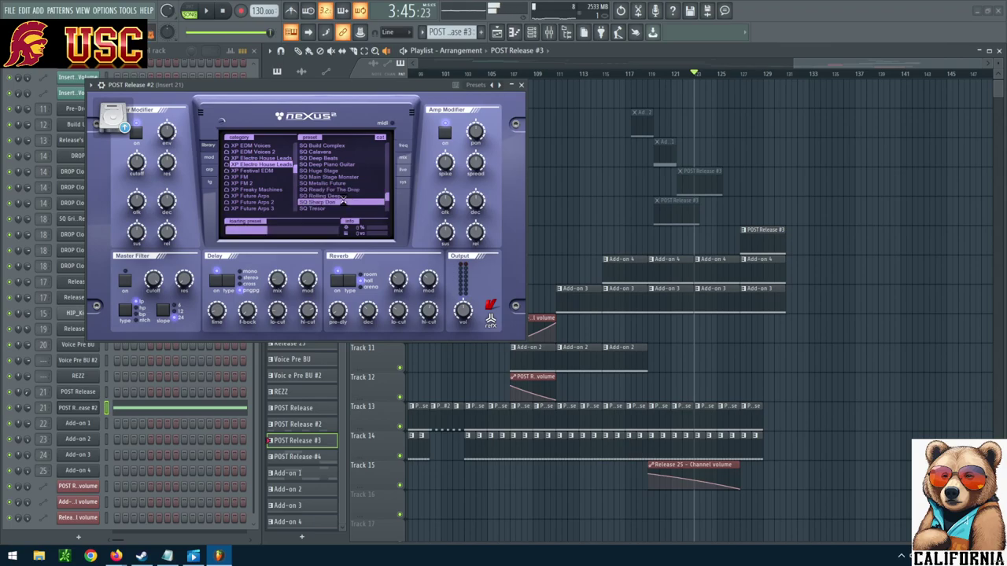
scroll(344, 192, "down", 2)
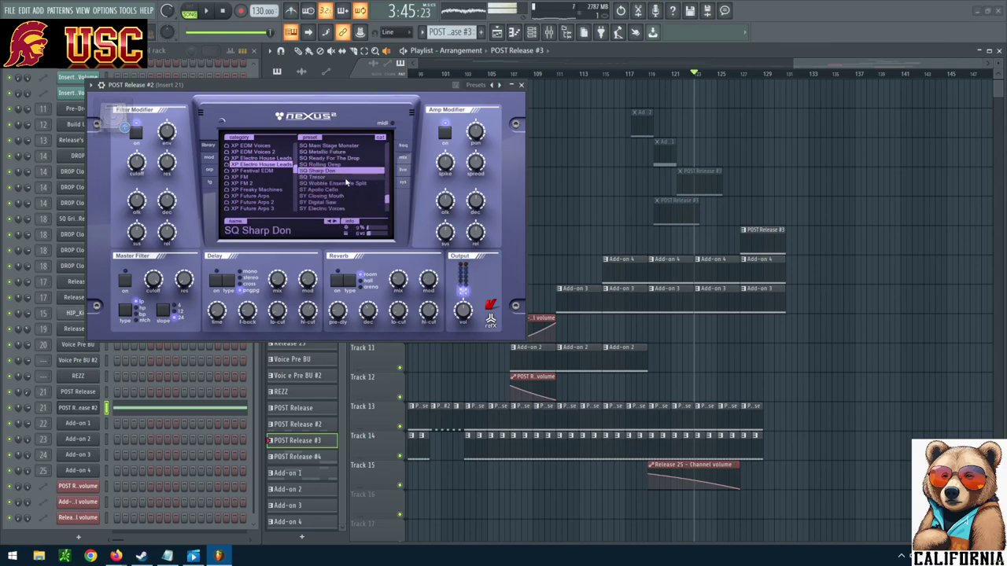
left_click(346, 179)
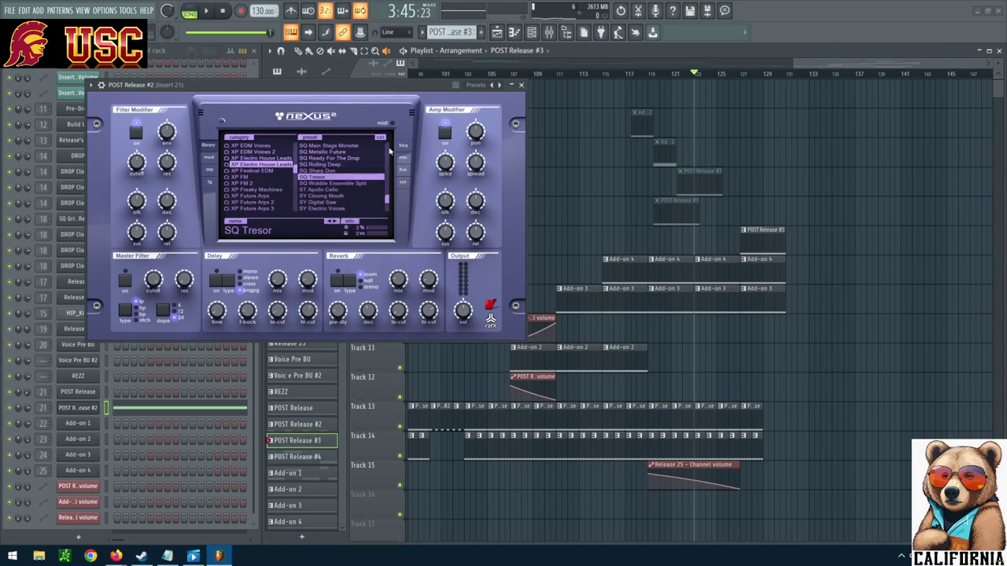
left_click(362, 183)
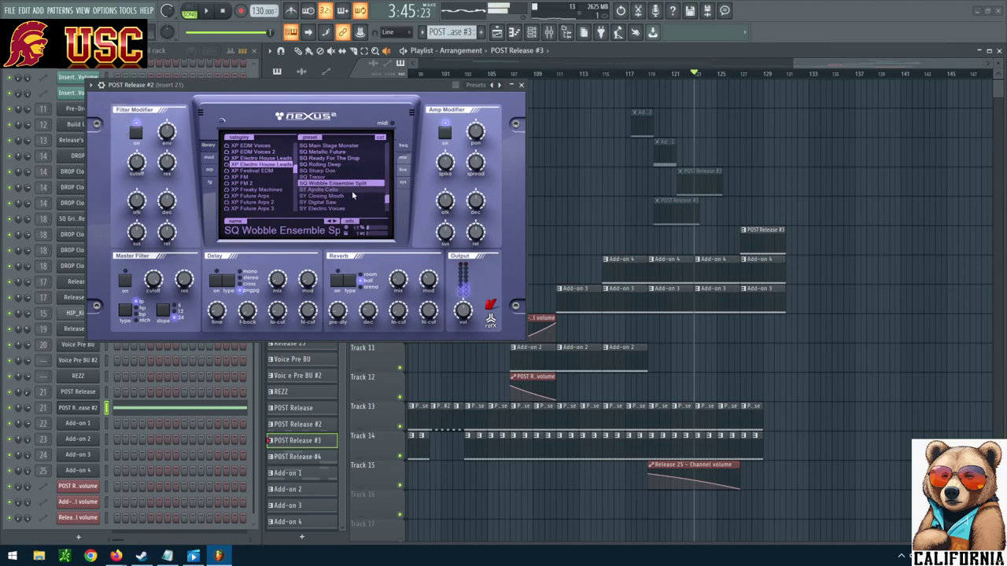
left_click(209, 12)
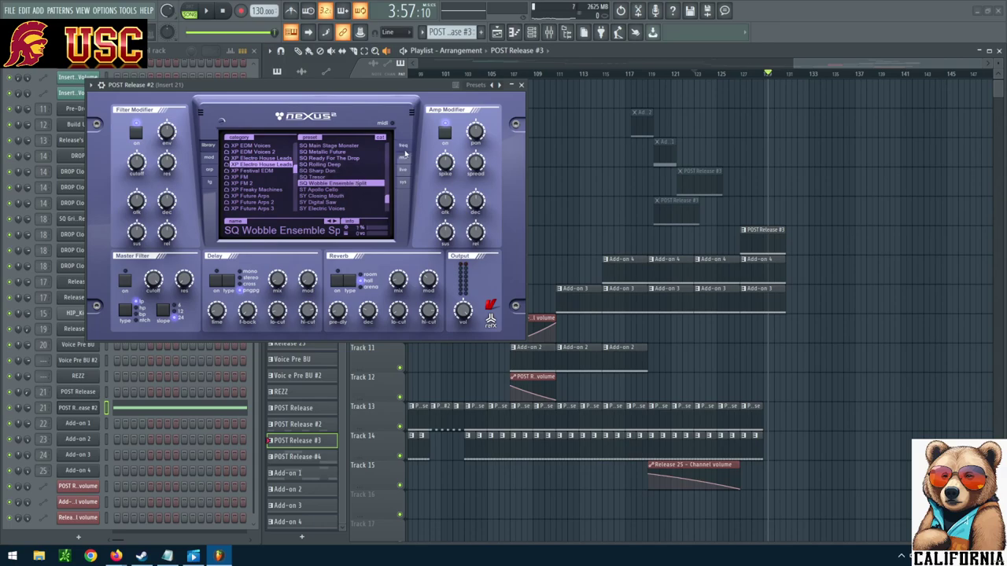
Open the Nexus arpeggiator for POST Release #2 and load the After Midnight pattern.
left_click(209, 157)
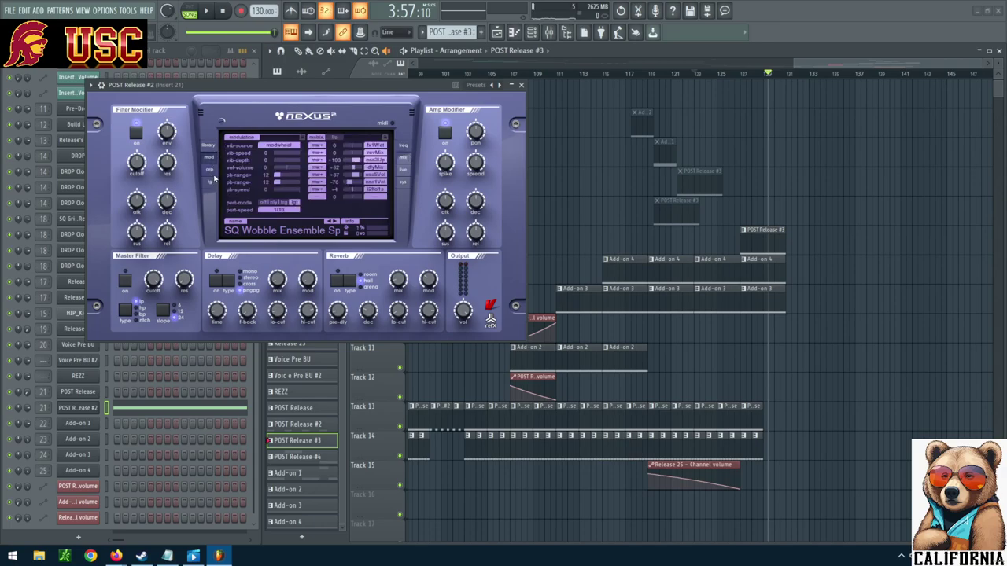
left_click(209, 169)
left_click(343, 146)
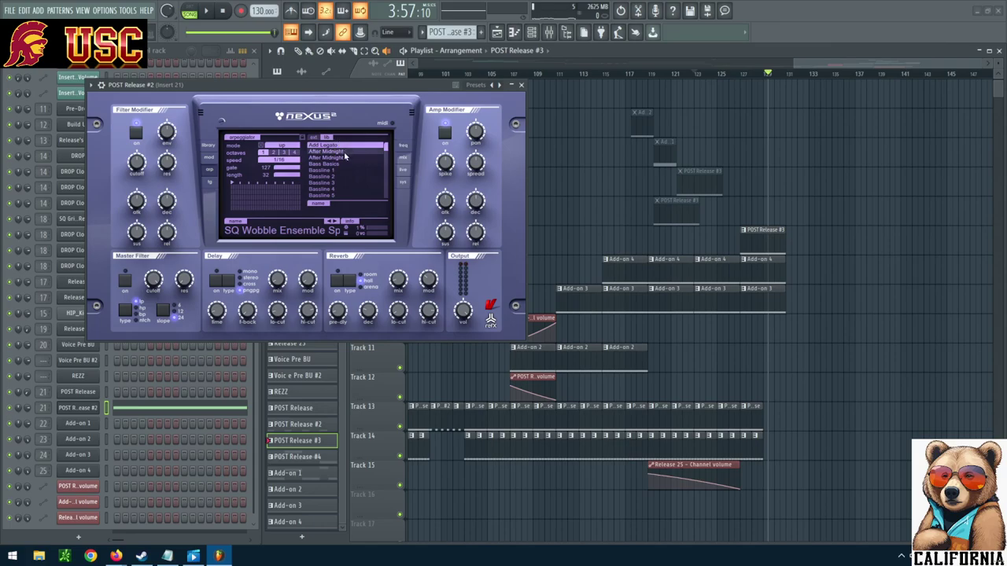
left_click(343, 152)
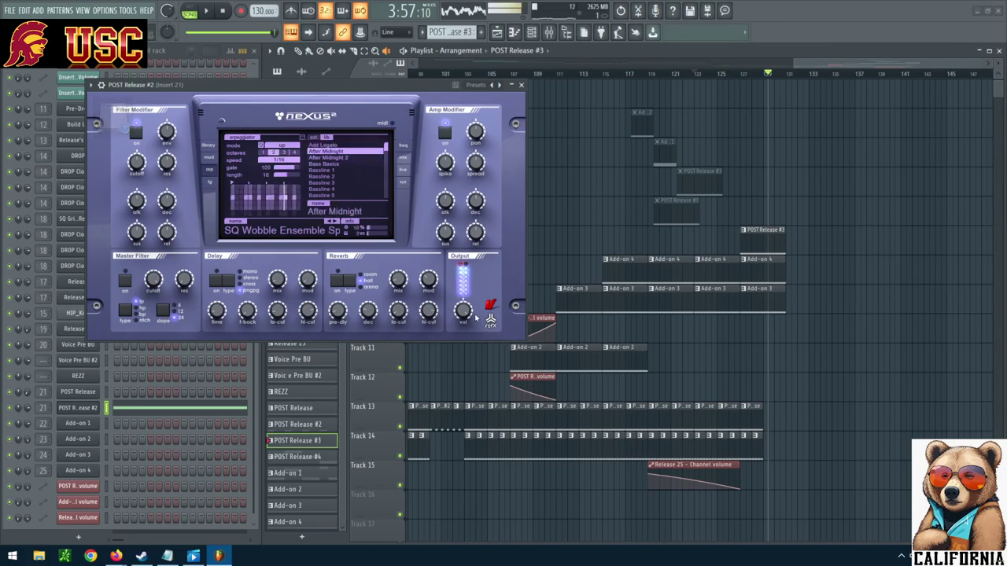
mouse_move(464, 321)
mouse_move(469, 343)
left_mouse_down()
mouse_move(469, 353)
mouse_move(470, 339)
left_mouse_up()
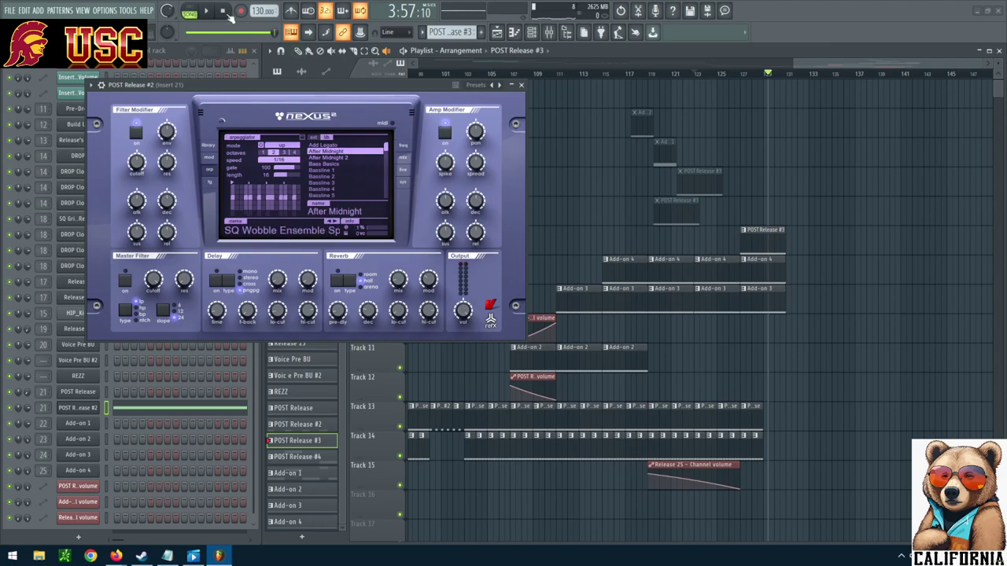
Listen to the outro with the After Midnight arpeggio and switch the arpeggiator to the After Midnight 2 pattern.
key("space")
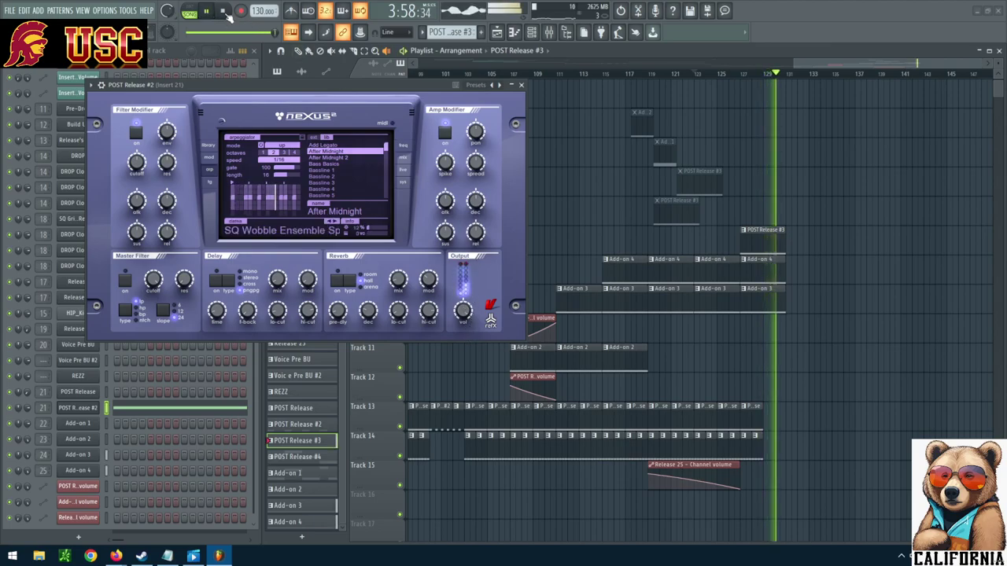
left_click(223, 11)
key("space")
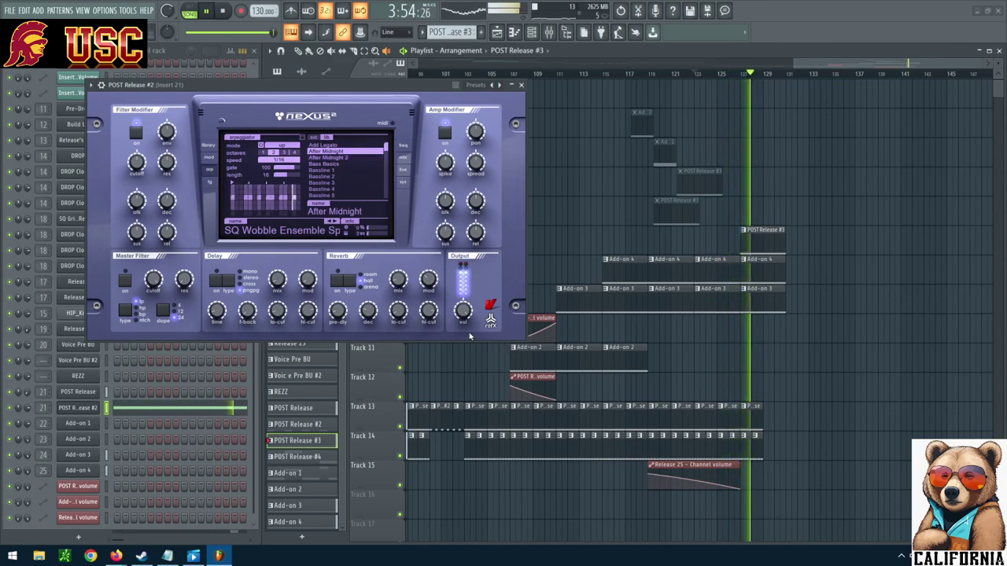
mouse_move(465, 324)
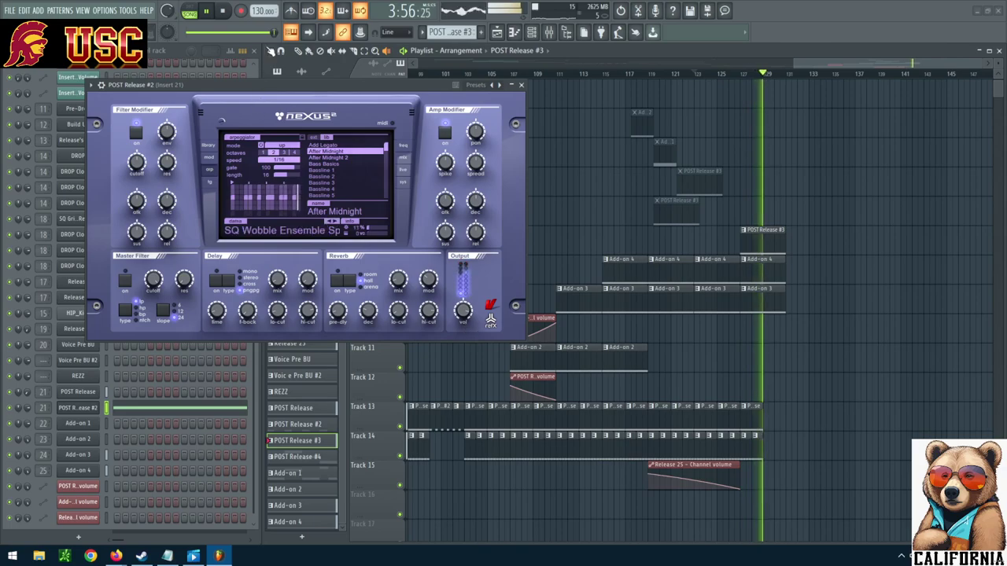
key("space")
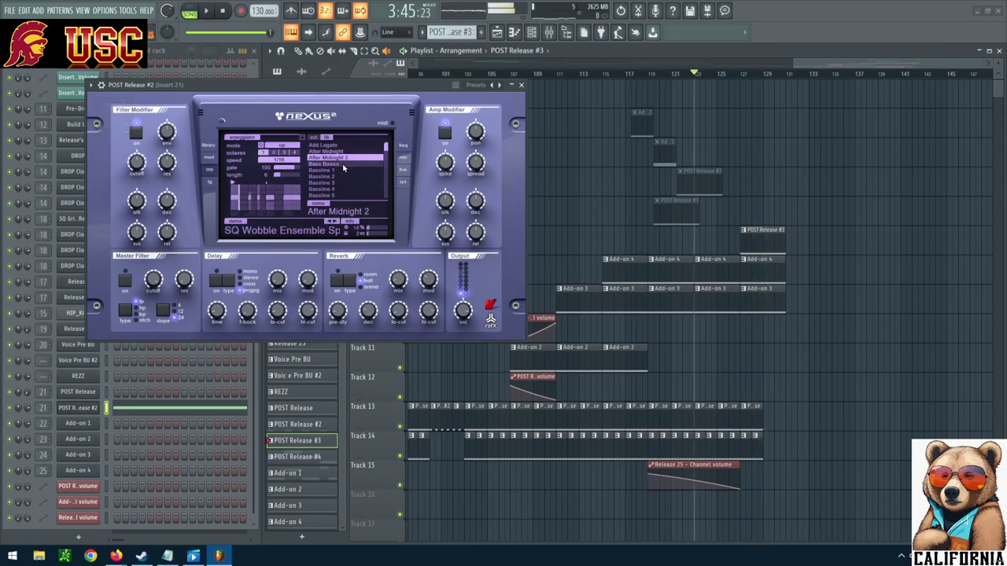
Play the outro from about bar 123 twice to check the After Midnight 2 arpeggio in the mix.
left_click(207, 11)
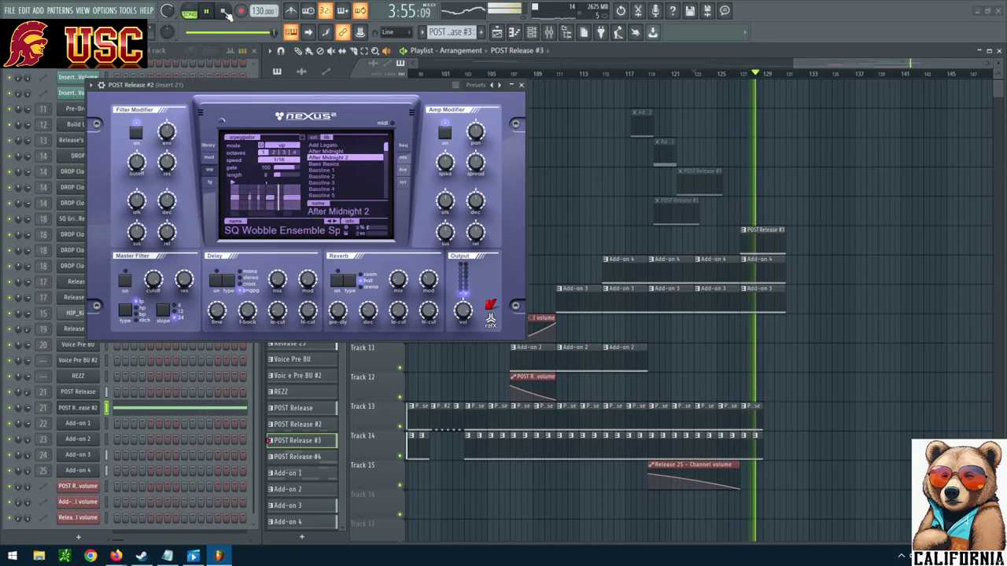
left_click(224, 12)
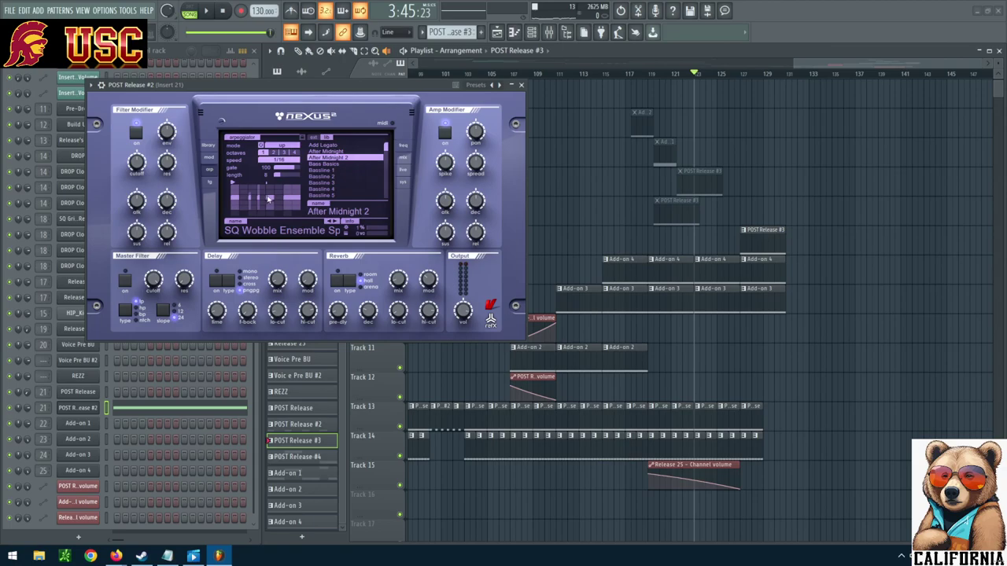
left_click(208, 12)
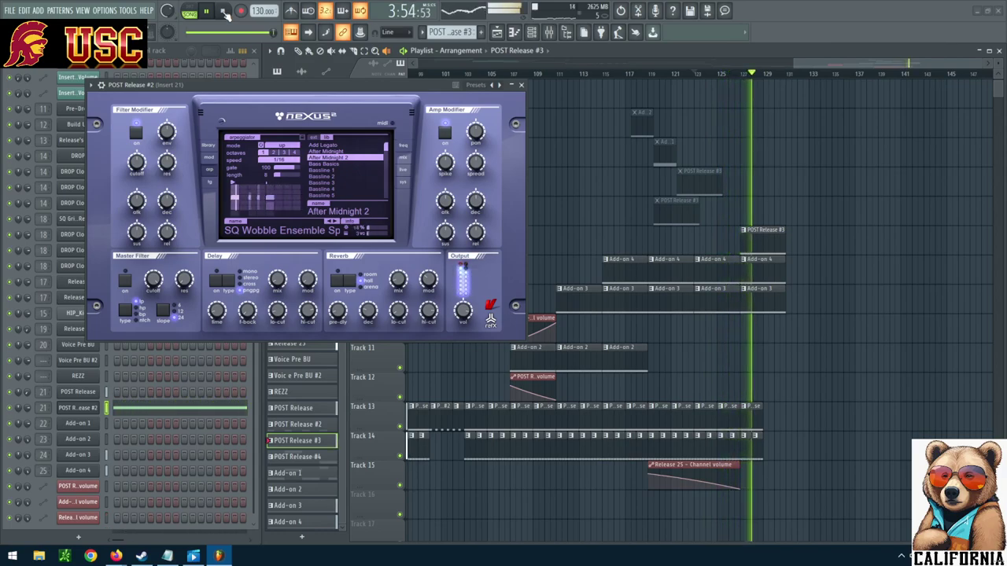
left_click(224, 12)
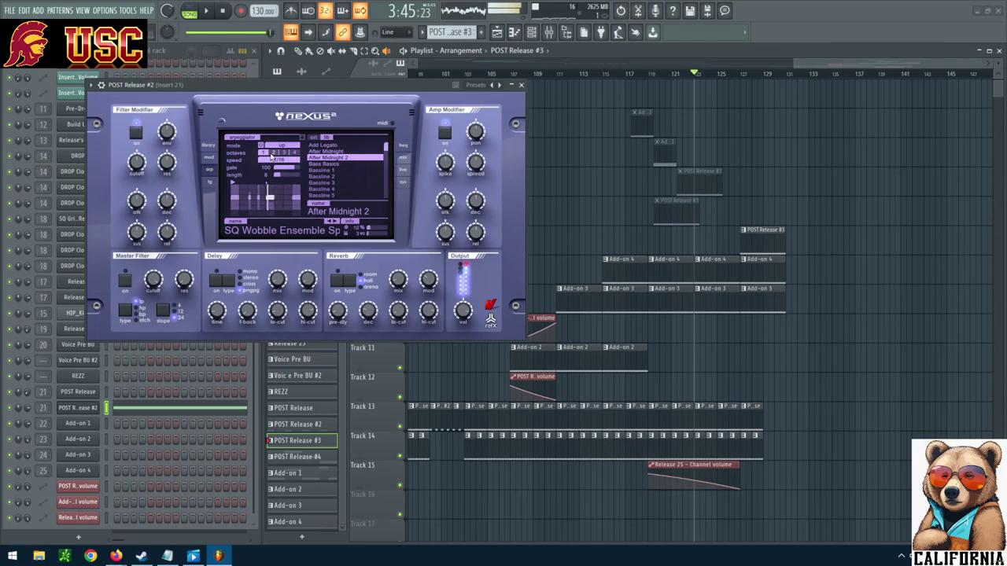
Set the arpeggiator's octaves to 2 and play the outro with the change.
left_click(273, 153)
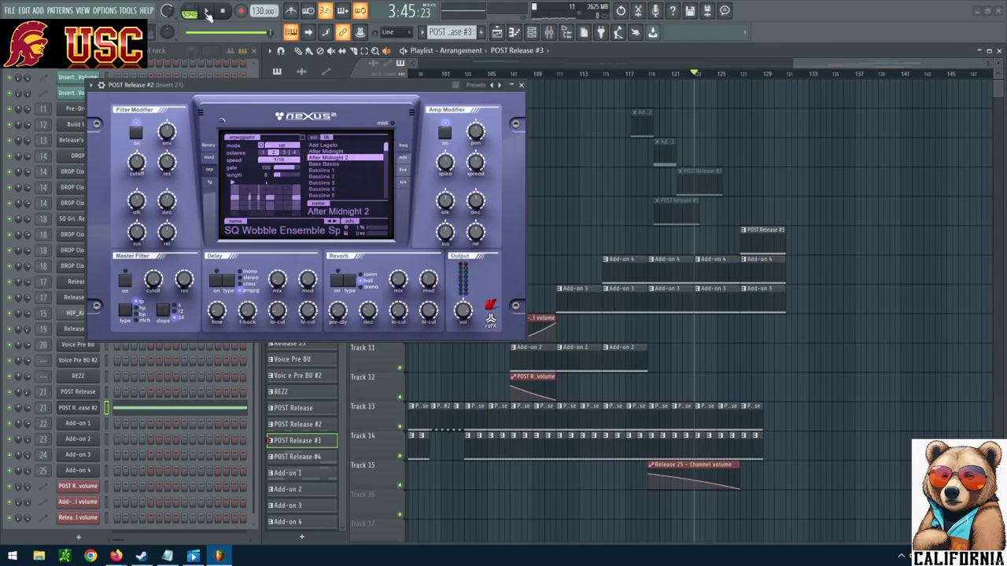
left_click(207, 12)
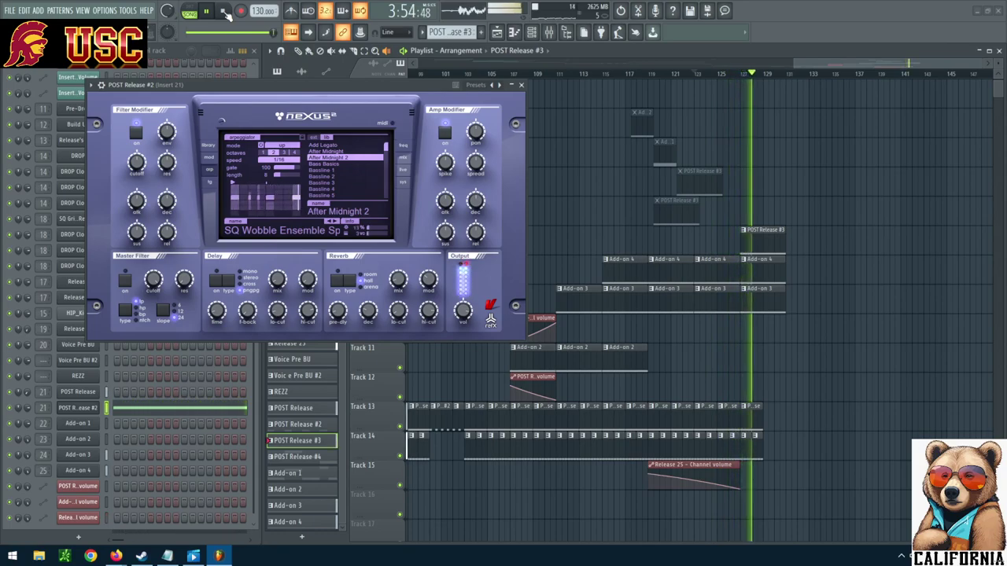
left_click(225, 12)
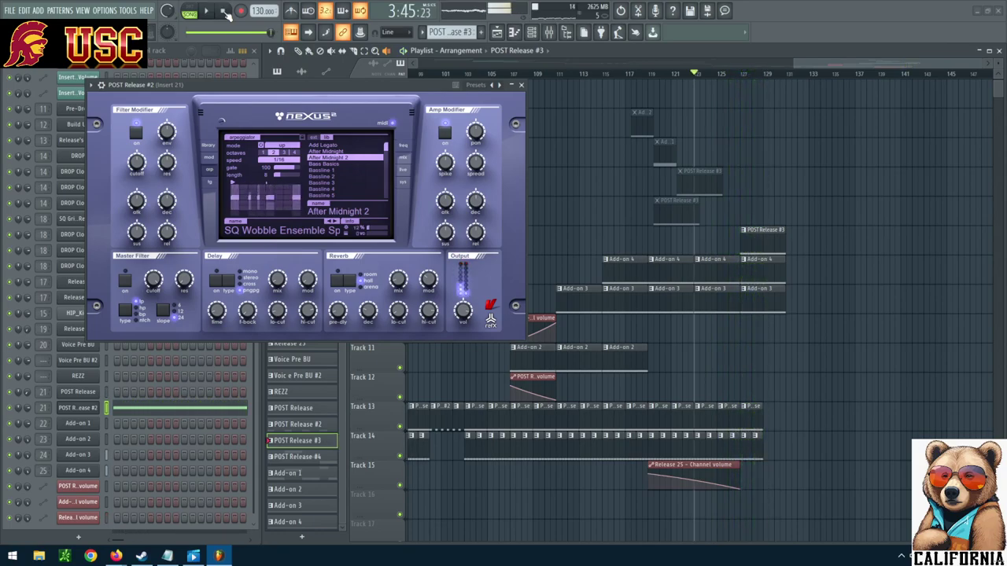
Audition the arpeggiator patterns from Bass Basics and Bassline 1 through Bassline Arcade, playing the outro with Bassline Arcade.
left_click(353, 163)
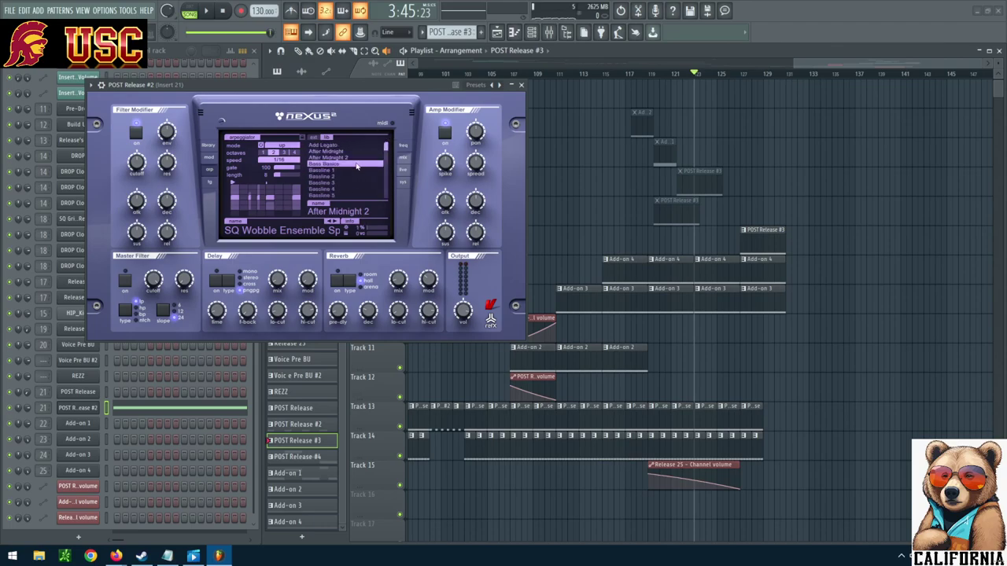
double_click(356, 165)
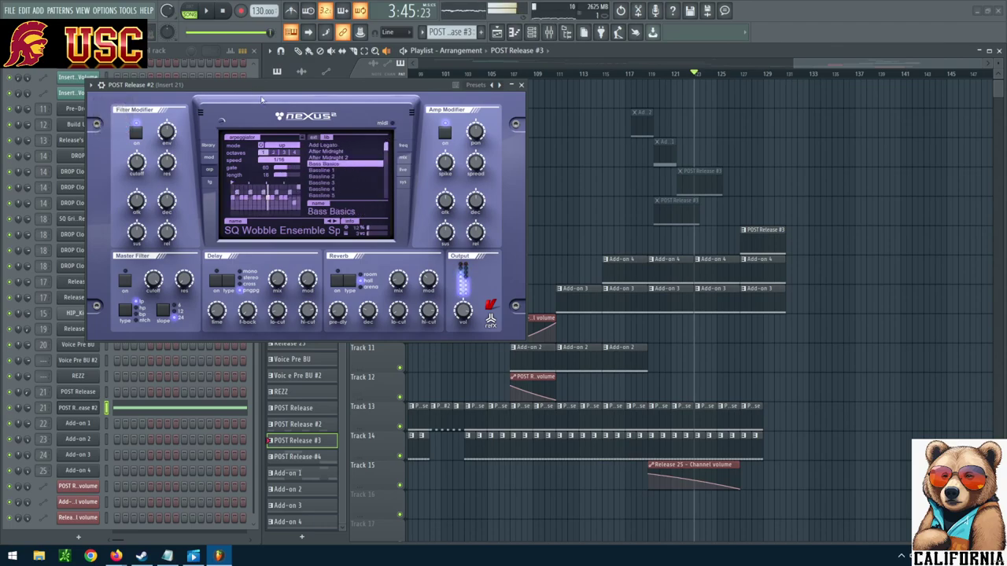
left_click(356, 171)
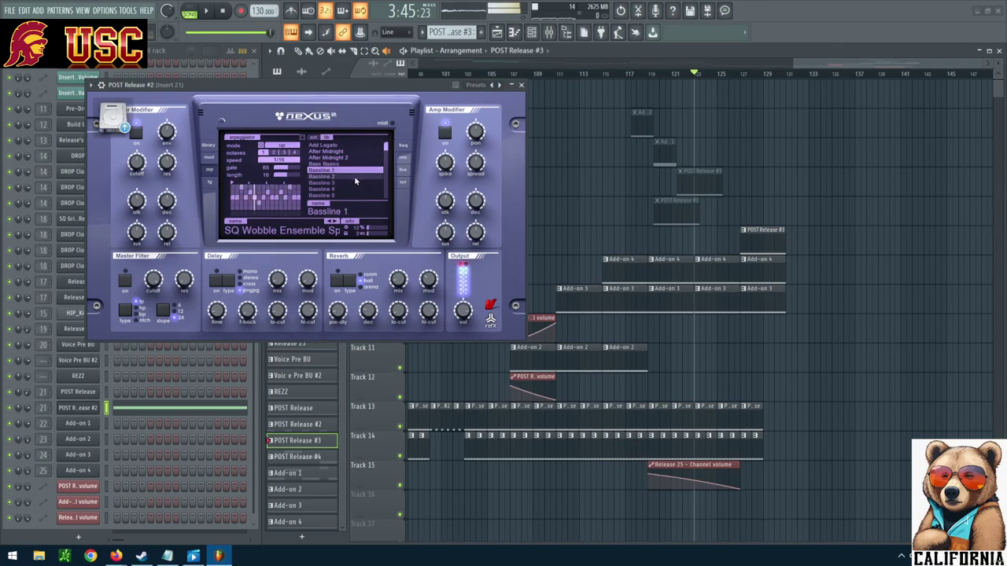
left_click(355, 177)
key("Down")
key("Down")
key("Down")
key("Down")
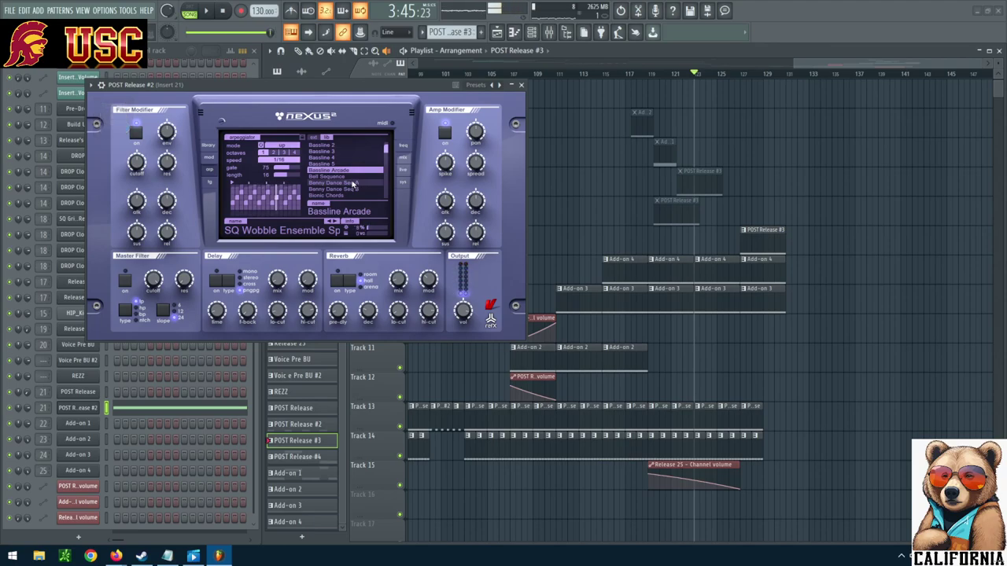
key("space")
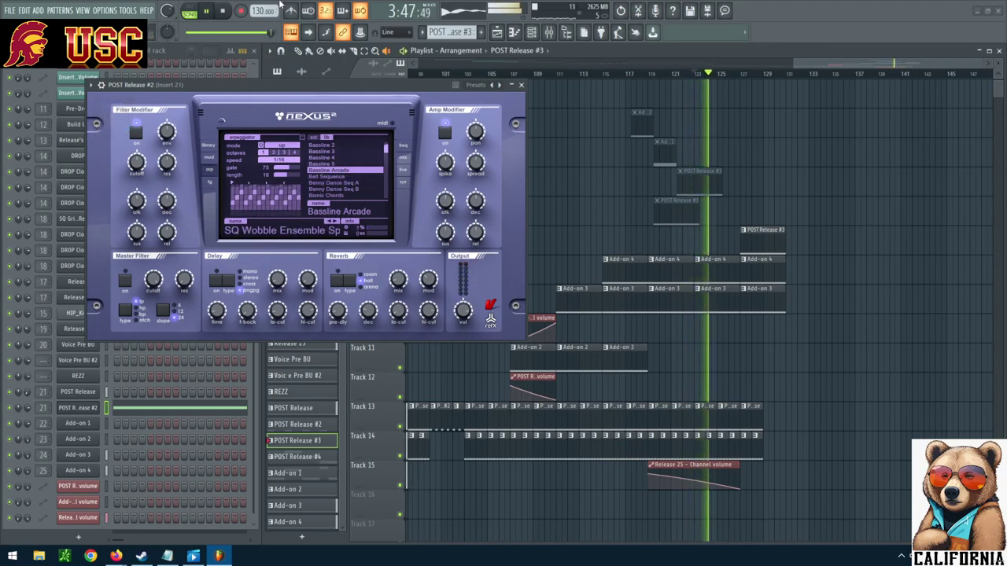
left_click(224, 11)
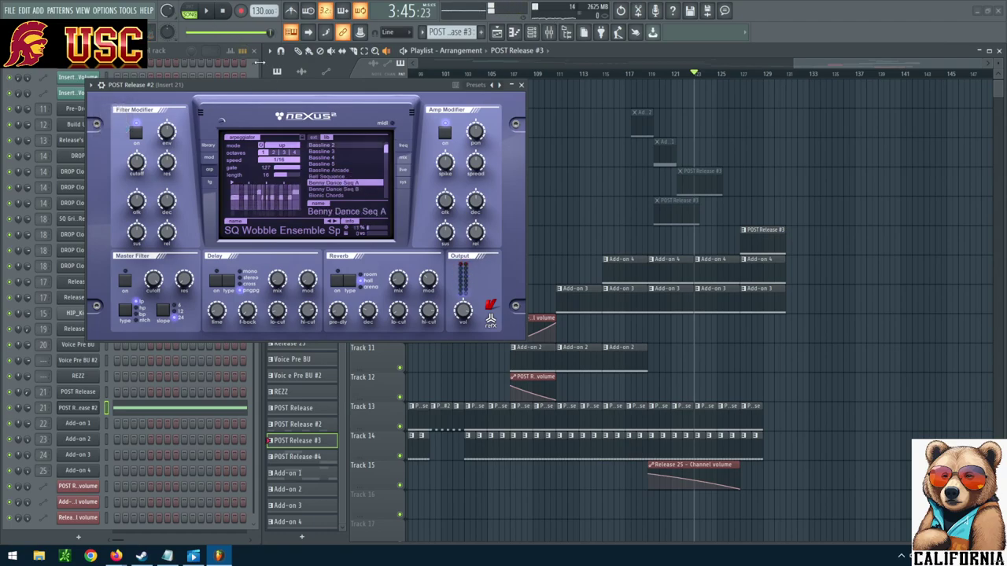
Play the outro with the Benny Dance Seq A arpeggio and audition the Benny Dance Seq B and Bits and Bytes patterns.
left_click(207, 11)
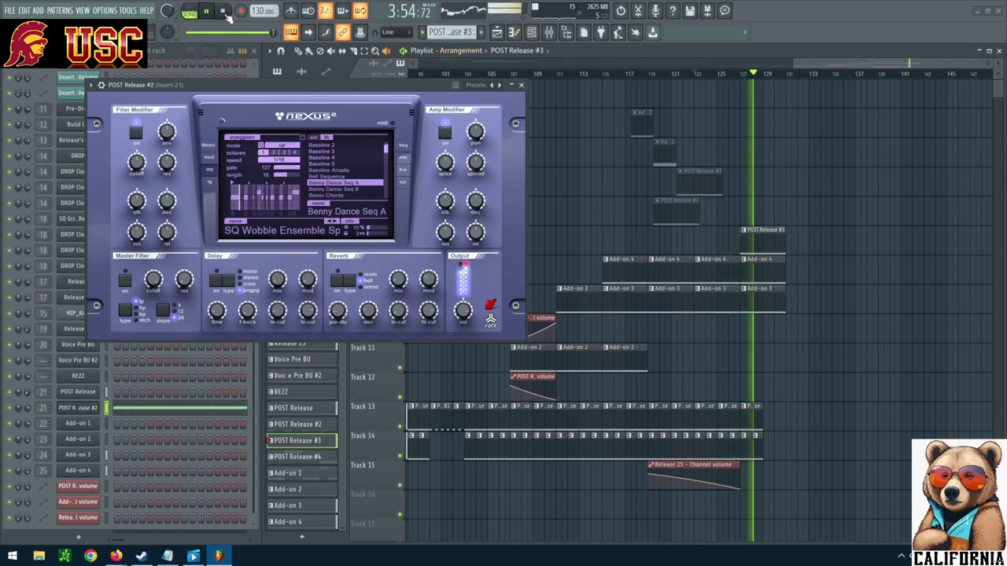
left_click(224, 11)
left_click(346, 189)
left_click(346, 195)
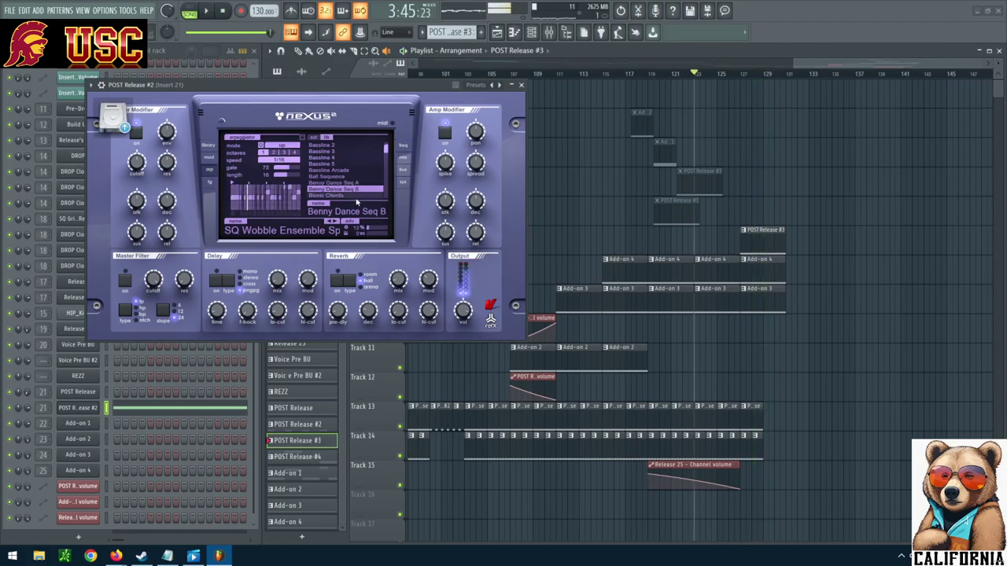
scroll(350, 177, "down", 2)
left_click(348, 170)
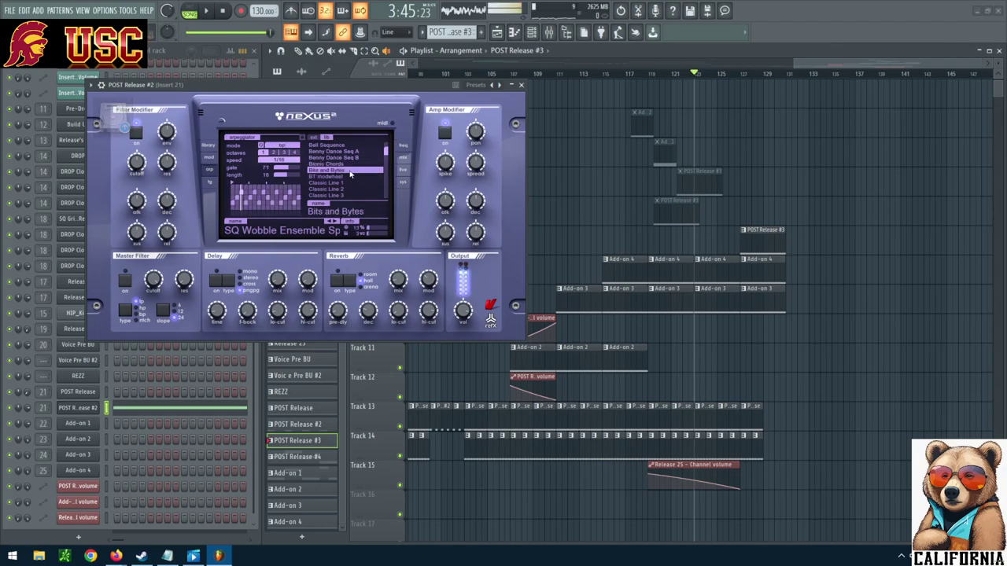
Switch the arpeggiator to the Classic Line 1 pattern and listen to it in the outro.
left_click(351, 177)
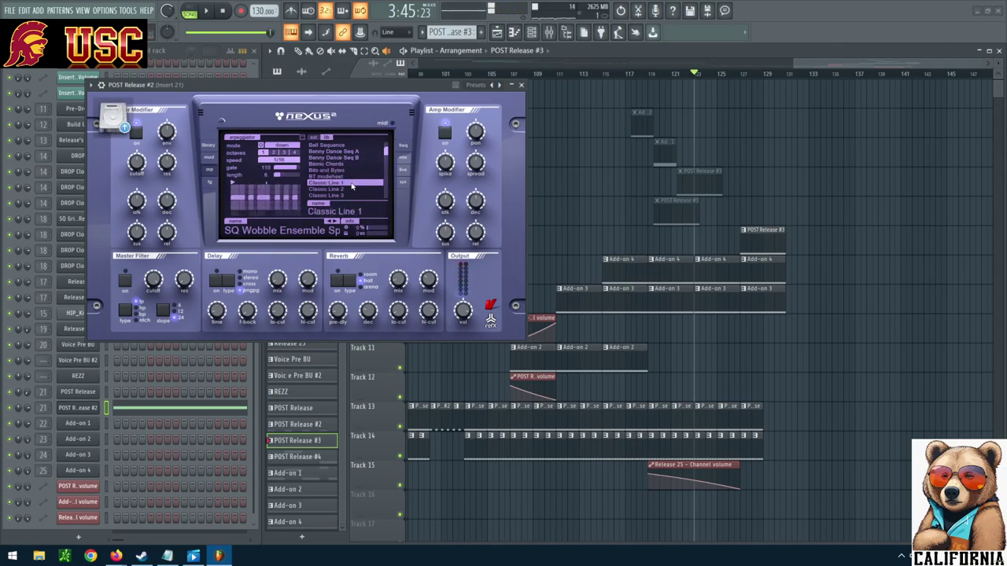
left_click(206, 10)
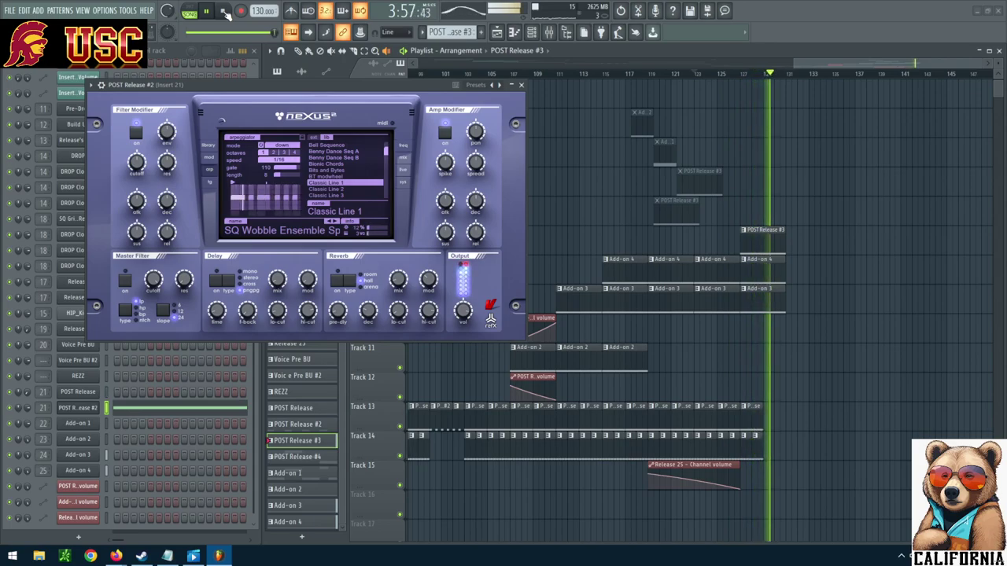
left_click(224, 12)
Audition Classic Line 2, load the Classic Line 3 arpeggio pattern and set its speed to 1/1.
left_click(327, 191)
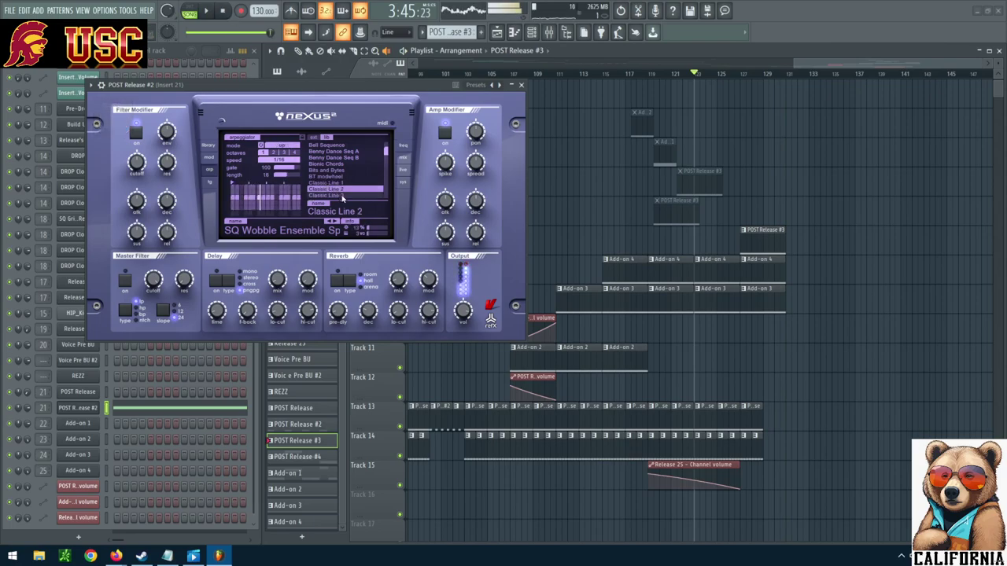
left_click(342, 196)
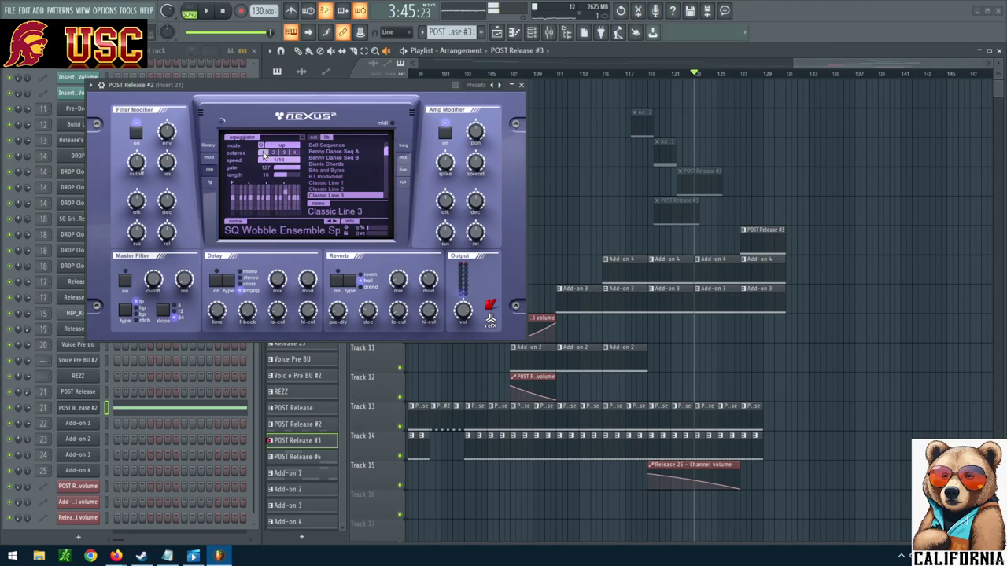
left_click(283, 167)
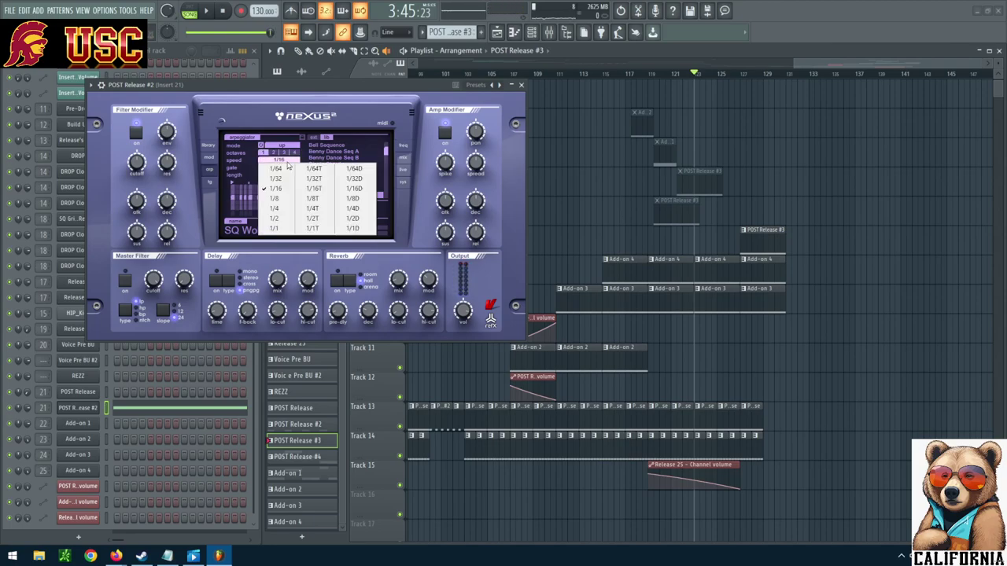
left_click(288, 173)
left_click(285, 164)
left_click(294, 229)
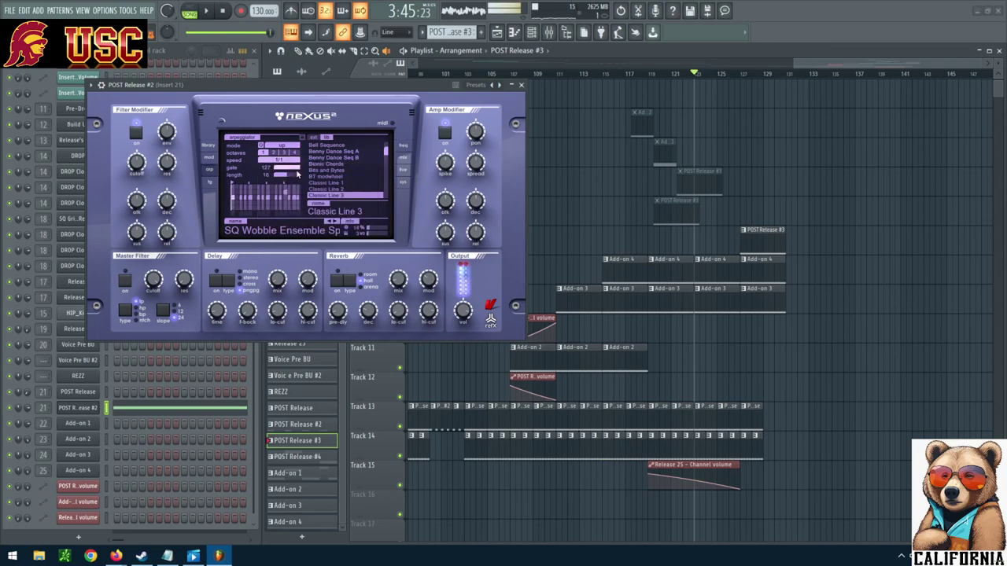
Play the outro with the Classic Line 3 arpeggio and set the Nexus output volume to 127.
left_click(208, 12)
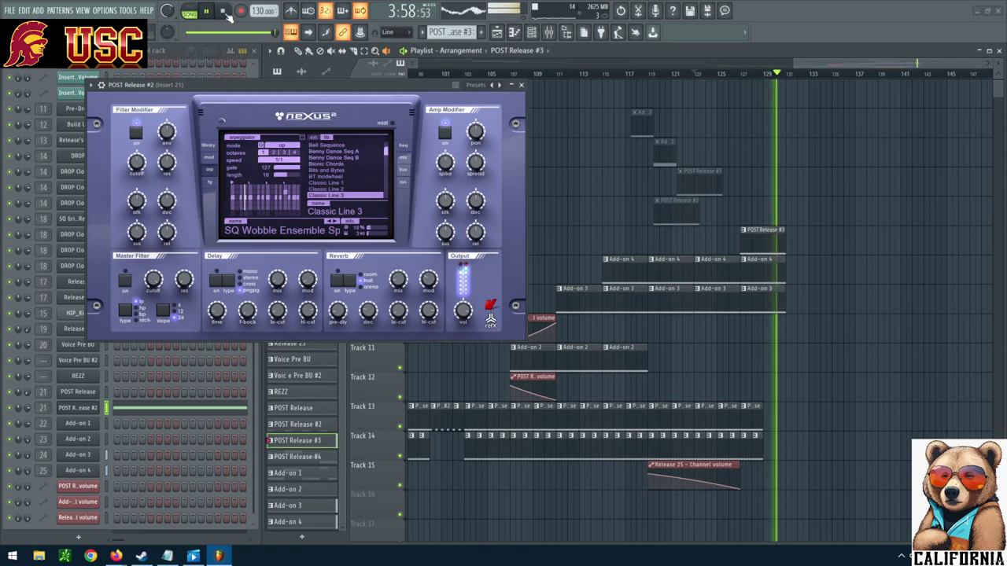
left_click(224, 11)
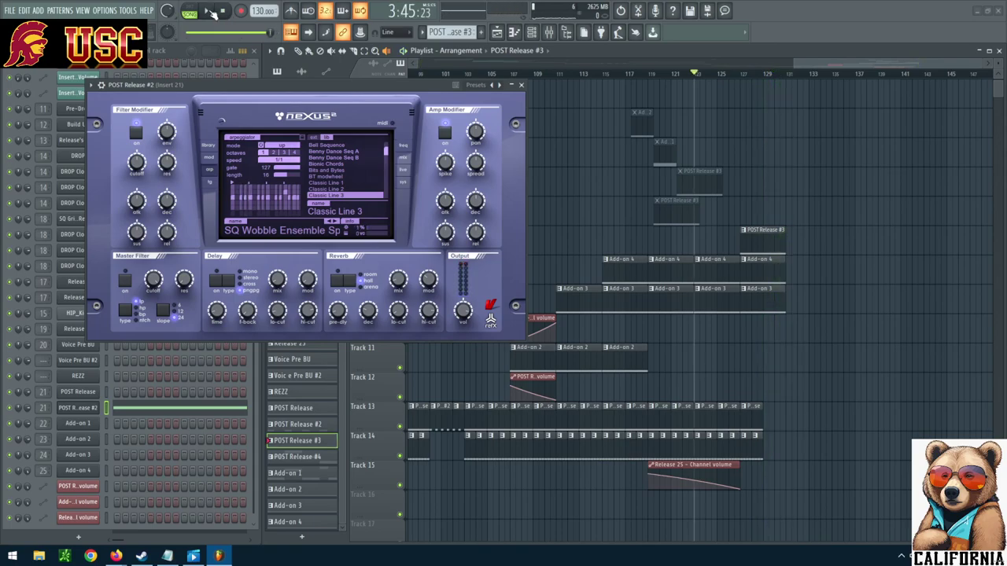
left_click(209, 11)
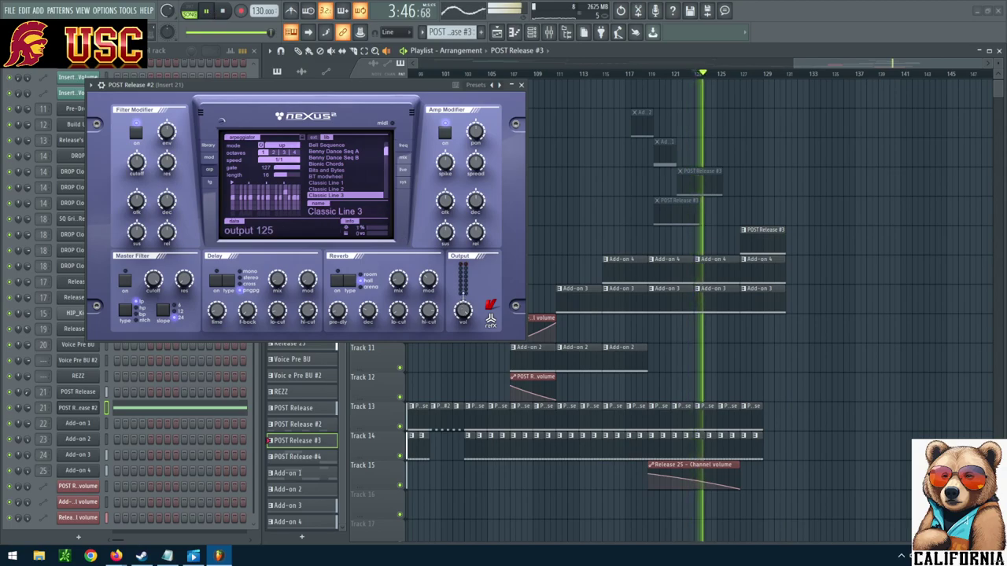
mouse_move(464, 311)
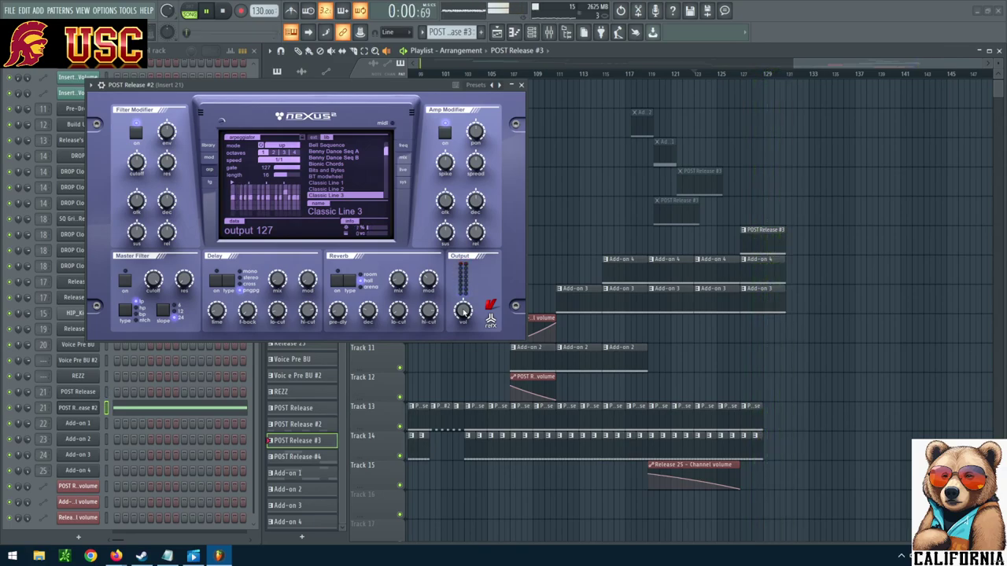
left_click(239, 13)
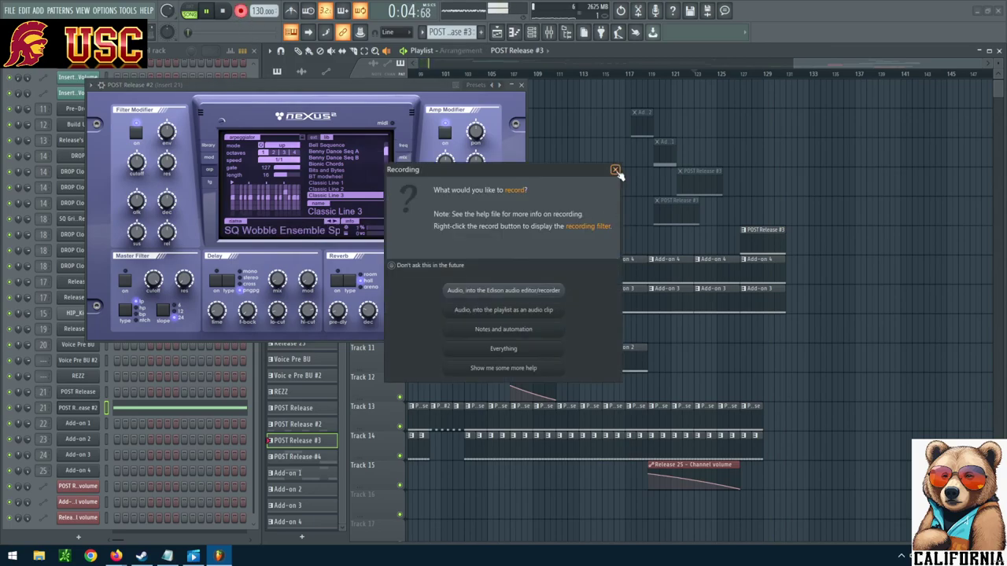
left_click(615, 171)
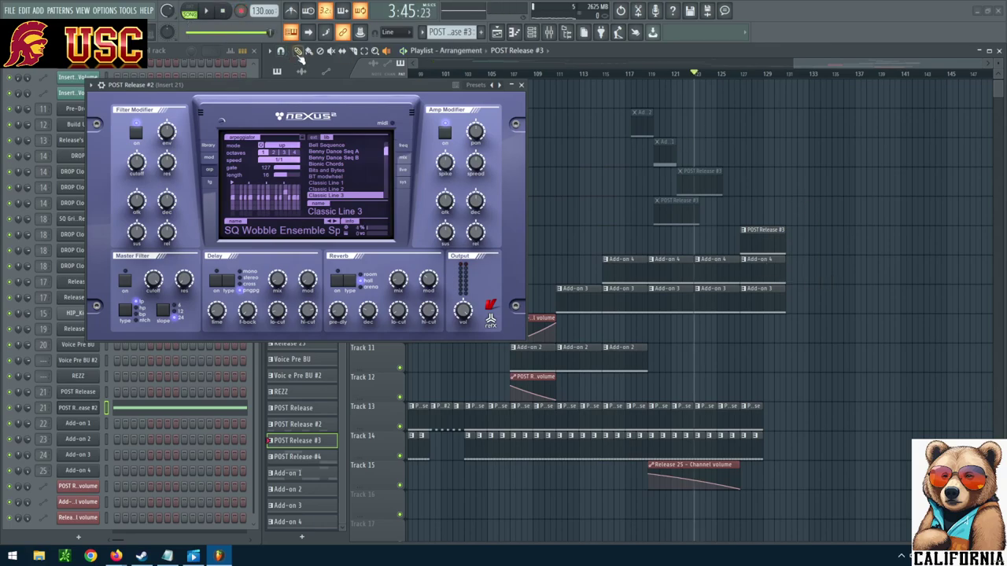
Add Add-on 4 clips at bar 131 on both the Add-on 4 and Add-on 3 tracks and play the outro.
left_click(757, 263)
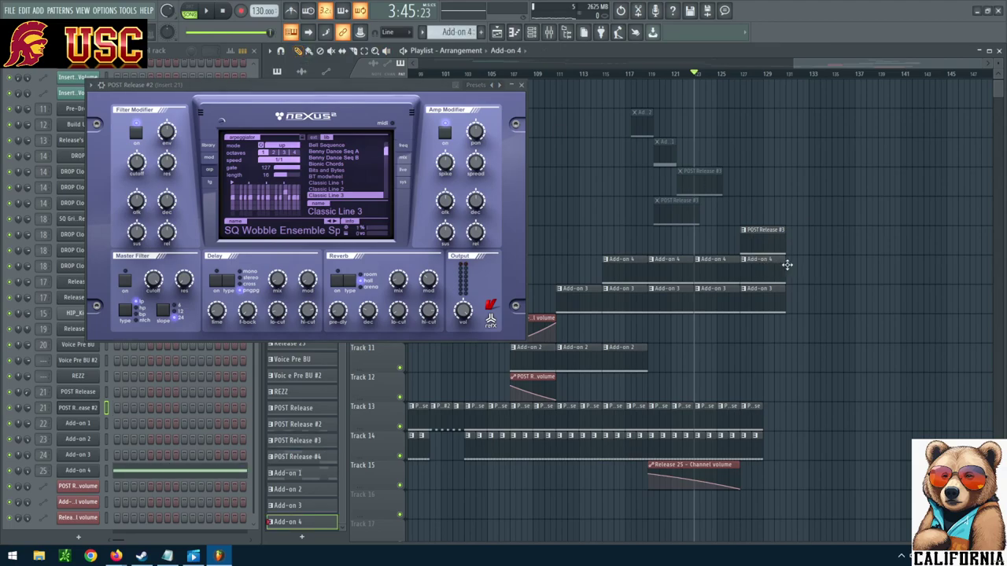
left_click(790, 301)
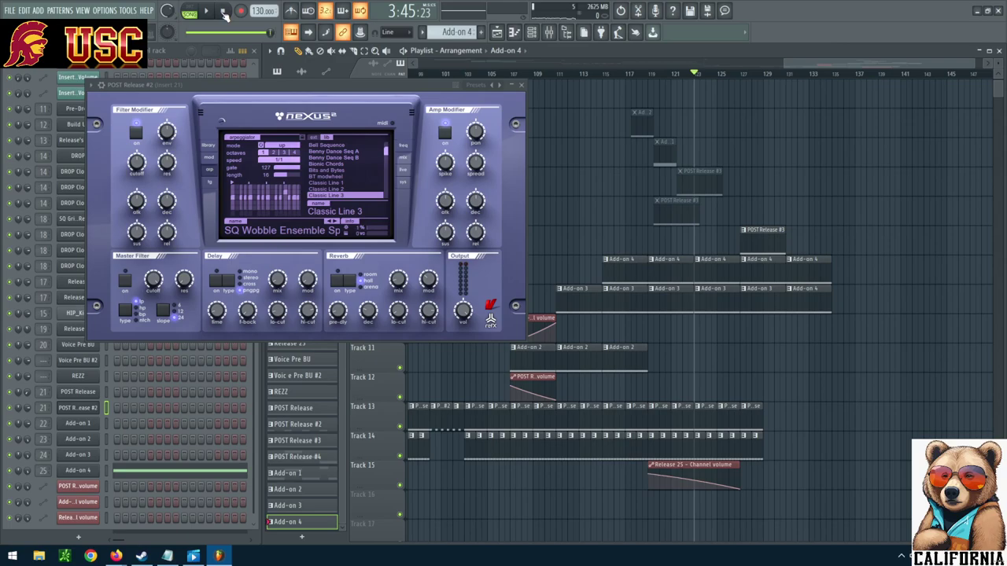
key("space")
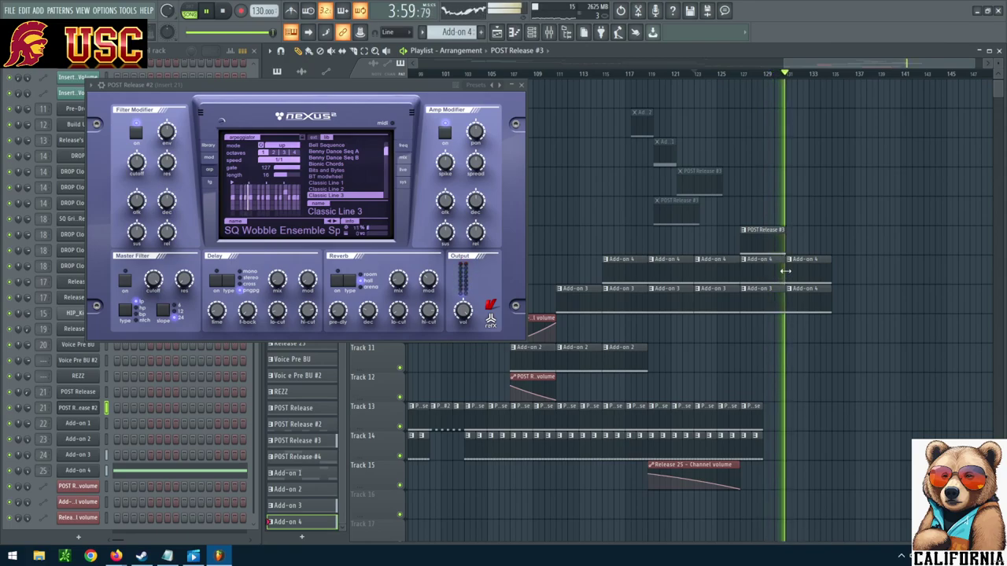
Add a one-bar POST Release #3 clip at bar 132, check it in playback and shift it to bar 133.
left_click(768, 233)
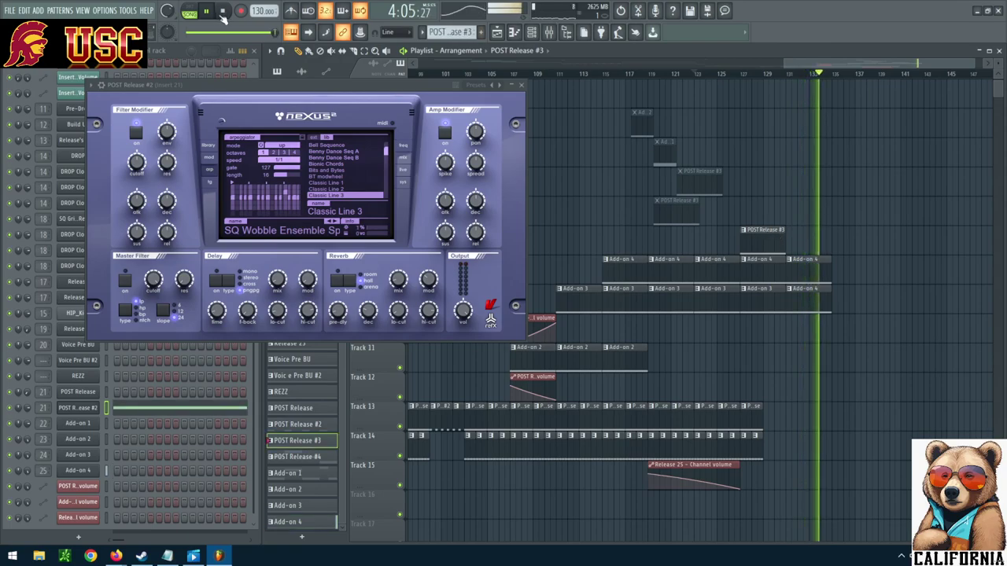
left_click(225, 11)
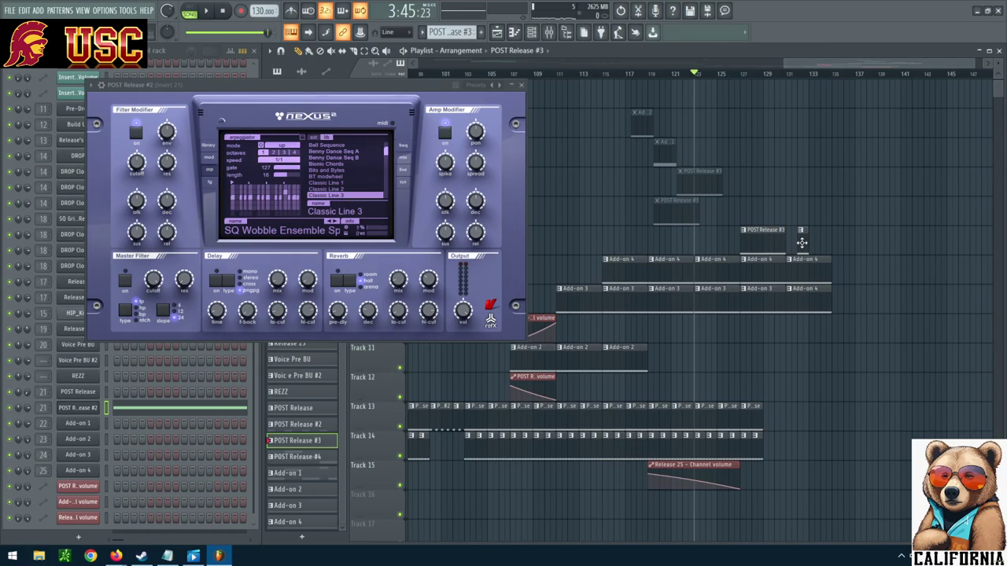
key("space")
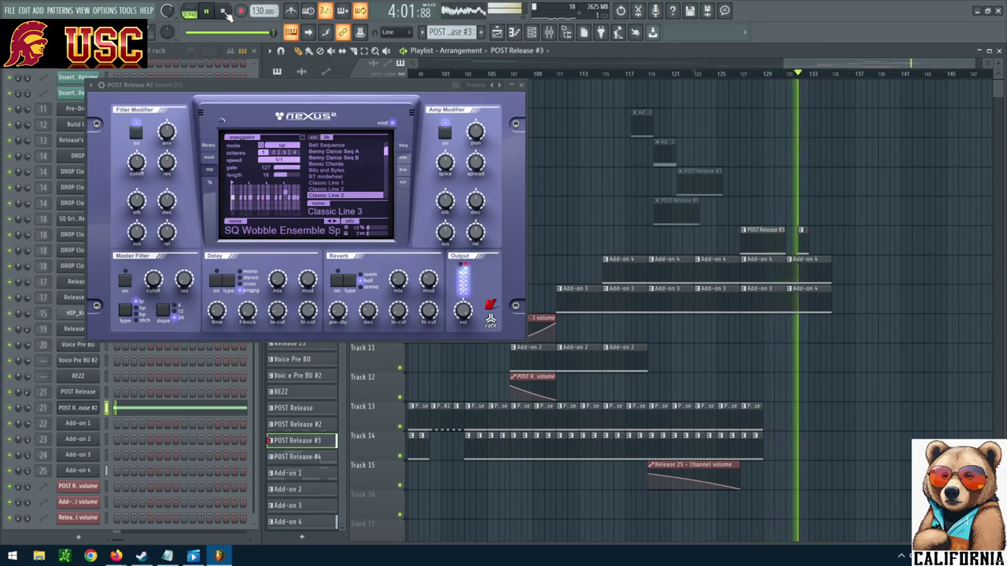
left_click(224, 12)
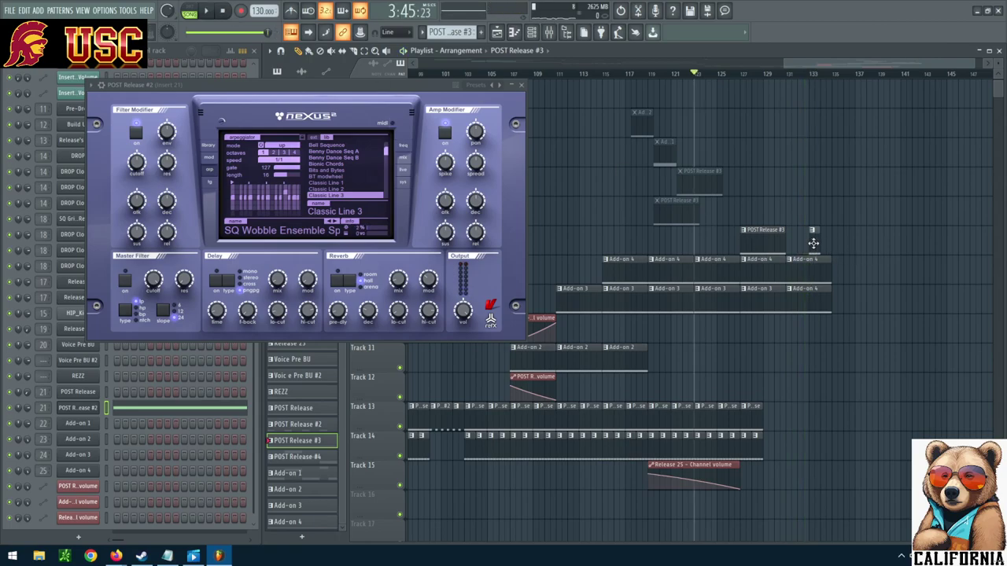
Play the outro from bar 123 to check the short POST Release #3 clip at bar 133.
left_click(208, 12)
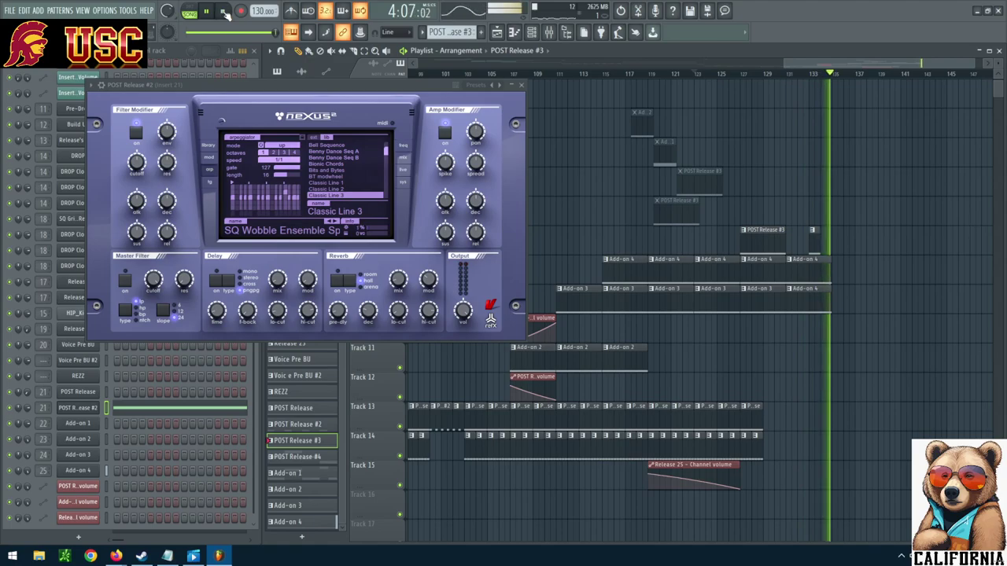
left_click(225, 12)
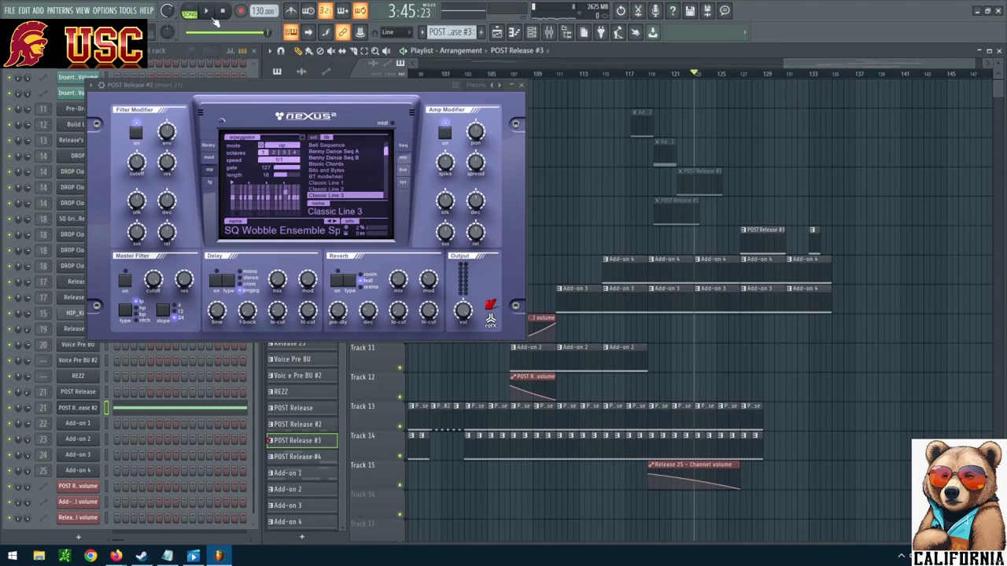
left_click(207, 13)
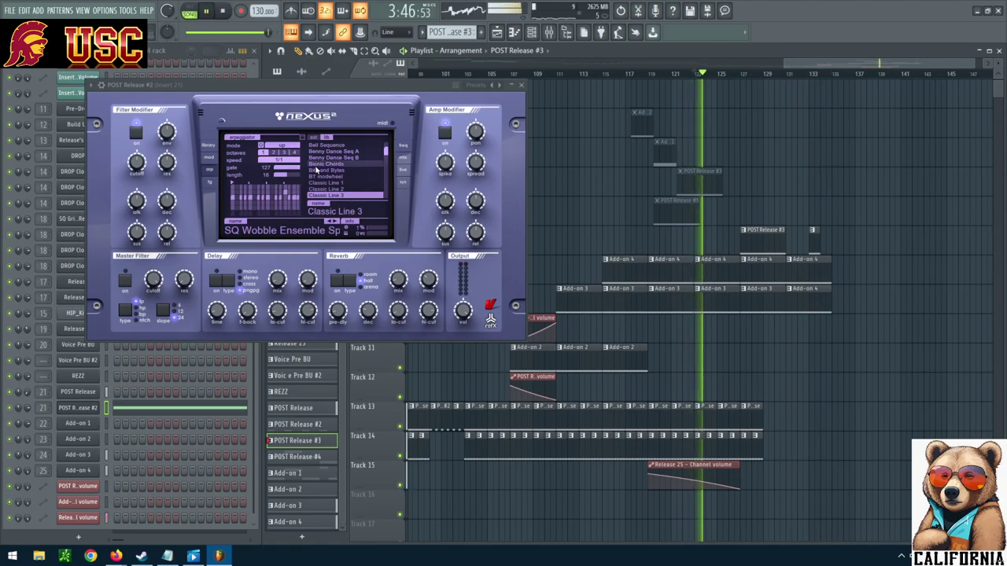
left_click(206, 11)
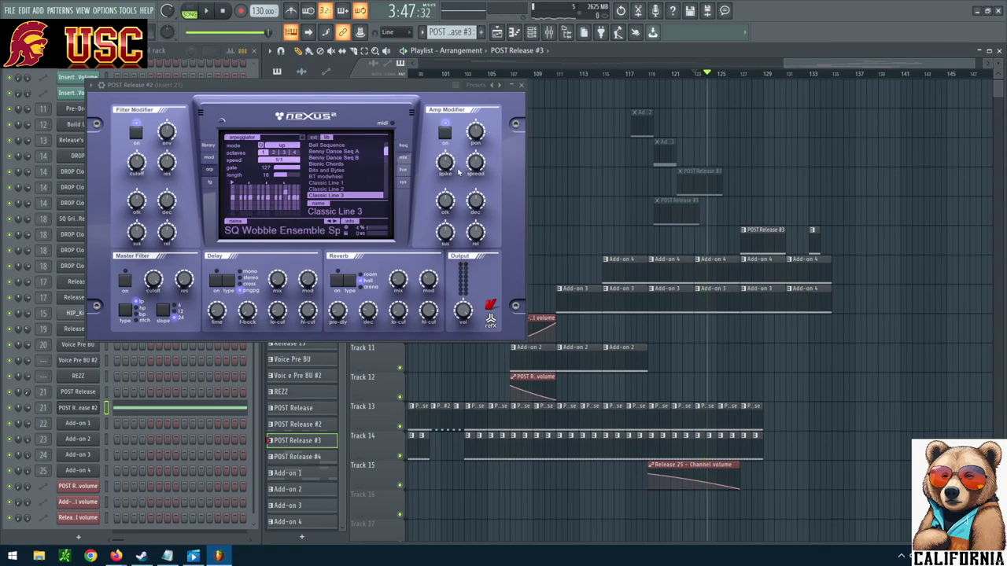
Adjust the spike, sustain and release of the Nexus amp modifier for POST Release #2.
mouse_move(446, 162)
left_mouse_down()
mouse_move(444, 99)
mouse_move(434, 149)
mouse_move(474, 132)
mouse_move(476, 110)
mouse_move(455, 156)
left_mouse_up()
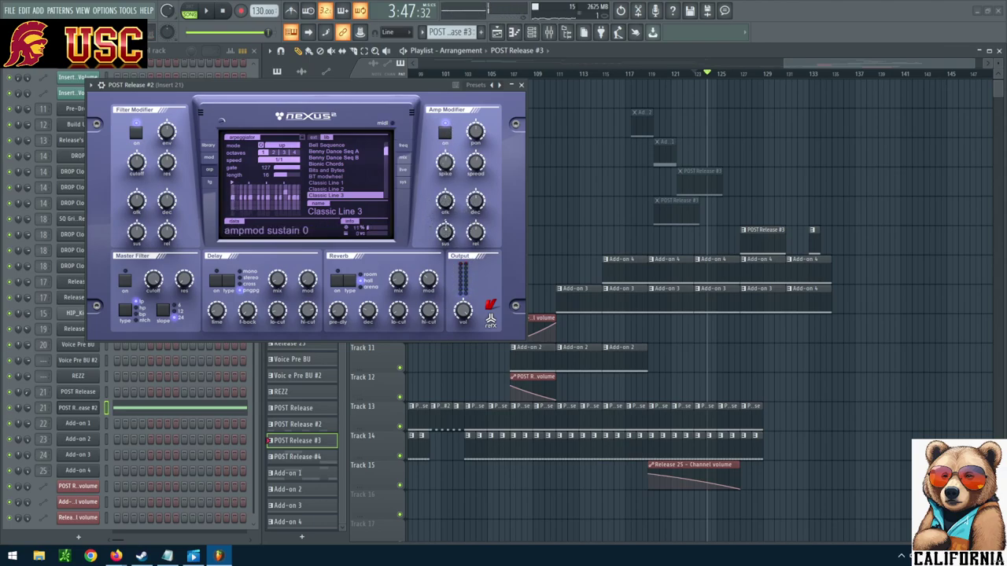
left_click_drag(445, 232, 452, 174)
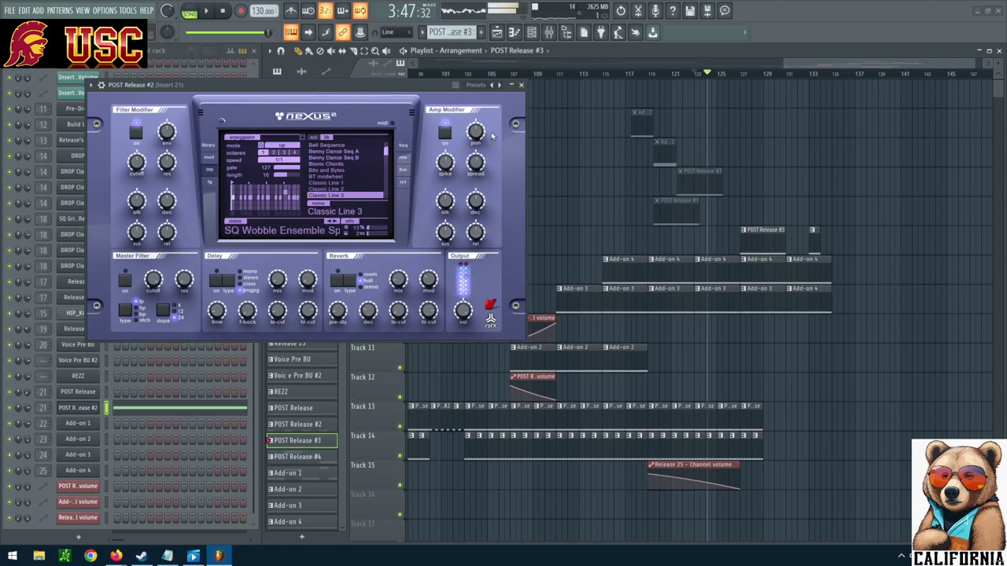
mouse_move(475, 231)
left_click_drag(476, 232, 452, 227)
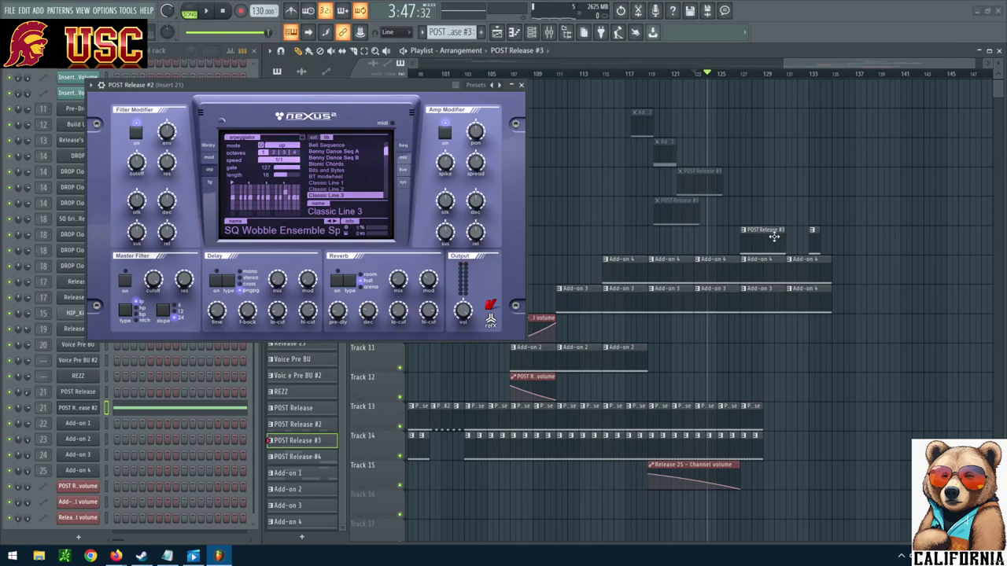
left_click(522, 85)
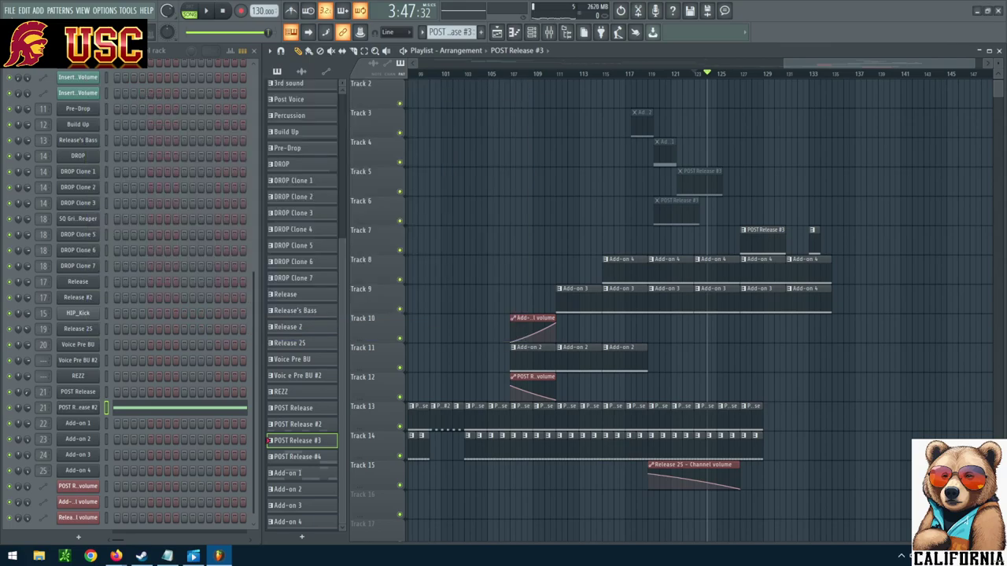
left_click(10, 11)
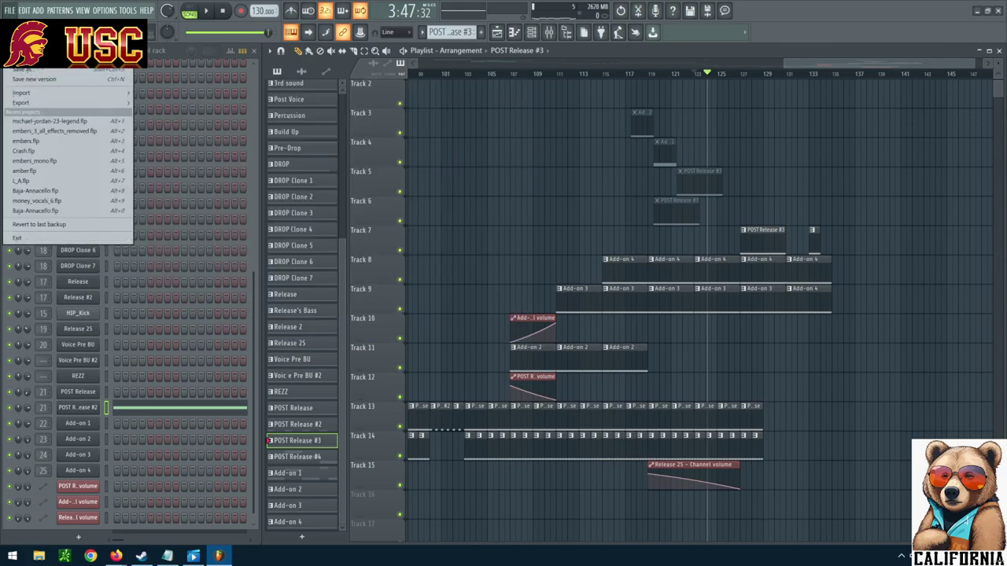
left_click(453, 208)
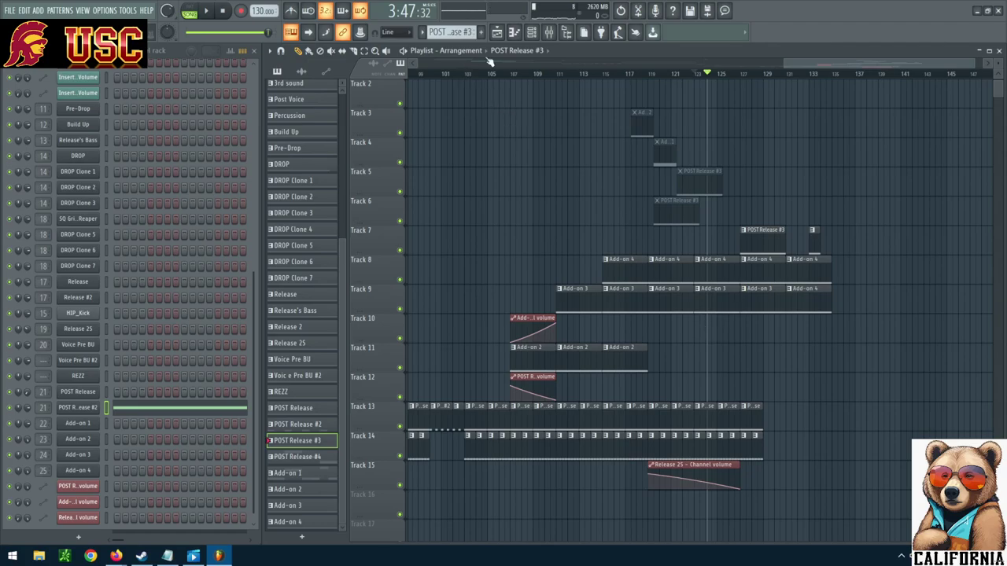
Search the effect plugins for "ser" for the first empty effect slot of mixer track Insert 21.
left_click(549, 33)
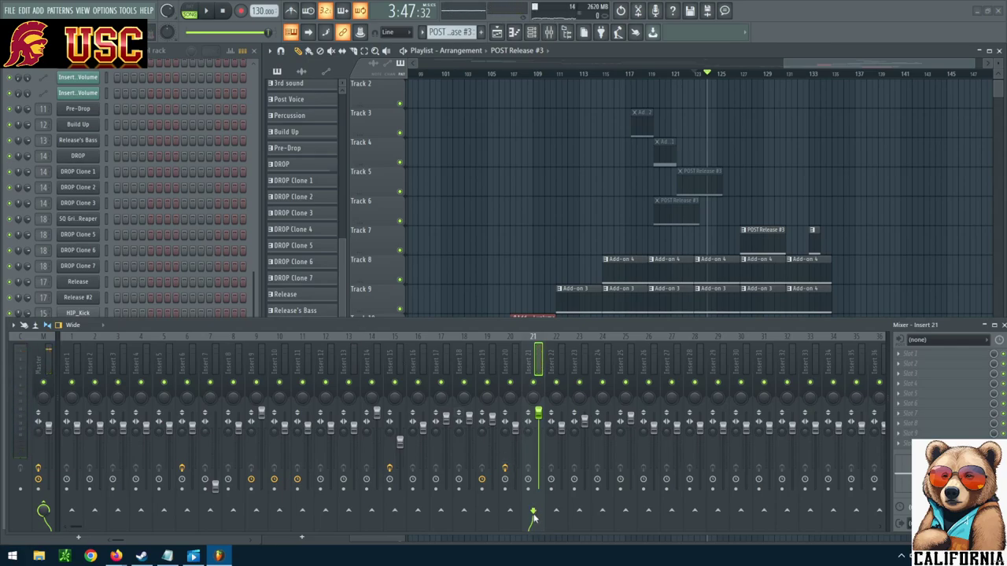
left_click(911, 357)
mouse_move(916, 311)
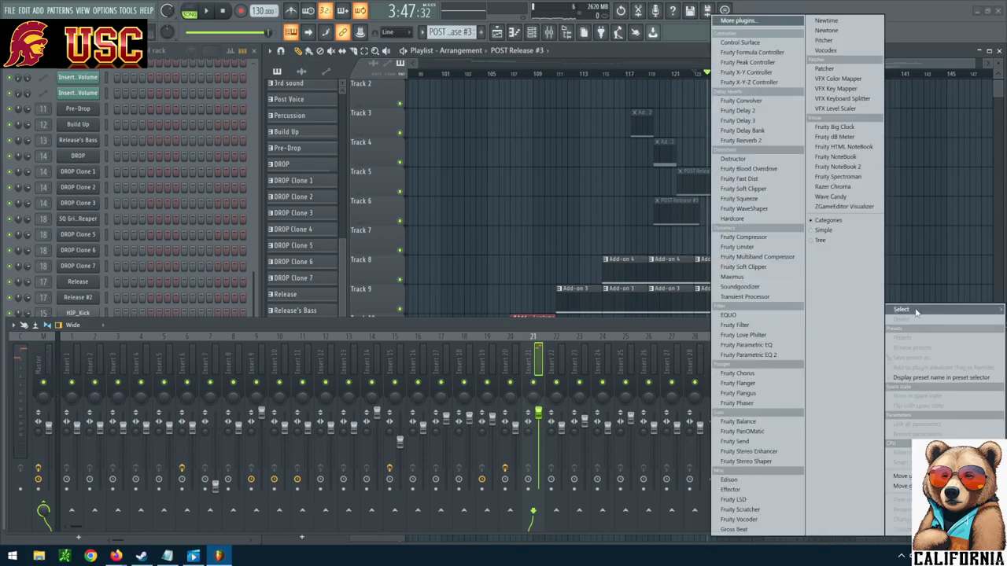
left_click(739, 24)
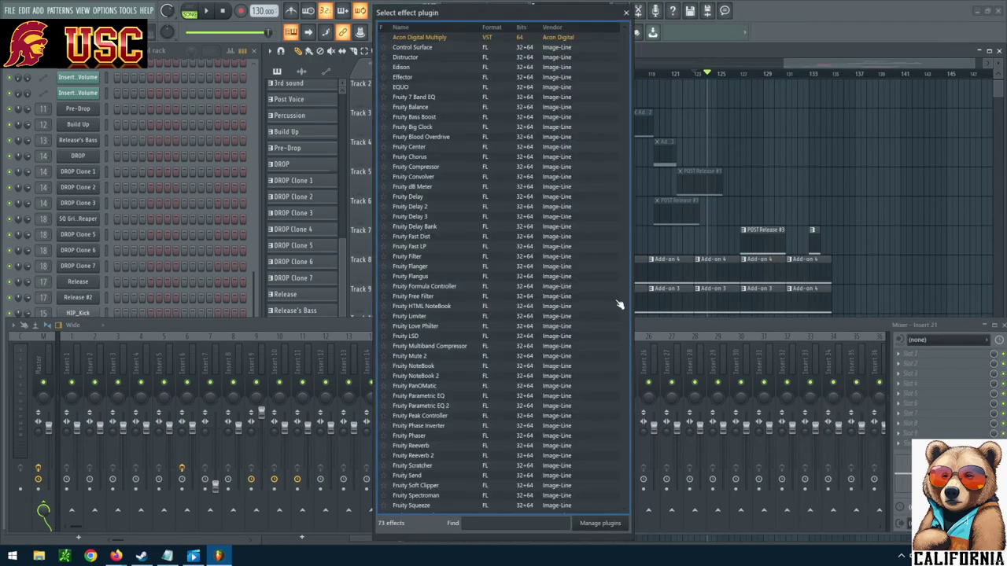
scroll(563, 338, "down", 8)
scroll(547, 363, "down", 1)
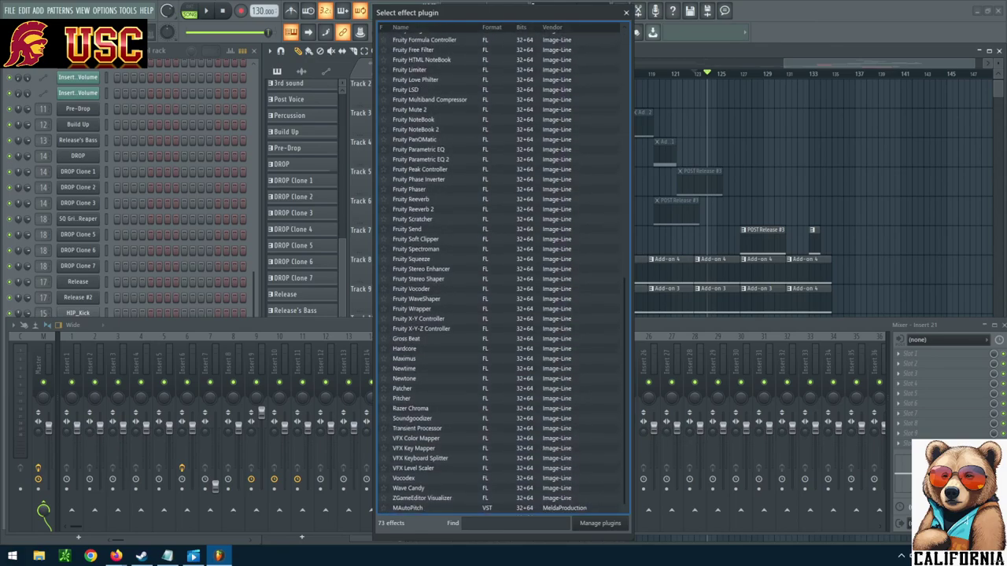
type("se")
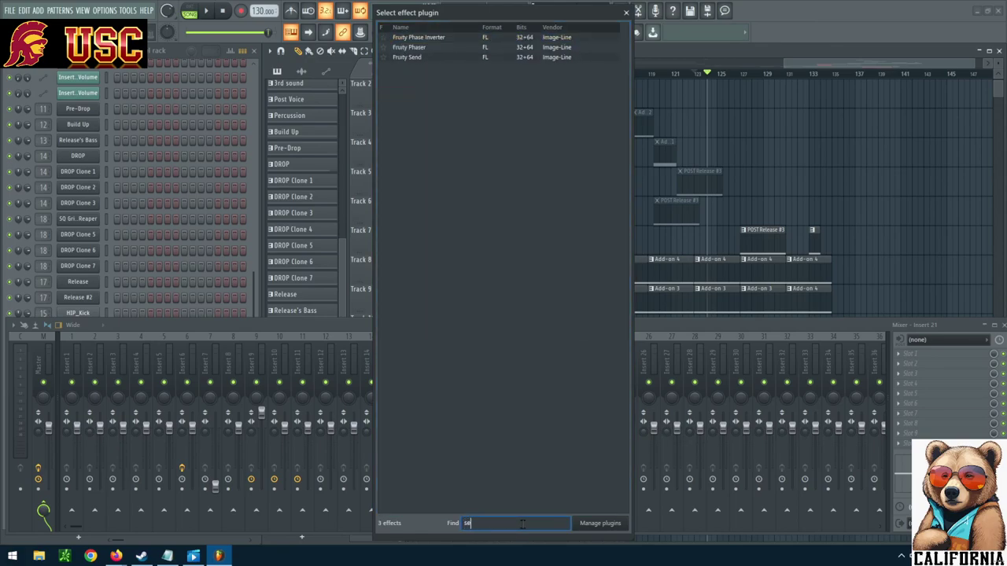
type("r")
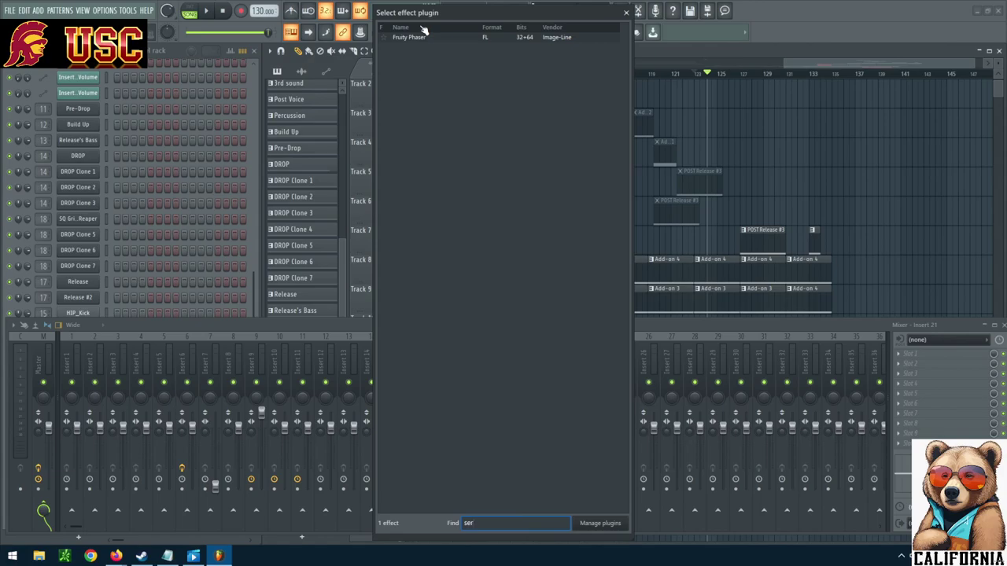
left_click(626, 12)
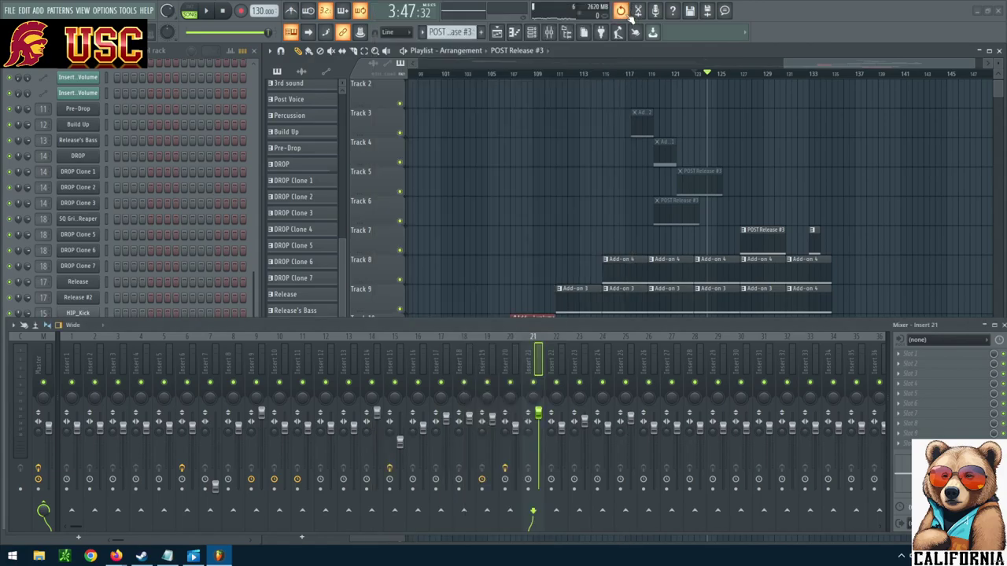
right_click(534, 512)
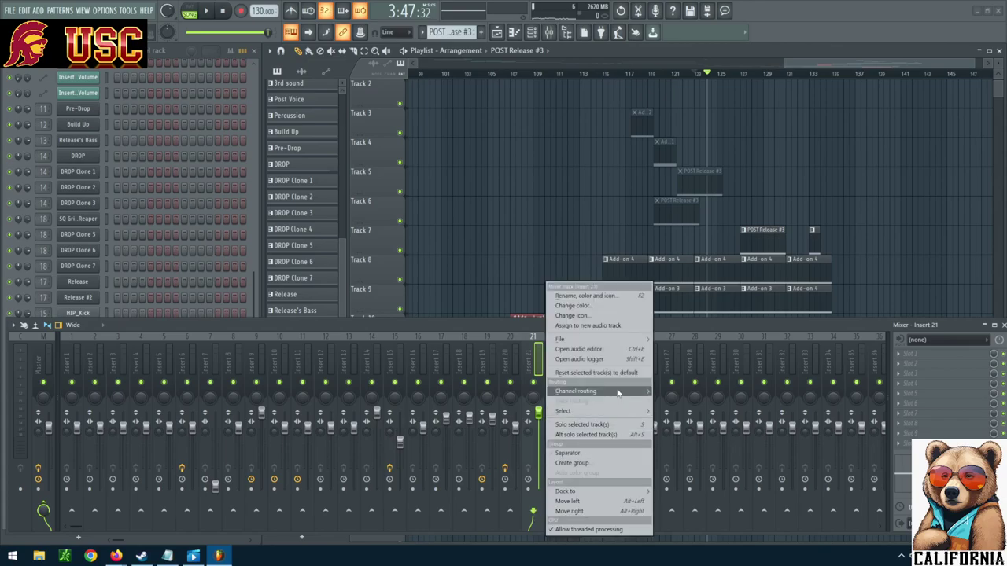
mouse_move(619, 391)
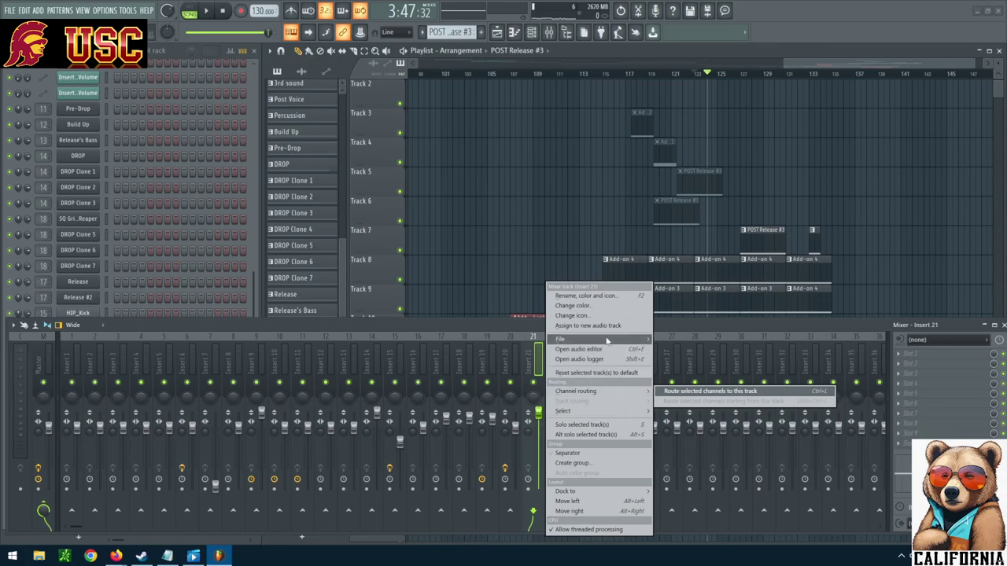
mouse_move(606, 339)
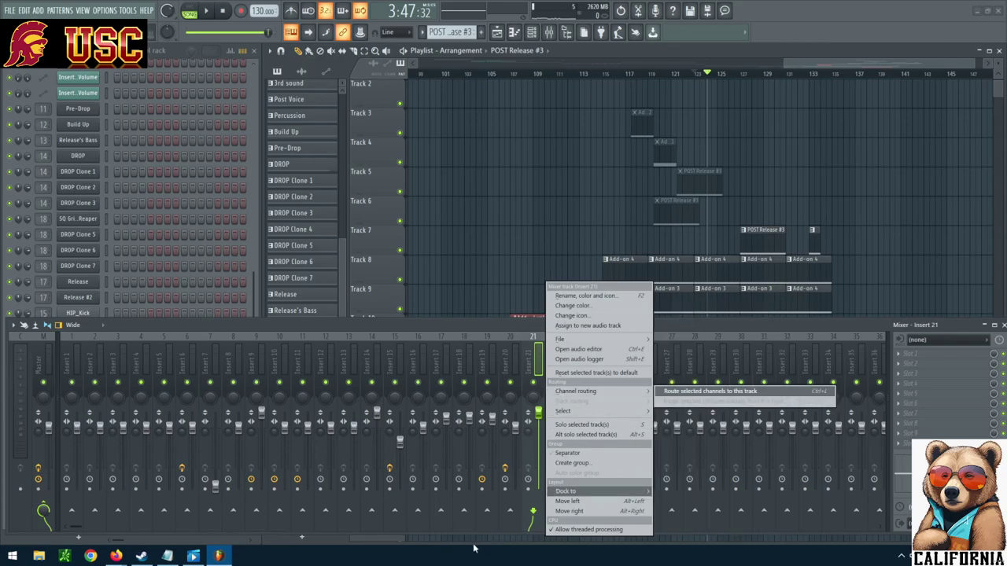
left_click(496, 327)
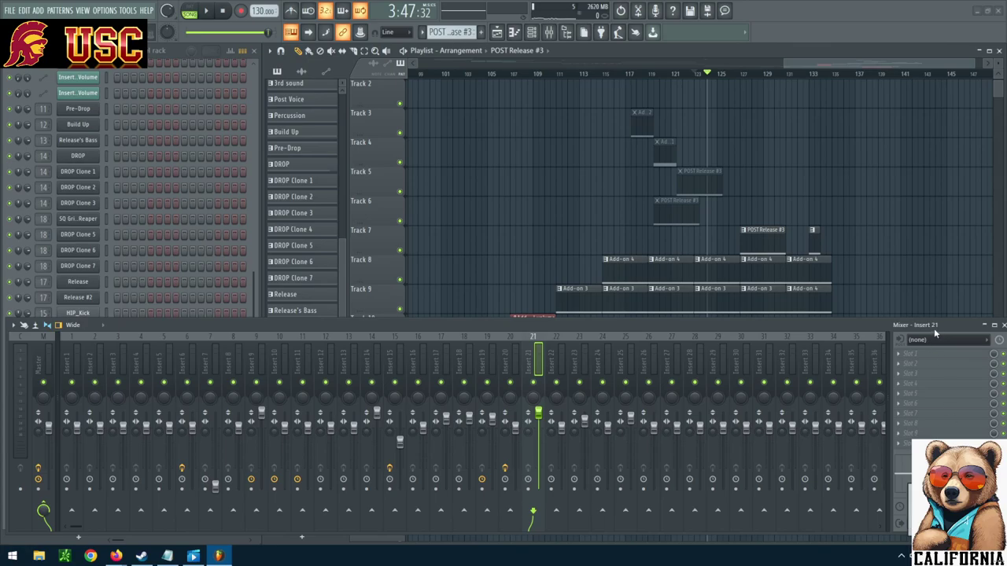
left_click(987, 343)
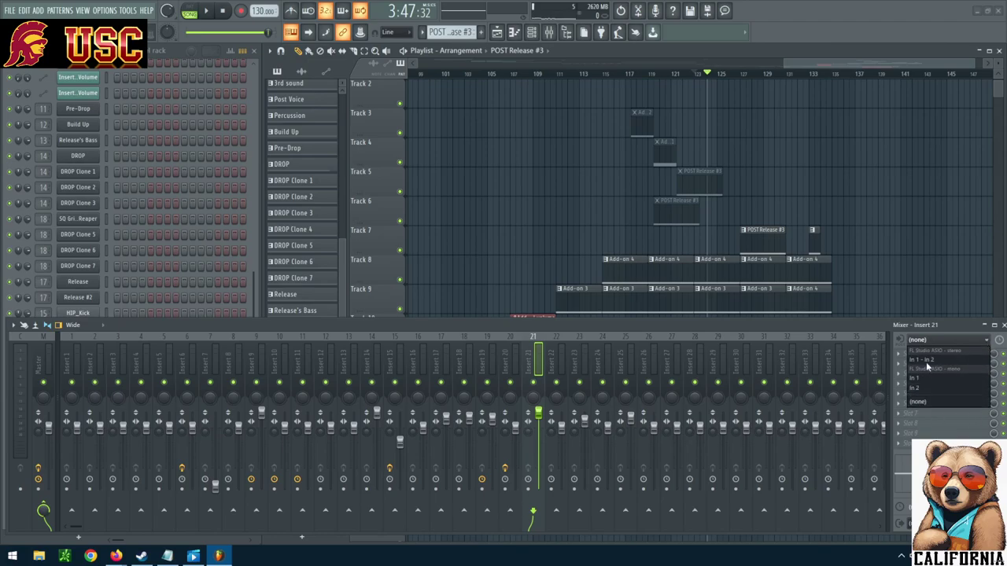
left_click(946, 336)
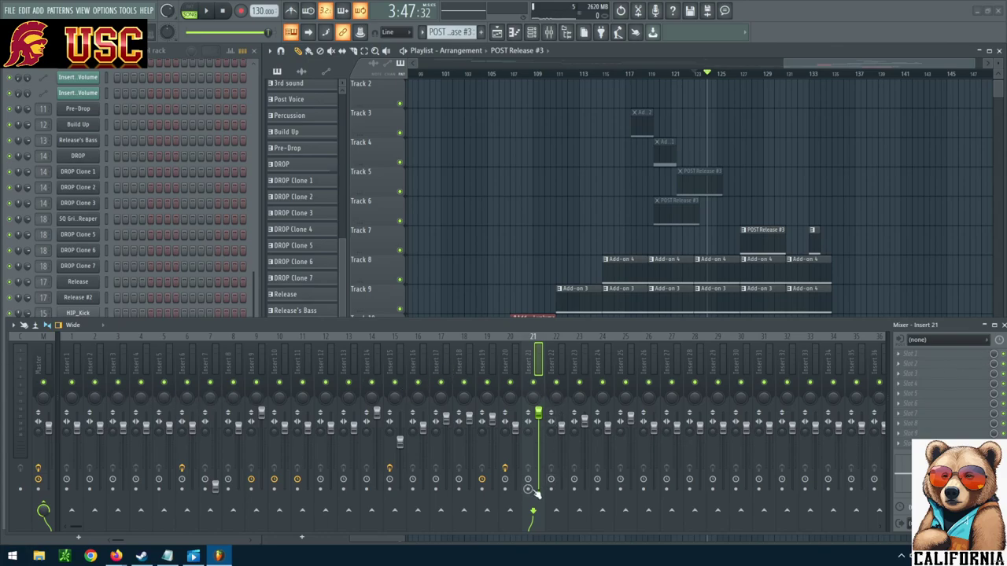
left_click(549, 32)
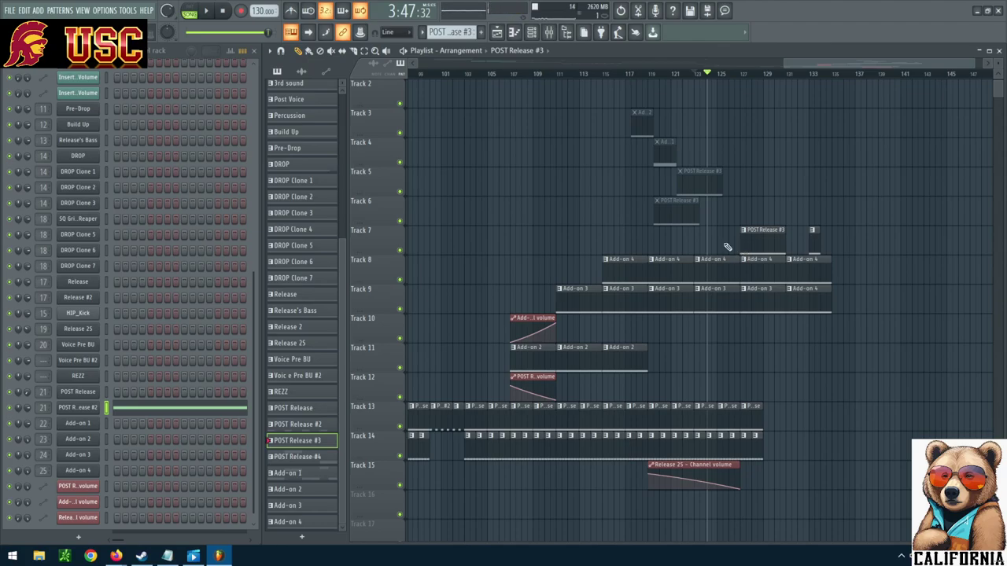
Play the outro from bar 123 and set the Nexus output volume for POST Release #2 to 111.
left_click(205, 12)
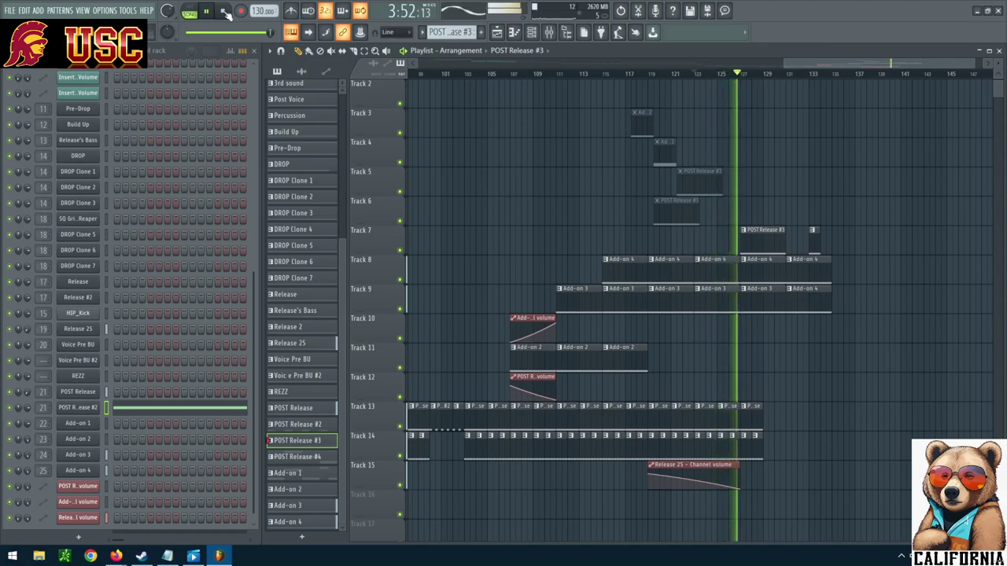
left_click(225, 12)
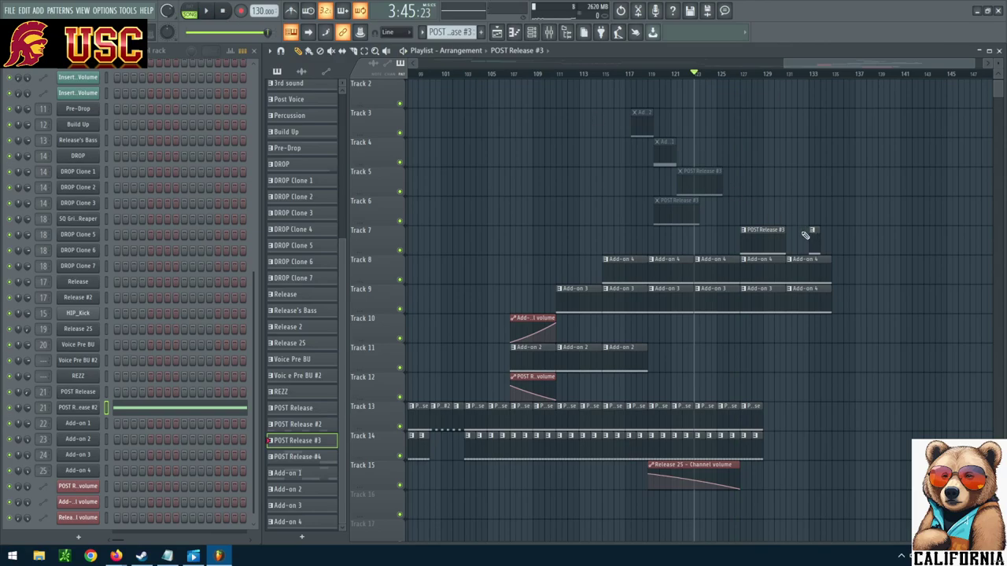
left_click(205, 11)
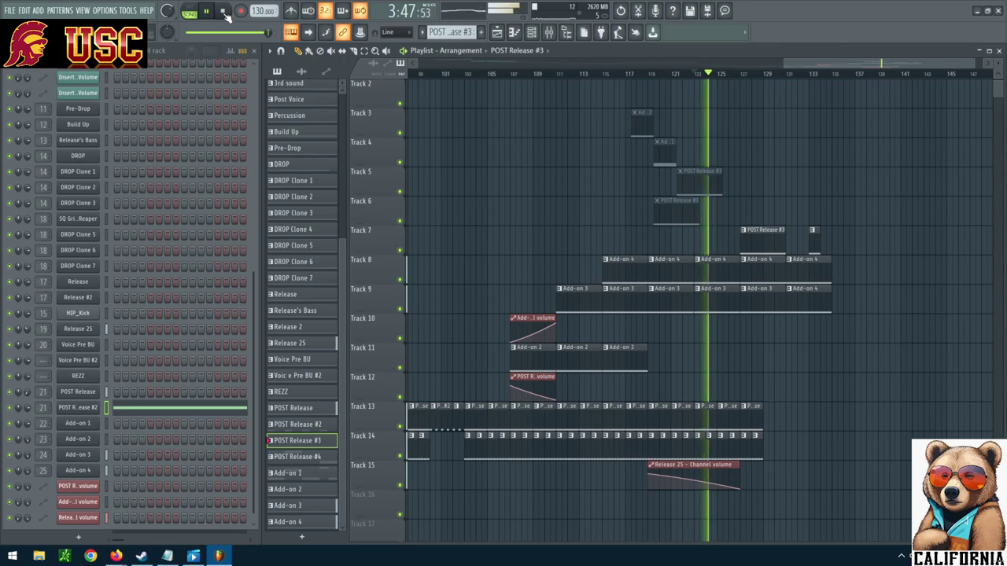
left_click(78, 409)
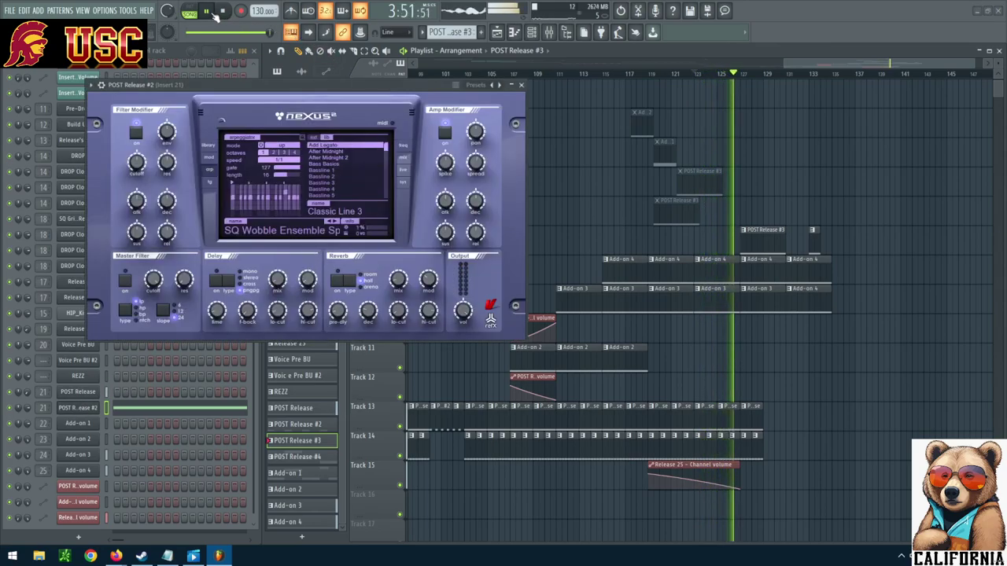
mouse_move(464, 311)
left_mouse_down()
mouse_move(461, 348)
mouse_move(464, 329)
left_mouse_up()
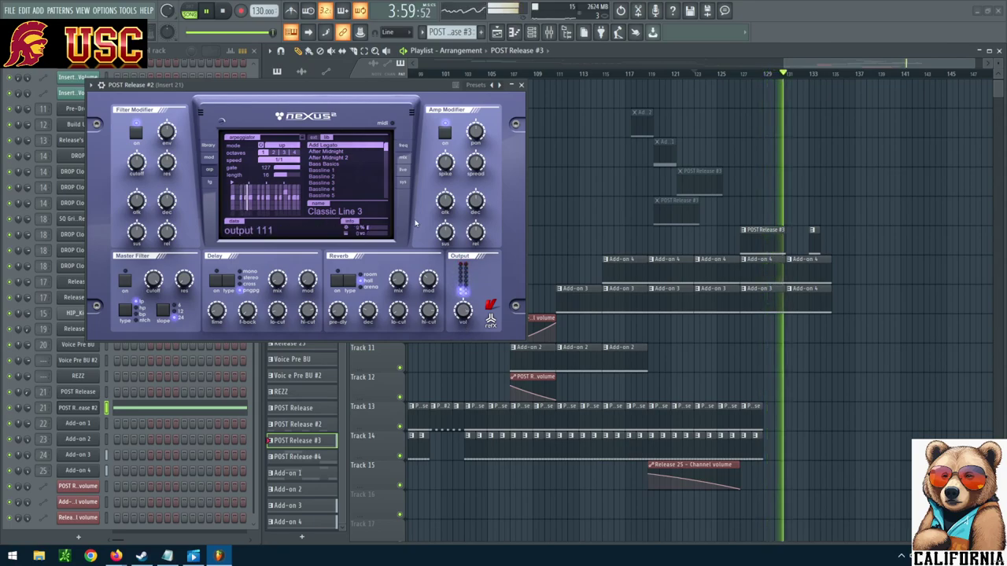
key("space")
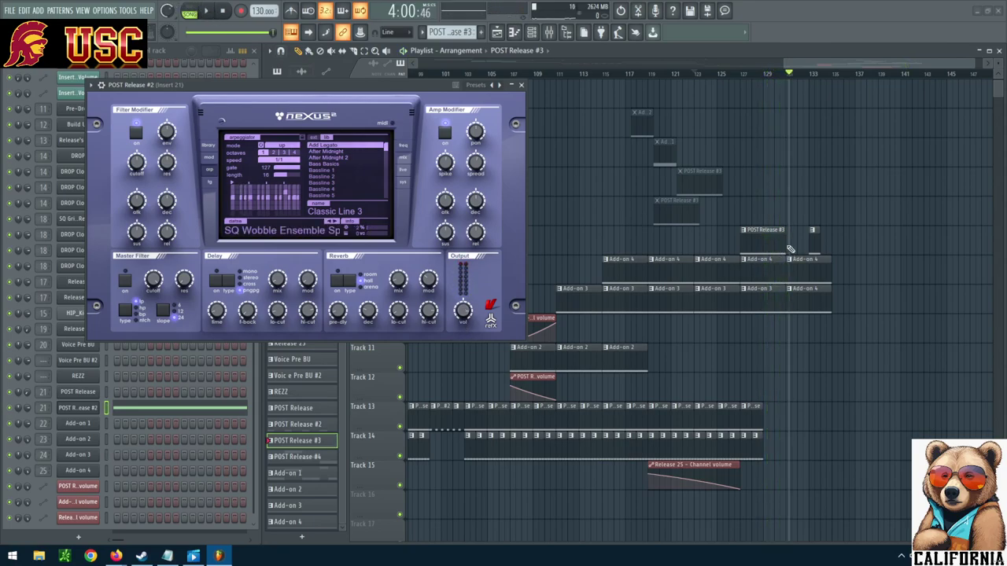
Shorten the POST Release #3 clip at bar 127 to two bars and play the outro from bar 123.
left_click_drag(782, 241, 762, 239)
left_click(223, 11)
left_click(208, 11)
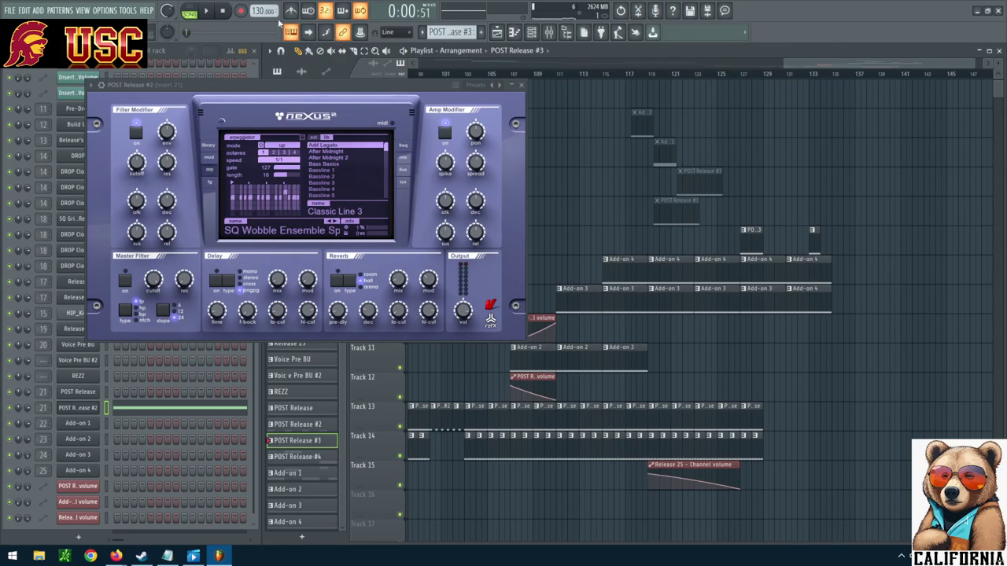
left_click(223, 12)
left_click(696, 75)
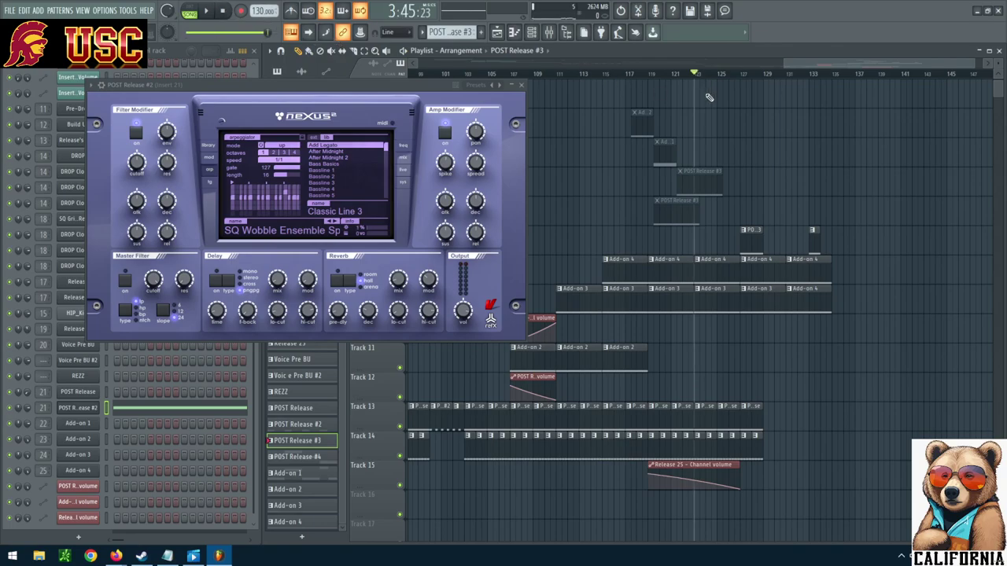
left_click(206, 11)
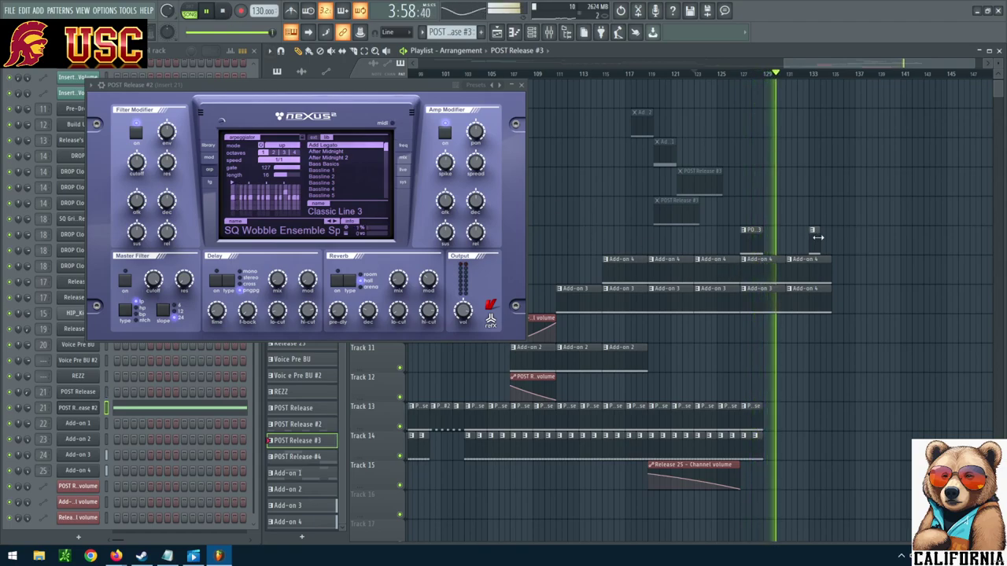
Replace the POST Release #3 clip at bar 133 with a two-bar clip at bar 131 and add a one-bar clip at bar 134.
left_click_drag(791, 236, 808, 242)
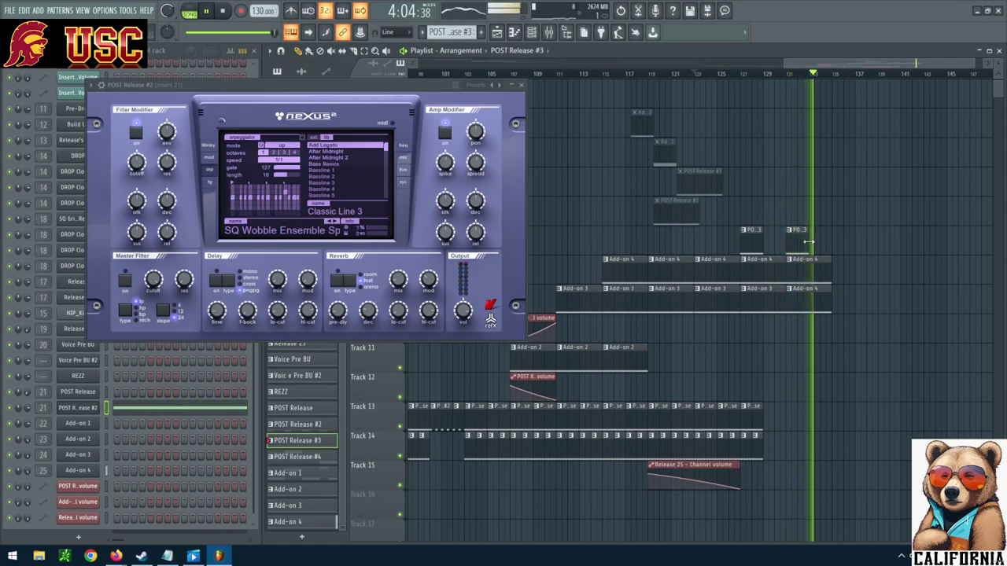
left_click(207, 14)
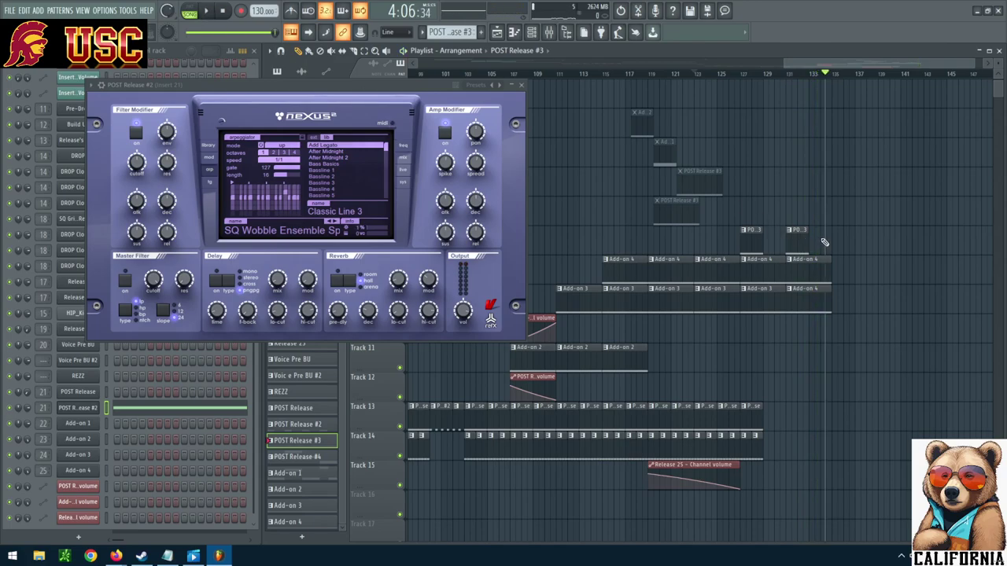
left_click(846, 242)
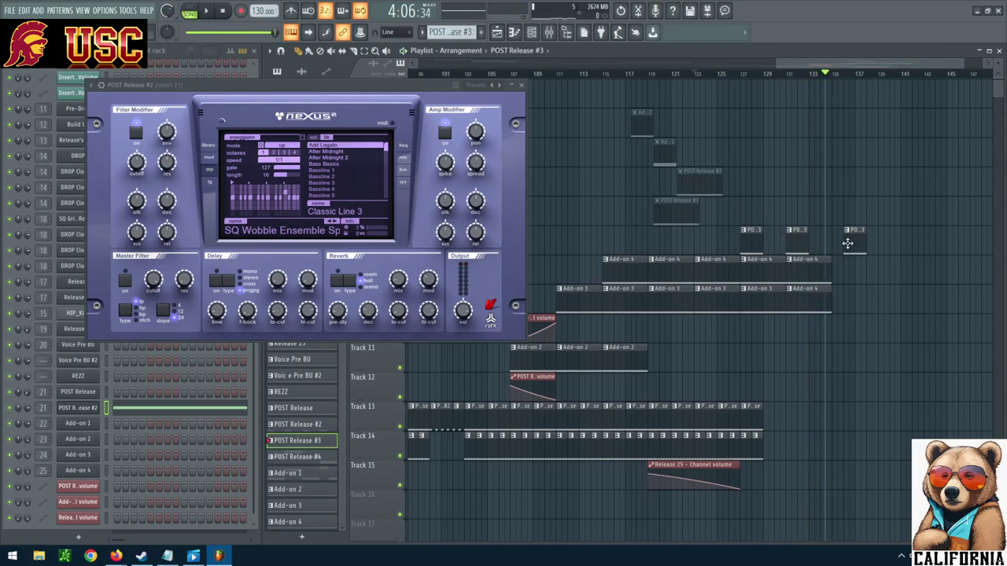
mouse_move(842, 239)
left_mouse_down()
mouse_move(824, 238)
mouse_move(893, 238)
mouse_move(850, 239)
left_mouse_up()
left_click_drag(866, 234, 825, 233)
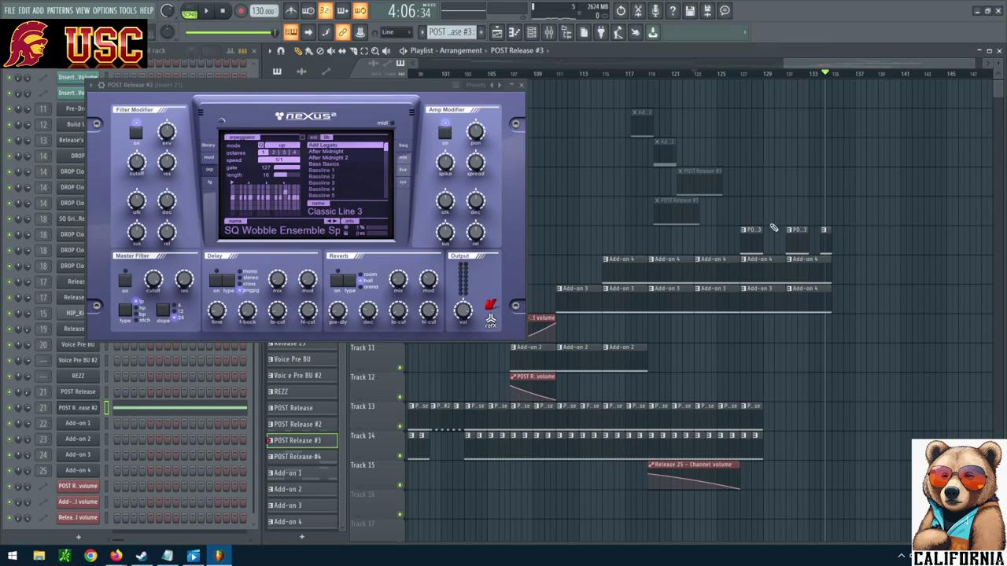
Play the outro from bar 123 through the POST Release #3 clips at bars 127, 131 and 134.
left_click(221, 13)
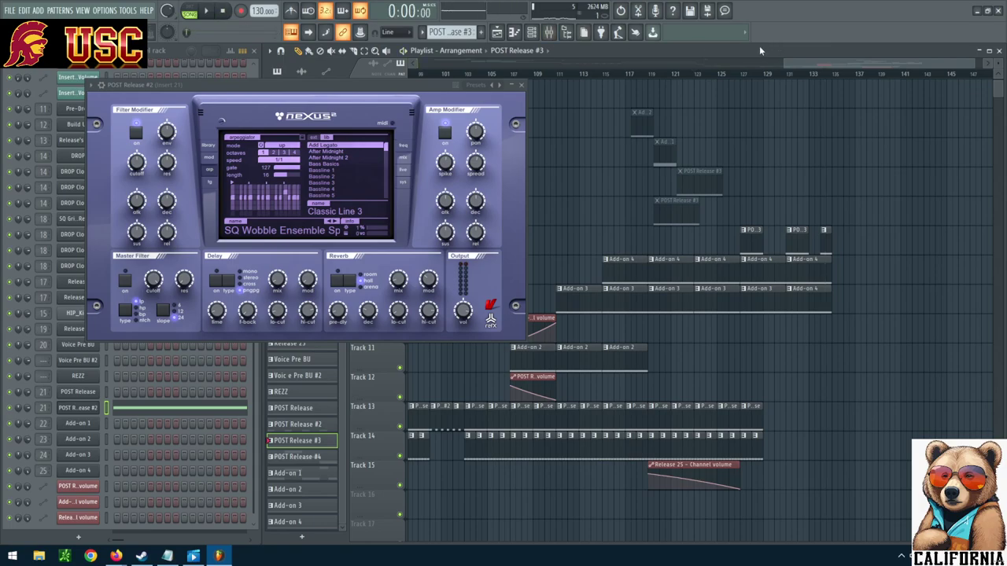
left_click_drag(718, 81, 698, 74)
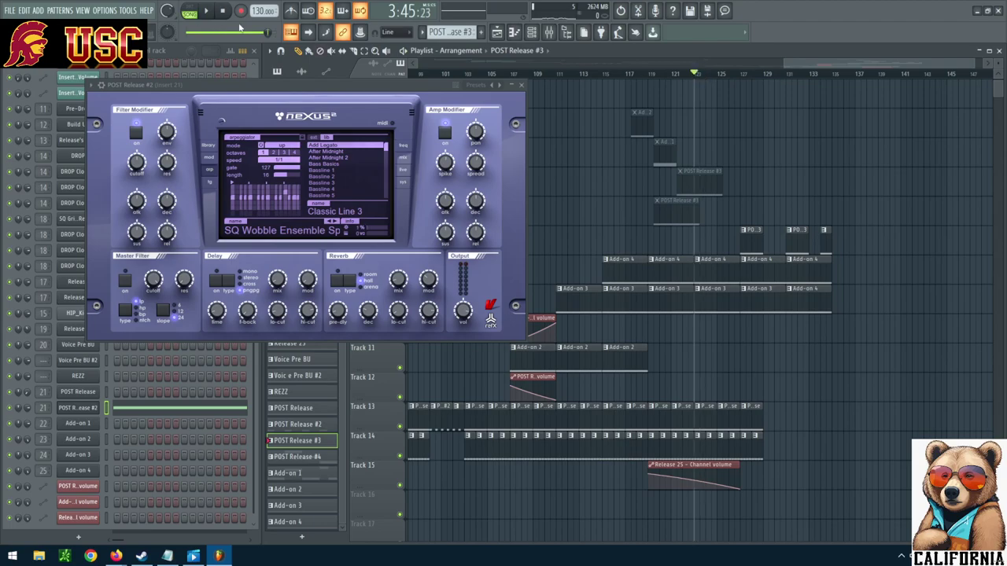
left_click(206, 12)
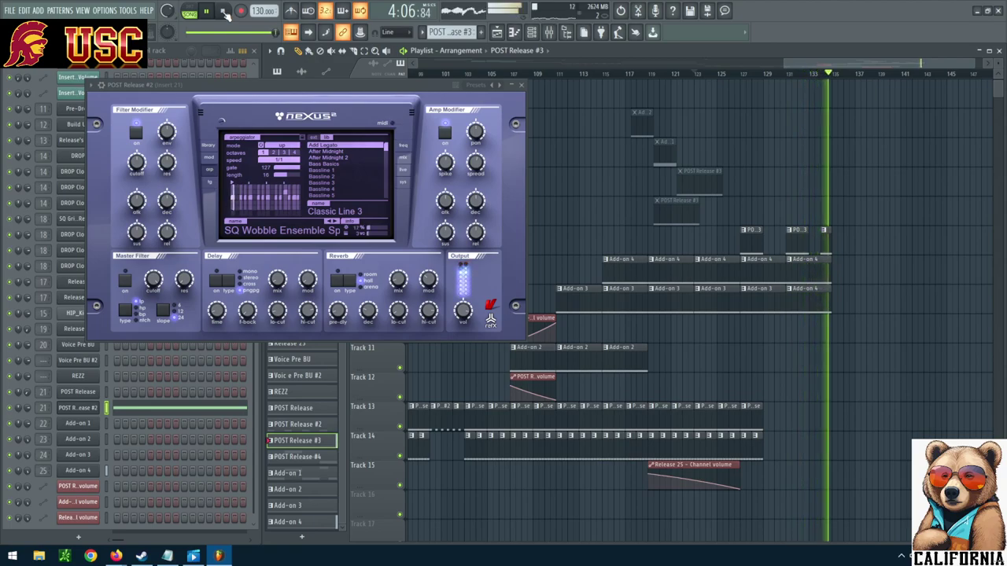
left_click(223, 12)
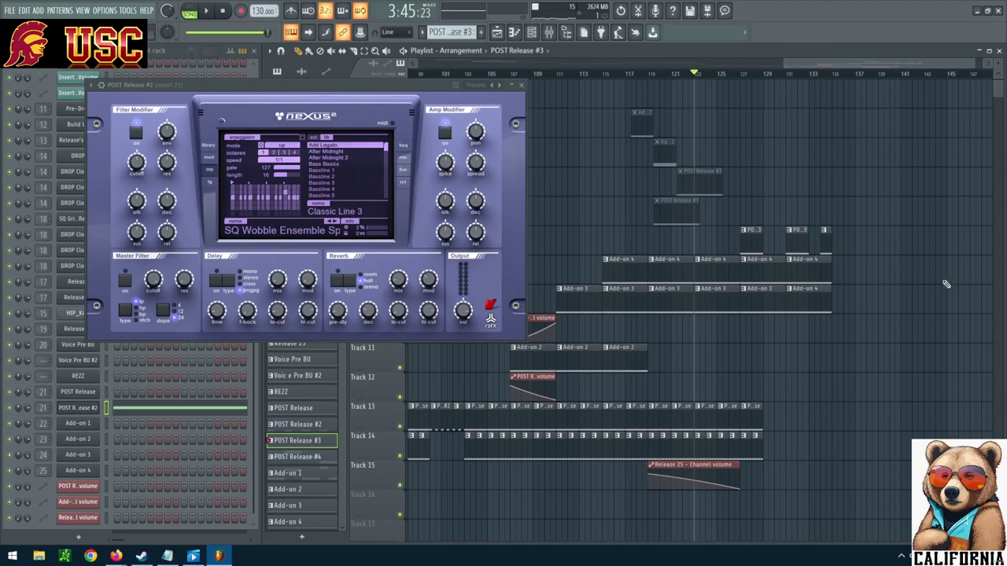
Replace the POST Release #3 clip at bar 134 with a fresh one-bar clip and play the outro again.
right_click(826, 240)
left_click(826, 236)
left_click_drag(833, 236, 827, 236)
left_click(207, 11)
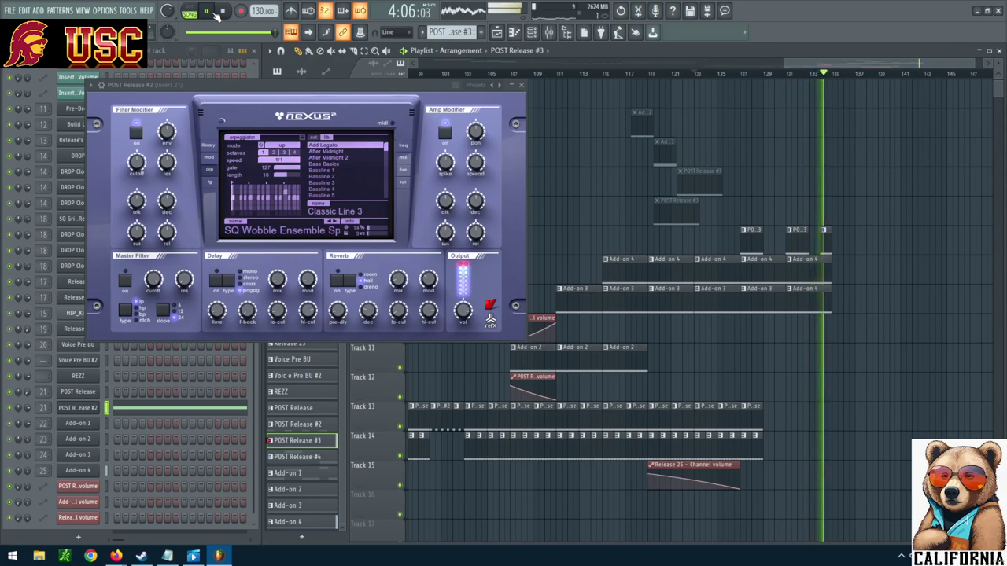
Delete the POST Release #3 clip at bar 134 and both muted POST Release #3 clips.
left_click(218, 13)
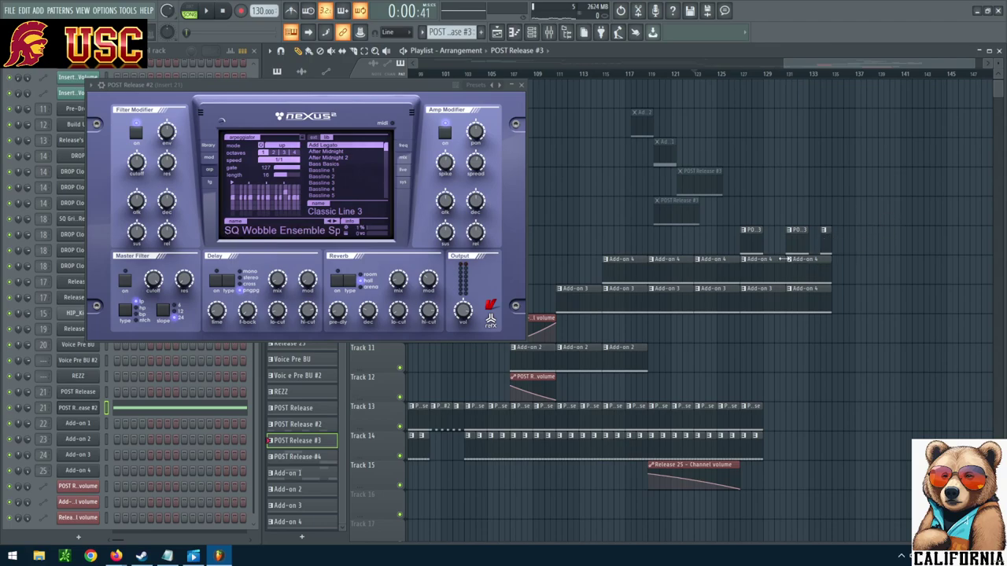
right_click(827, 244)
right_click(680, 211)
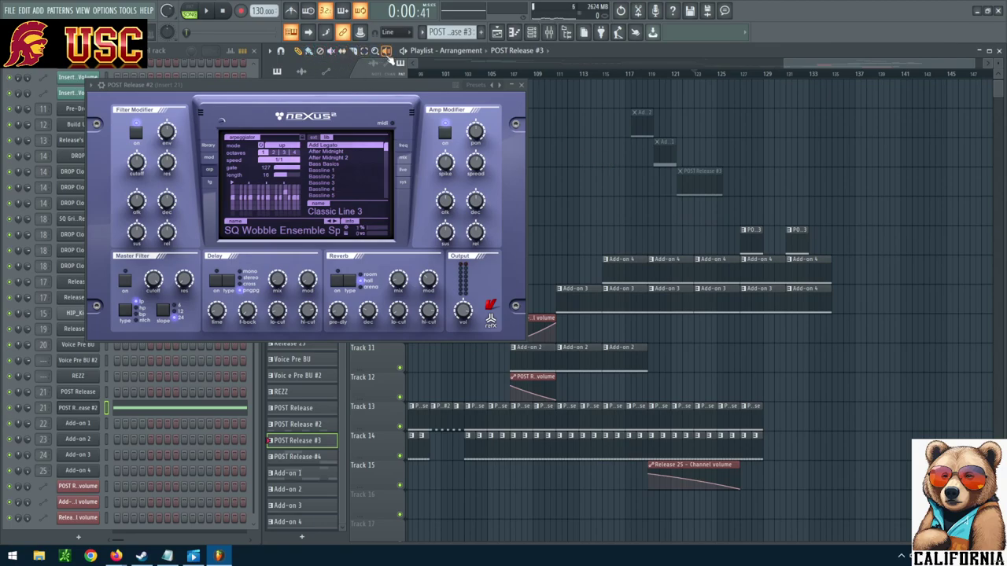
key("space")
key("space")
key("ctrl+z")
key("space")
key("space")
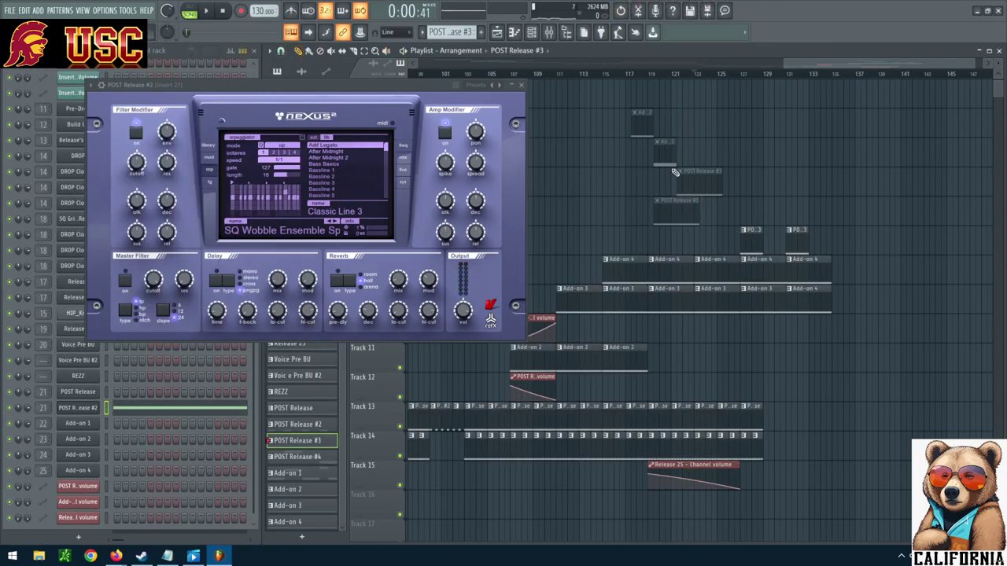
right_click(685, 200)
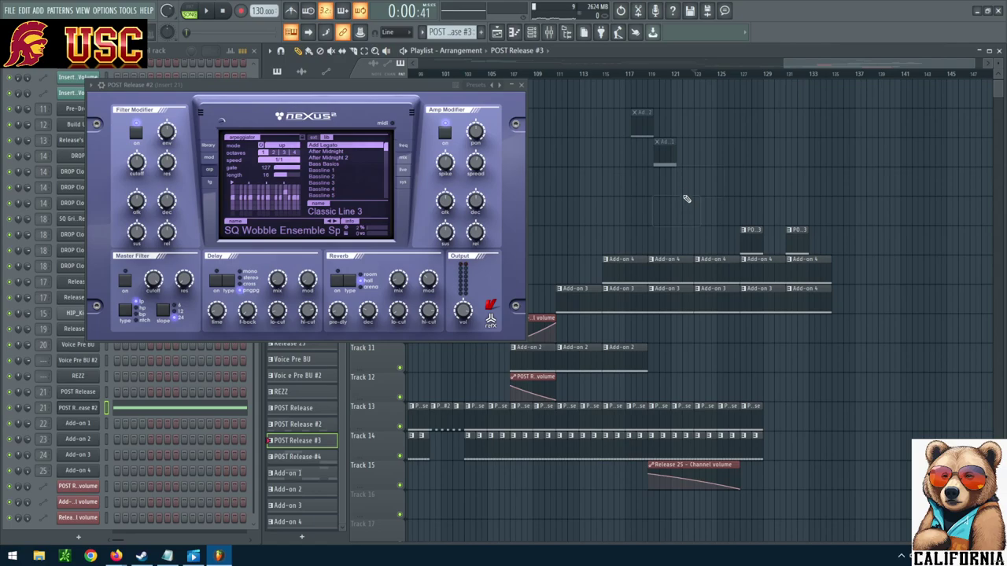
Audition the muted Add-on 1 and Add-on 2 clips on their own in the playlist.
left_click(658, 154)
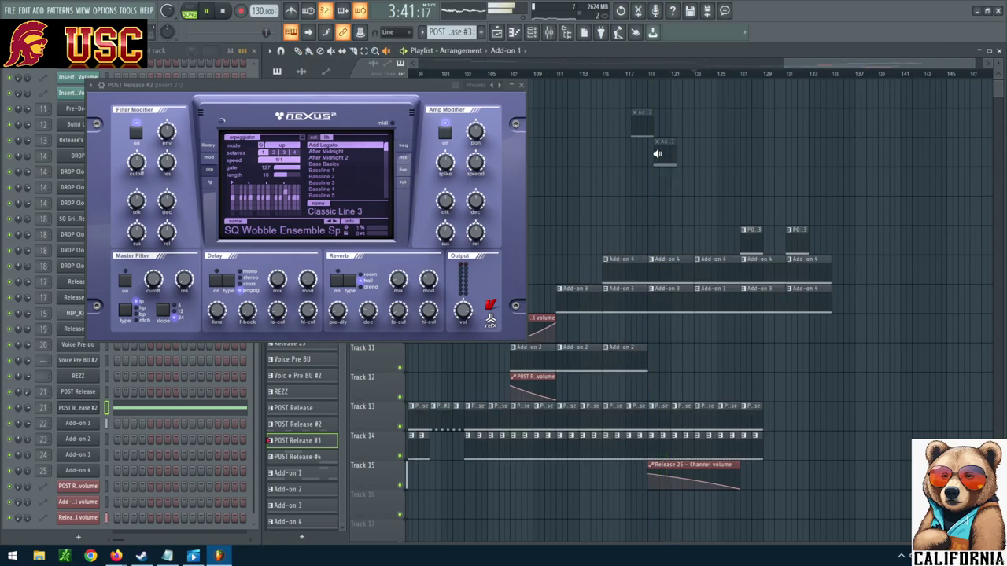
left_click(639, 126)
left_click_drag(639, 126, 639, 126)
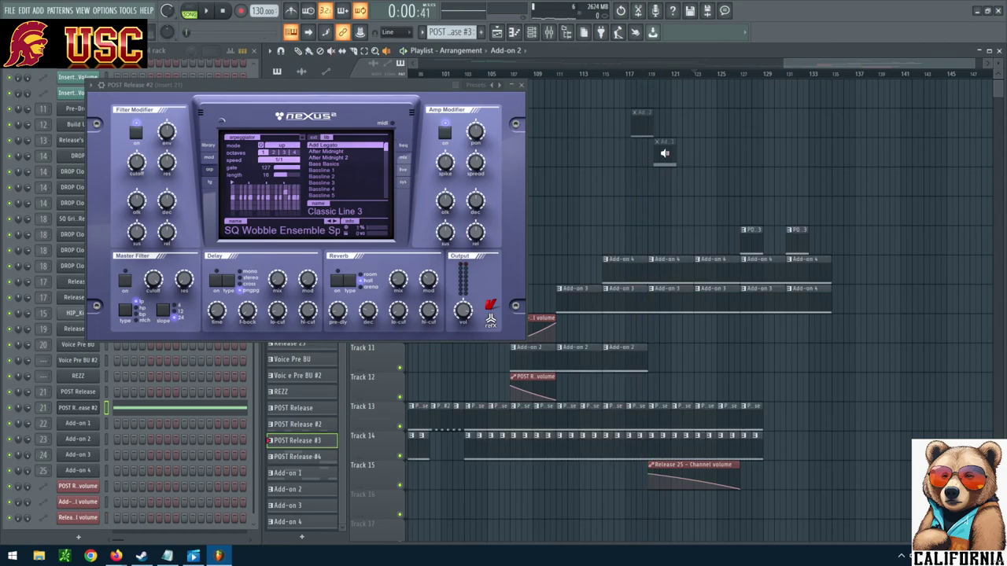
left_click(665, 153)
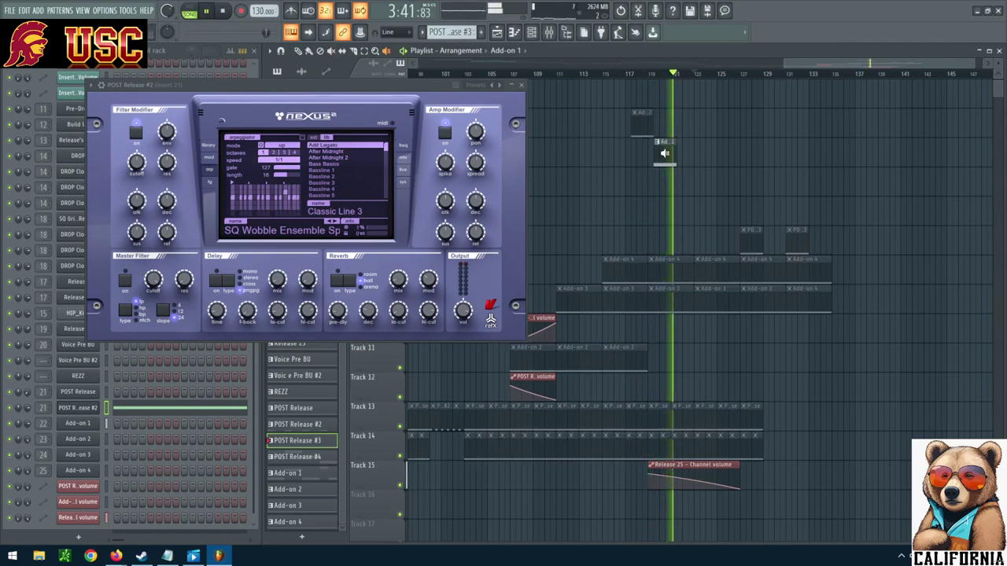
left_click_drag(665, 153, 665, 154)
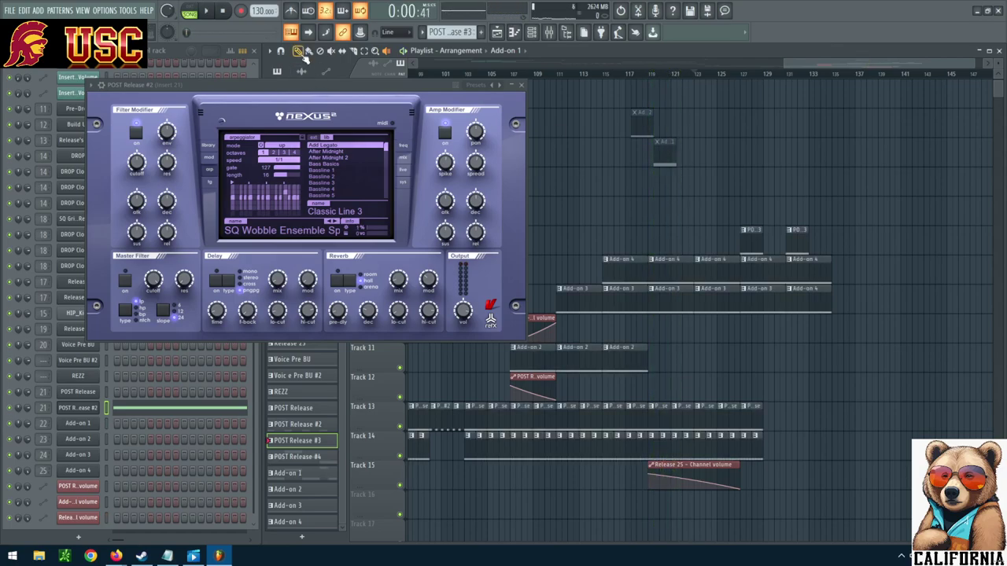
Move the muted Add-on 1 clip to bar 133, just above the POST Release #3 clips' track, and unmute it.
left_click_drag(663, 154, 818, 204)
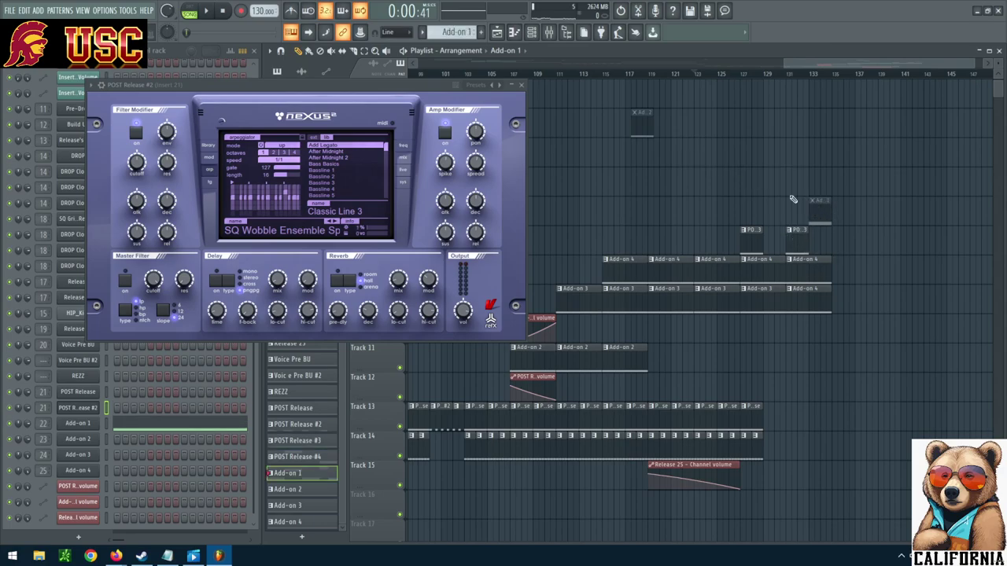
left_click(827, 211)
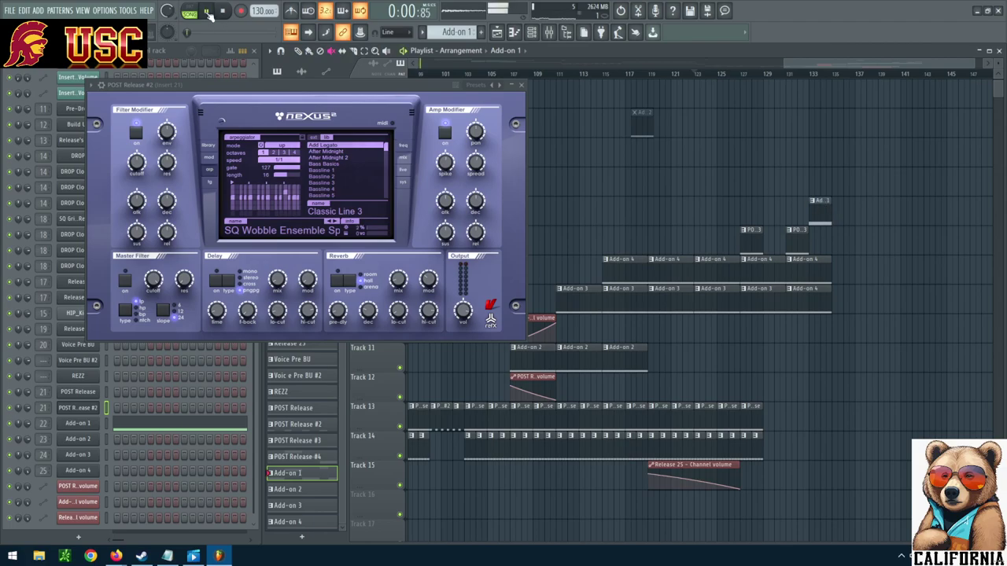
left_click(223, 12)
Play the outro from bar 127 through the start of the Add-on 1 clip.
left_click_drag(736, 75, 744, 79)
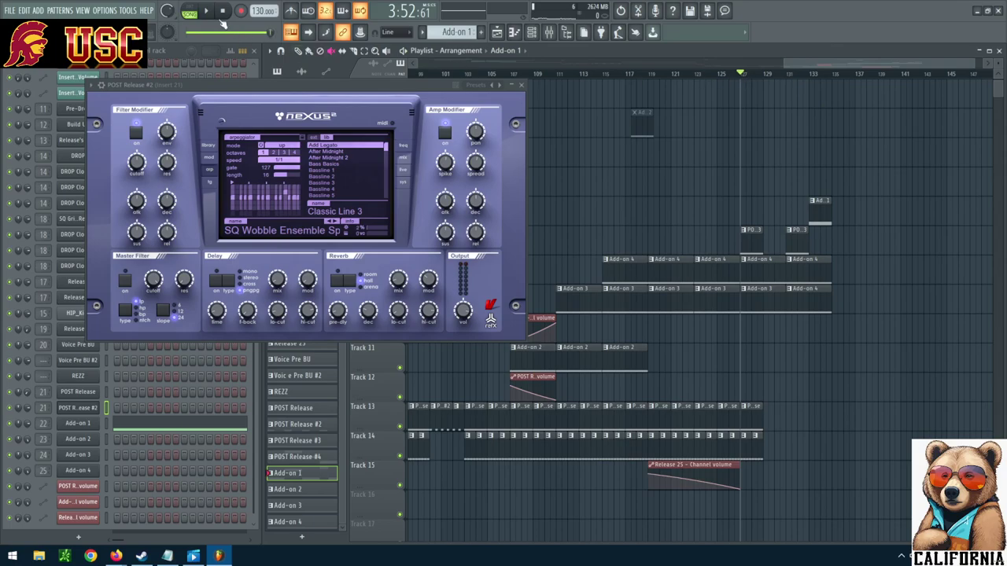
key("space")
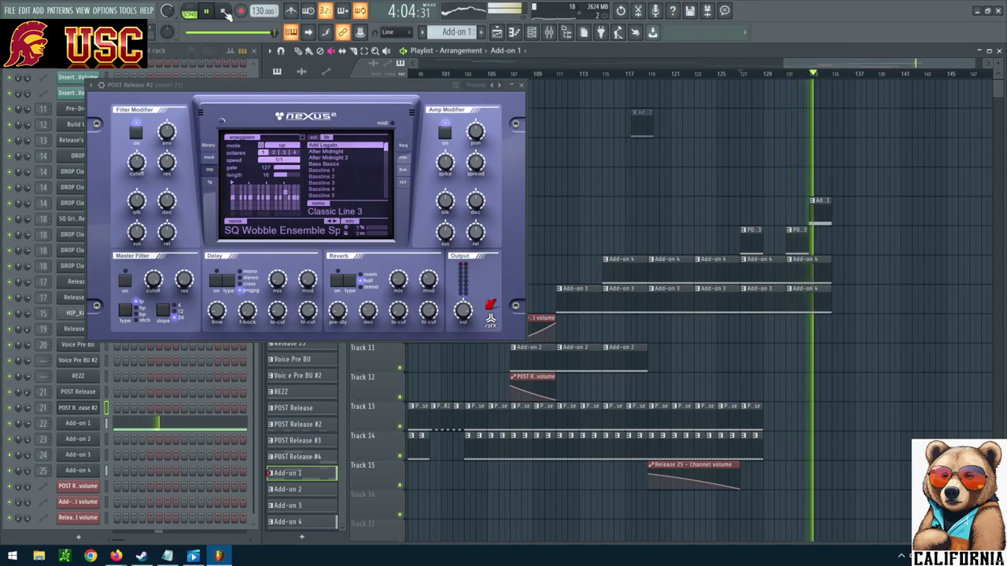
left_click(224, 12)
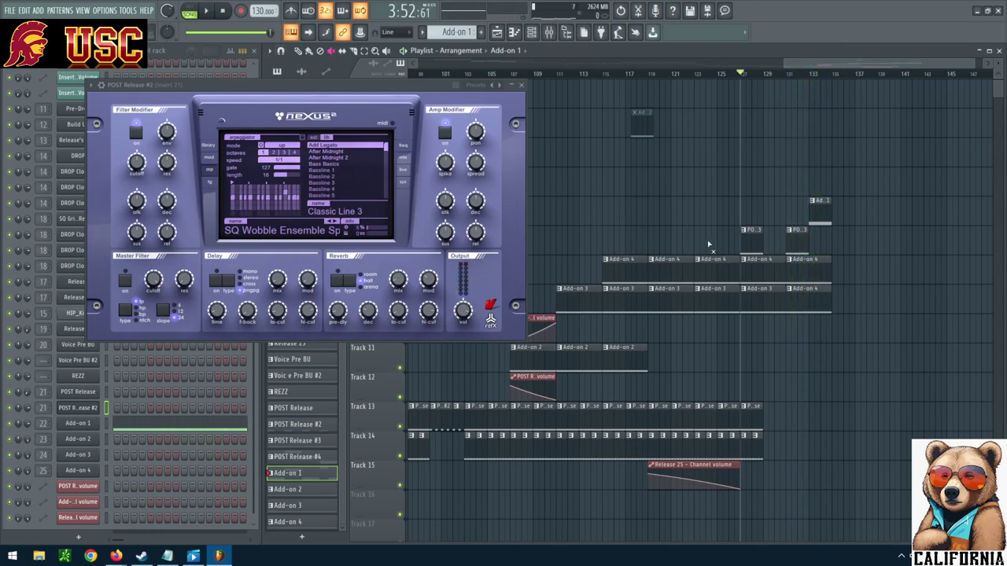
Open the Add-on 1 clip's notes and its Nexus instrument in place of the POST Release #2 instrument.
double_click(820, 212)
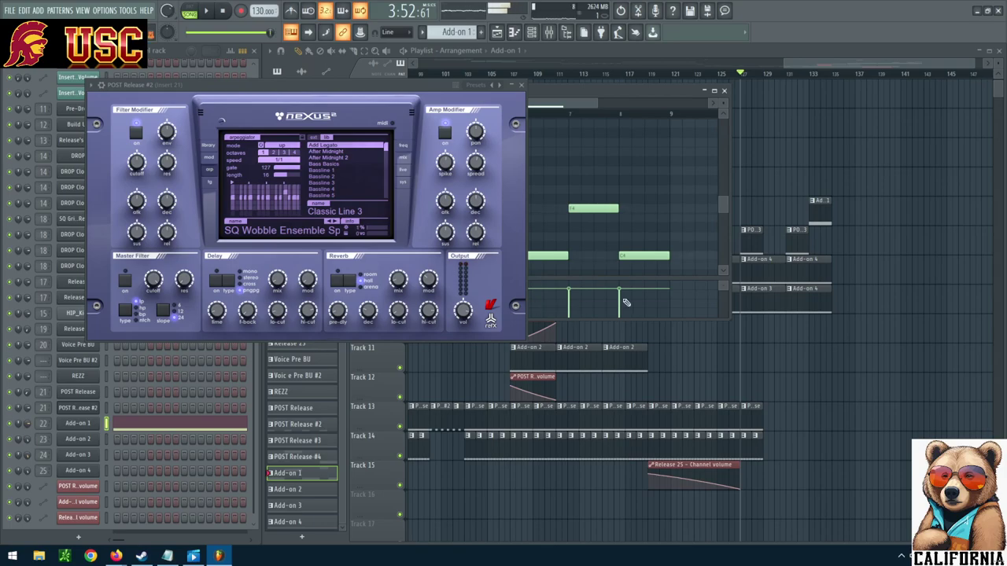
left_click(91, 426)
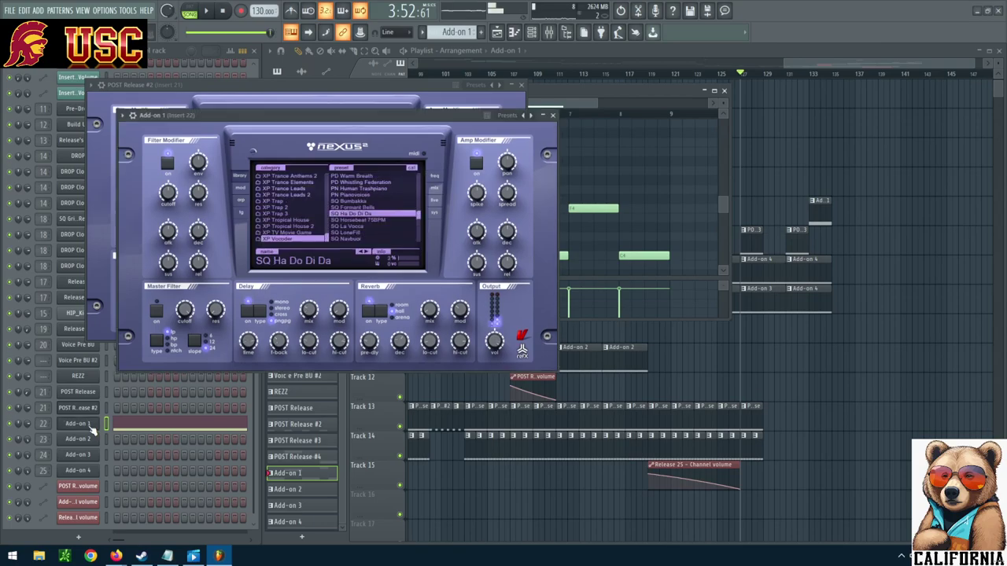
left_click(522, 85)
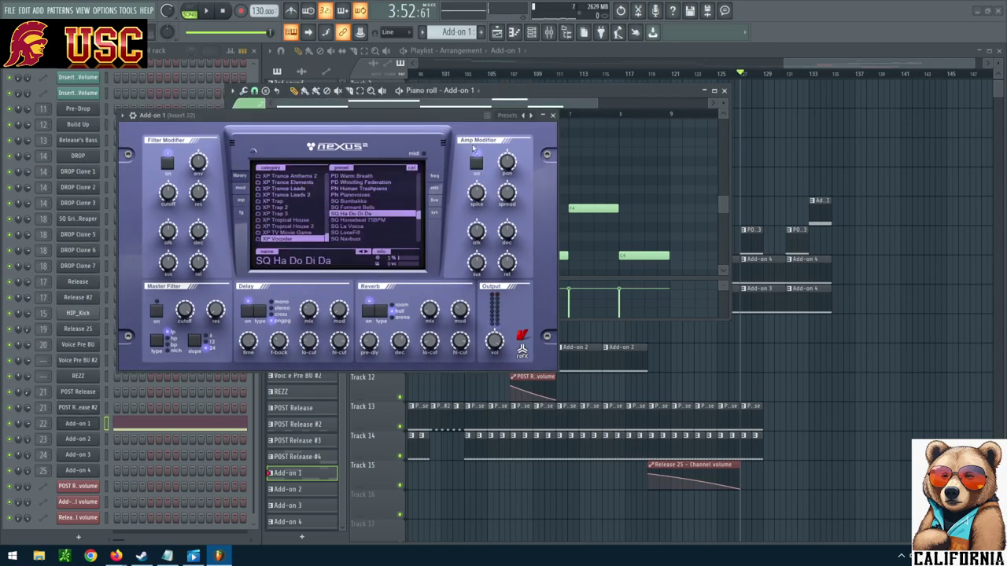
Try the SQ La Vocca preset for Add-on 1 at output 127 and check the plugin's wrapper settings.
left_click(374, 220)
left_click(370, 227)
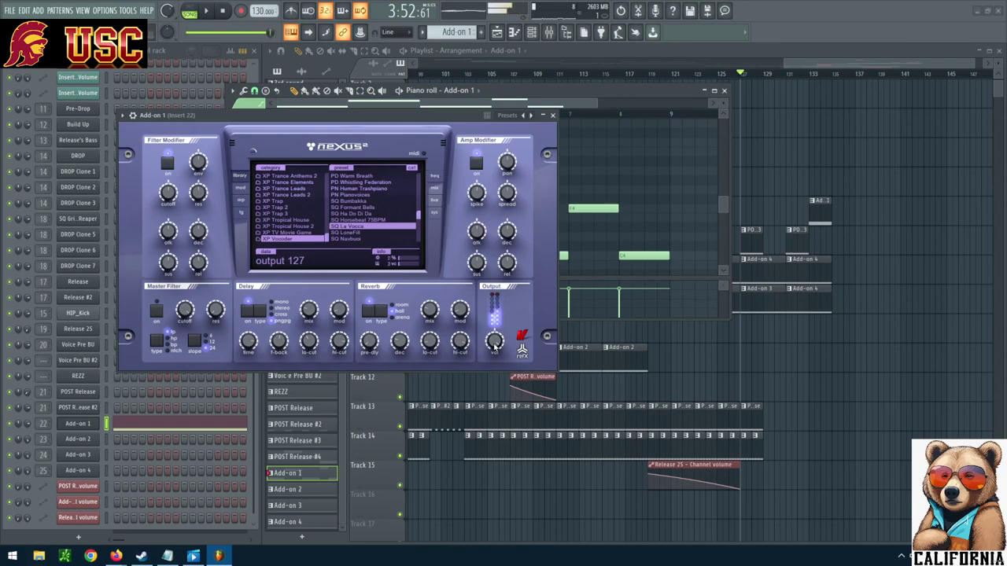
left_click(133, 116)
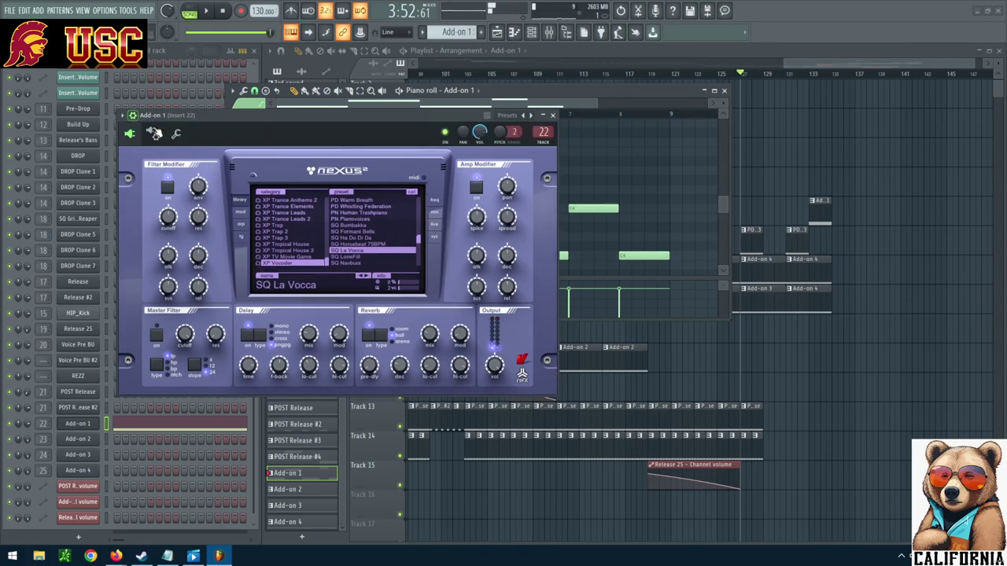
left_click(154, 133)
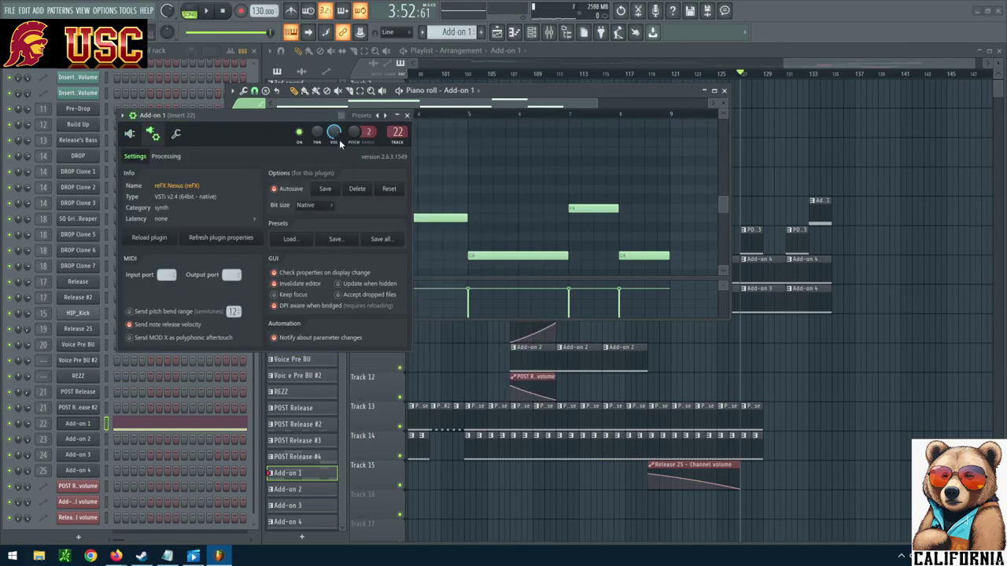
left_click(130, 133)
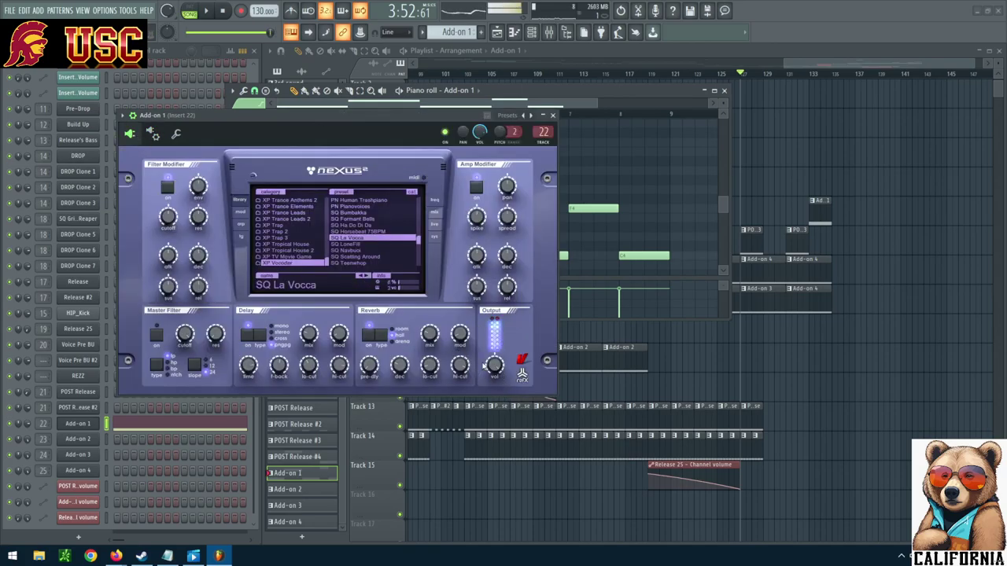
Try the SQ LoneFill preset for Add-on 1 with the output around 100 and play the outro from bar 127.
left_click(356, 245)
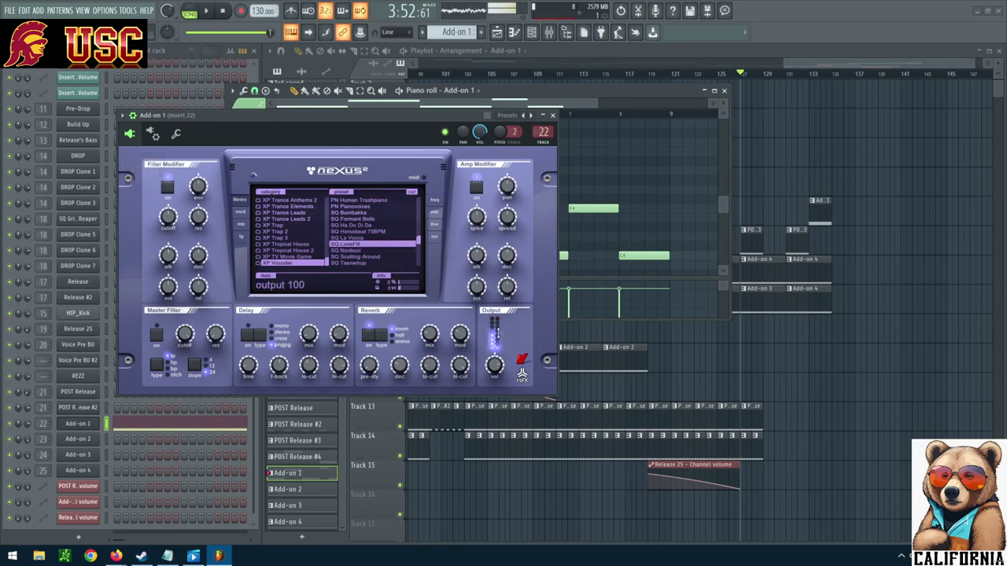
left_click(207, 11)
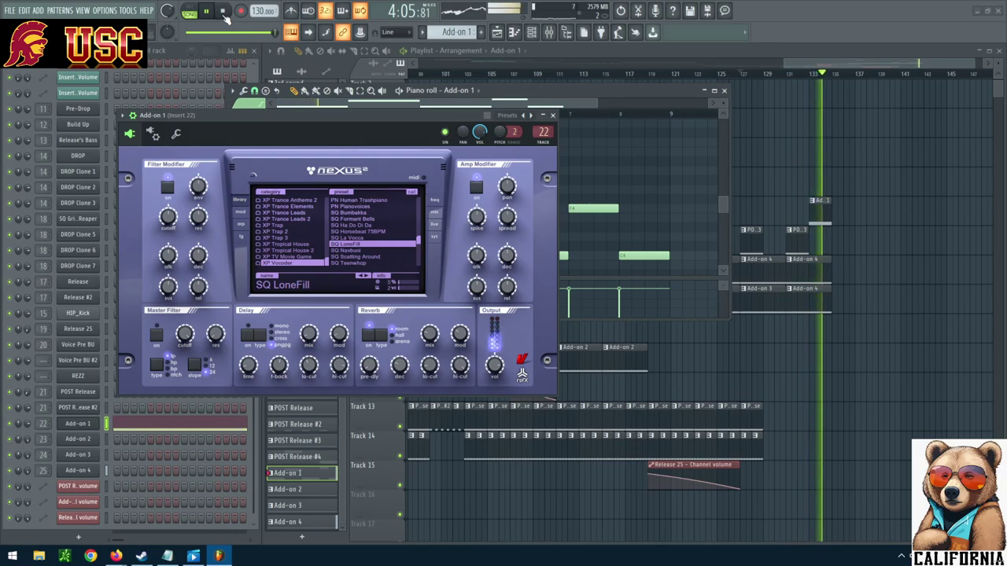
left_click(223, 11)
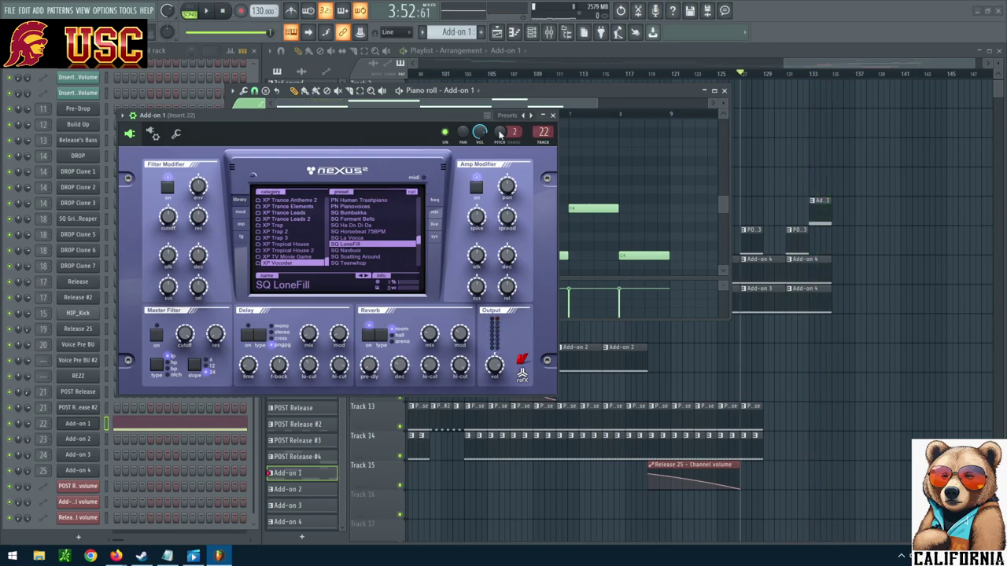
Audition more XP Vocoder presets for Add-on 1, including SQ Scatting Around and SY Mouth Harp.
left_click(377, 250)
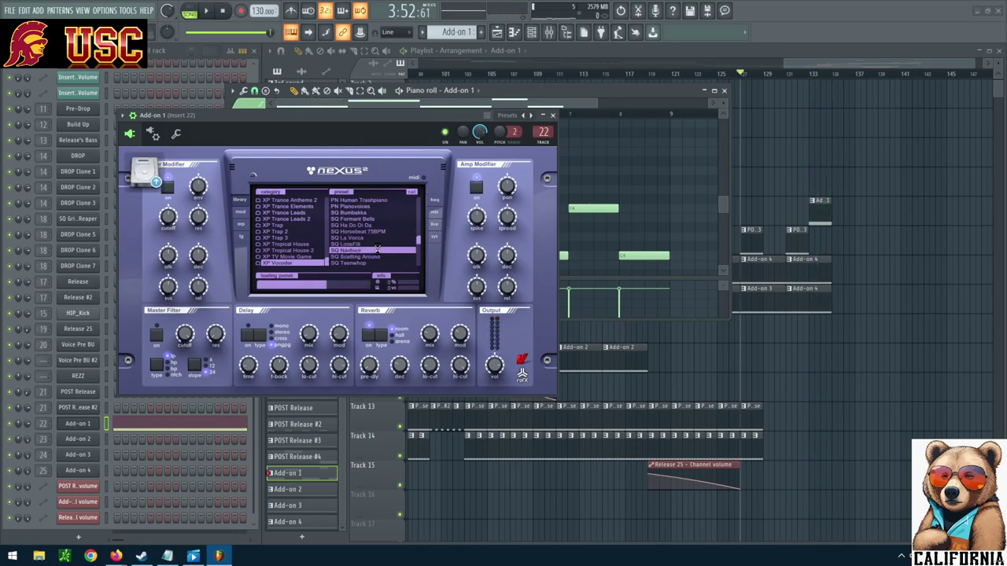
left_click(385, 257)
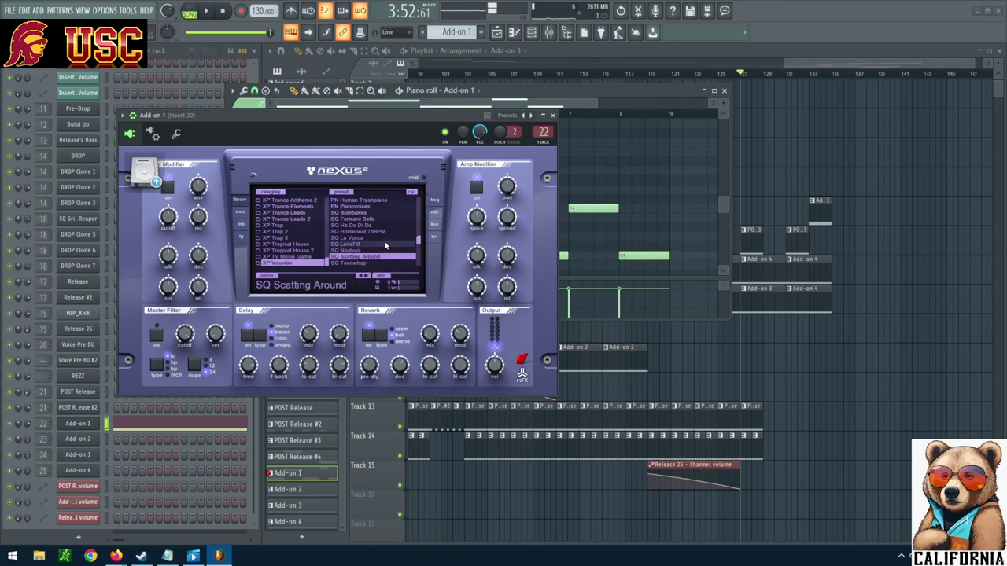
scroll(382, 236, "down", 2)
left_click(377, 225)
left_click(358, 238)
Load the AR Chopped Up 1 preset from XP EDM Voices for Add-on 1 and set its output to about 106.
scroll(307, 236, "up", 5)
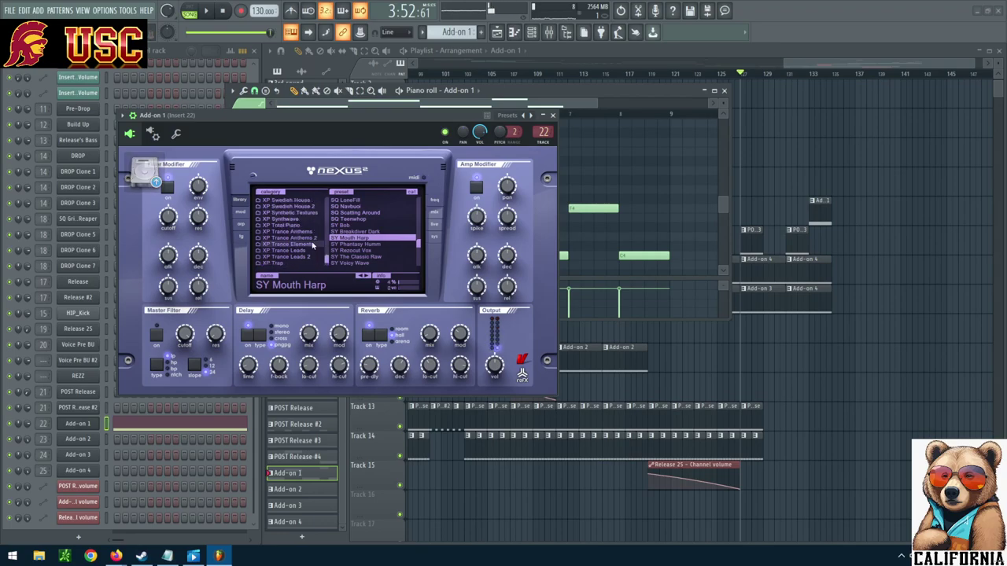
scroll(307, 236, "up", 8)
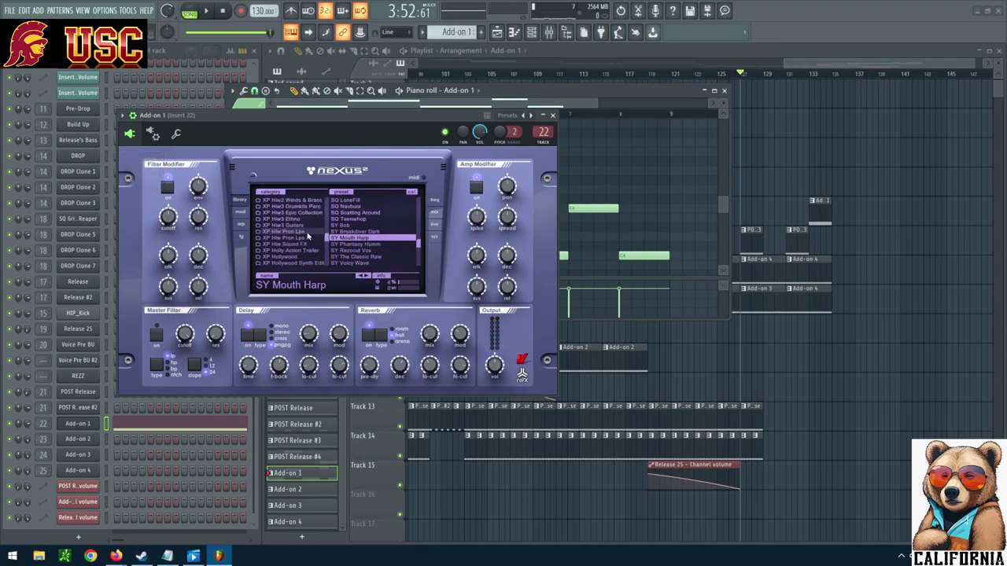
scroll(308, 236, "up", 4)
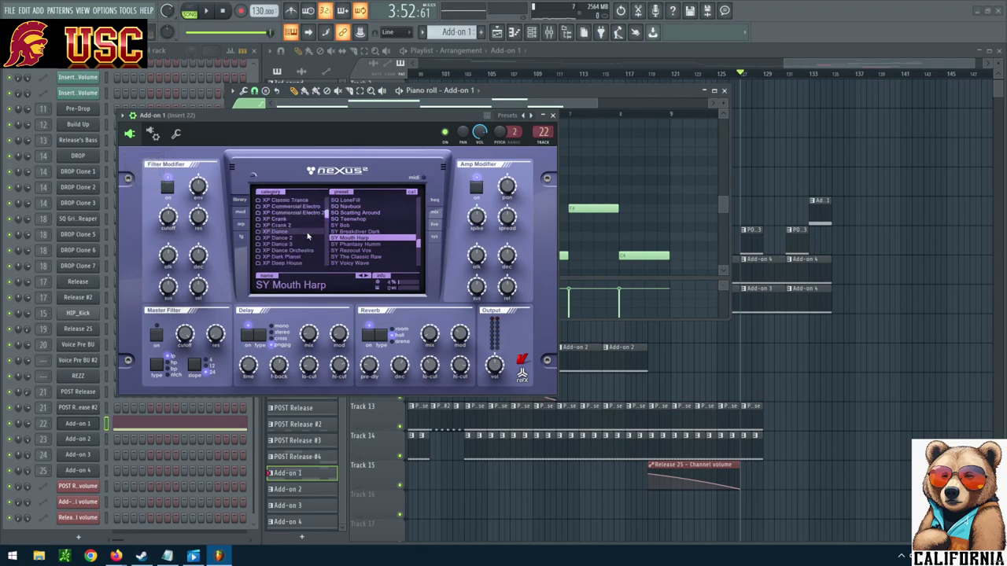
scroll(307, 236, "up", 6)
scroll(308, 235, "down", 6)
scroll(308, 235, "down", 3)
scroll(320, 252, "down", 3)
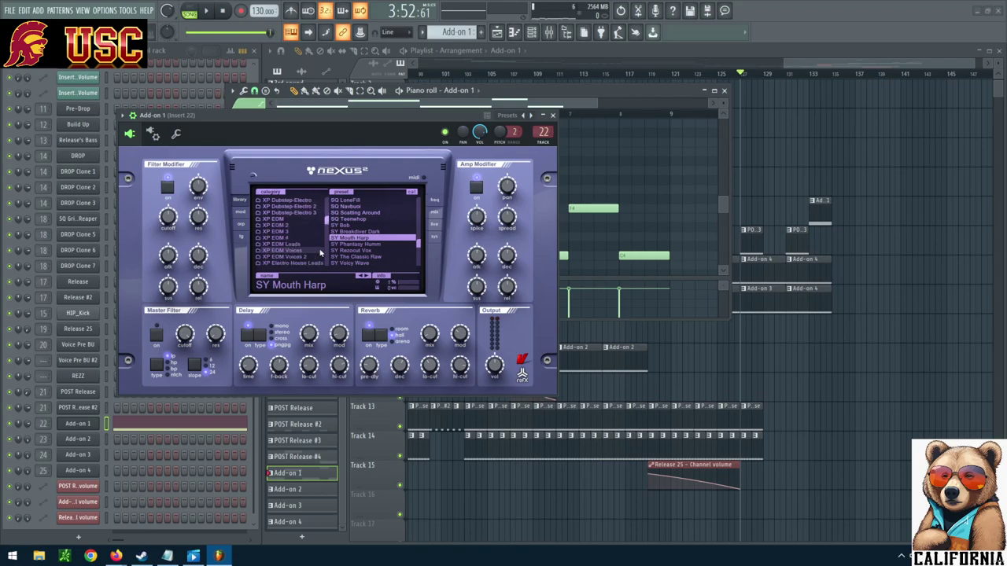
left_click(320, 251)
left_click(393, 244)
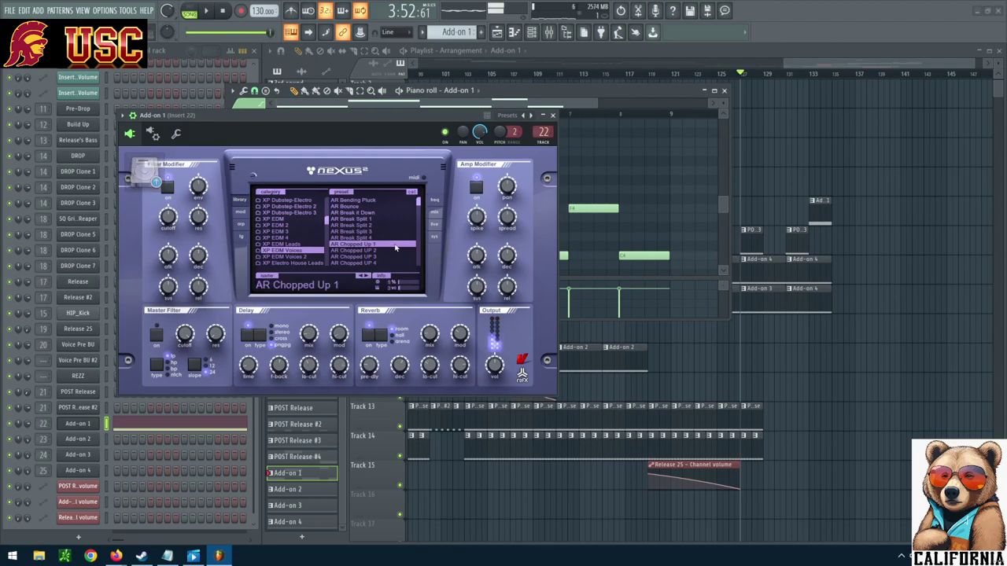
mouse_move(495, 365)
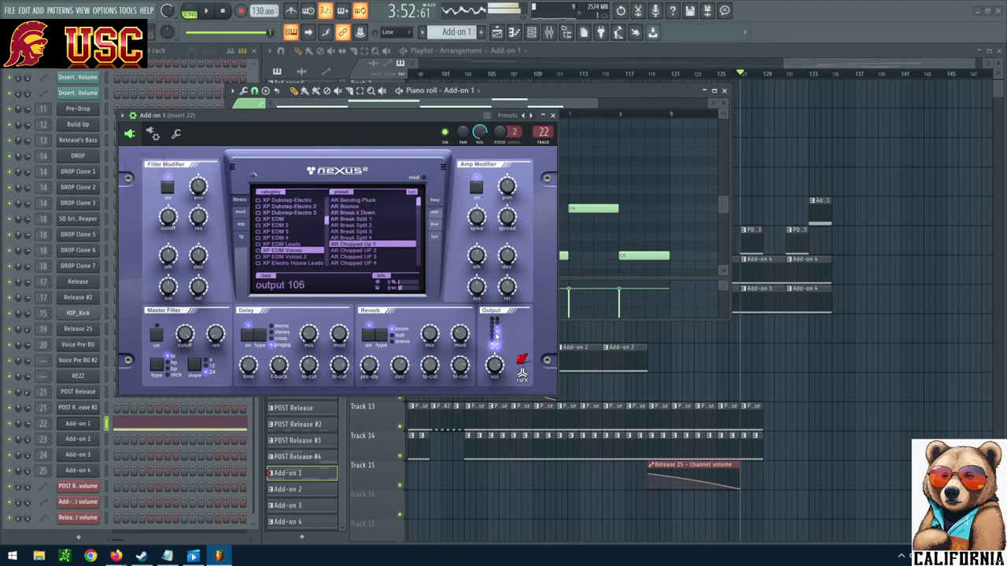
Move the Add-on 1 clip to bar 129 while playing the outro from bar 127.
key("space")
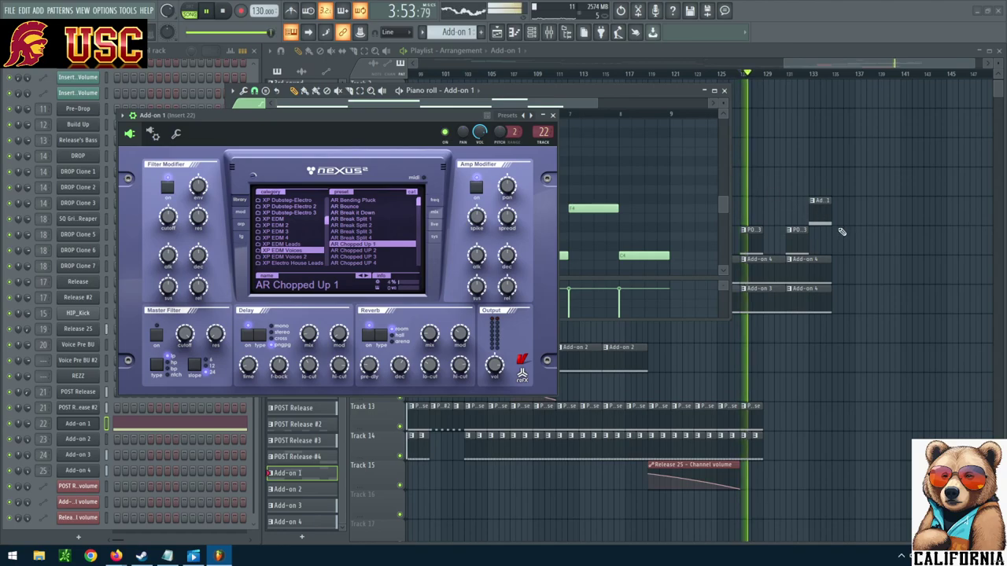
left_click_drag(820, 212, 772, 205)
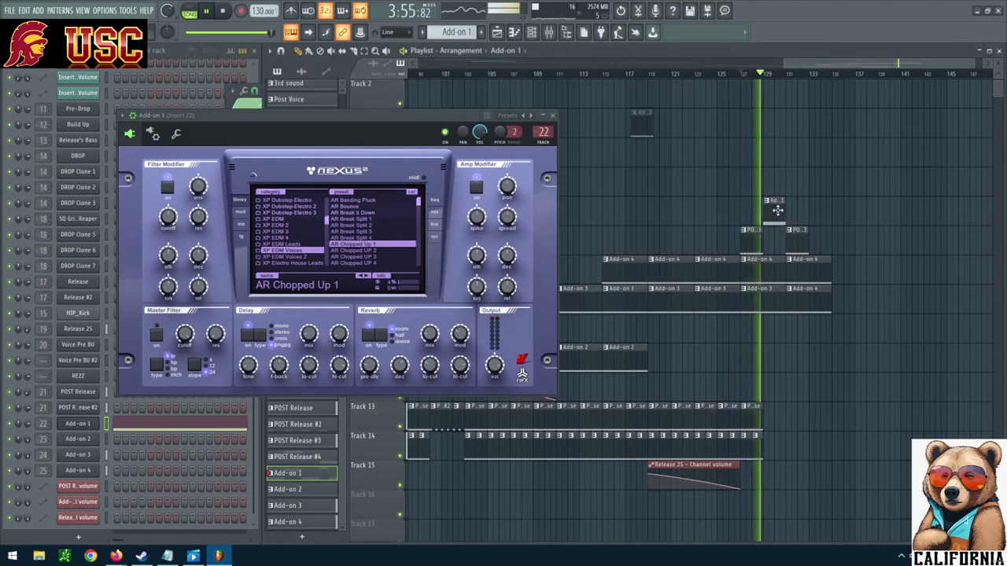
left_click_drag(495, 365, 497, 343)
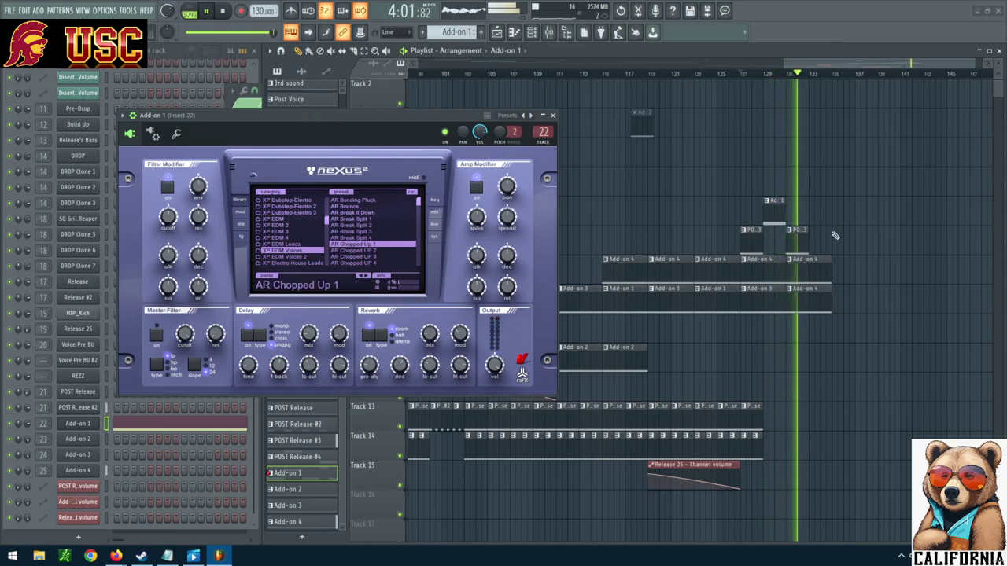
left_click(223, 13)
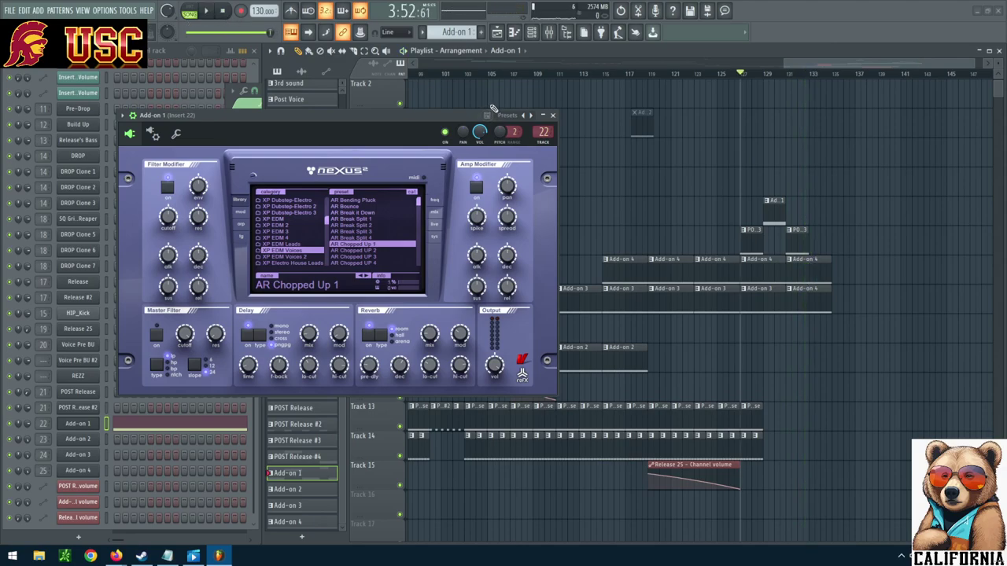
Open the Add-on 1 pattern's notes and delete all five of them.
double_click(769, 215)
left_click_drag(582, 93, 827, 191)
left_click_drag(399, 124, 314, 120)
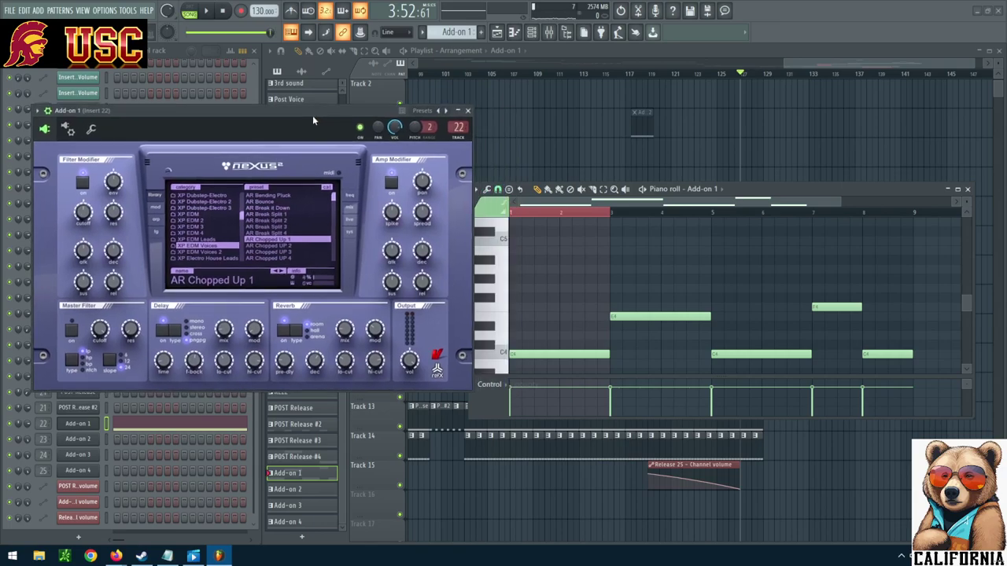
right_click(578, 354)
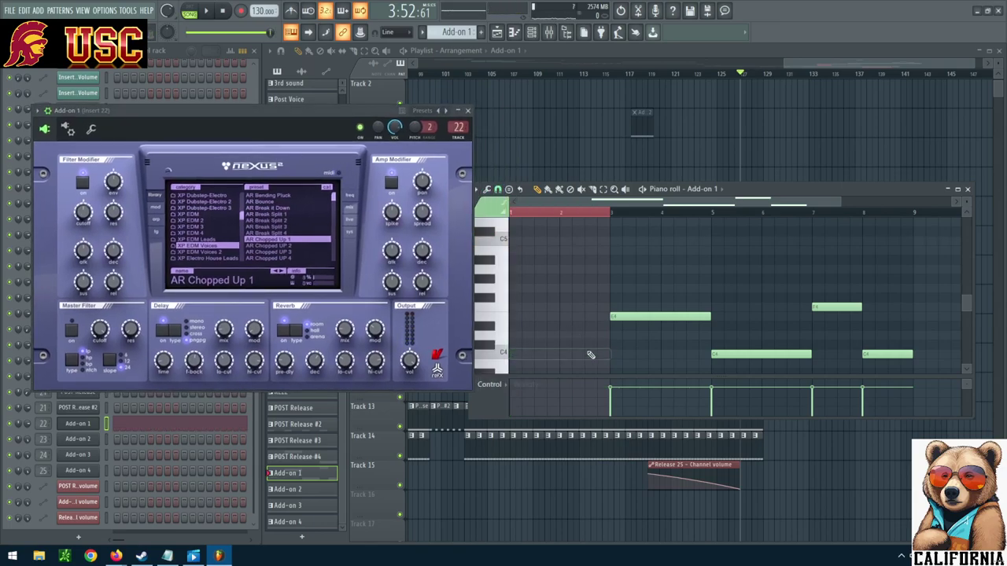
right_click(664, 316)
right_click(777, 356)
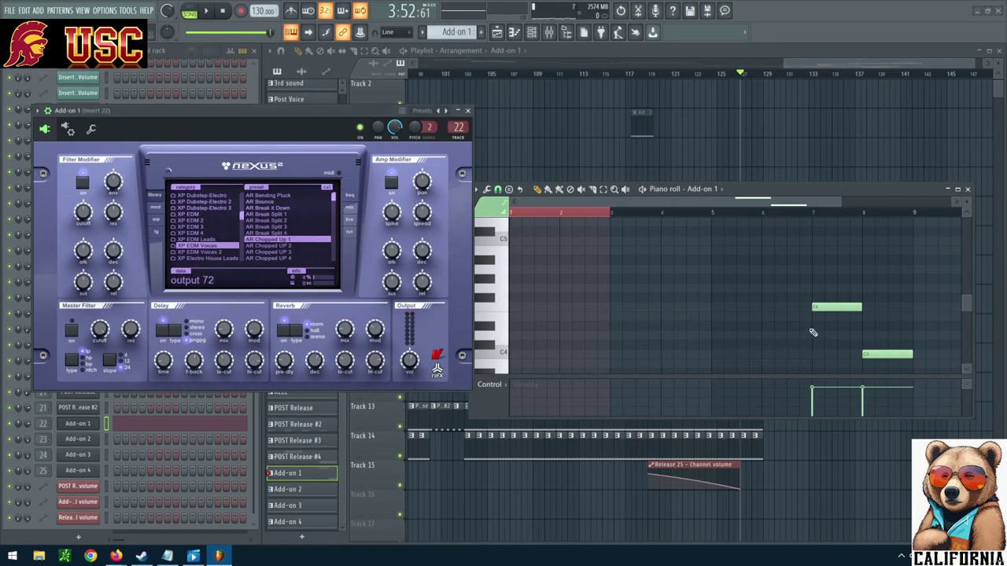
right_click(819, 309)
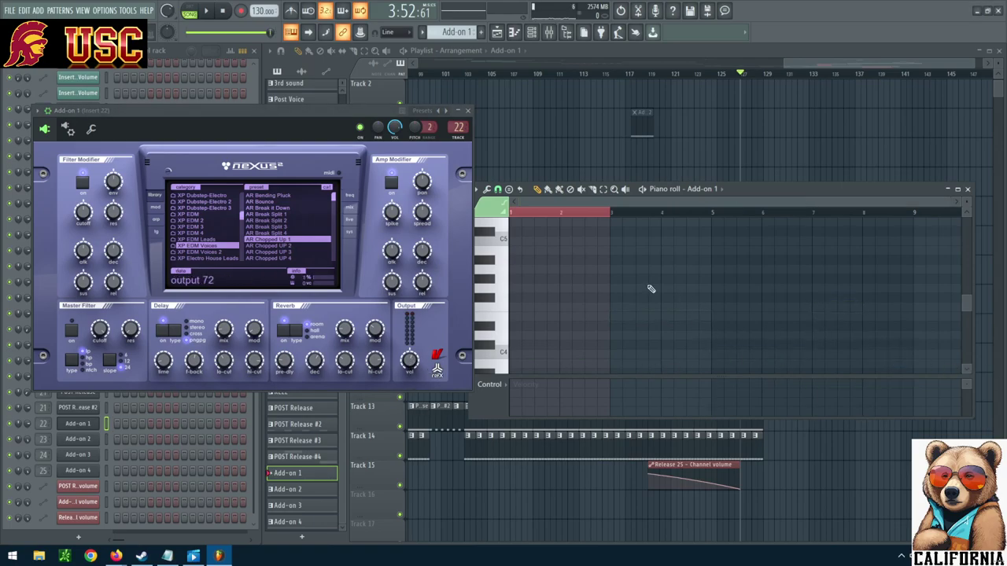
Add a single C5 note at bar 1 of the Add-on 1 pattern and close the note editor.
left_click(516, 241)
left_click_drag(770, 188, 454, 183)
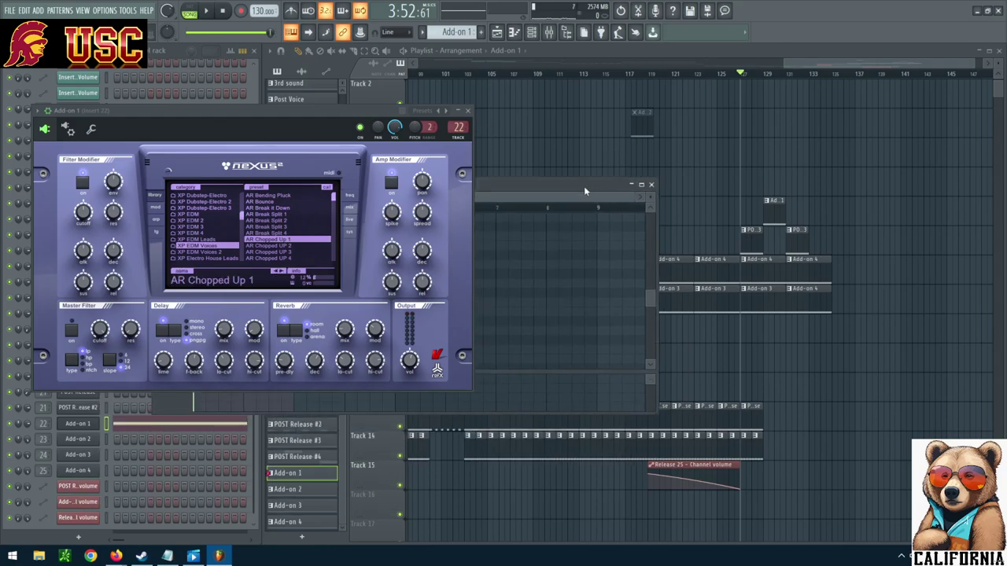
left_click(652, 185)
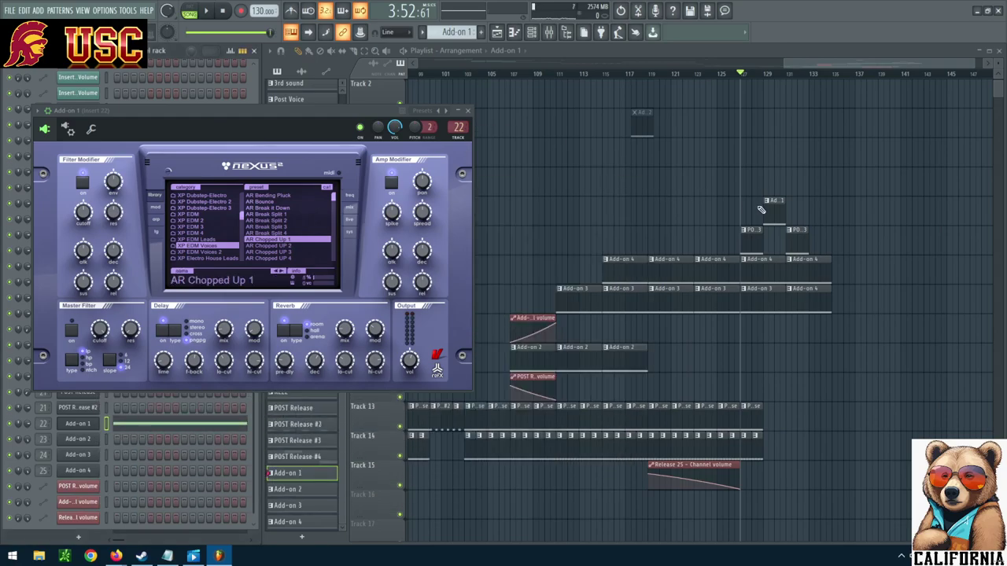
Play the outro from bar 127 to check Add-on 1 with its new single note.
left_click(207, 12)
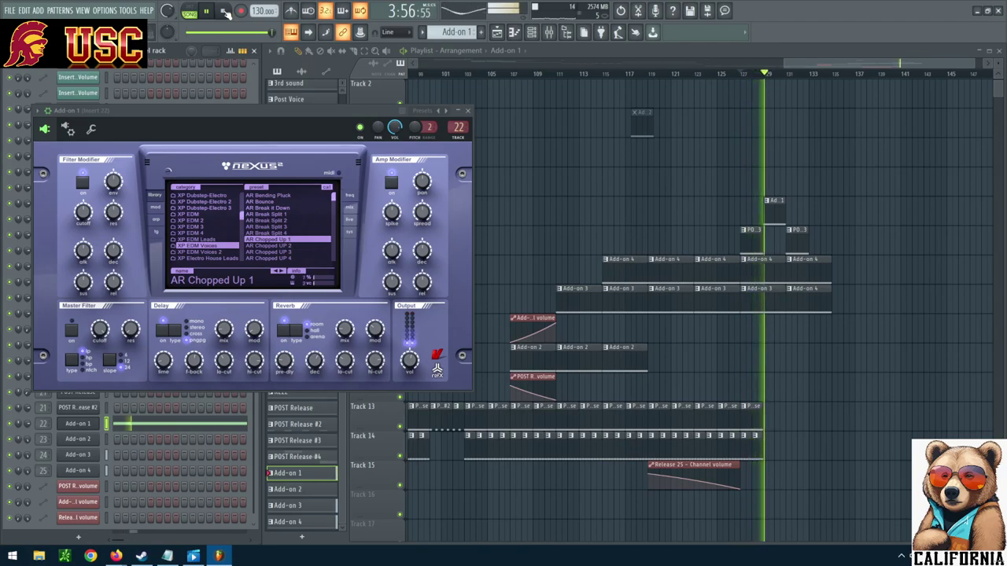
left_click_drag(410, 330, 415, 317)
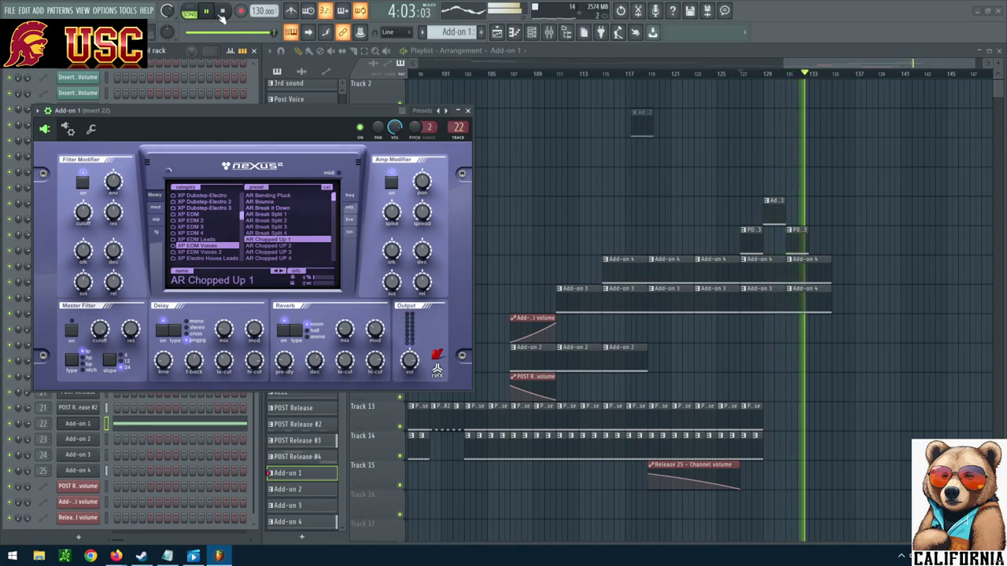
left_click(209, 12)
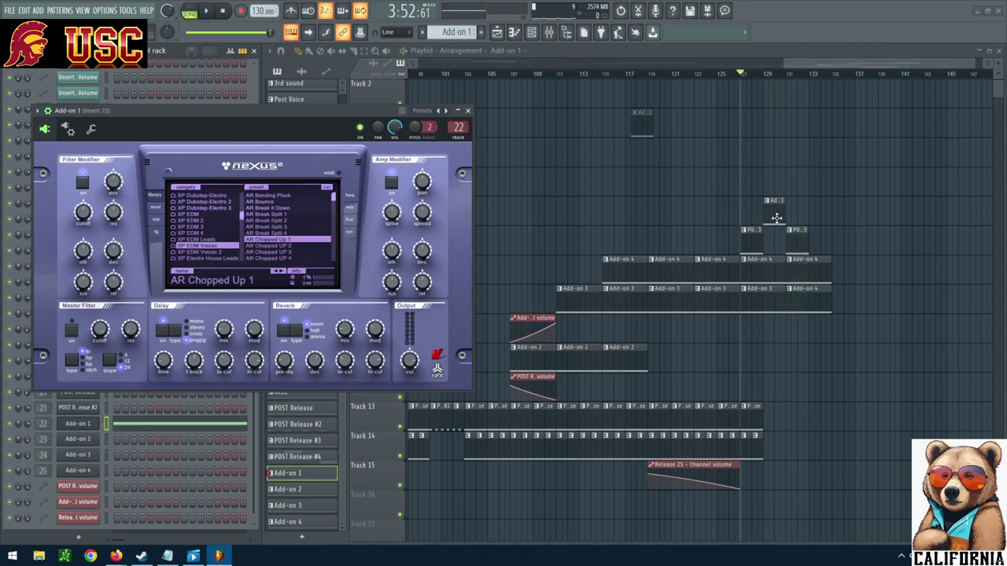
Try the Add-on 1 clip at bar 133 on Track 7 and play the outro from bar 127.
left_click_drag(776, 218, 821, 251)
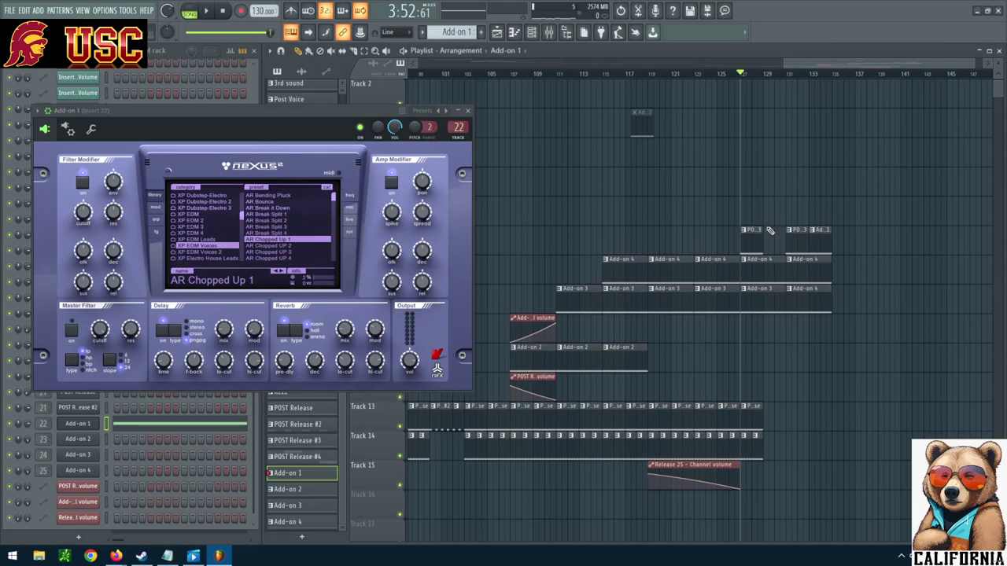
left_click(209, 12)
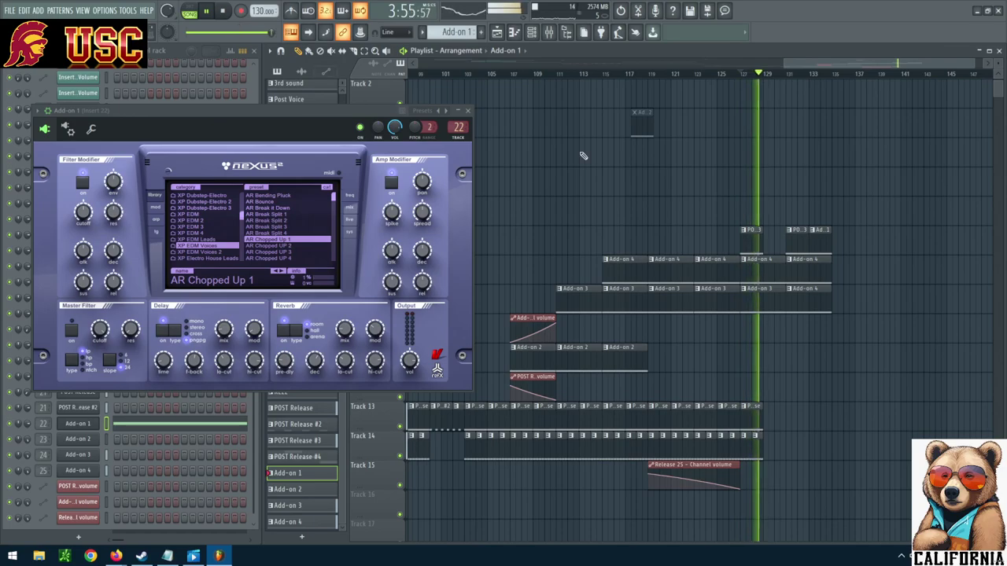
left_click_drag(824, 243, 826, 249)
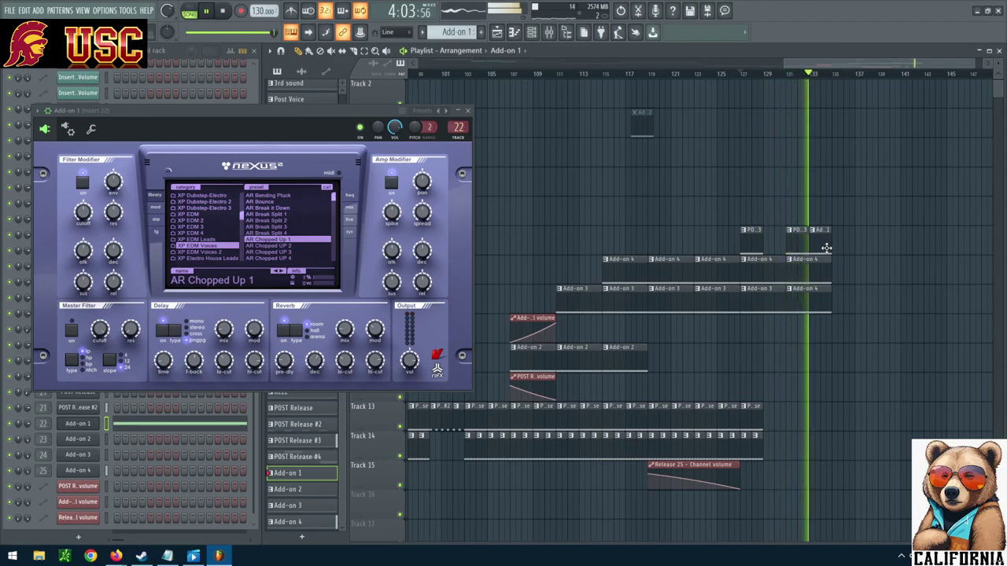
key("space")
Try Add-on 1 clips at bars 127 and 129 on Track 6 and play the outro from bar 127.
left_click_drag(811, 234, 752, 203)
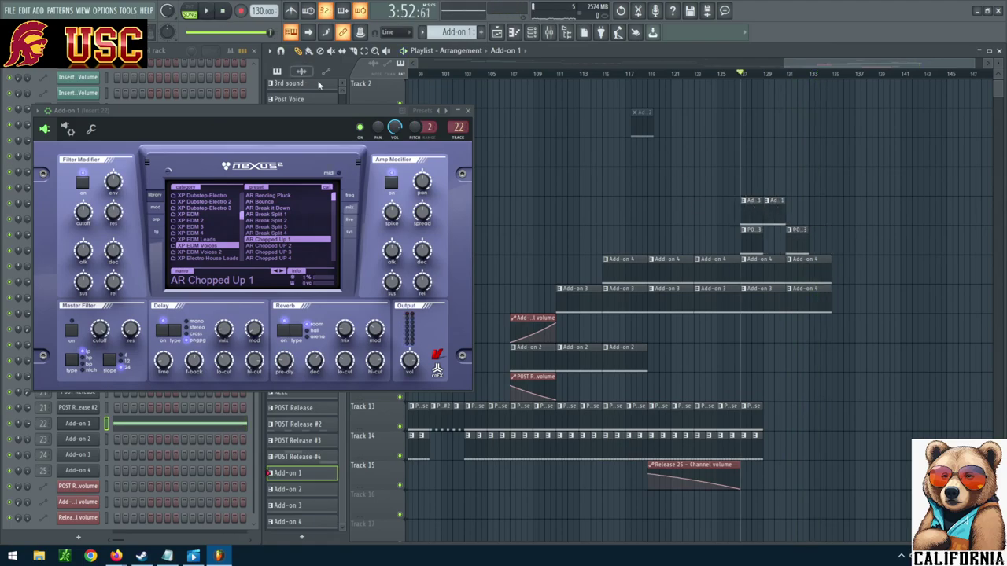
left_click(206, 12)
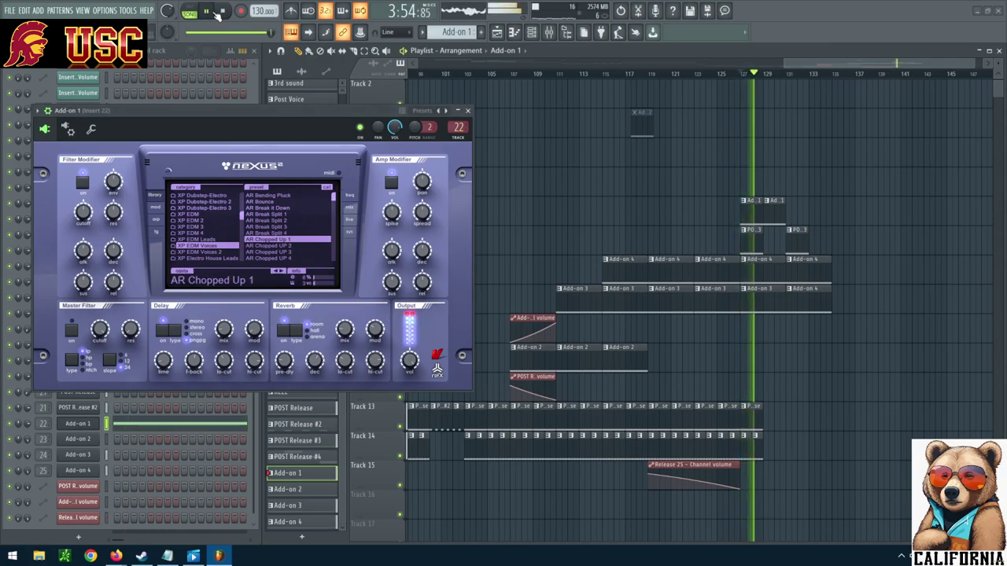
left_click(223, 12)
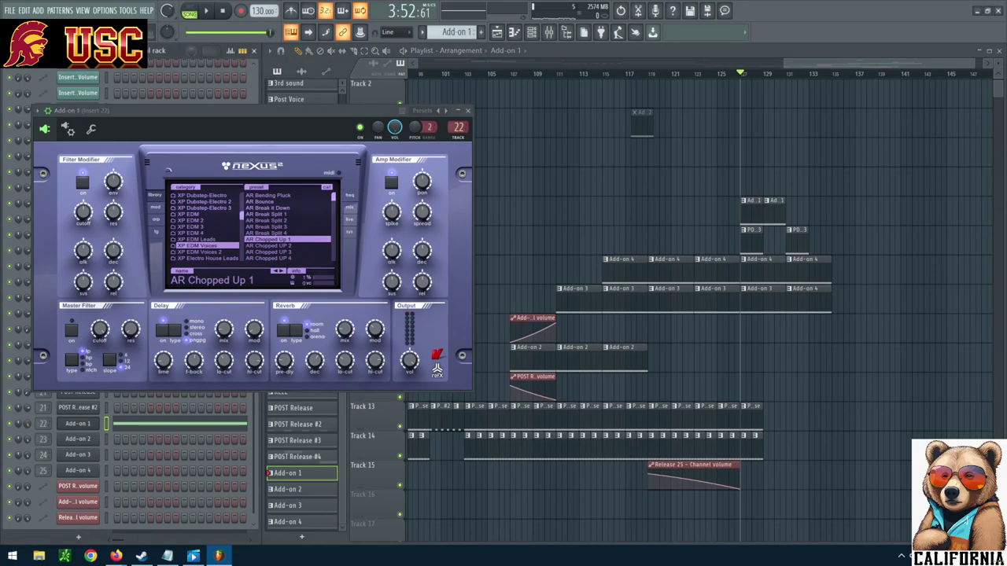
left_click(208, 12)
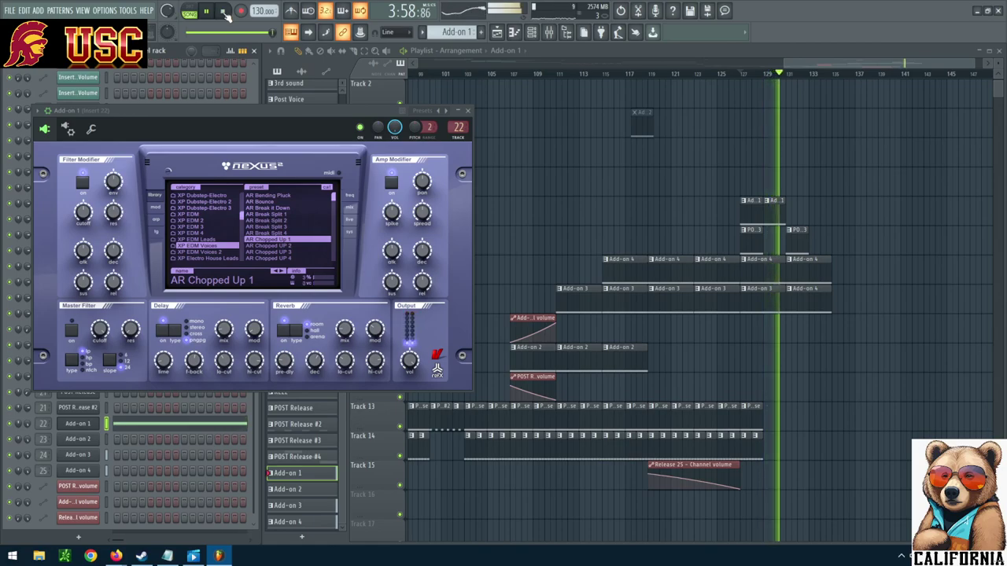
left_click(223, 12)
Place a single Add-on 1 clip at bar 135 on Track 7, leaving Track 6 empty, and play the outro from bar 127.
left_click_drag(778, 211, 846, 252)
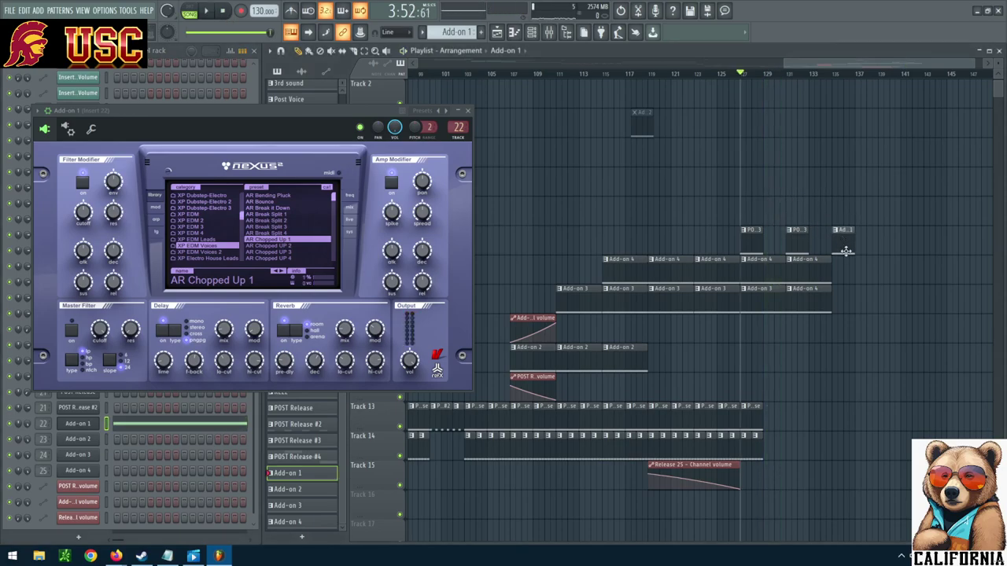
left_click(207, 11)
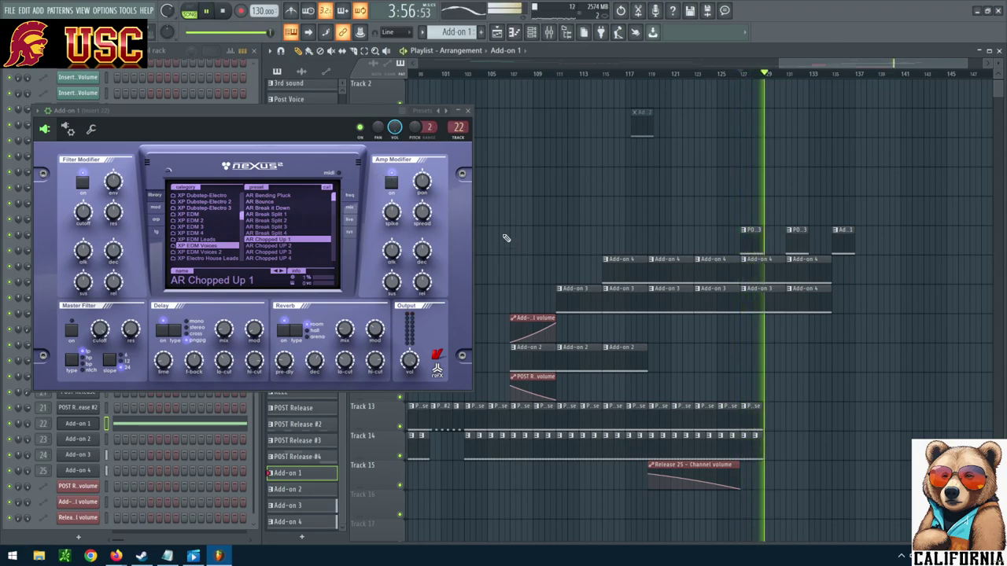
scroll(836, 415, "down", 4)
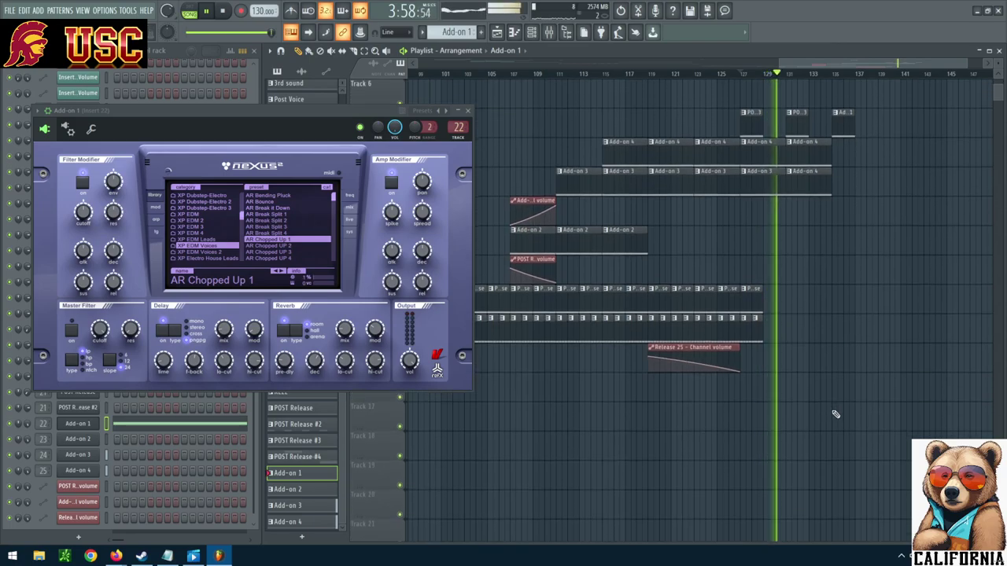
scroll(837, 414, "up", 5)
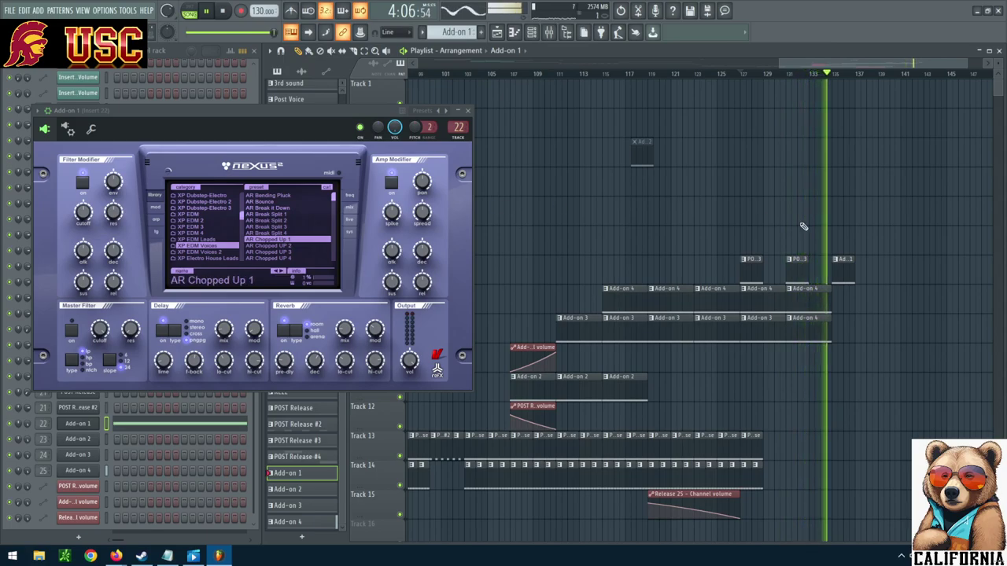
left_click(224, 13)
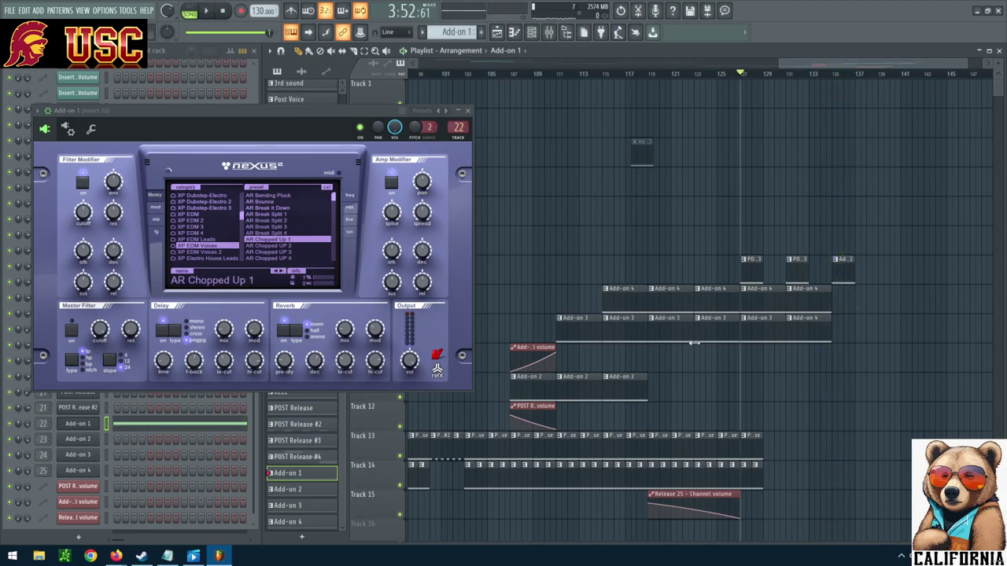
Add Add-on 4 clips at bar 135 on Tracks 8 and 9 and play the outro from bar 127.
left_click(799, 298)
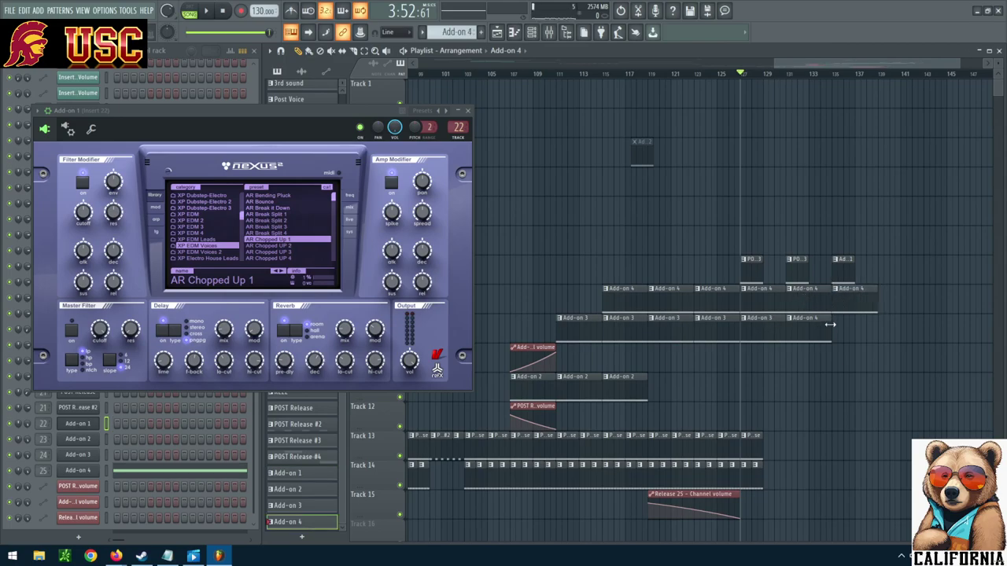
left_click(209, 14)
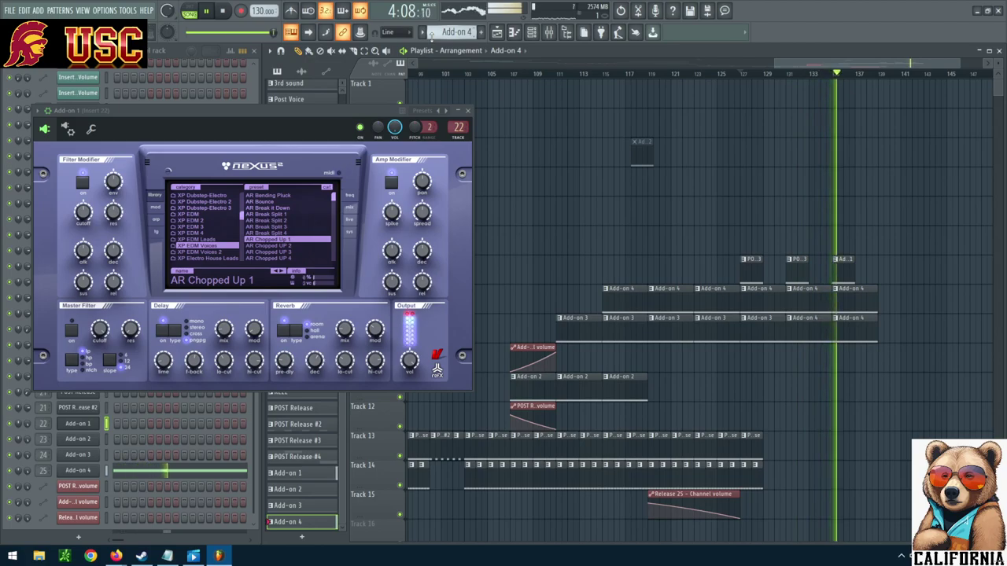
left_click(223, 11)
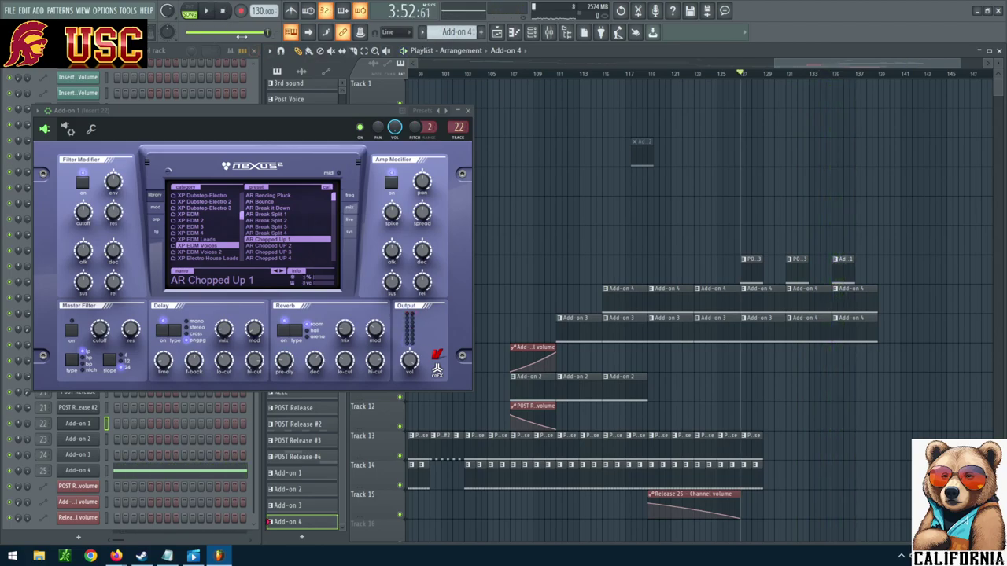
Try the AR Chopped UP 2 to 4 and AR Dutch Voice 2 presets for Add-on 1, playing the outro with AR Dutch Voice 2.
left_click(272, 246)
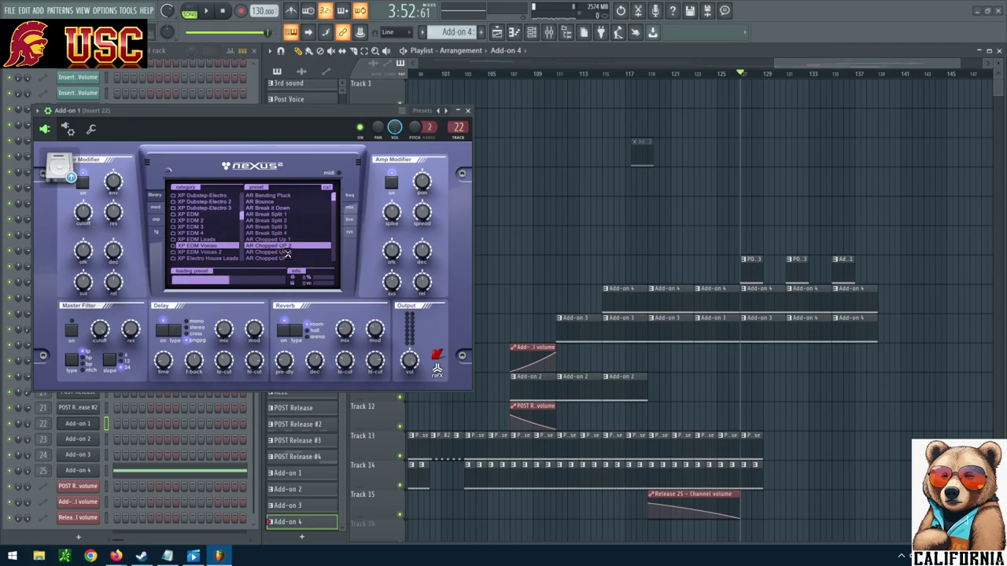
left_click(289, 251)
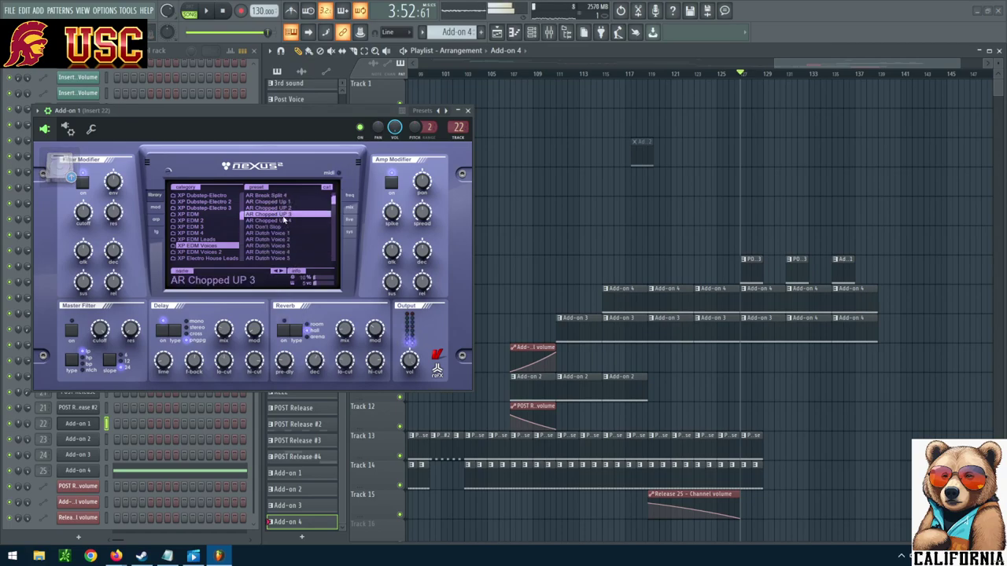
left_click(288, 224)
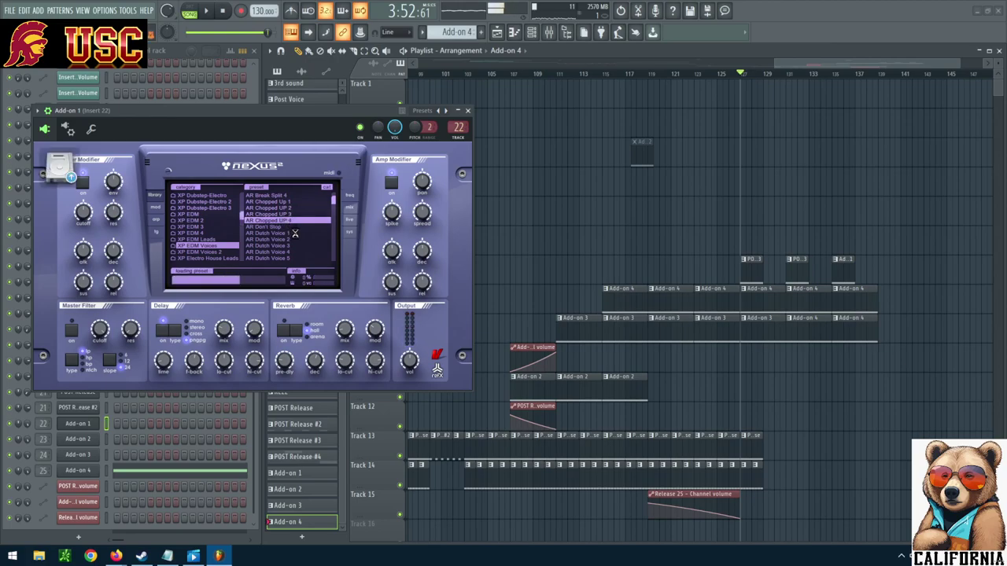
left_click(291, 234)
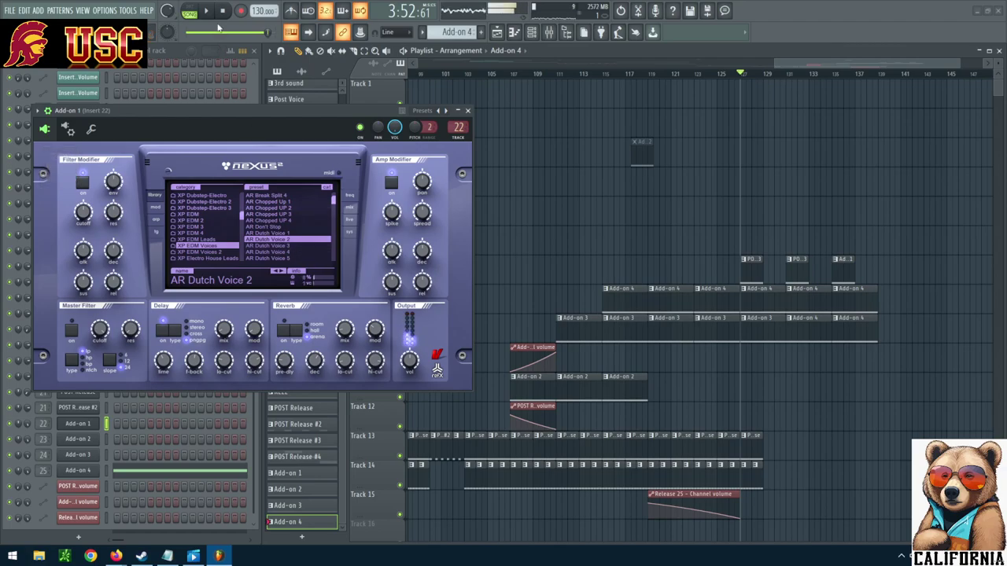
left_click(206, 11)
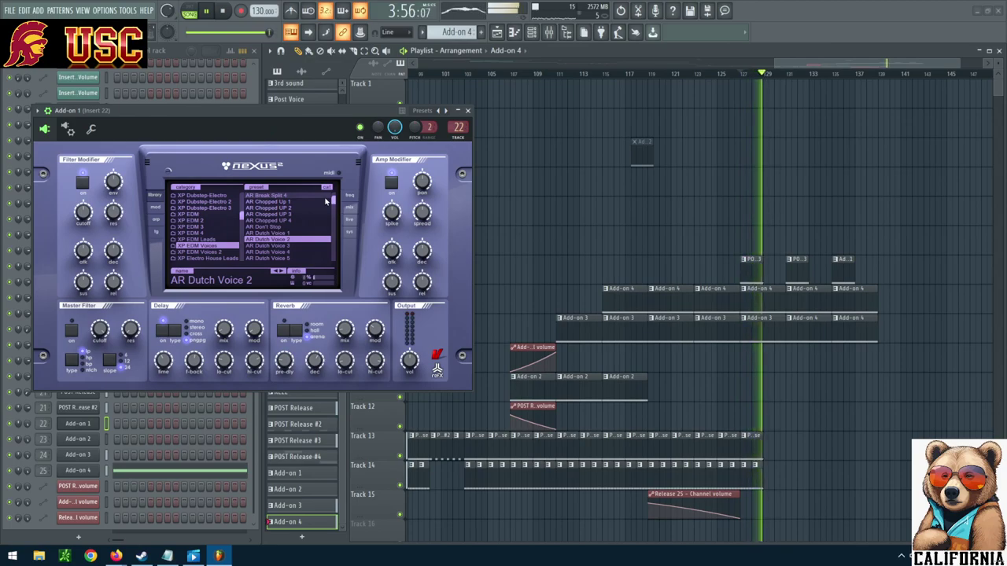
mouse_move(409, 360)
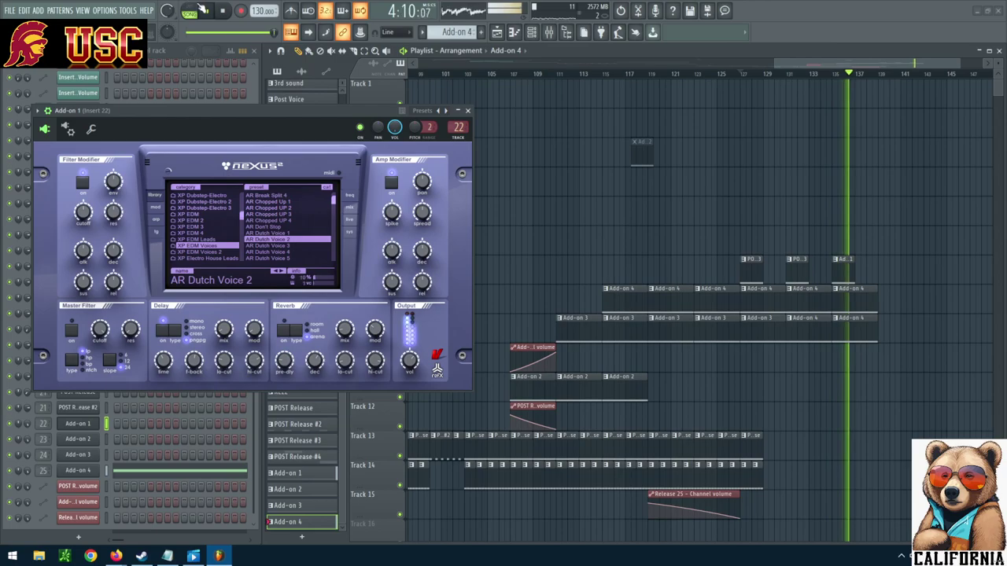
key("space")
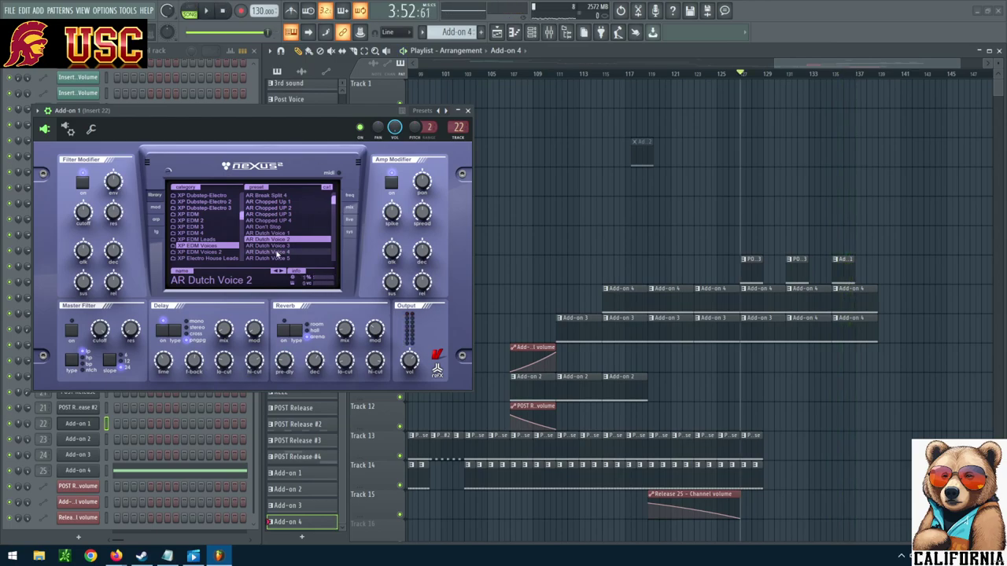
Audition AR Dutch Voice 3 and AR Female Voice Cutz presets for Add-on 1, and load AR Stutter Voice 1 with output about 97.
left_click(284, 247)
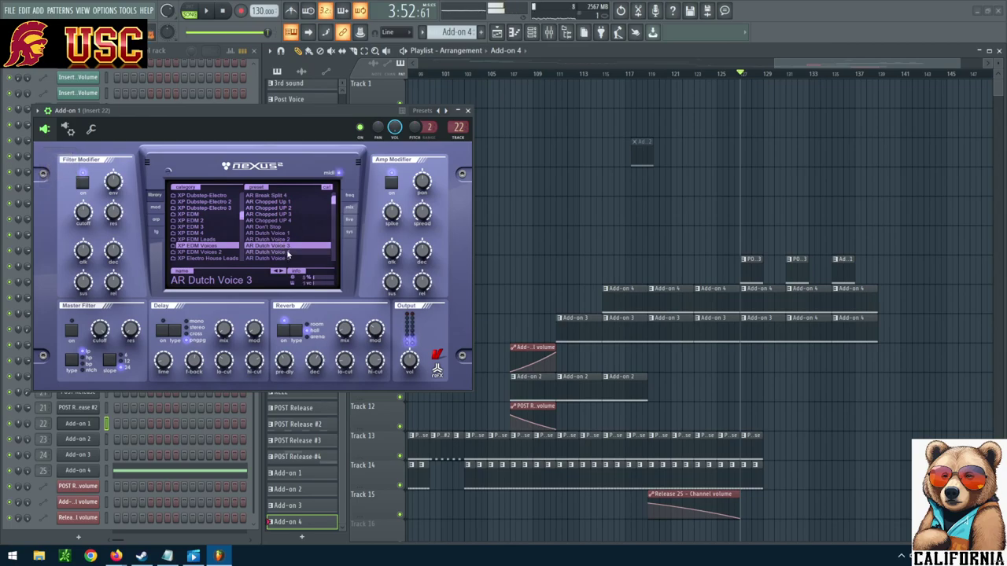
left_click(288, 258)
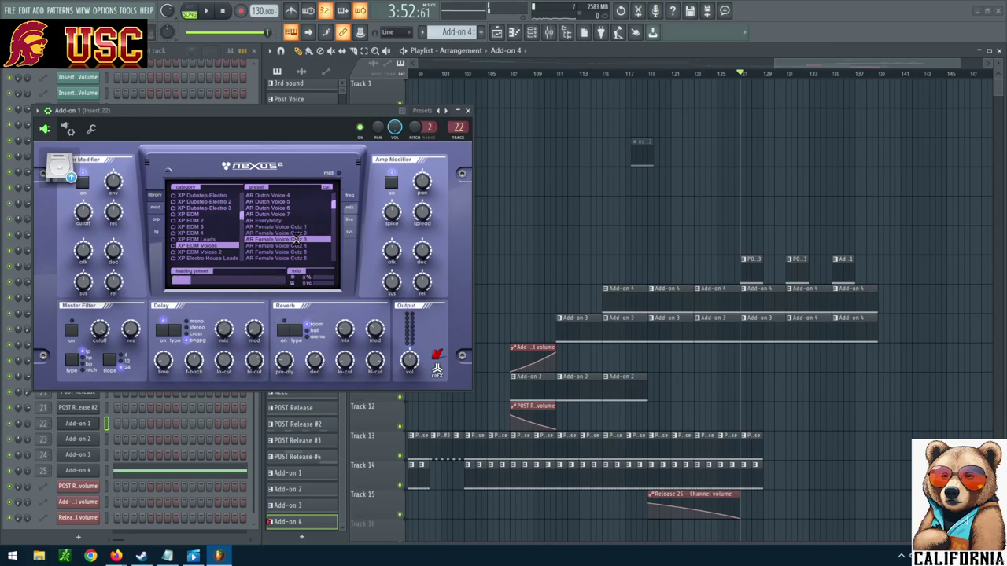
left_click(299, 251)
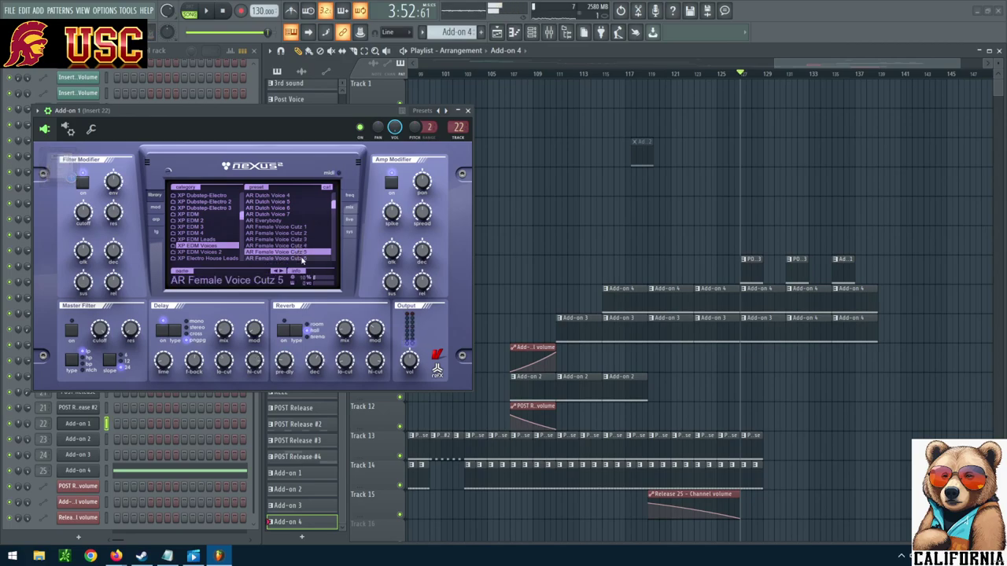
left_click(301, 258)
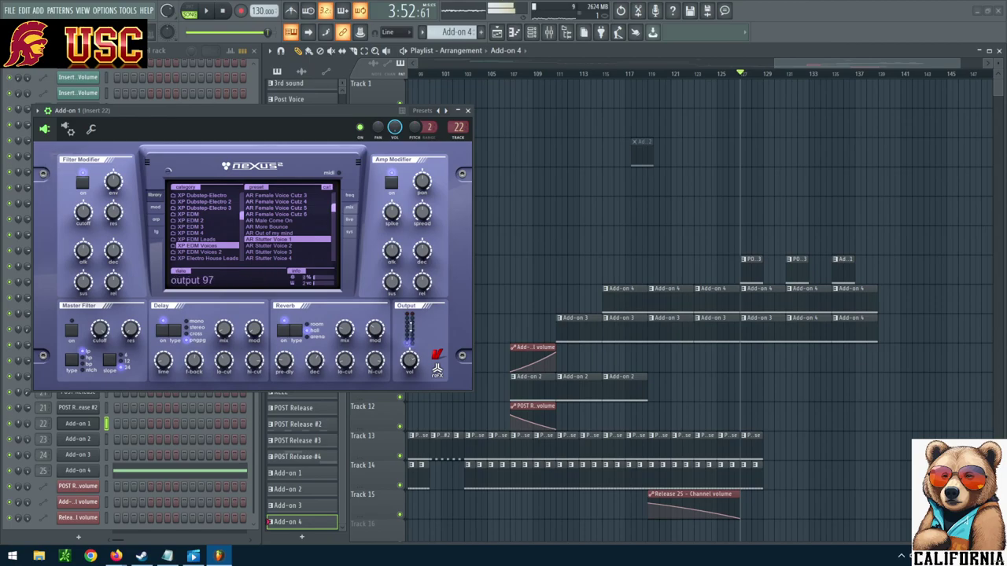
Play the outro from bar 127 and raise the Nexus output of Add-on 1 to 127.
left_click(208, 11)
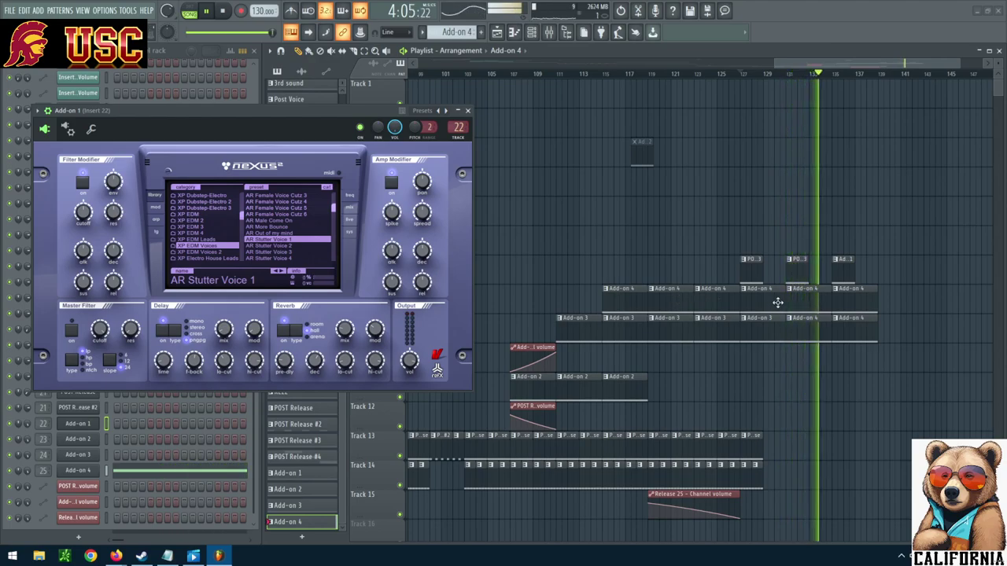
mouse_move(410, 362)
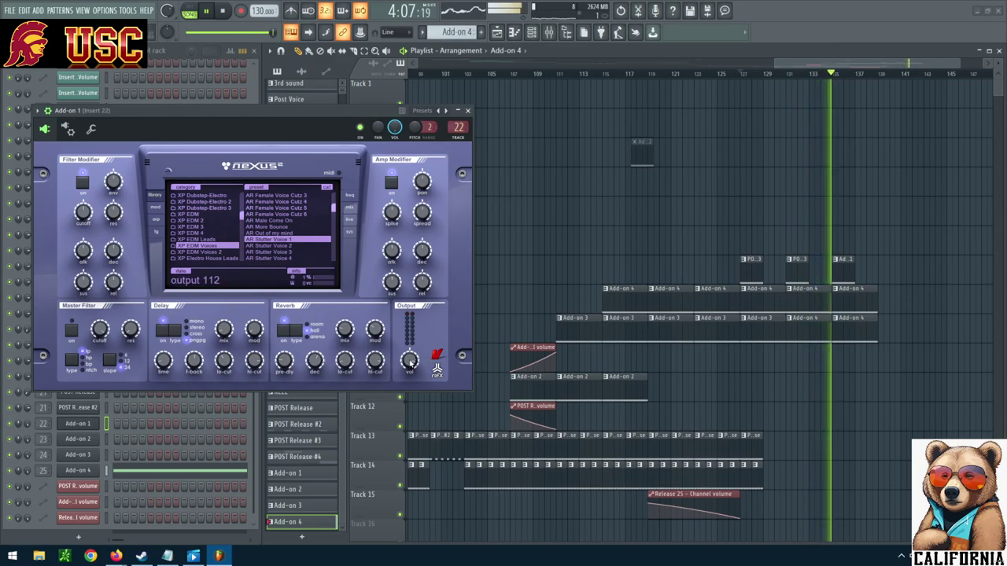
left_click_drag(410, 362, 409, 355)
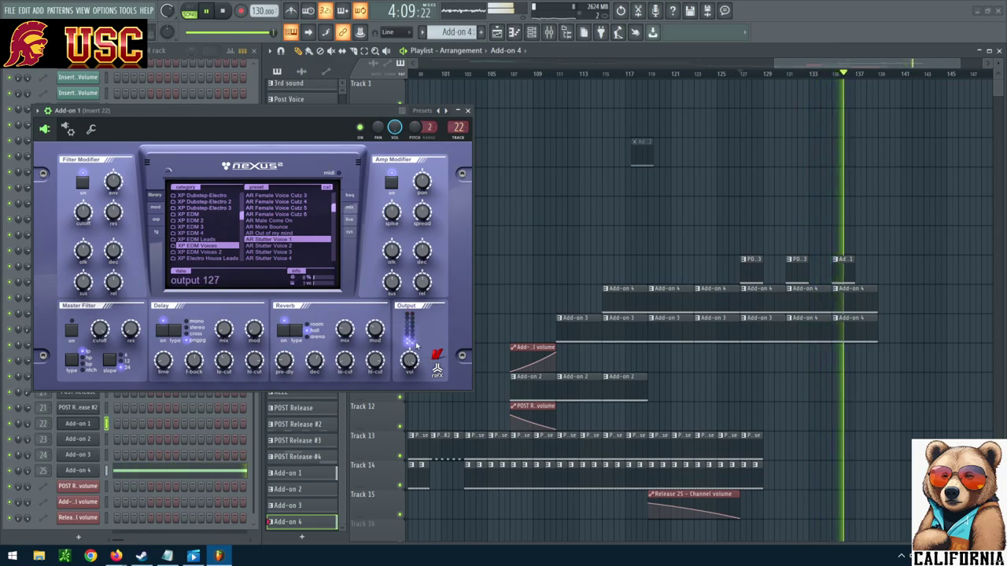
left_click(223, 13)
Try the BA Oi Bass preset for Add-on 1 in the outro with the bar 135 clips removed from Tracks 8 and 9.
left_click(306, 246)
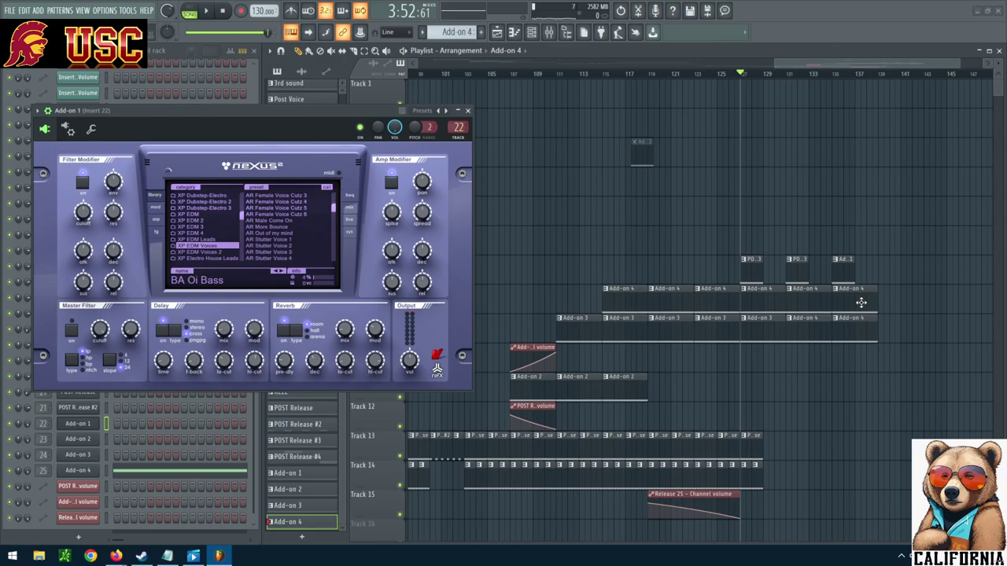
left_click(207, 12)
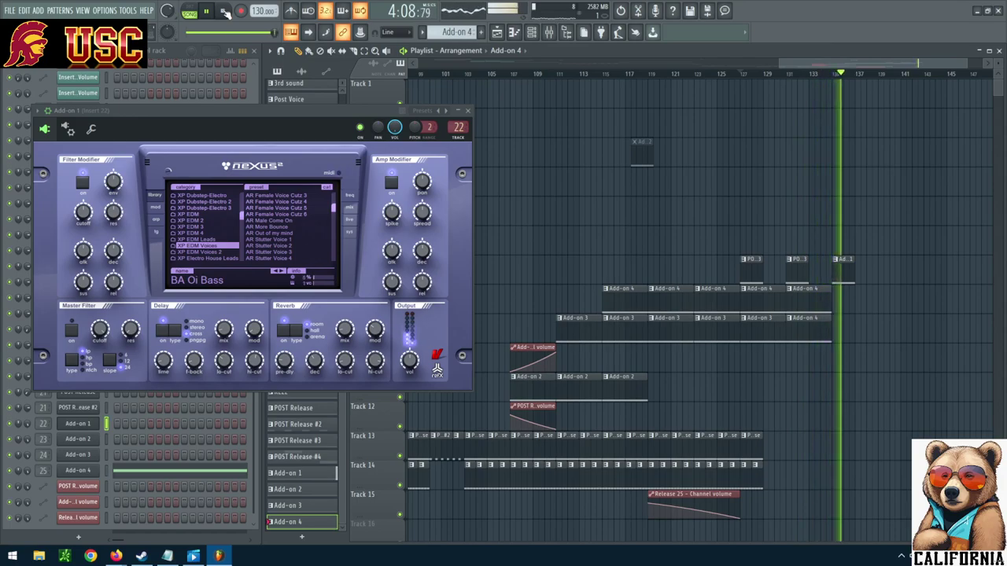
left_click(225, 11)
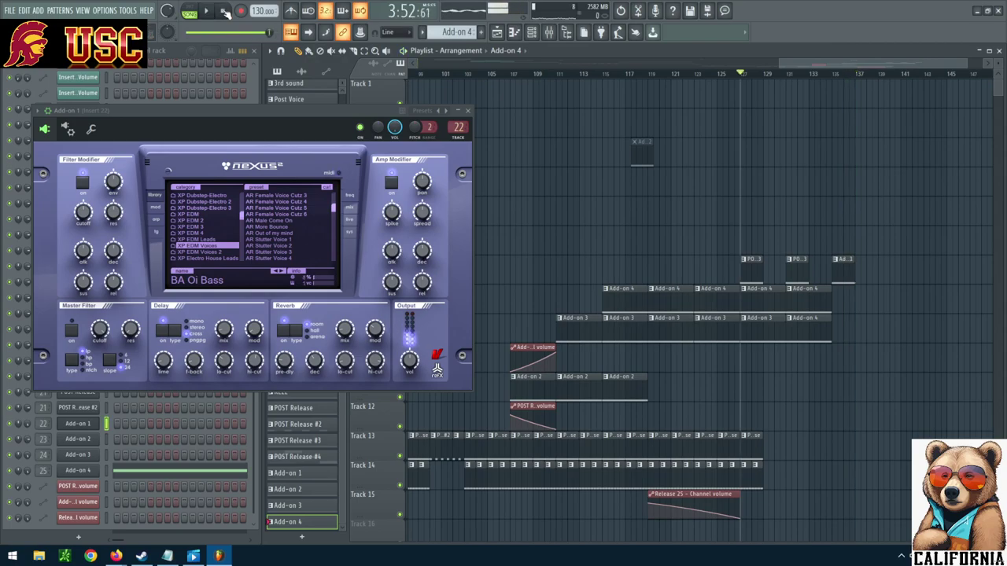
Load AR Stutter Voice 1 for Add-on 1 again and remove the Track 9 clip at bar 131 after playing the outro.
left_click(307, 245)
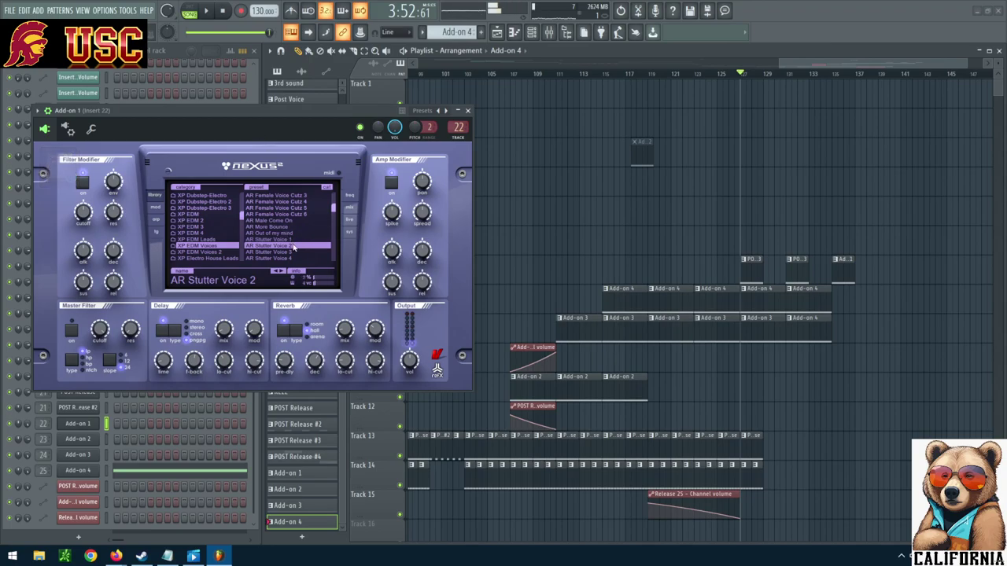
left_click(293, 251)
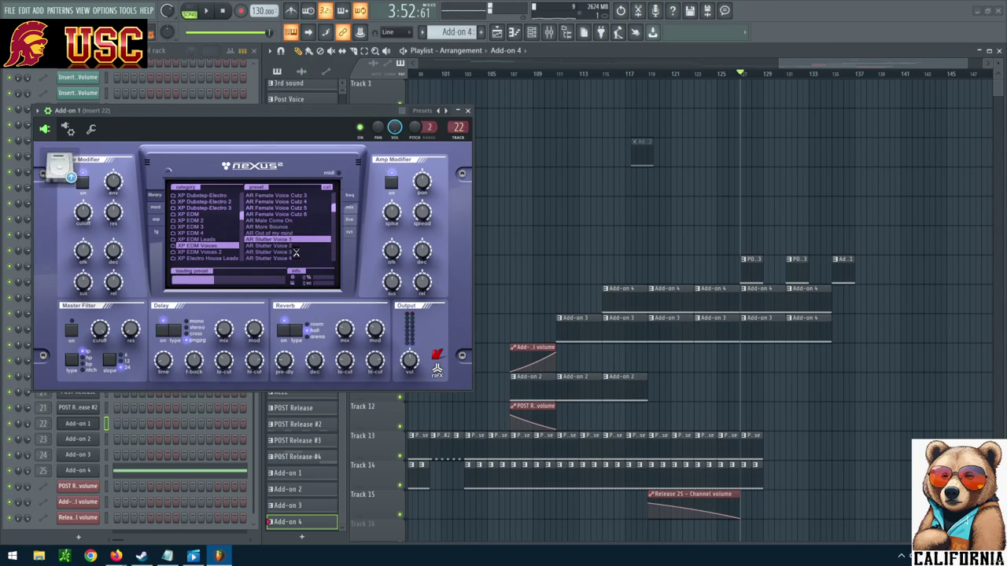
left_click(206, 11)
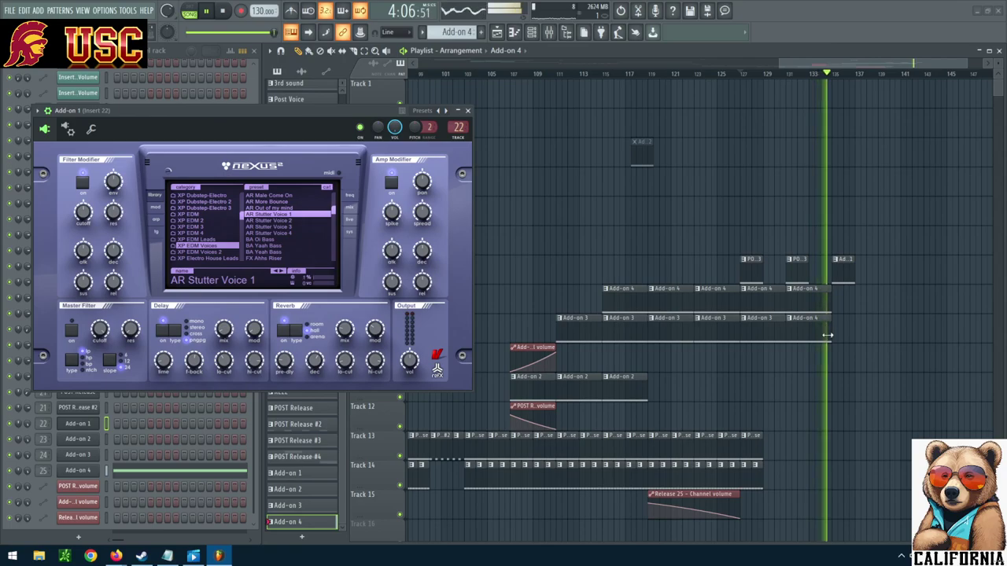
left_click(223, 11)
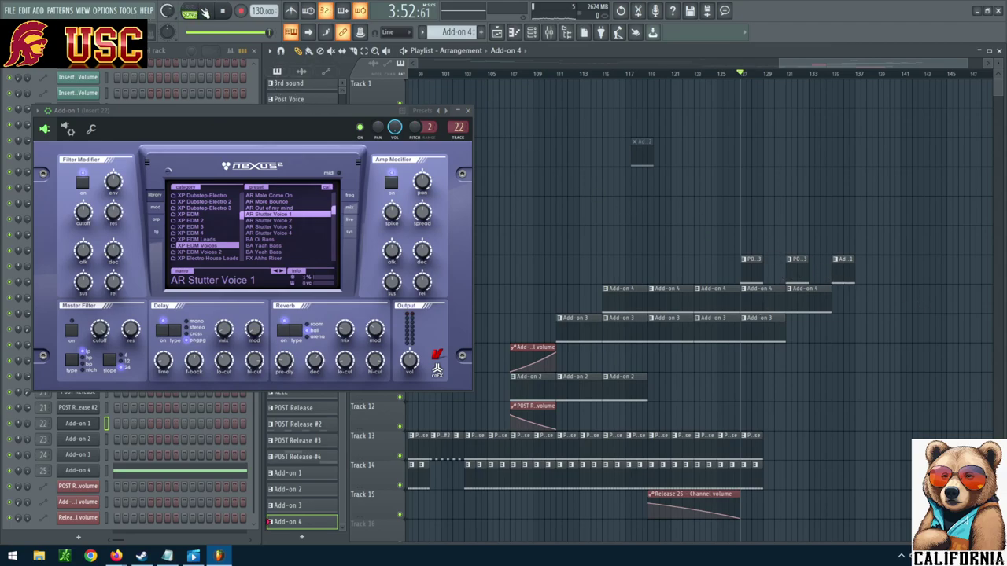
Play the outro from bar 127 through the Add-on 1 clip with the AR Stutter Voice 1 sound.
key("space")
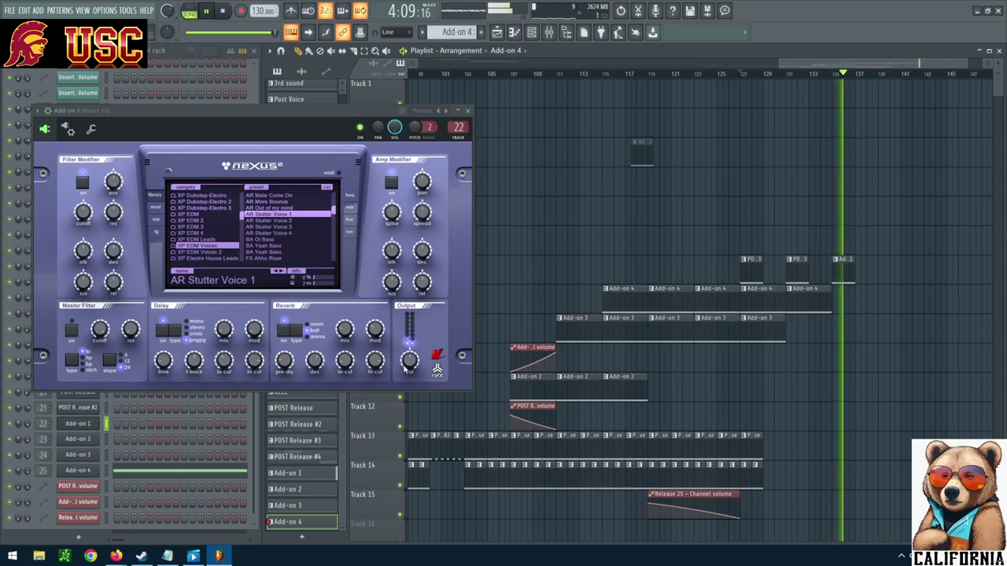
key("space")
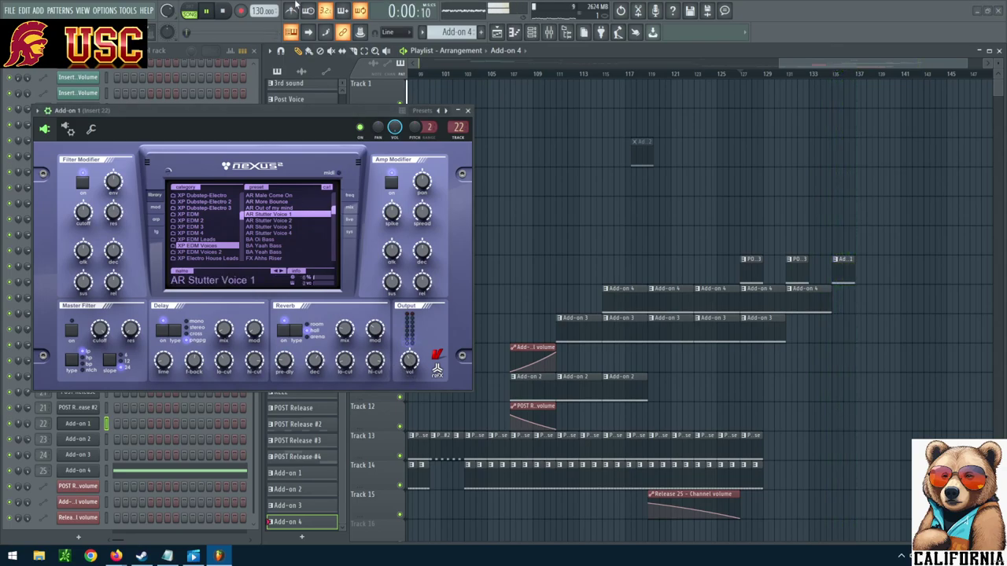
left_click(209, 12)
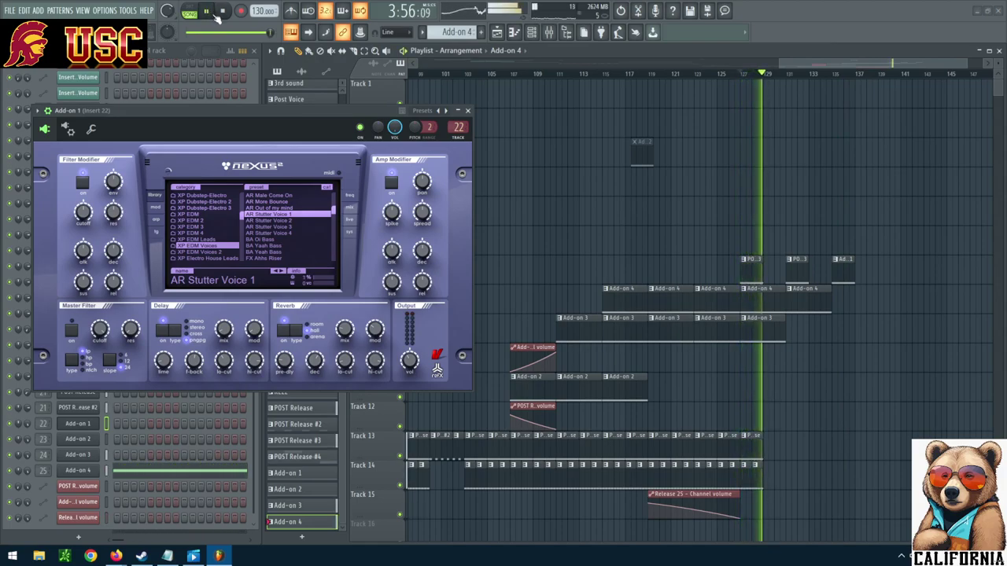
key("XF86AudioLowerVolume")
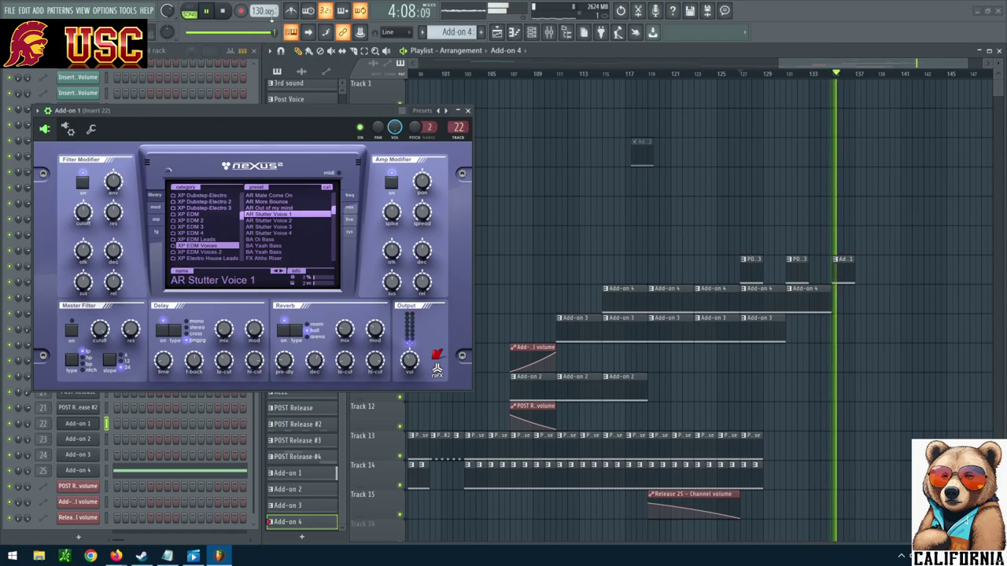
left_click(209, 12)
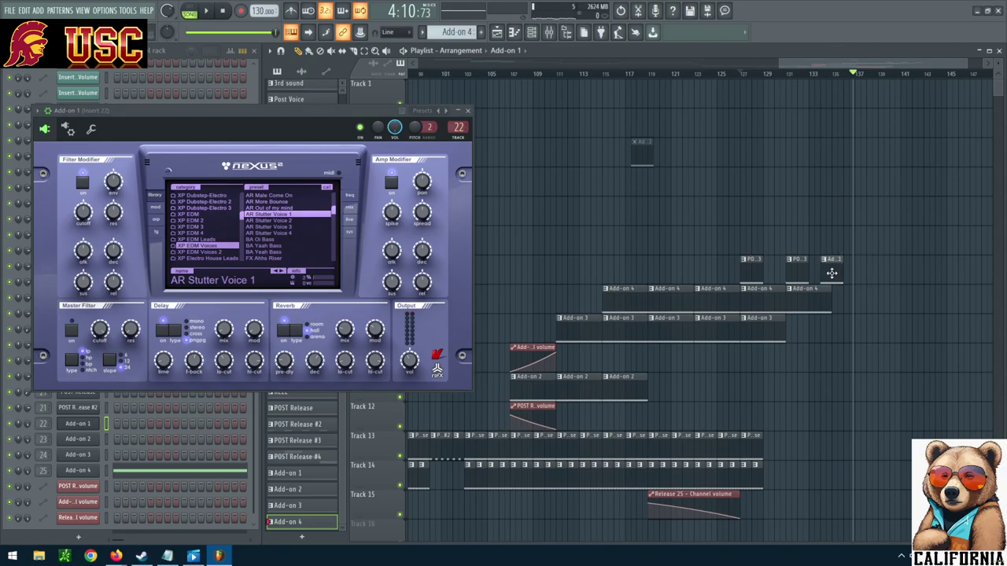
Place a four-bar Add-on 1 clip at bar 133 on Track 7 and play the outro from bar 127.
left_click(831, 273)
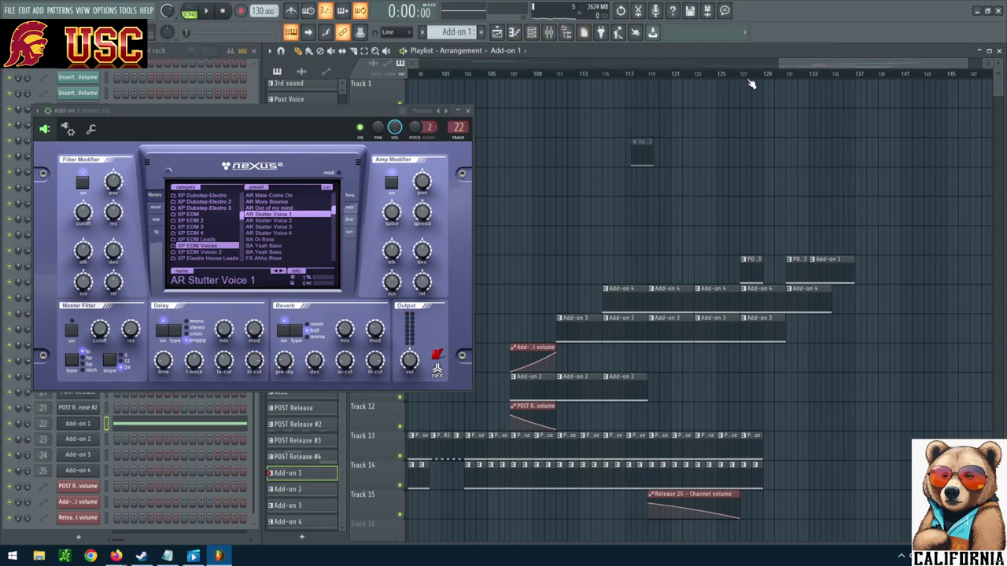
left_click(206, 11)
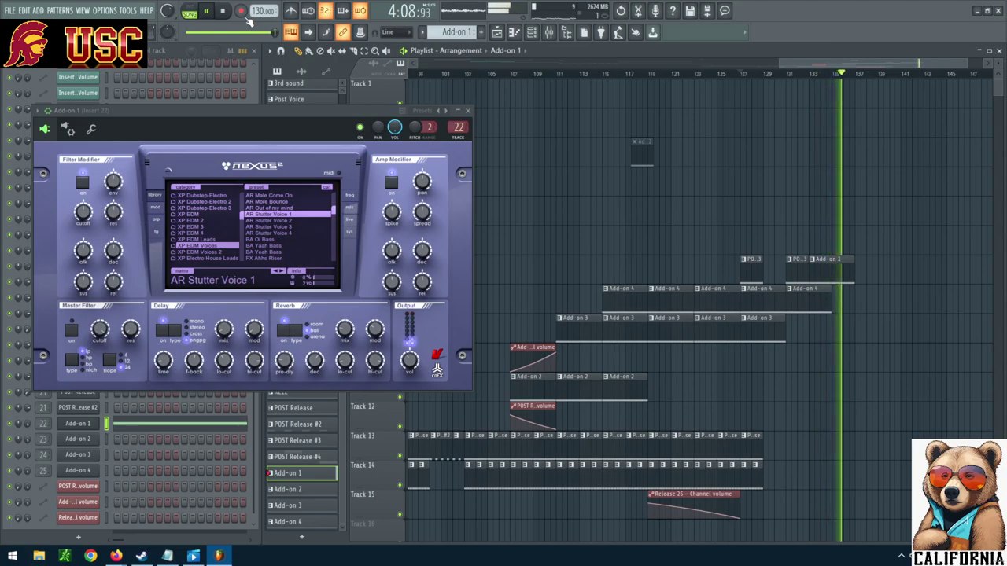
left_click(207, 11)
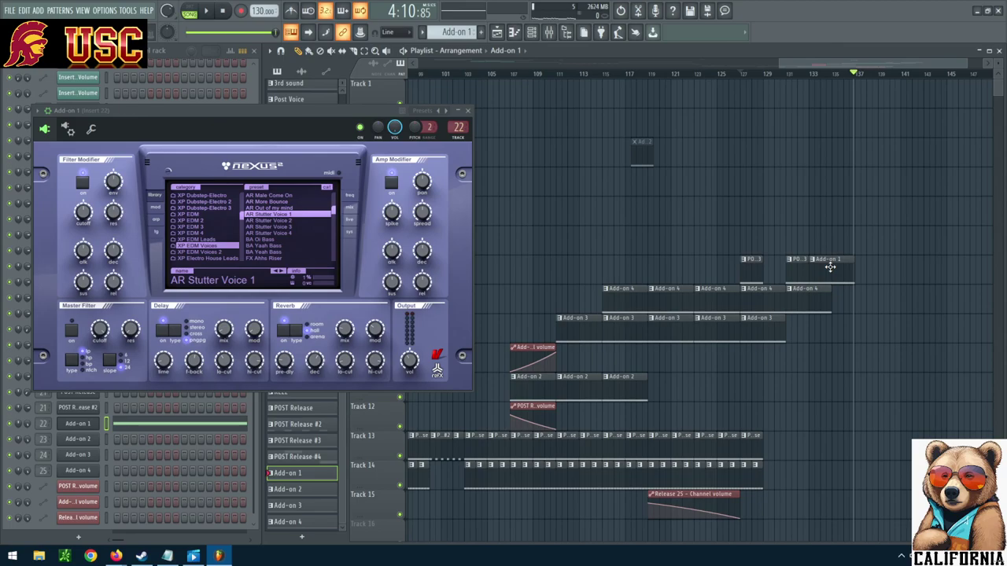
Move the Add-on 1 clip to bar 137 on Track 7, add a POST Release #3 clip at bar 135, and play the outro.
left_click_drag(863, 270, 892, 271)
left_click(792, 271)
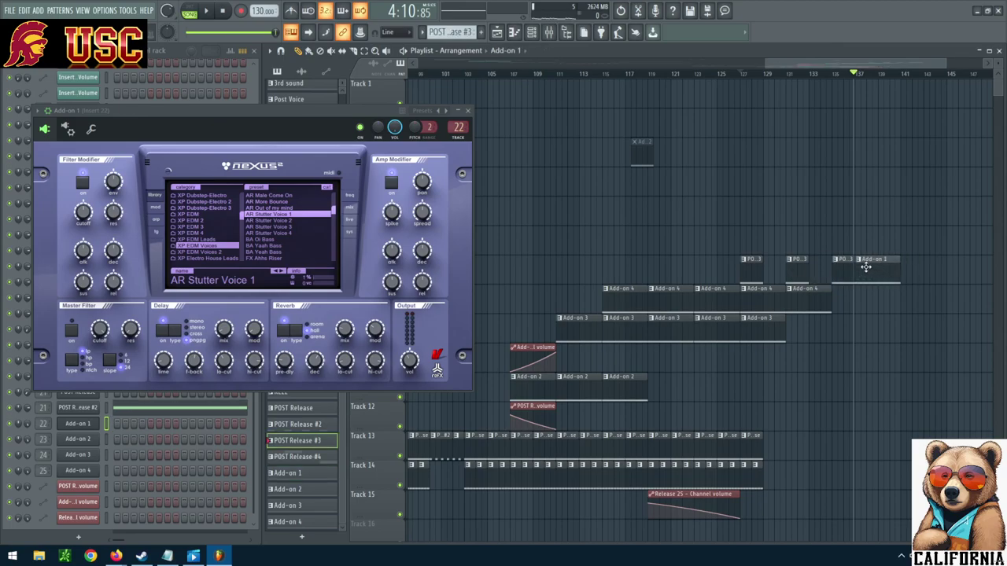
left_click(865, 268)
key("space")
left_click(224, 12)
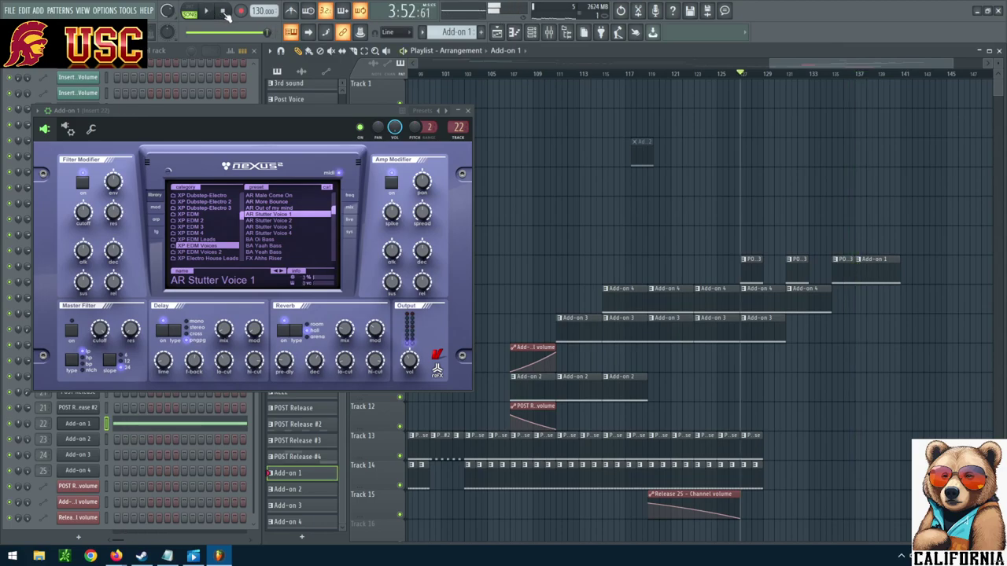
left_click(208, 12)
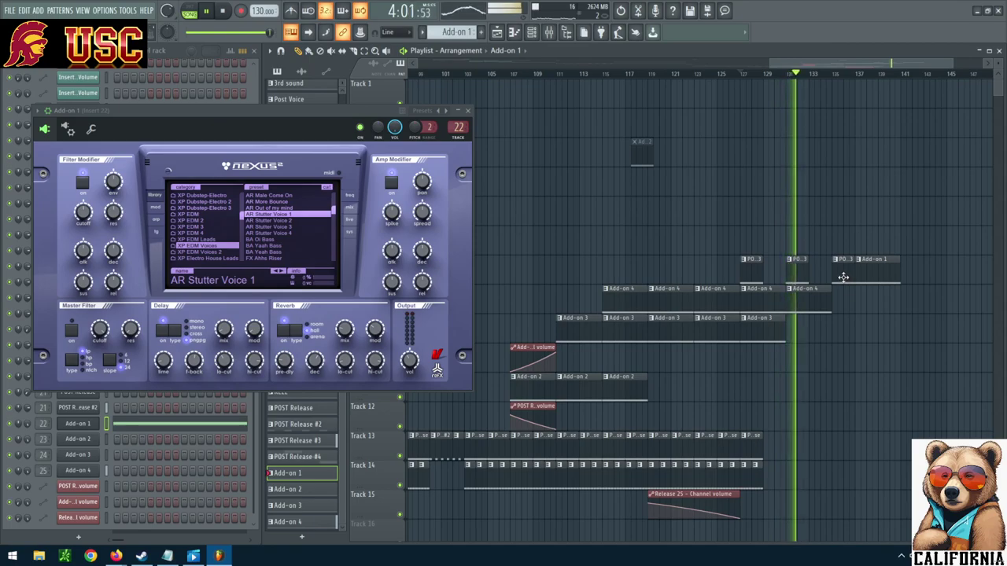
left_click(775, 329)
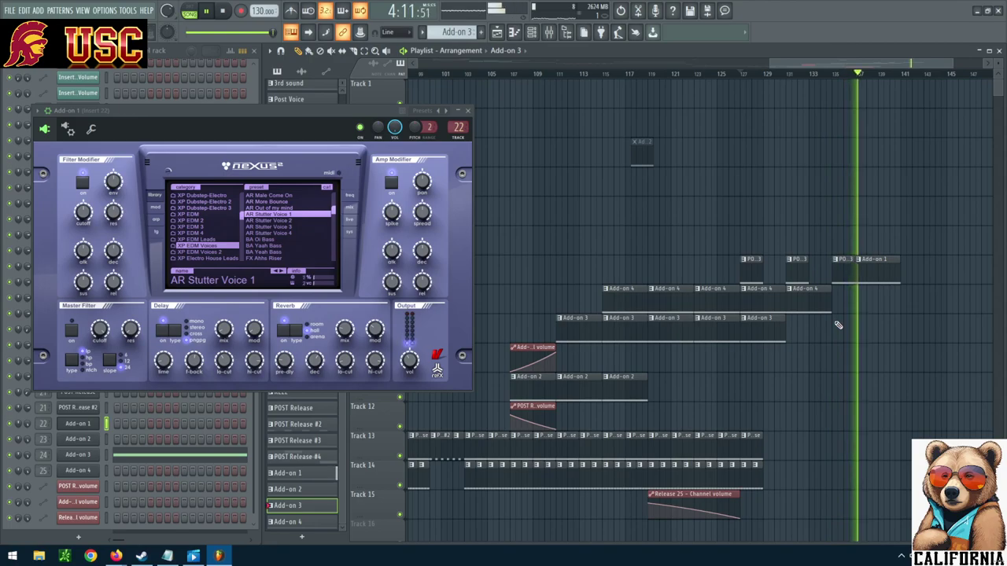
left_click(207, 11)
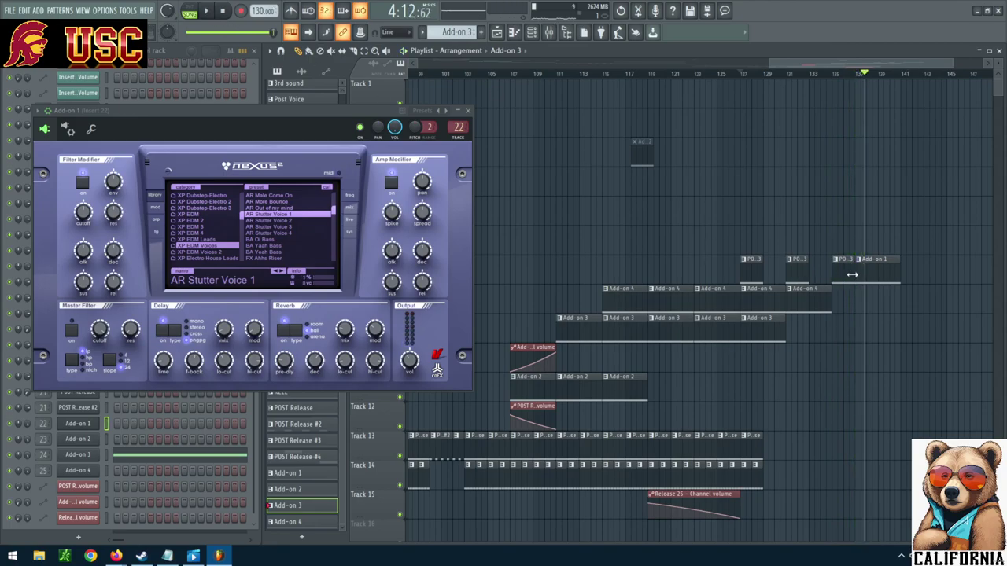
Shorten the three POST Release #3 clips on Track 7 to one bar and play the outro with Add-on 1 moved to bar 136.
left_click_drag(861, 268, 872, 269)
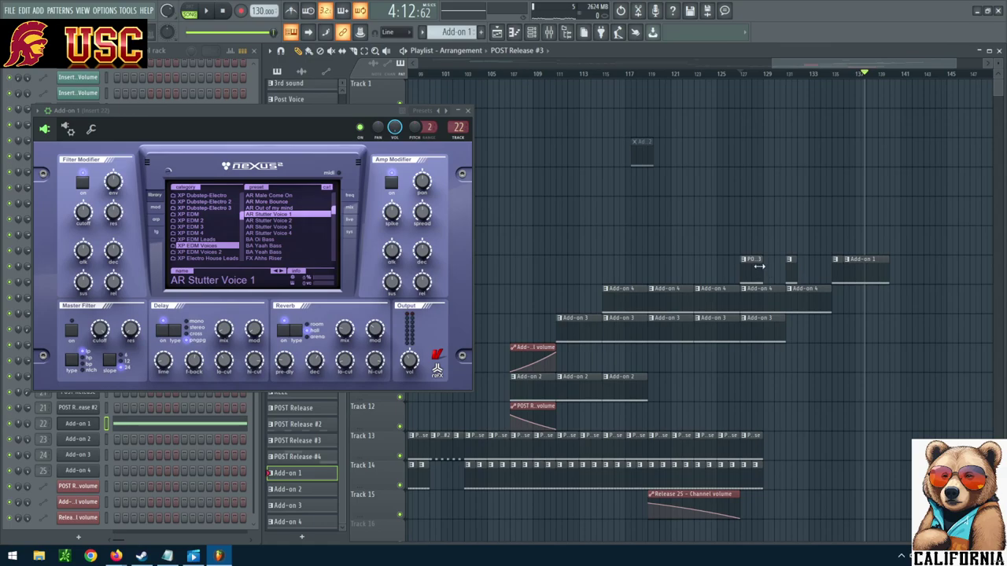
left_click(208, 11)
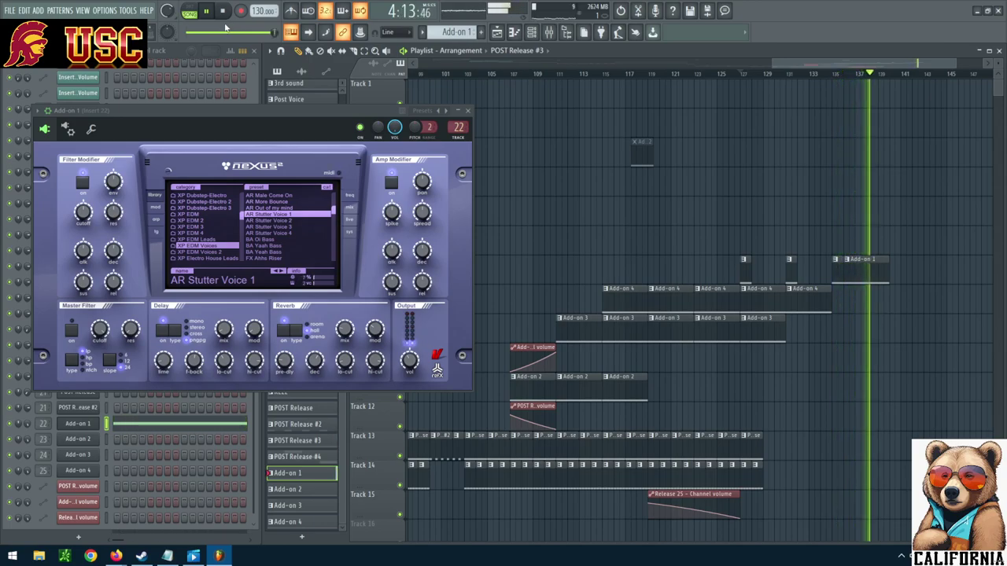
left_click(224, 11)
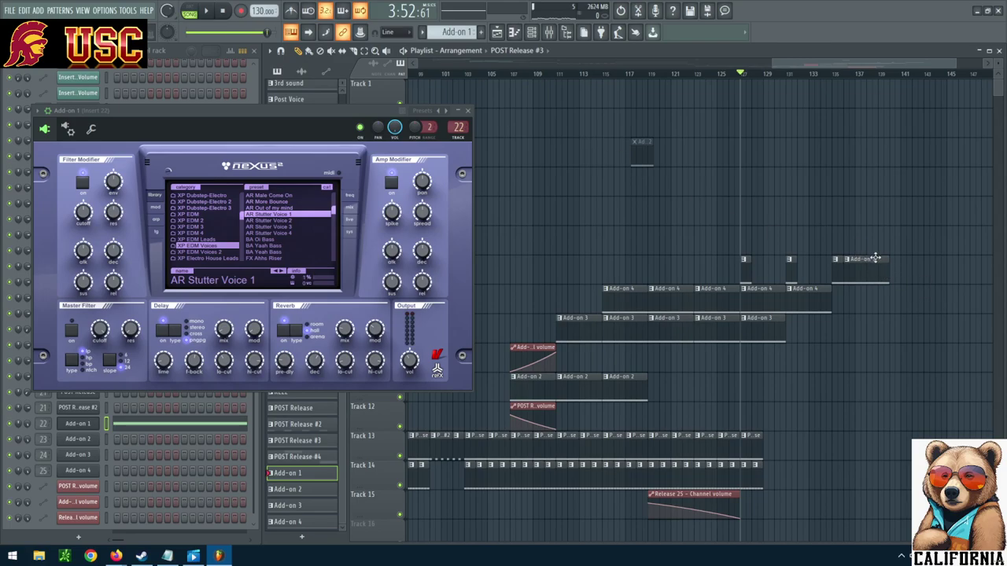
left_click(207, 12)
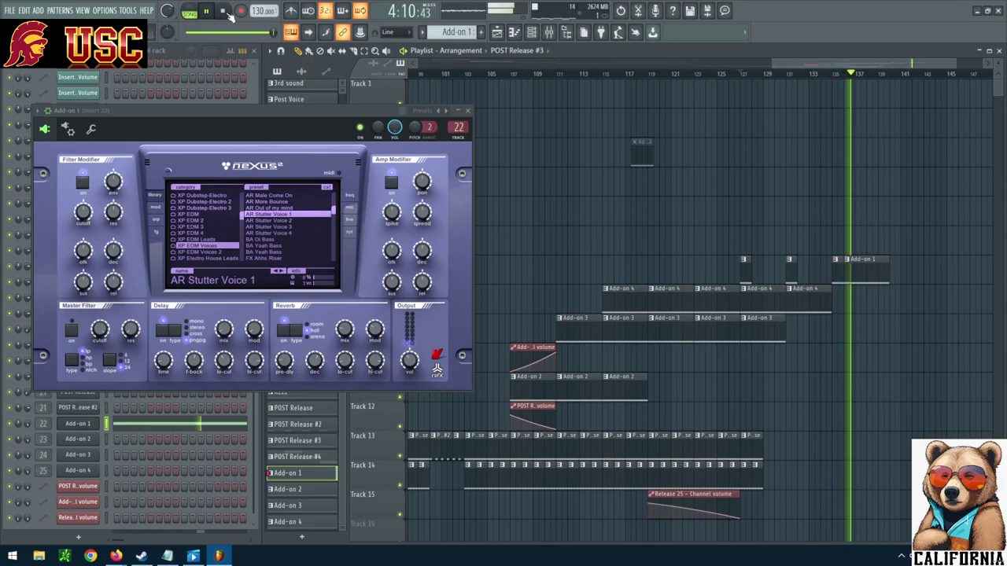
left_click(225, 12)
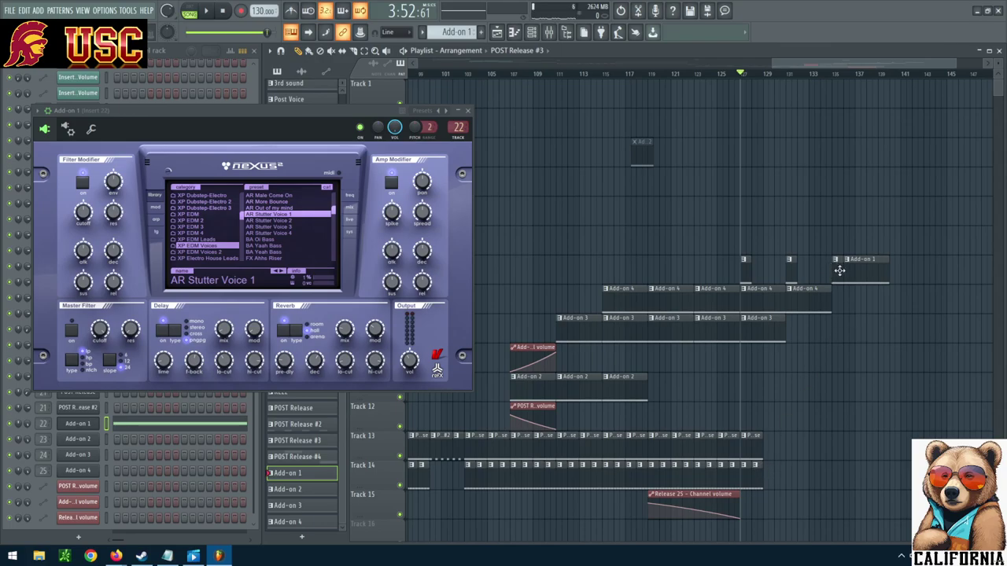
Add an Add-on 4 clip at bar 135 on Track 8 and check its notes in the piano roll.
left_click(815, 302)
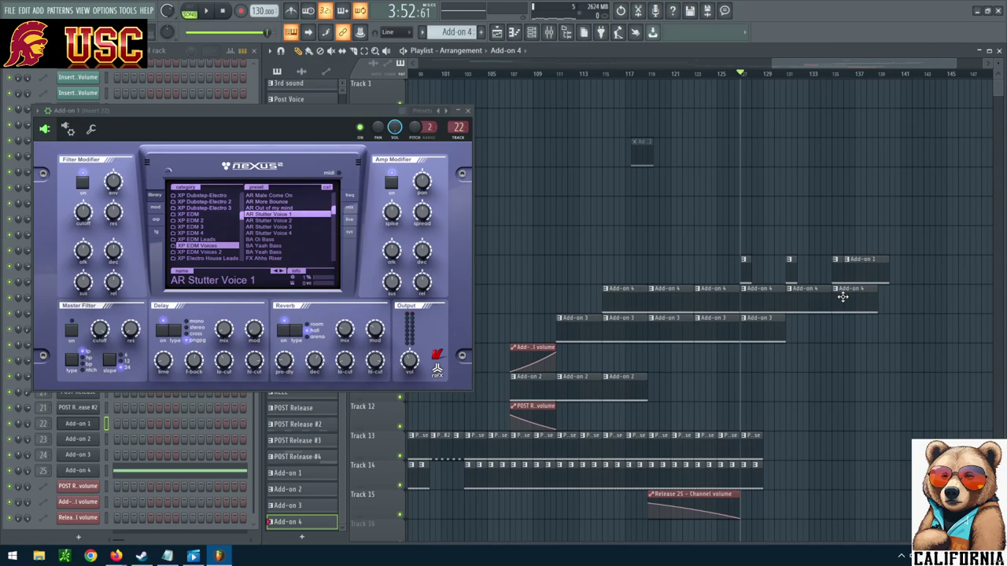
left_click(468, 111)
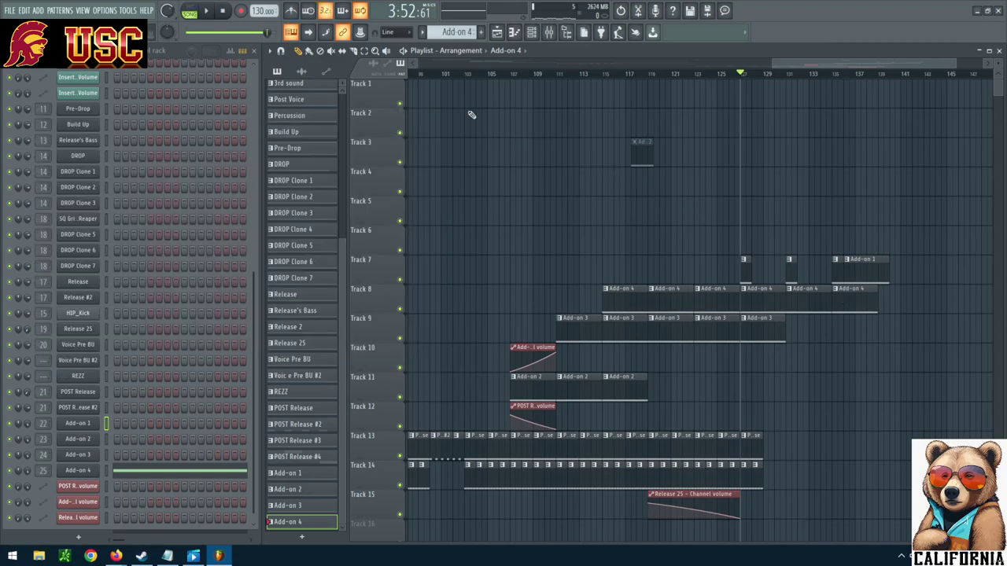
double_click(845, 306)
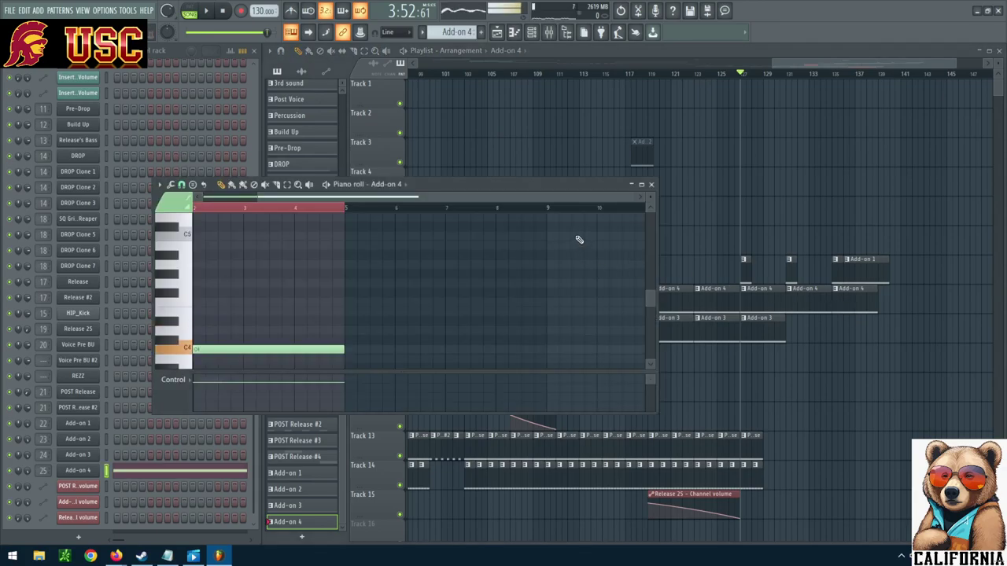
left_click(651, 185)
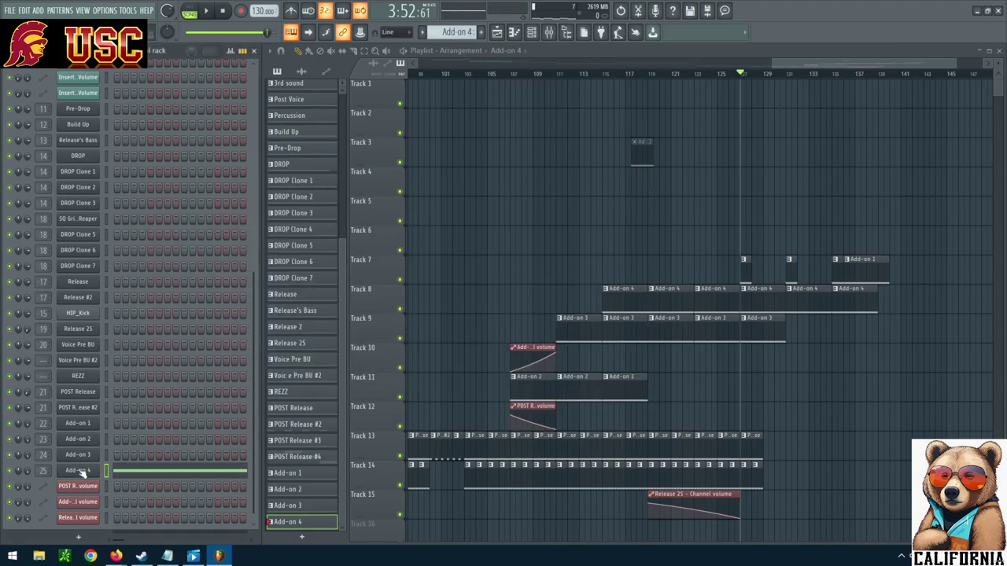
Create an automation clip for the channel volume of Add-on 4.
left_click(83, 470)
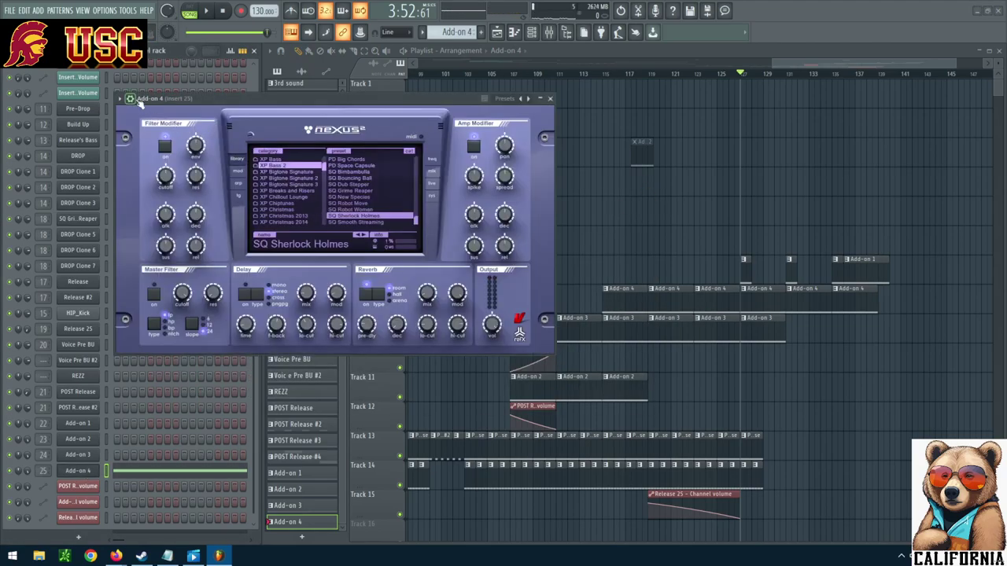
left_click(132, 99)
left_click(149, 116)
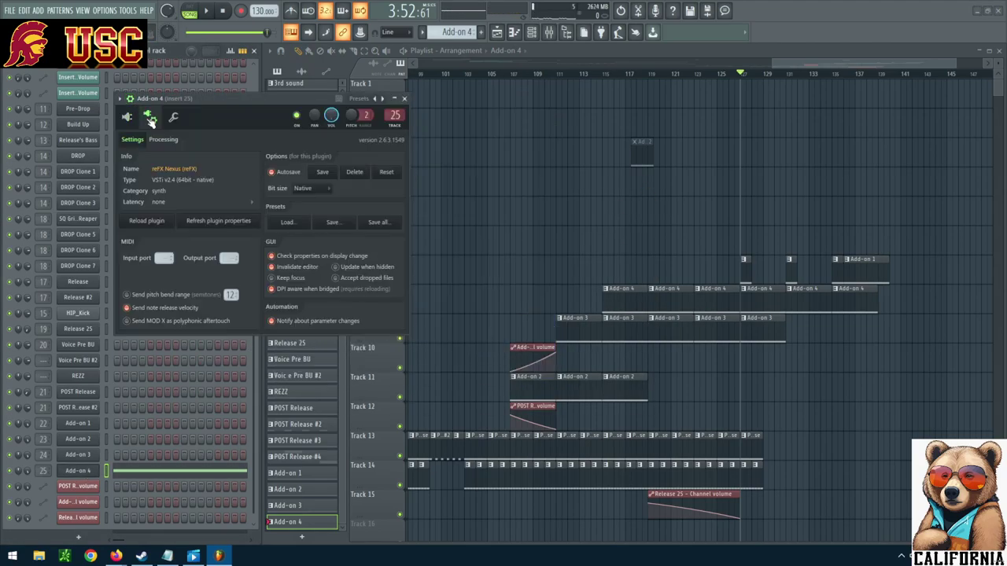
right_click(330, 116)
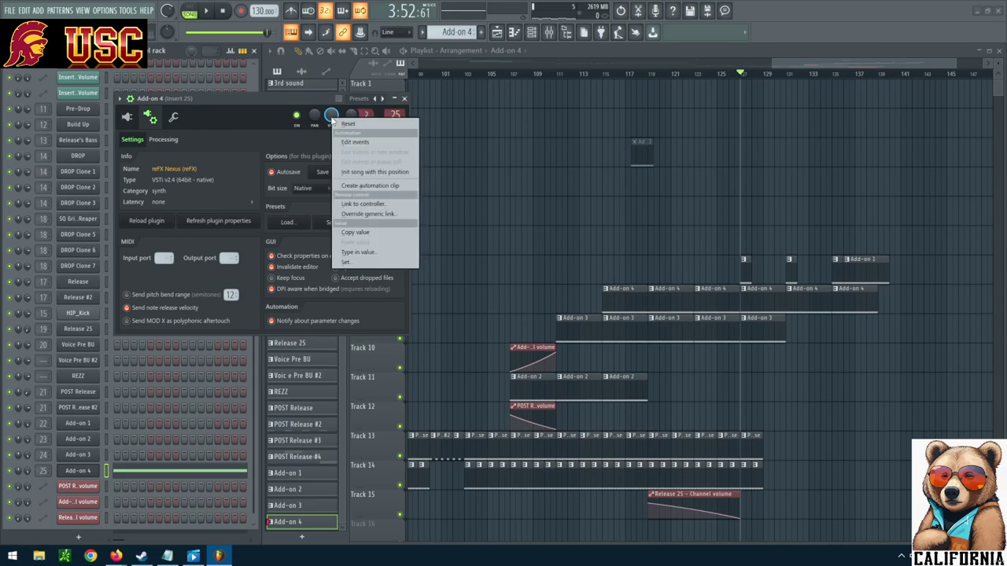
left_click(407, 187)
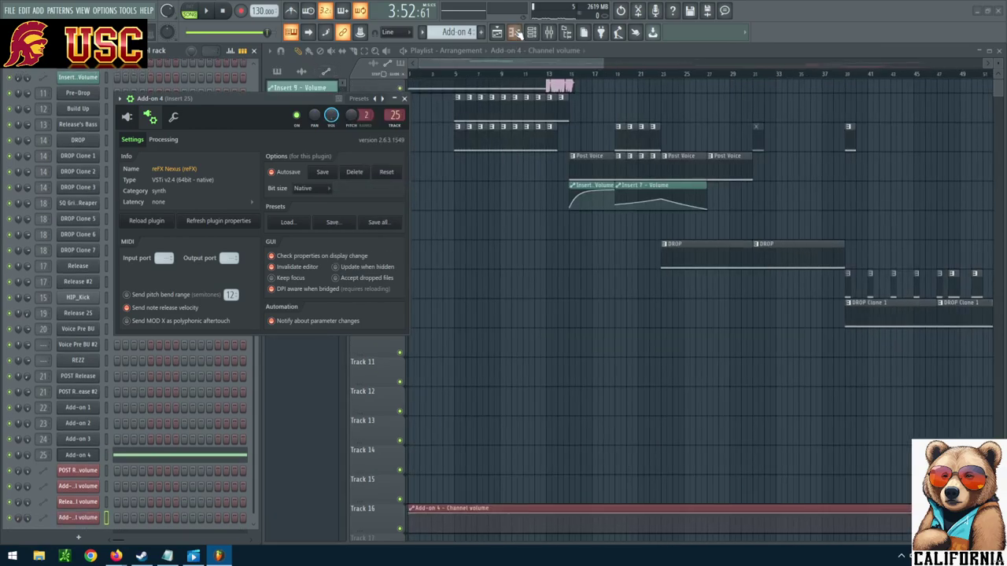
Shorten the Add-on 4 volume automation clip to about three bars, remove it from Track 16 and close the channel settings.
left_click_drag(543, 63, 929, 106)
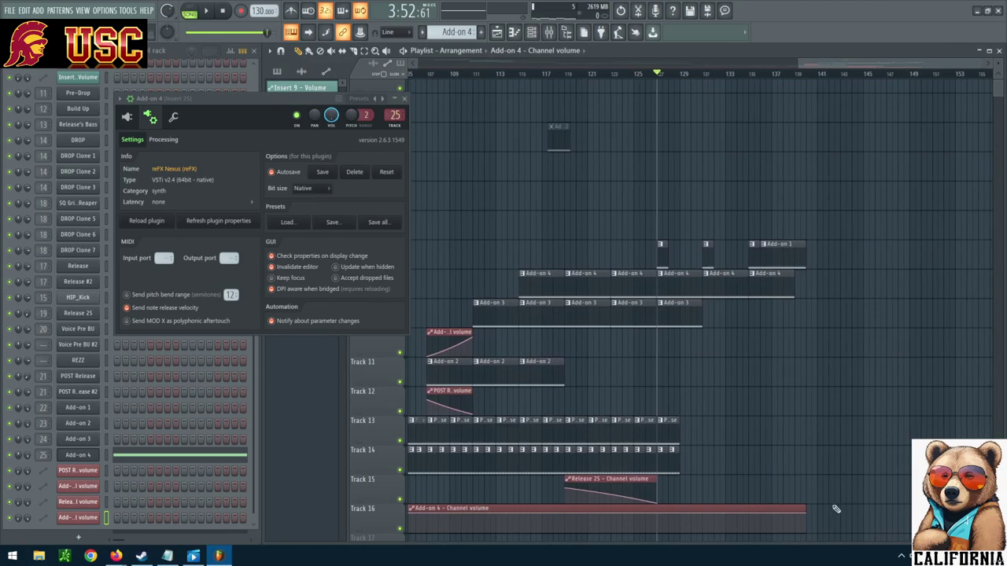
left_click_drag(807, 509, 43, 517)
left_click_drag(349, 515, 434, 516)
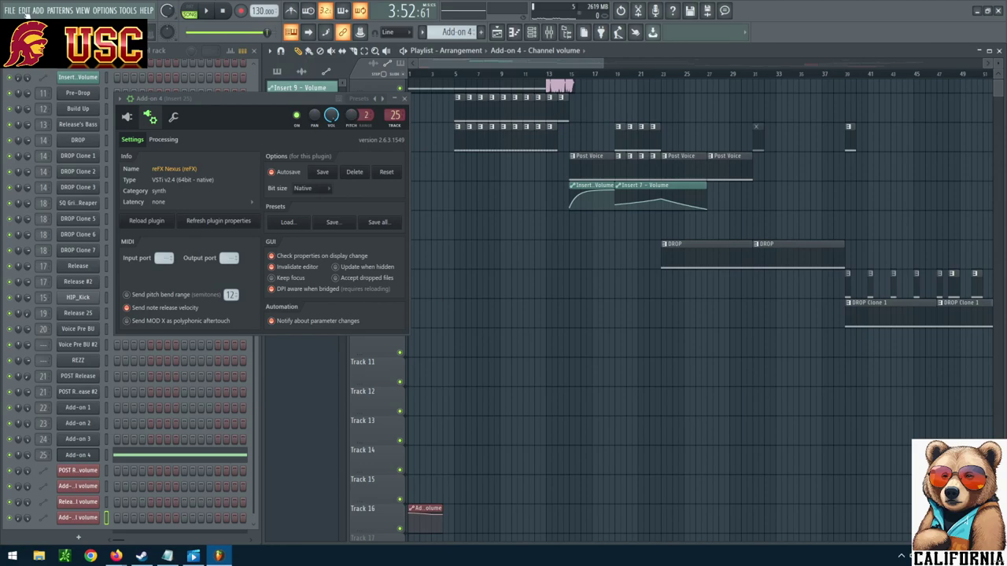
key("ctrl+z")
right_click(434, 508)
left_click(404, 98)
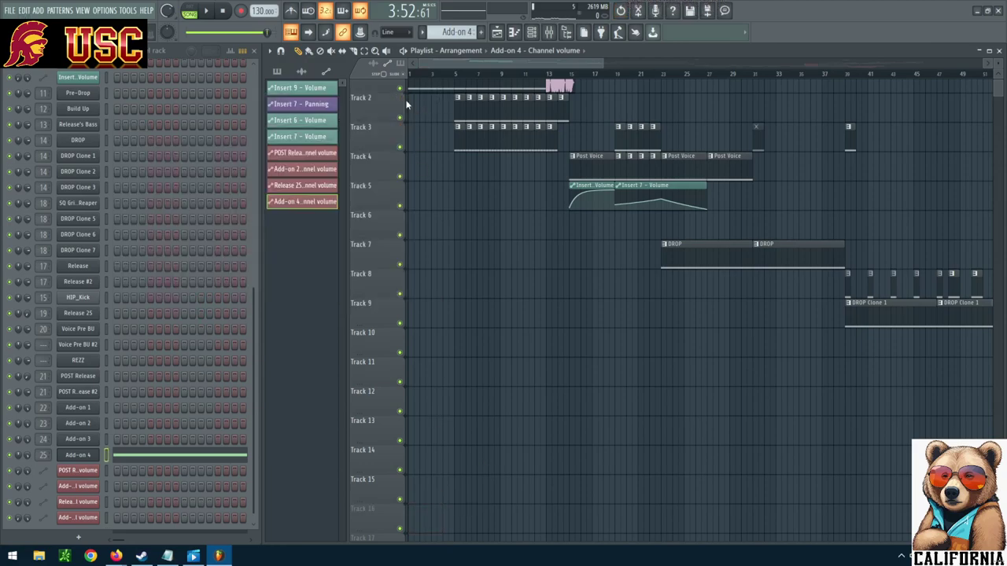
Place the Add-on 4 volume automation at bar 133 on Track 9, extend it to four bars and shape it into a curved fade-out.
left_click_drag(510, 61, 904, 53)
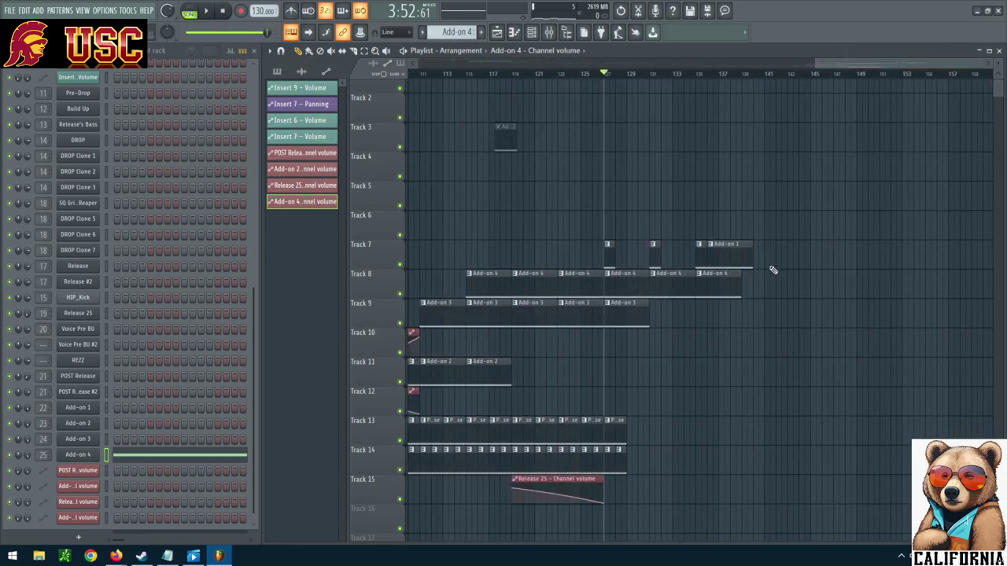
left_click(677, 307)
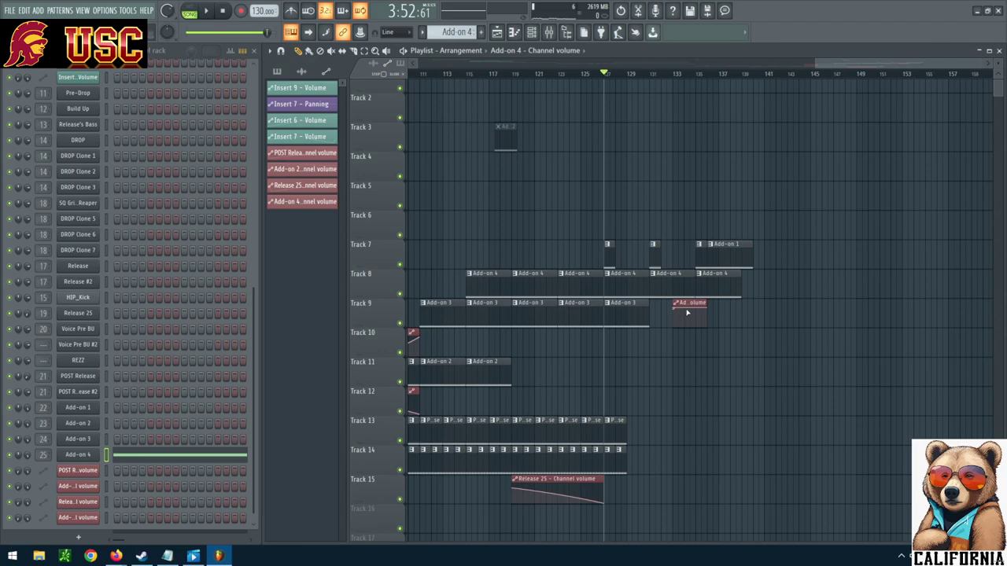
left_click_drag(707, 307, 718, 303)
left_click_drag(720, 309, 723, 321)
left_click_drag(720, 318, 722, 333)
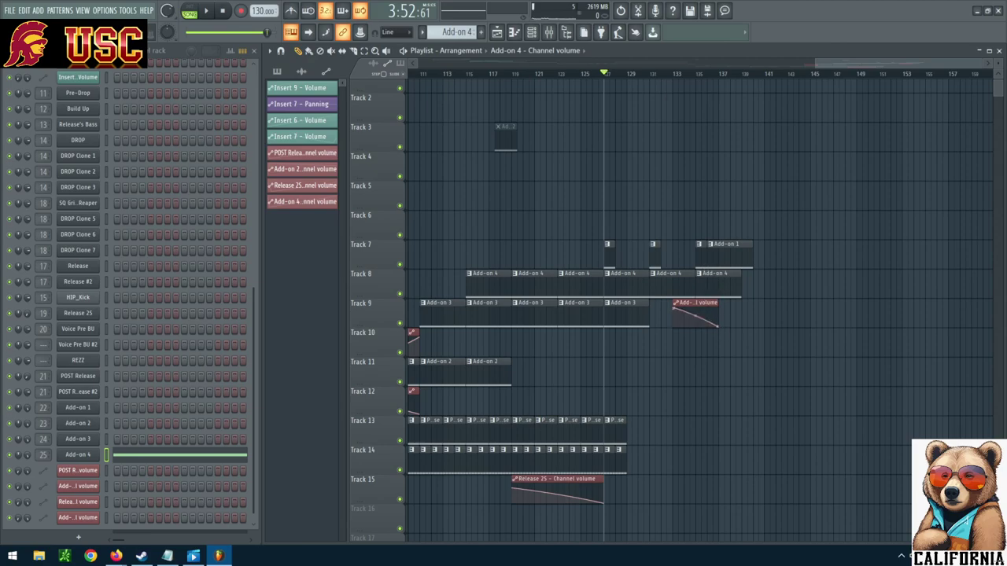
left_click_drag(697, 315, 696, 317)
Play the outro from bar 127 to check the Add-on 4 volume fade.
left_click(207, 12)
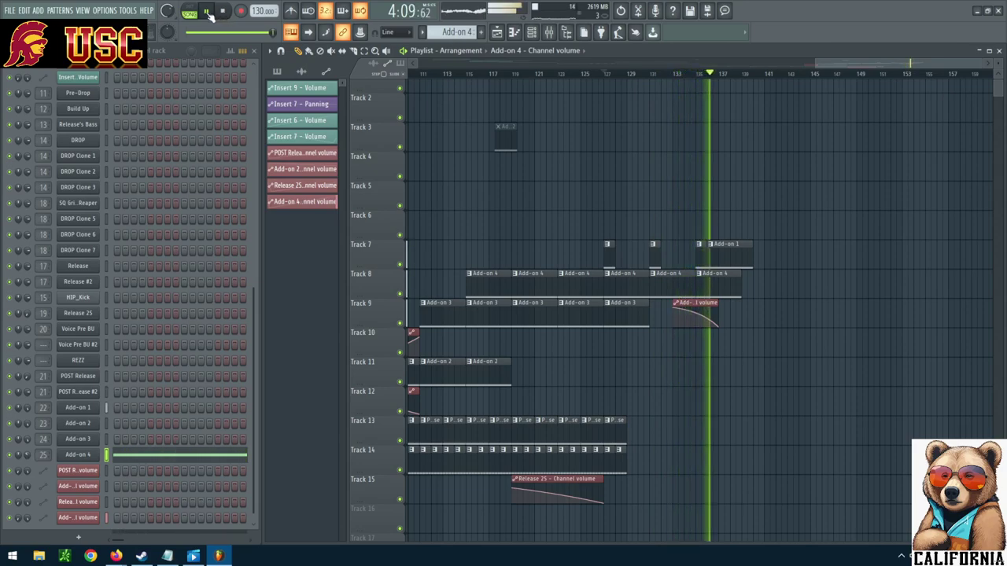
left_click(208, 12)
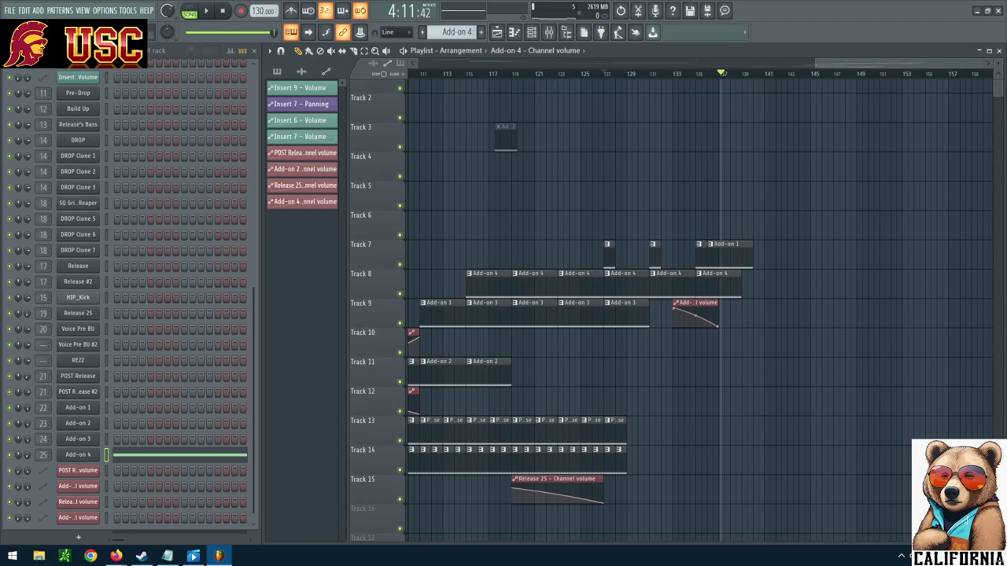
left_click(223, 11)
left_click(208, 12)
left_click(222, 11)
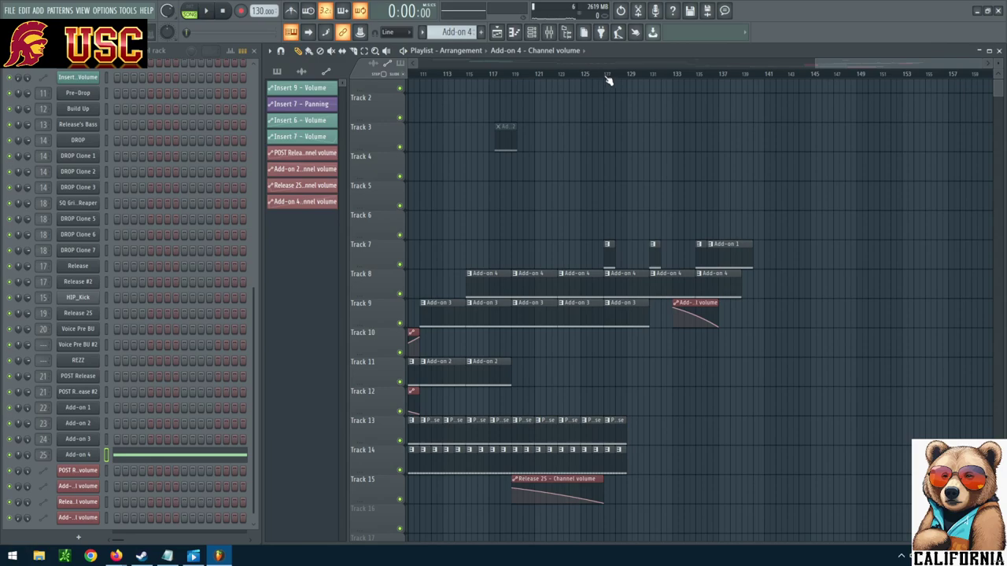
left_click(605, 75)
left_click(206, 12)
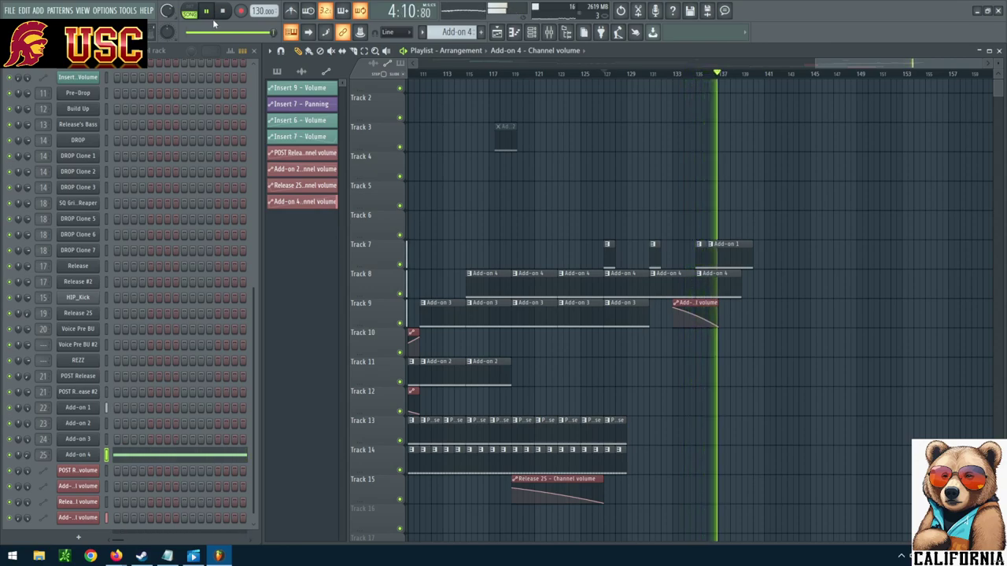
left_click(224, 11)
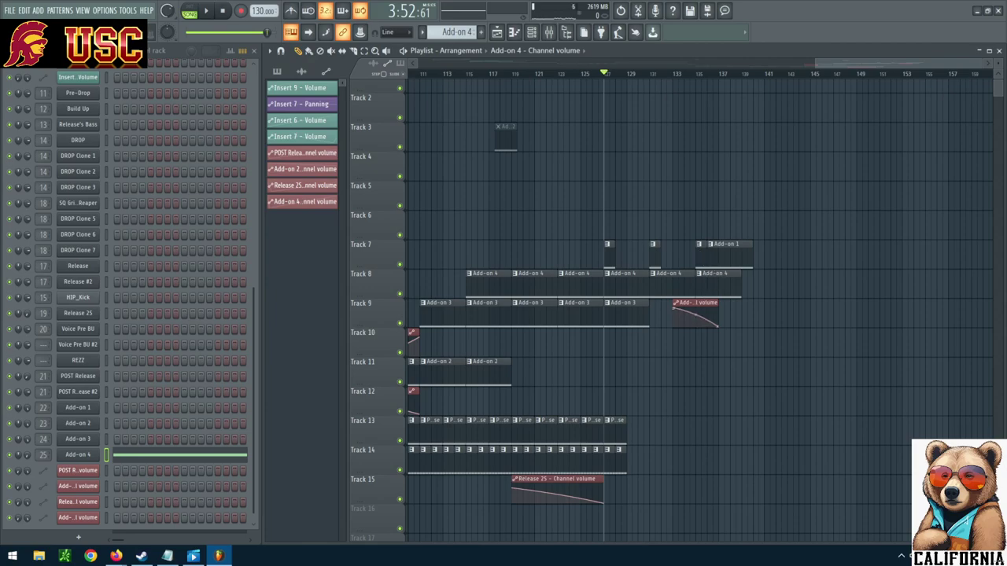
Identify the channel used by the short clip at bar 135 on Track 7 and create a channel volume automation clip for POST Release #2.
double_click(702, 262)
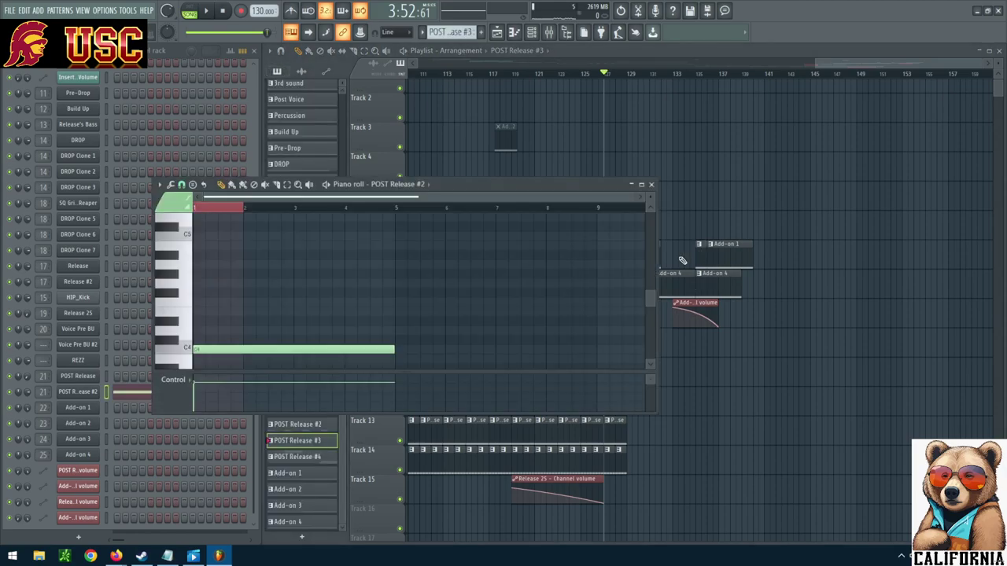
left_click(652, 184)
left_click(87, 393)
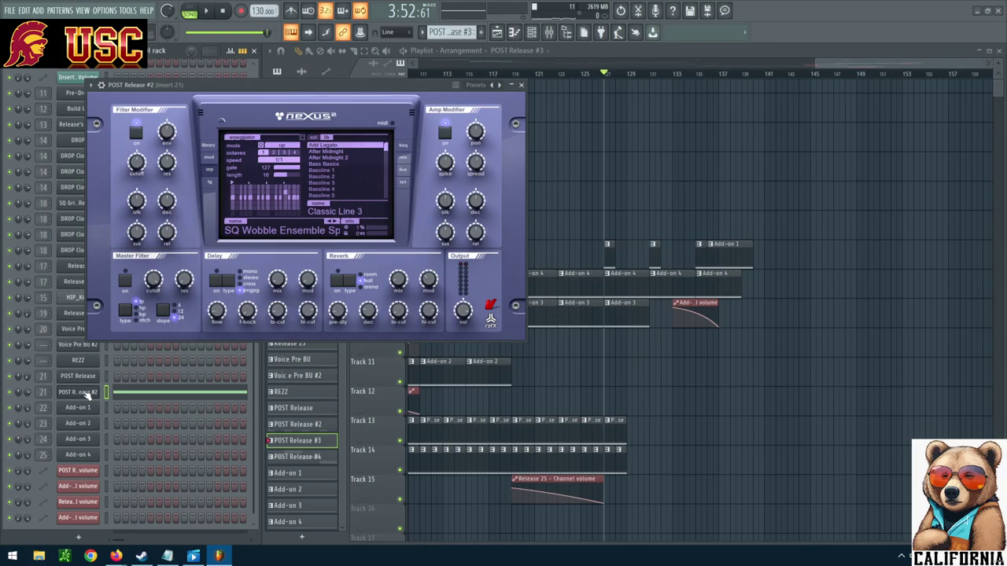
left_click(102, 85)
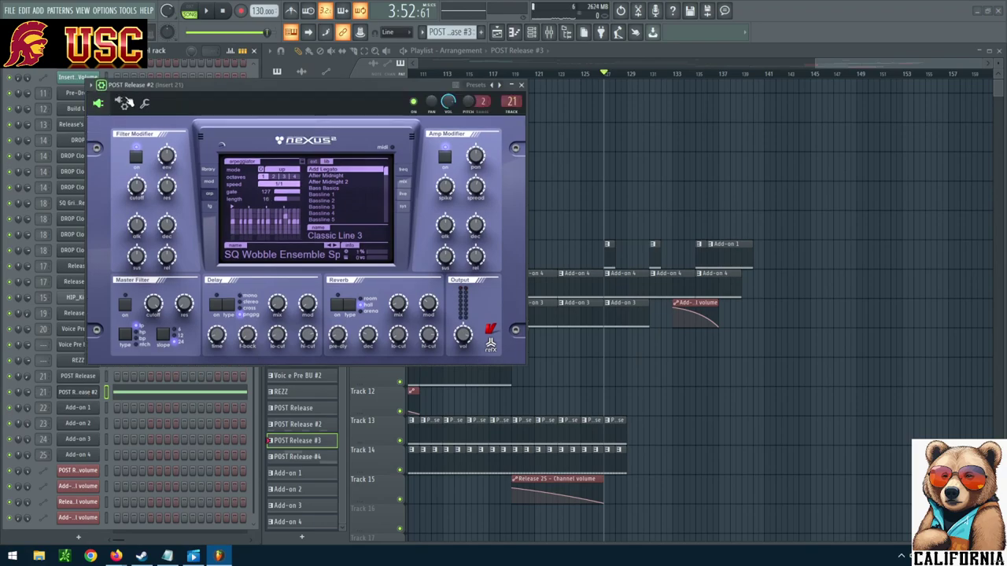
left_click(124, 103)
right_click(304, 110)
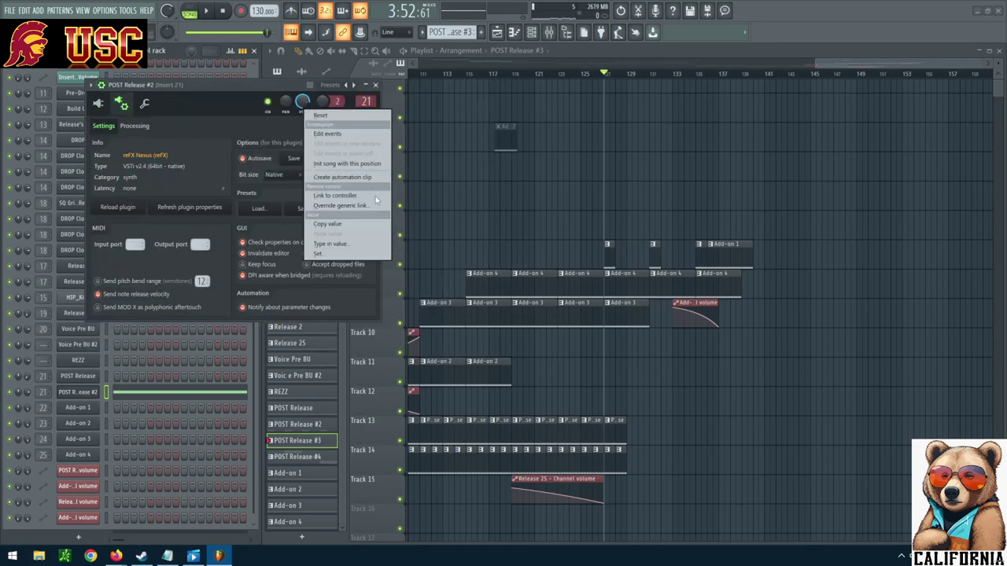
left_click(342, 177)
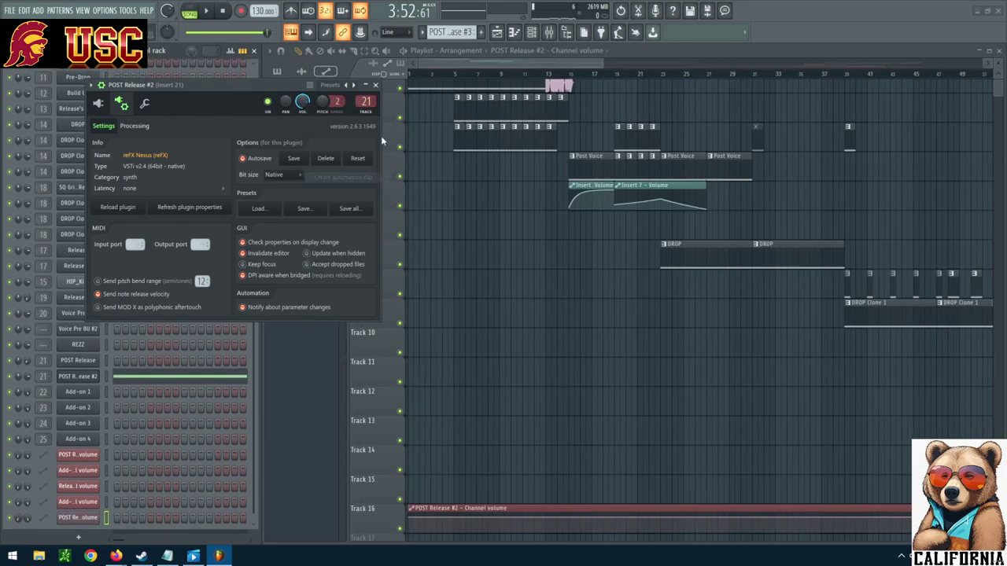
Close the channel settings, shorten the POST Release #2 volume automation clip to about three bars and remove it from Track 16.
left_click(376, 84)
left_click_drag(591, 68, 913, 89)
left_click_drag(779, 63, 447, 464)
right_click(429, 473)
Place the POST Release #2 volume automation at bar 132 on Track 6, shape it into a slight downward curve and play the outro.
left_click_drag(571, 63, 954, 42)
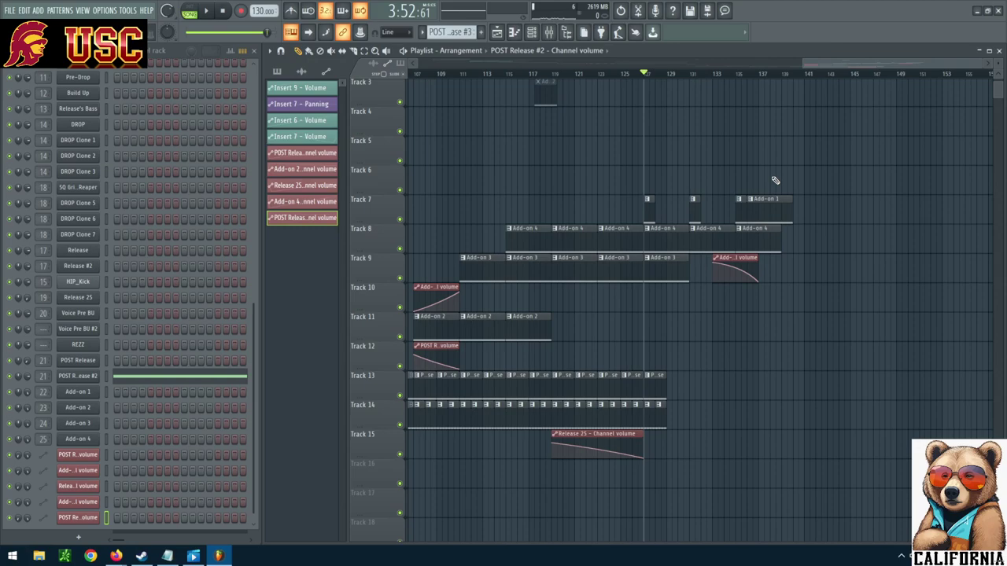
left_click(727, 175)
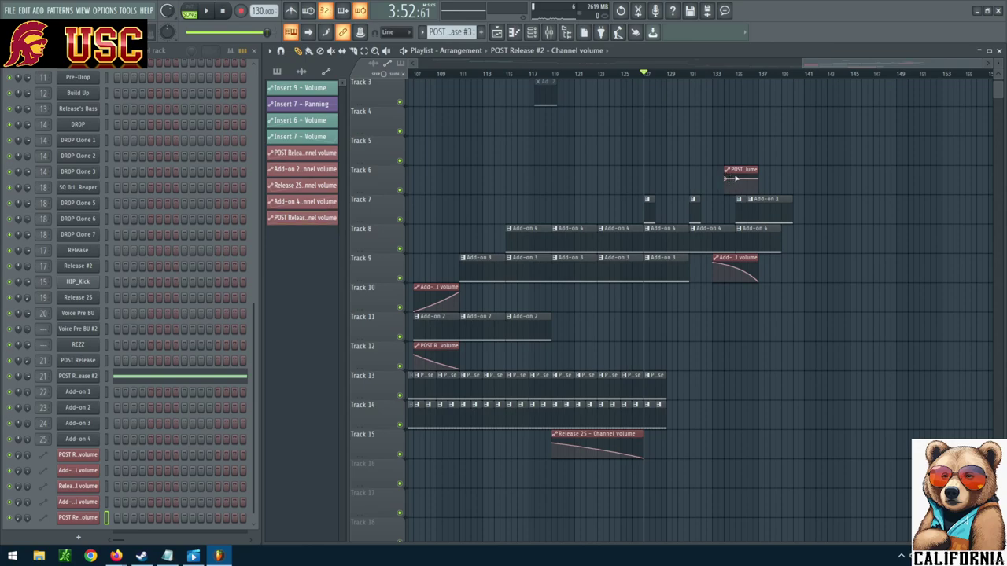
left_click_drag(738, 189, 714, 188)
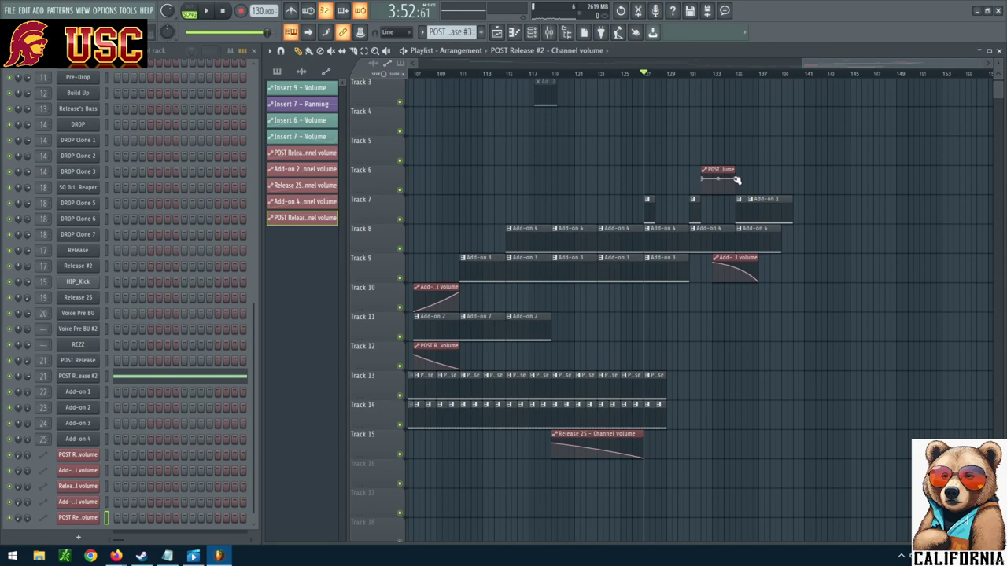
left_click_drag(738, 179, 740, 186)
mouse_move(735, 182)
left_click_drag(737, 181, 741, 185)
left_click_drag(741, 185, 739, 184)
left_click(206, 11)
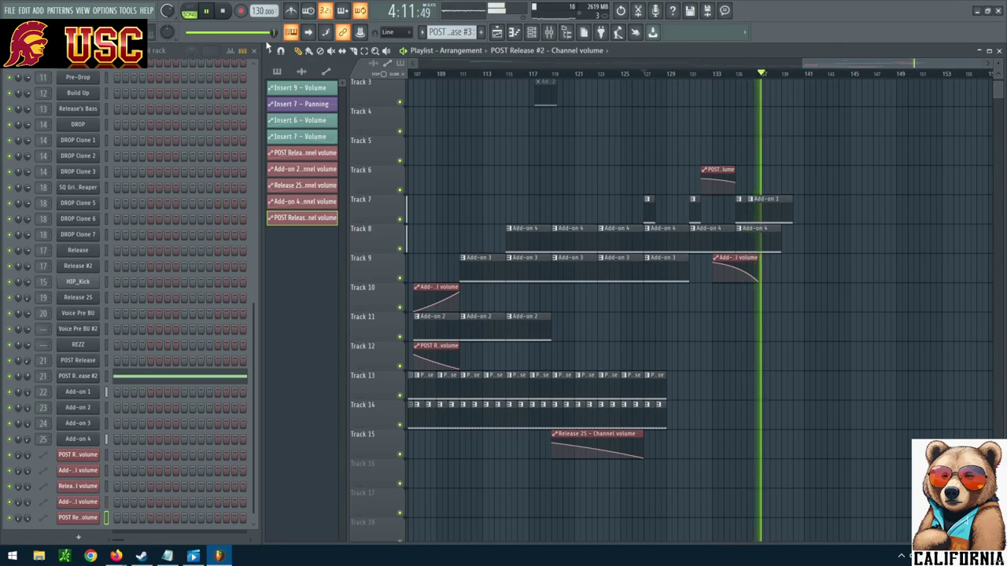
left_click(215, 12)
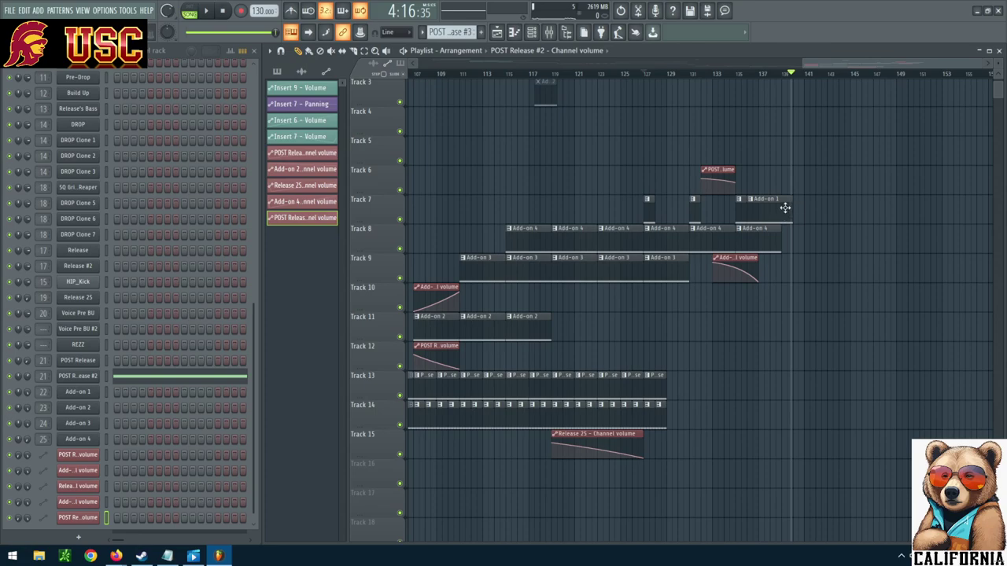
Add another Add-on 1 clip at bar 140 on Track 7 and play the outro from bar 127.
left_click(785, 207)
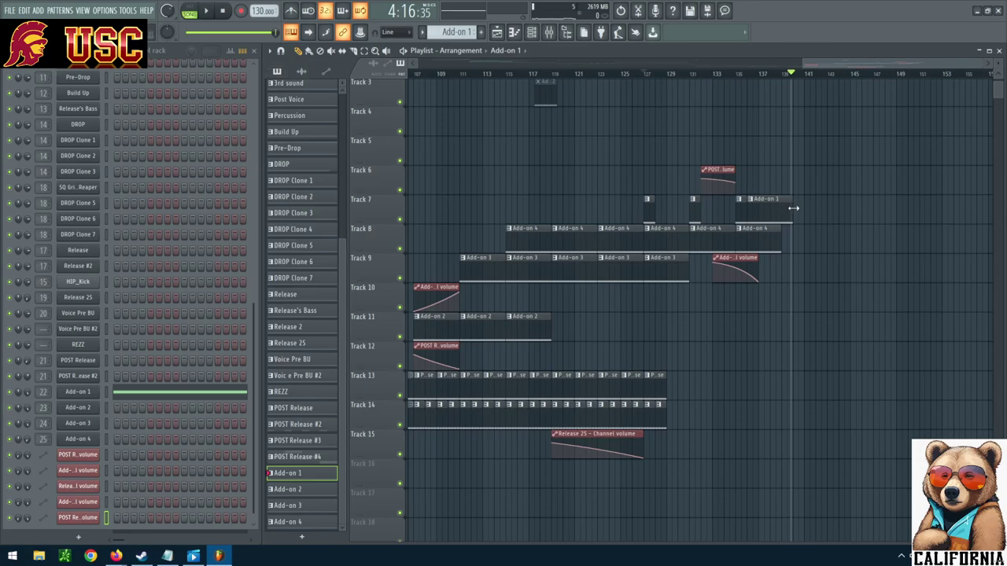
left_click(799, 213)
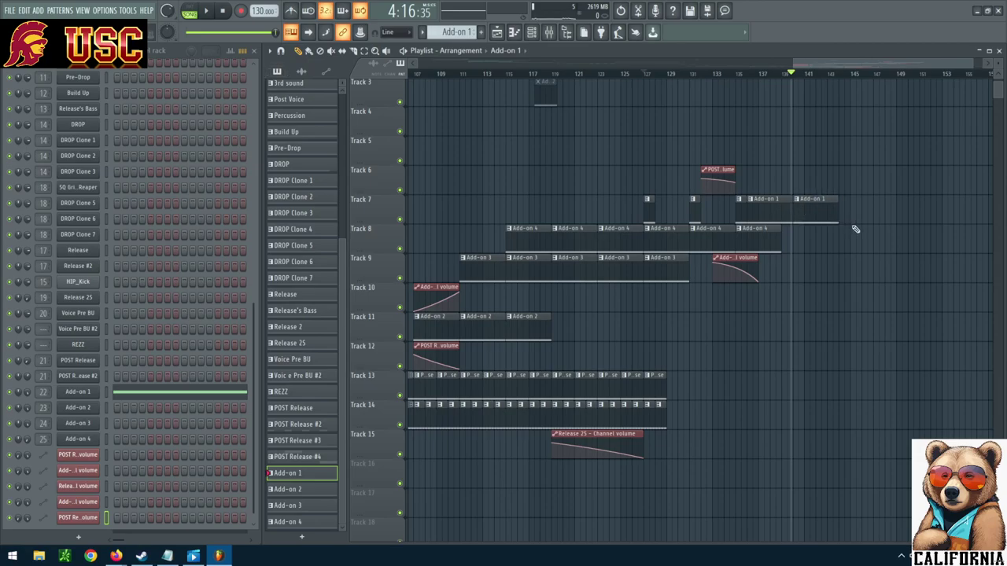
left_click(206, 11)
left_click(223, 11)
left_click(208, 11)
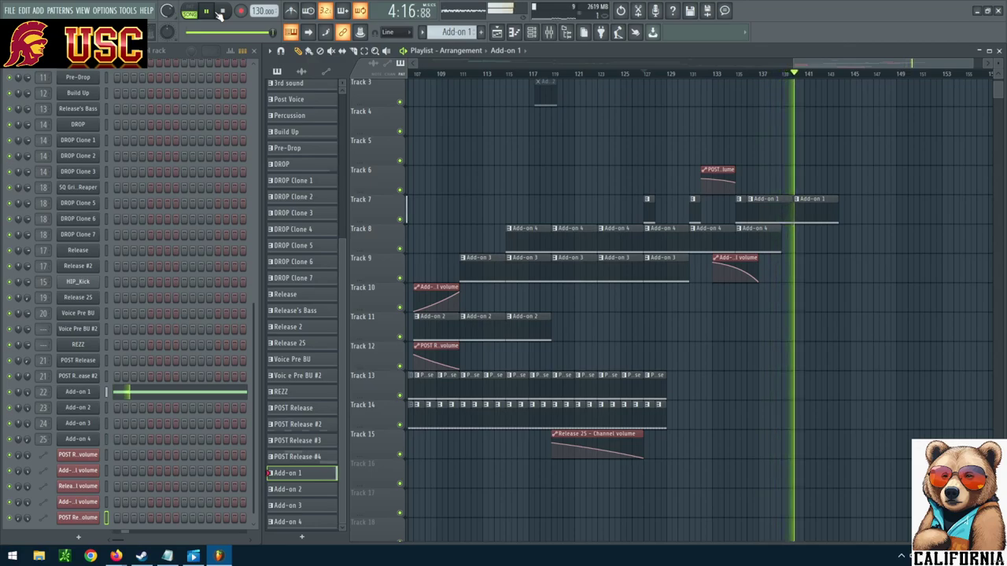
left_click(222, 11)
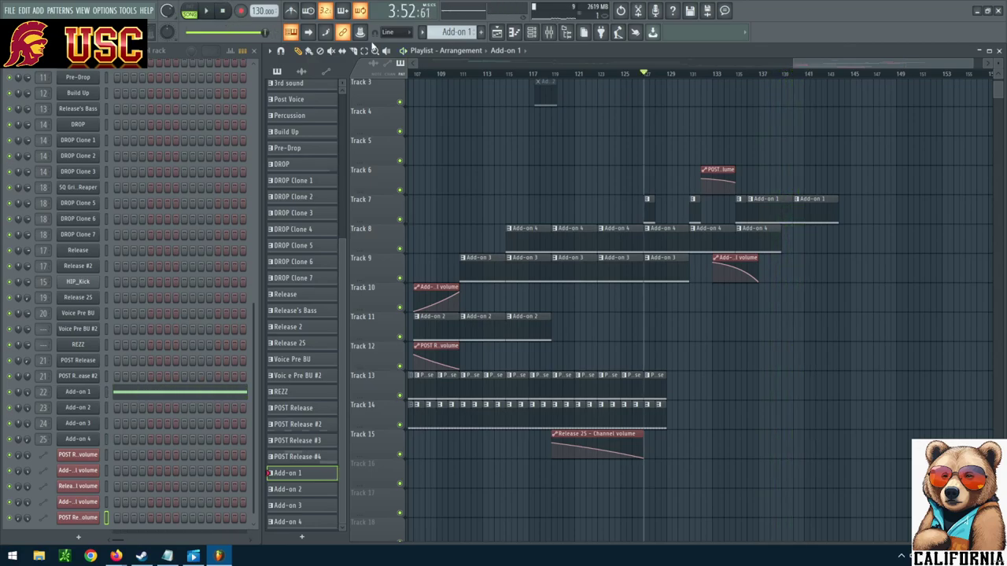
Add a new Serum instrument channel and move its plugin window clear of the new channel in the rack.
scroll(71, 478, "down", 1)
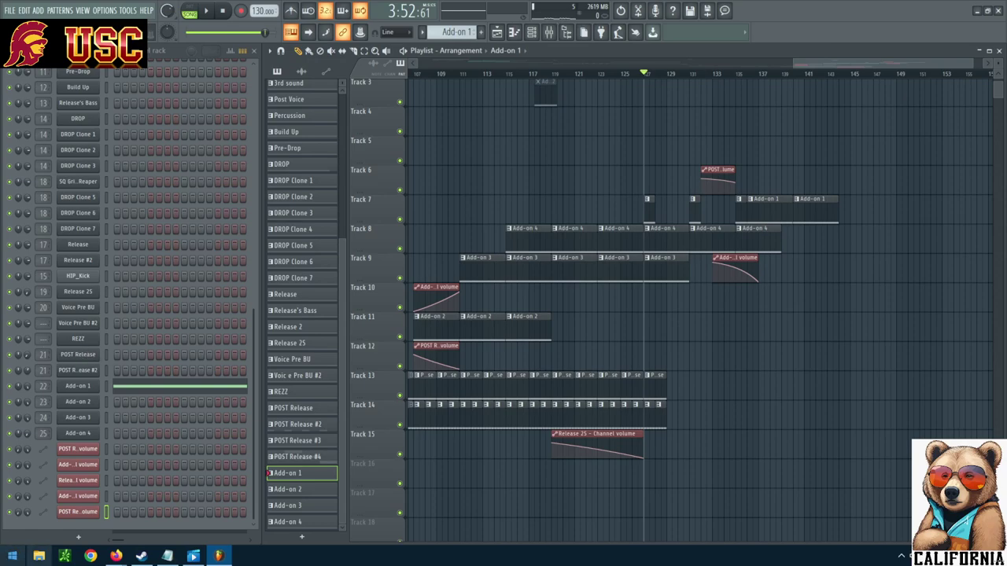
left_click(82, 539)
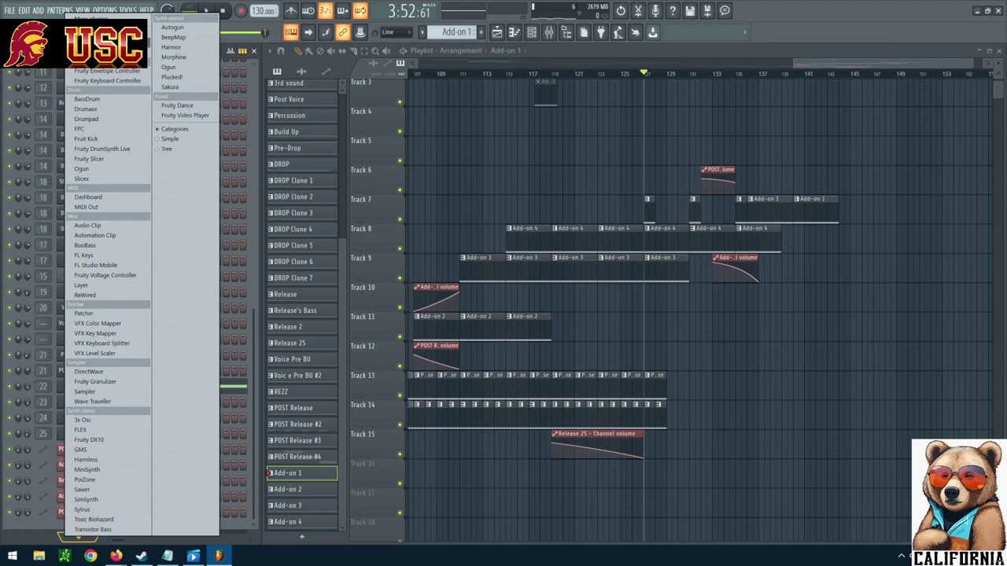
left_click(87, 39)
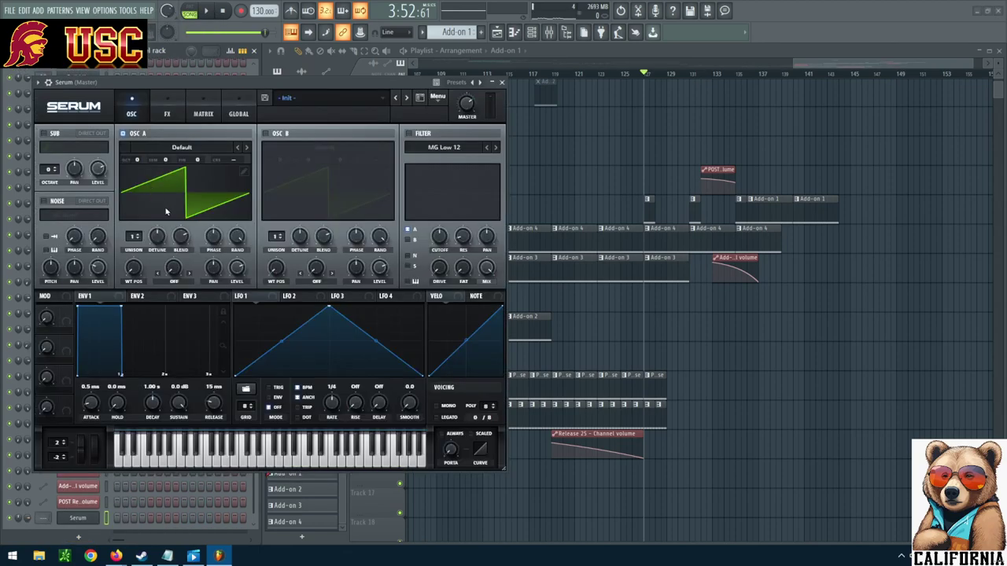
left_click_drag(309, 85, 340, 83)
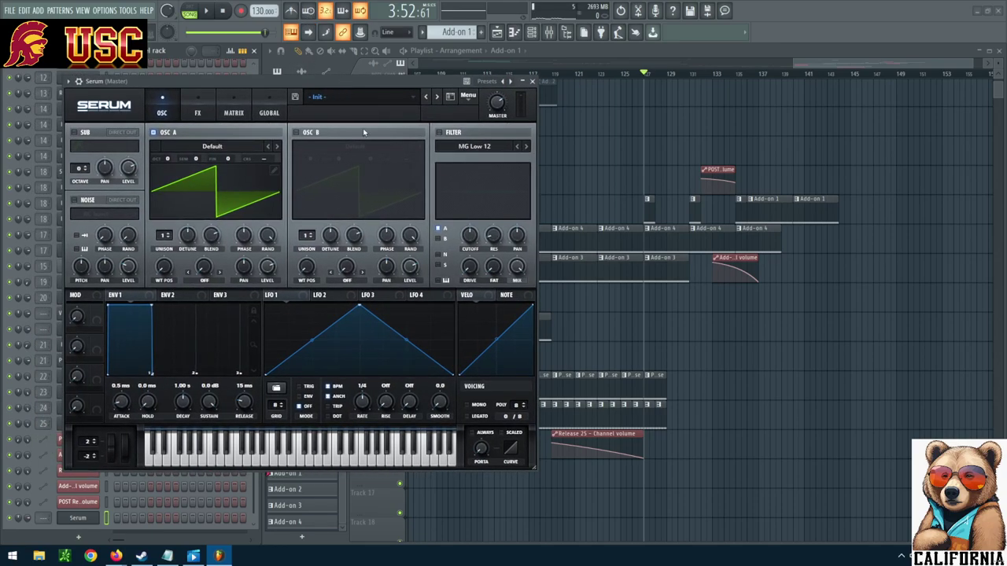
left_click_drag(320, 86, 289, 57)
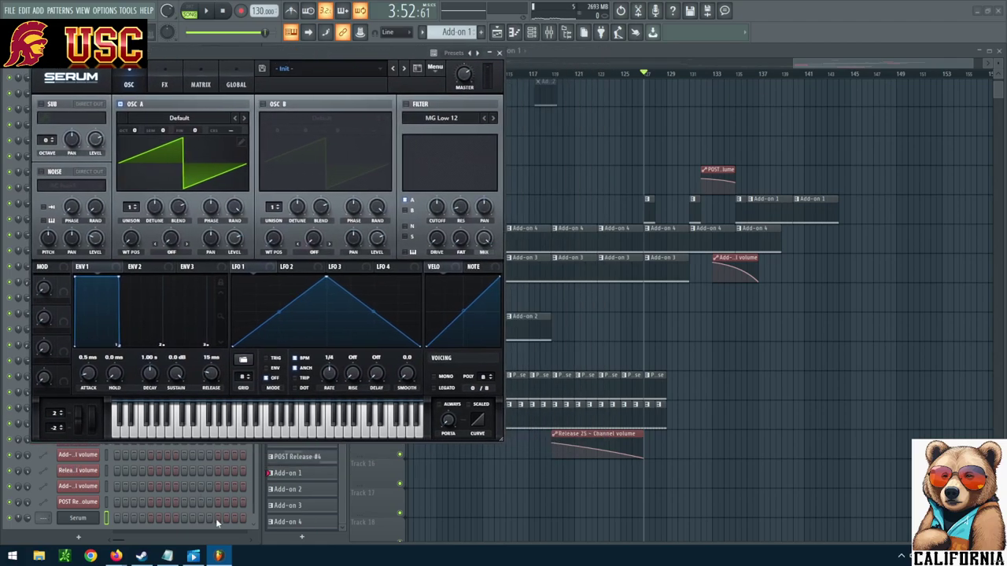
Rename the new Serum channel as DropZilla.
right_click(88, 523)
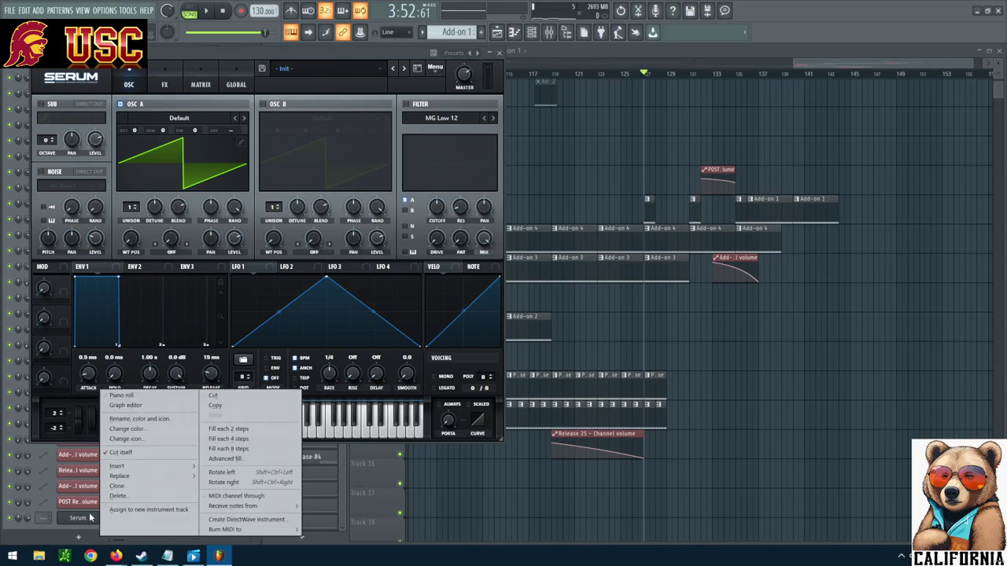
left_click(146, 422)
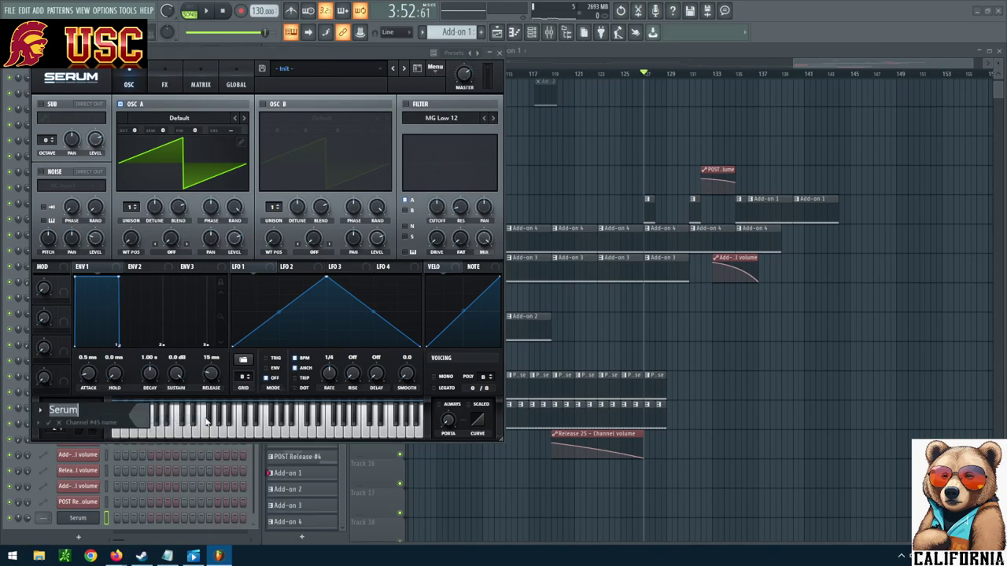
type("DropZilla")
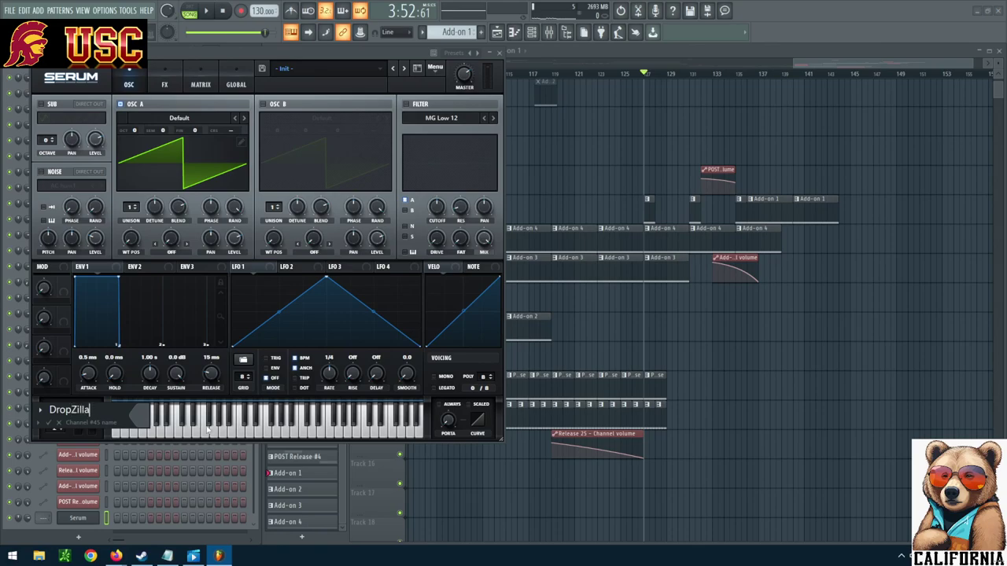
key("Return")
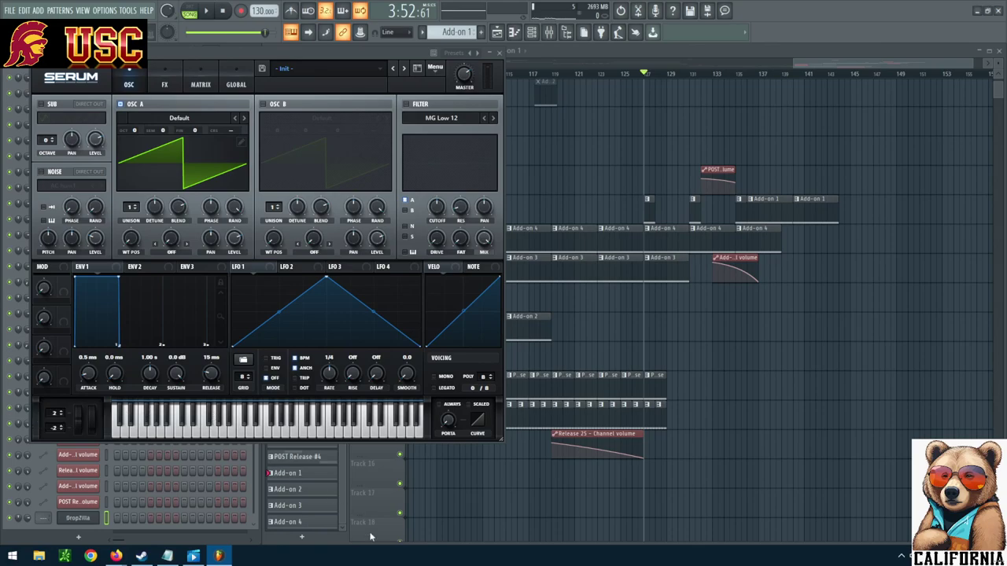
Create a new pattern named DropZilla and place it at bar 141 on Track 8.
left_click(314, 538)
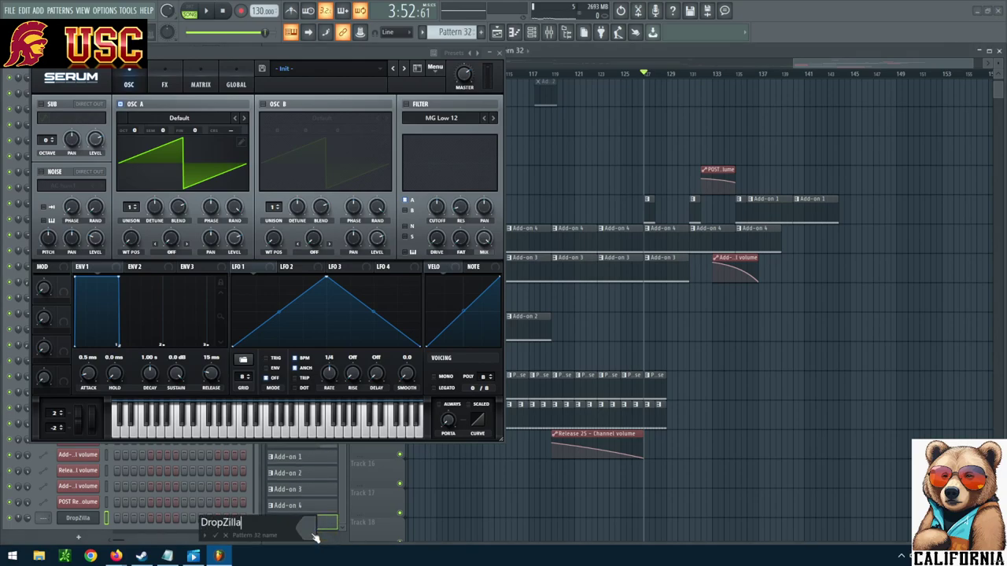
left_click(215, 535)
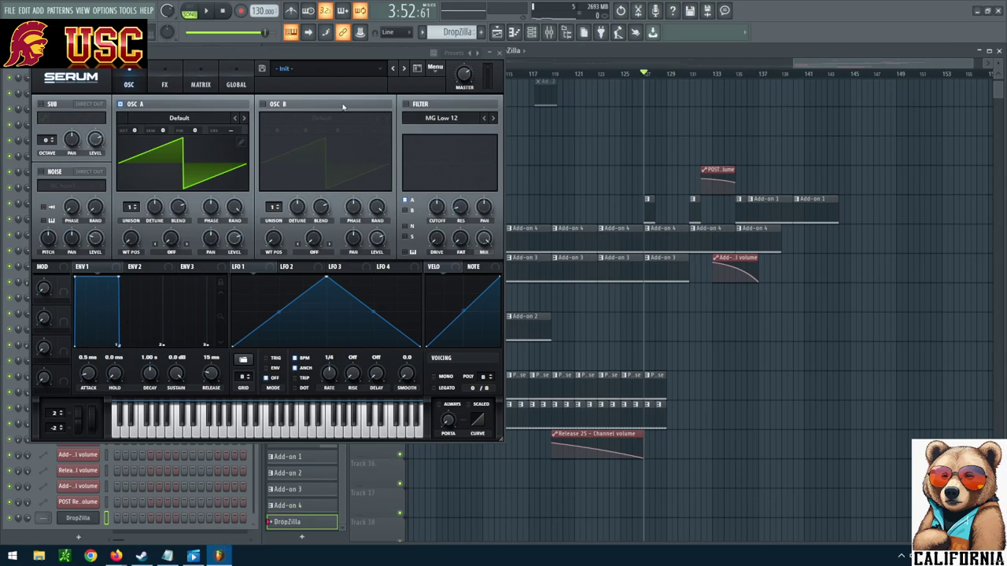
left_click(809, 236)
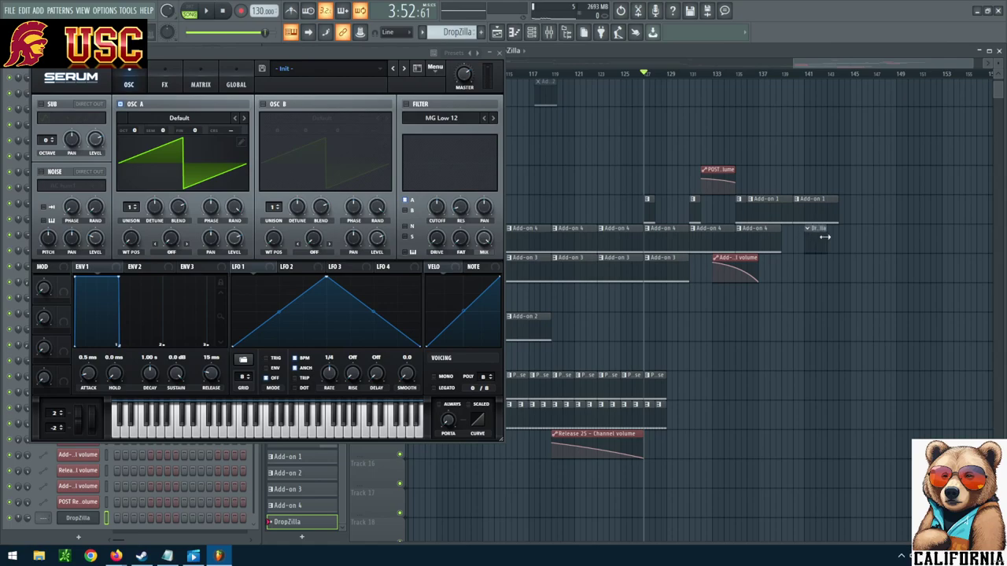
Draw a four-bar C4 note at the start of the DropZilla pattern and extend its Track 8 clip to bar 144.
left_click(513, 32)
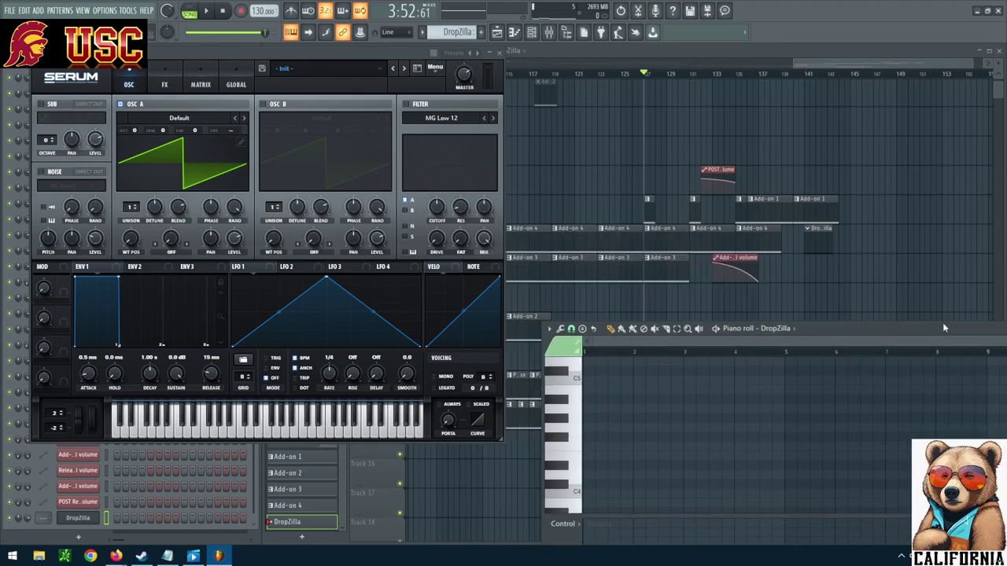
left_click_drag(948, 338, 876, 257)
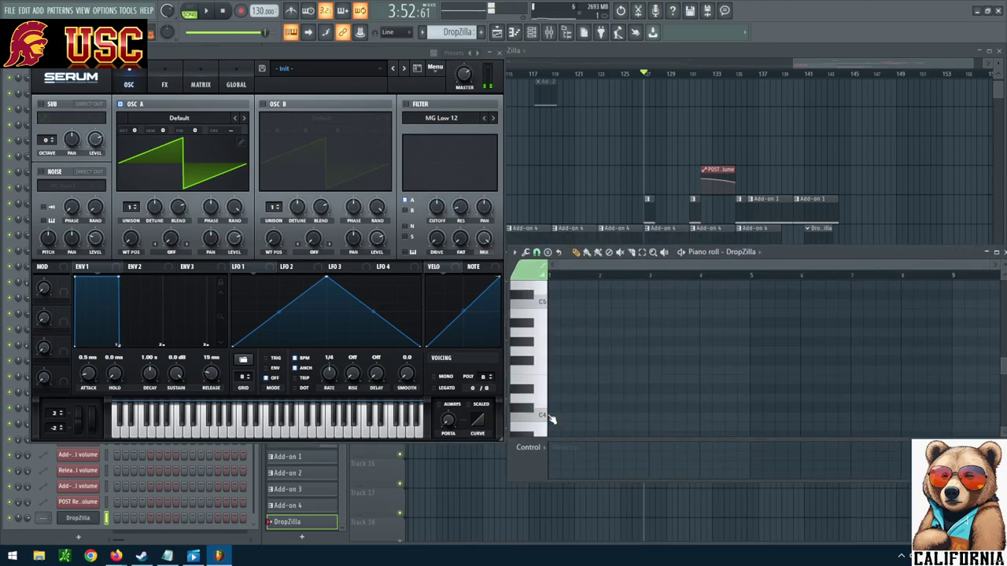
left_click(552, 418)
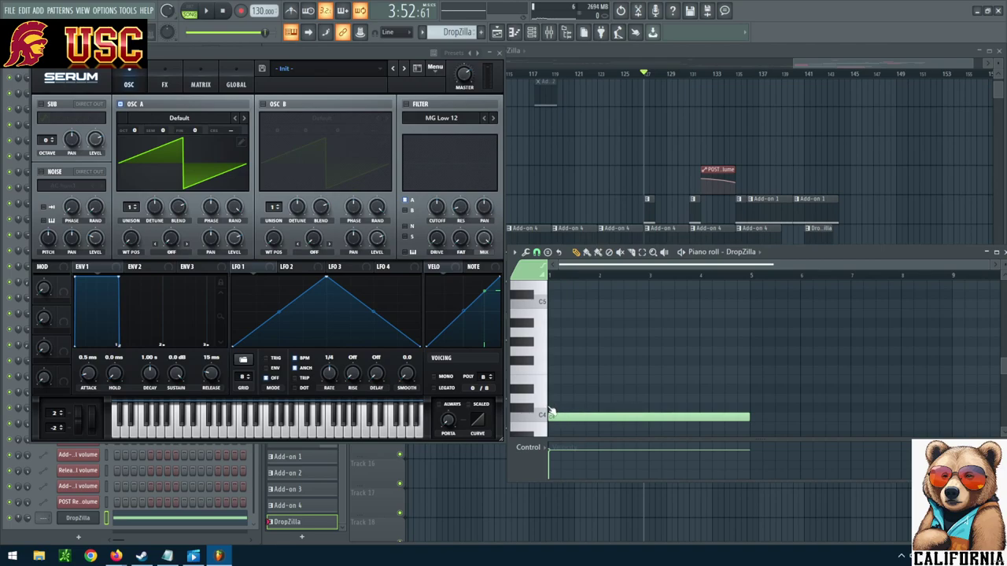
left_click(573, 408)
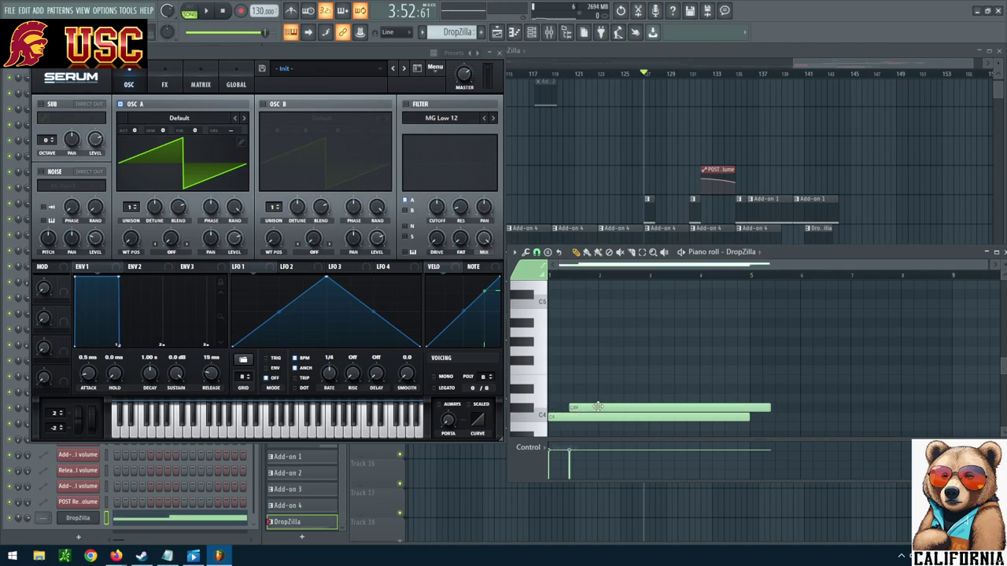
right_click(598, 406)
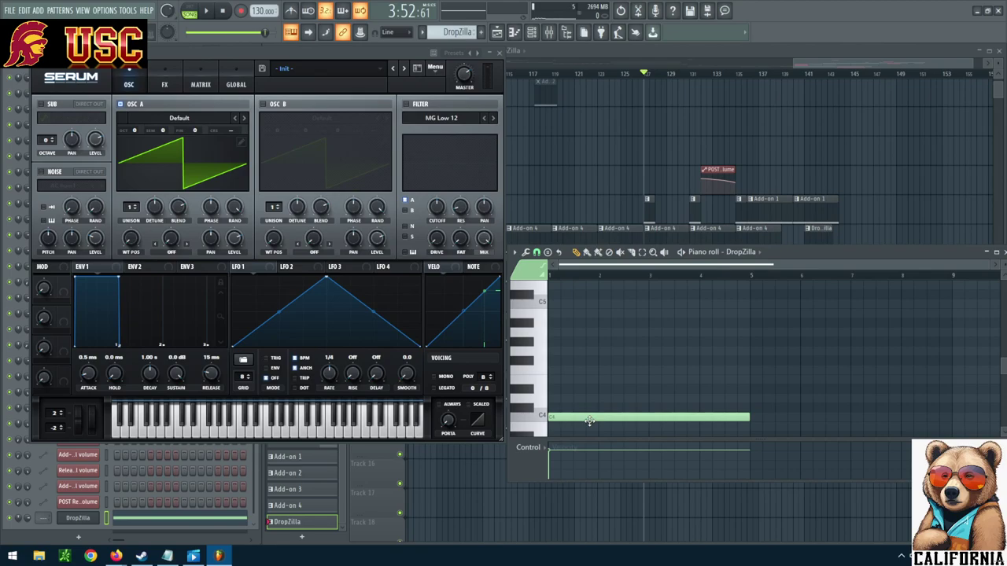
left_click(996, 252)
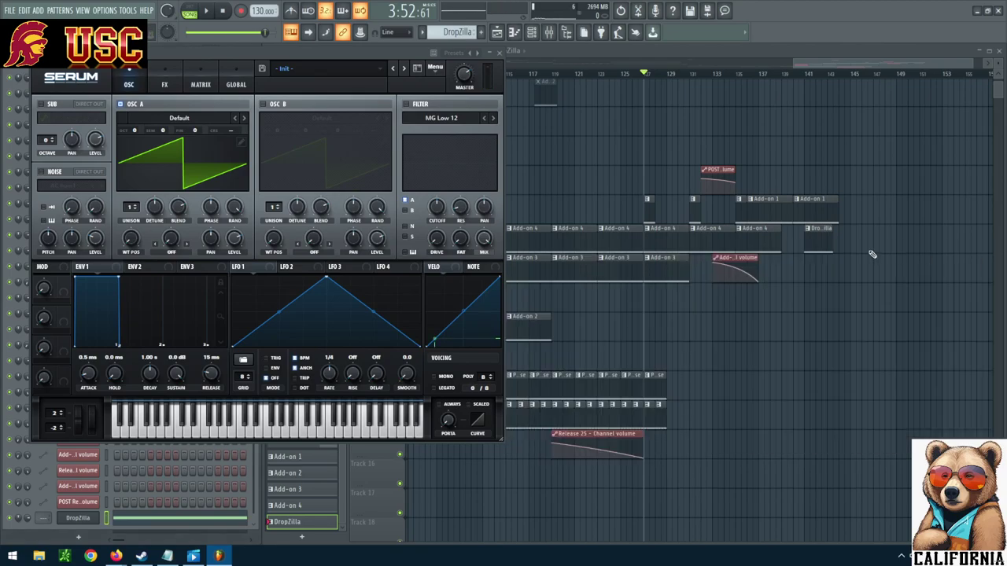
left_click_drag(832, 236, 838, 236)
Open Serum's preset browser and audition bass presets such as BA 8bitfwap, BA Bass dropper and BA BlackMask.
left_click(423, 68)
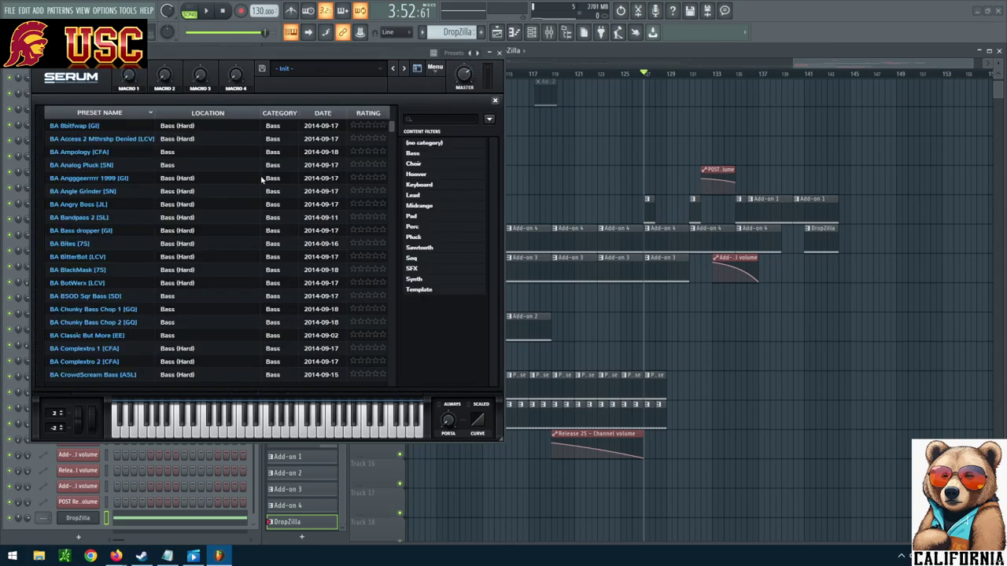
left_click(218, 127)
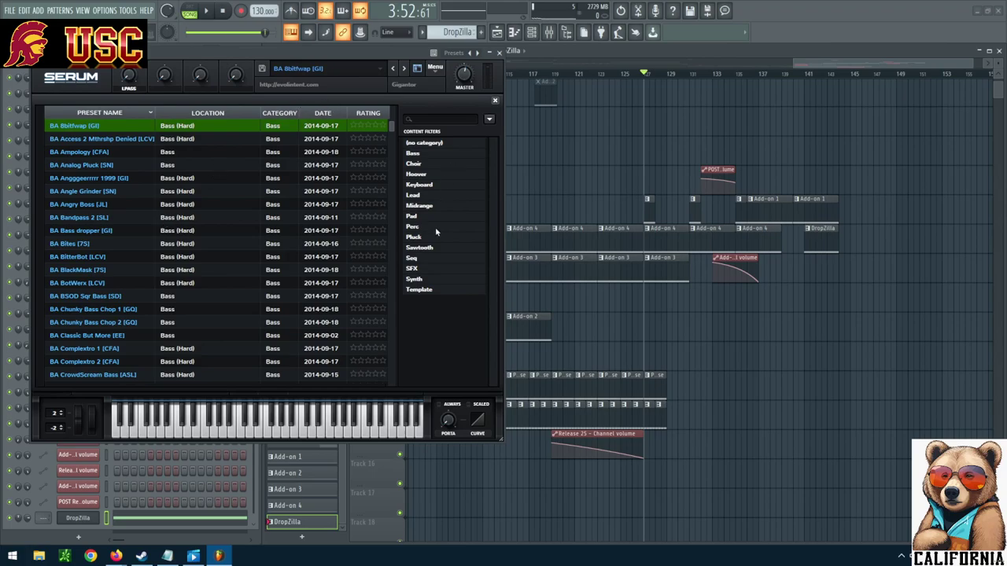
left_click(412, 258)
left_click(412, 258)
left_click(102, 230)
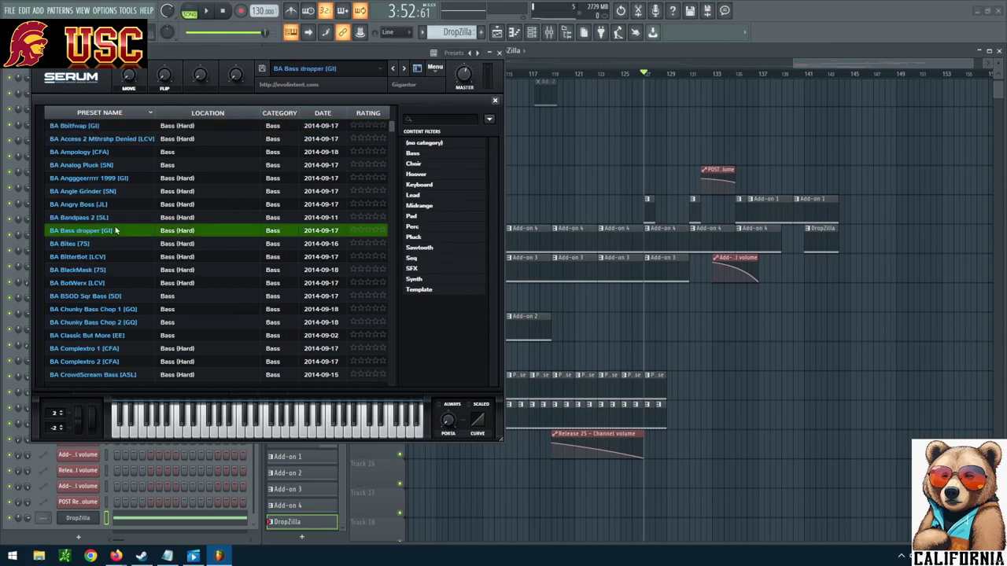
left_click(111, 205)
left_click(110, 270)
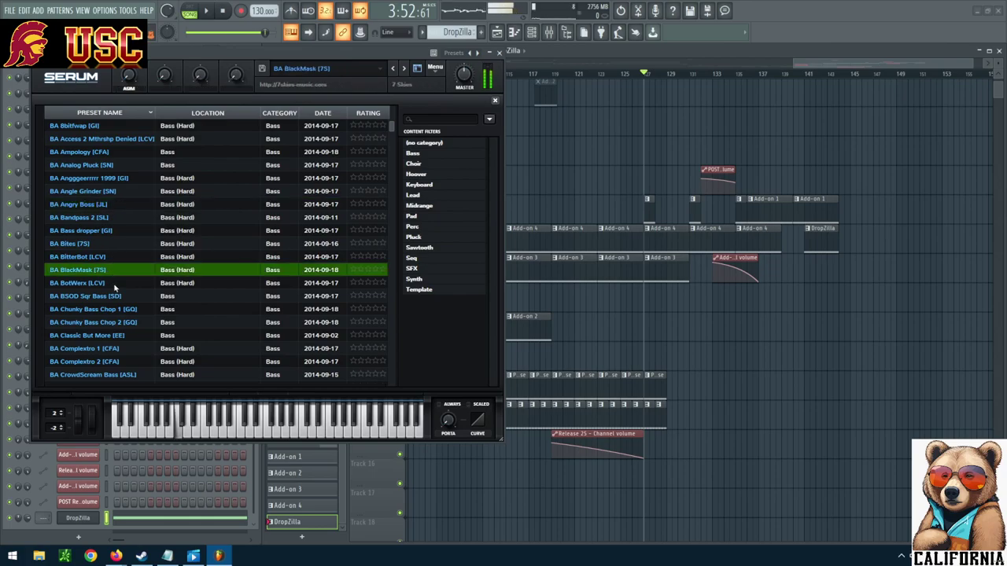
Audition lead presets for DropZilla, including LD IHeardULike5ths.
scroll(118, 291, "down", 6)
scroll(119, 299, "down", 20)
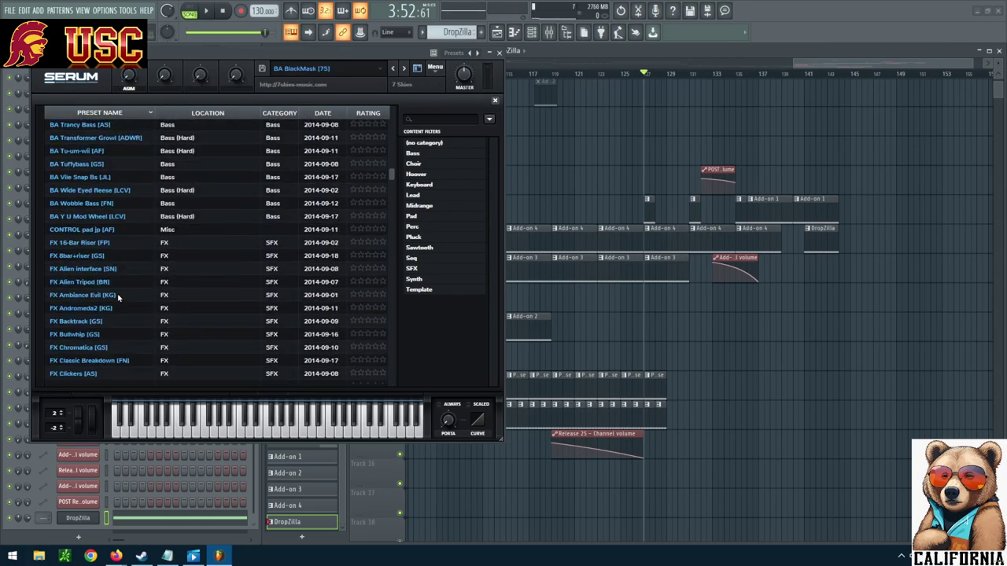
scroll(117, 297, "down", 8)
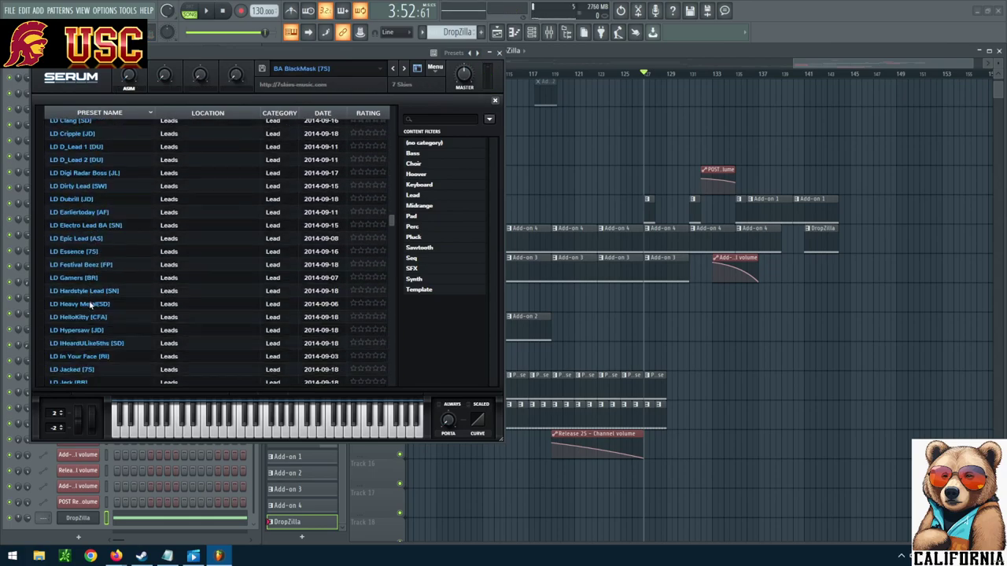
left_click(92, 305)
left_click(92, 331)
scroll(99, 327, "down", 12)
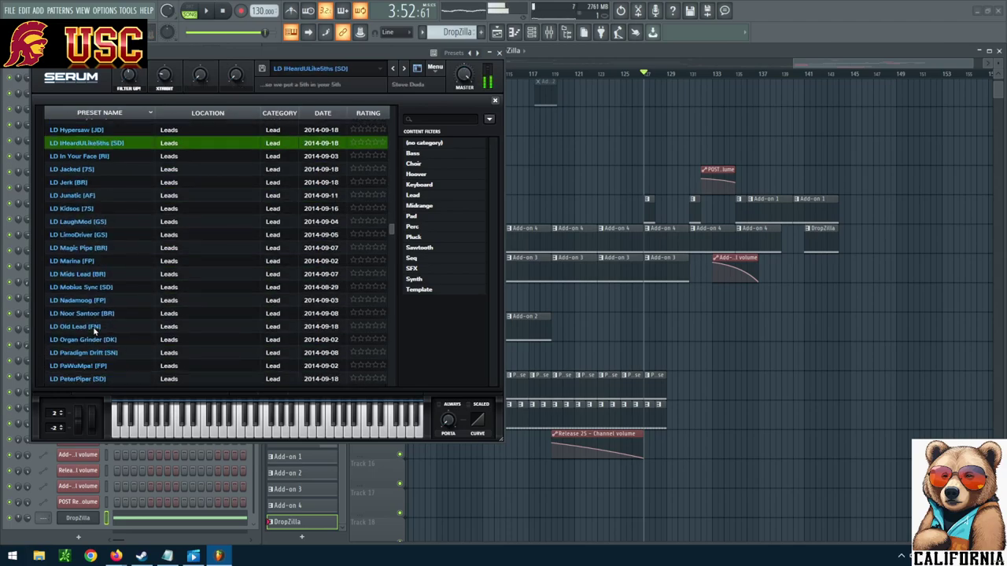
Load the sequence preset SQ Ebony [AF] for the DropZilla sound.
scroll(102, 323, "down", 15)
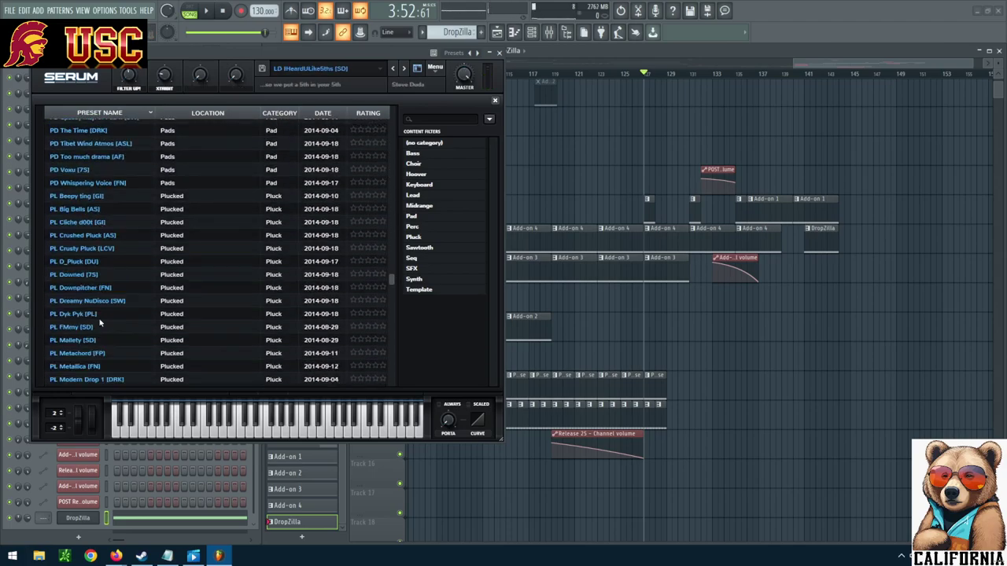
scroll(103, 320, "down", 7)
left_click(93, 265)
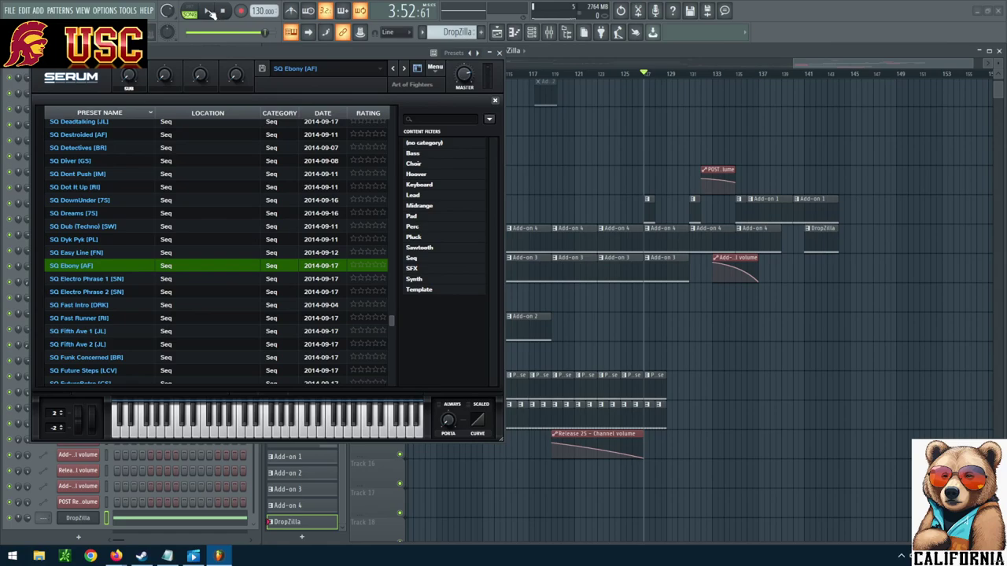
Play the outro from bar 135 and move the DropZilla clip to bar 140 on Track 8.
left_click_drag(747, 74, 738, 73)
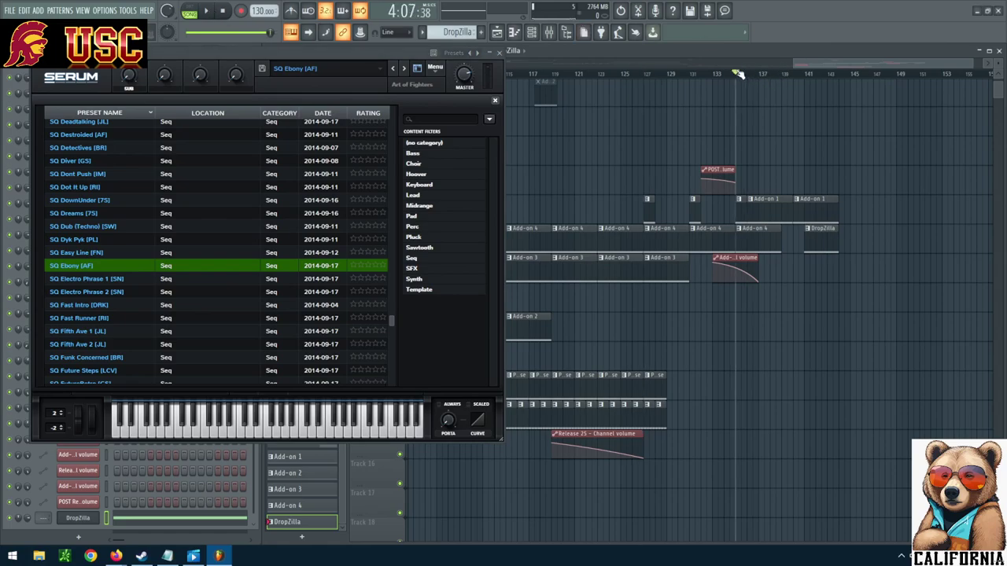
left_click(206, 10)
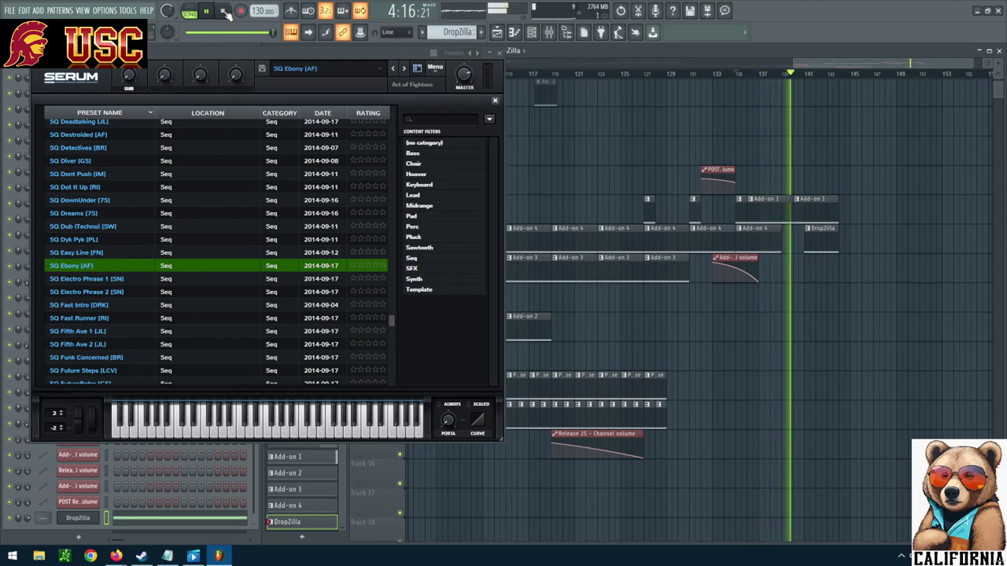
left_click_drag(829, 236, 819, 237)
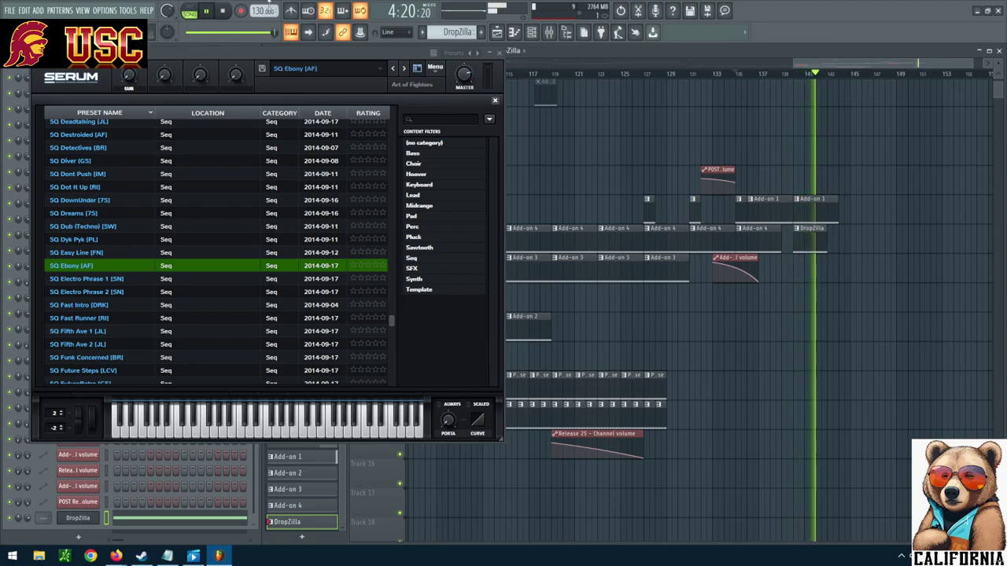
left_click(223, 11)
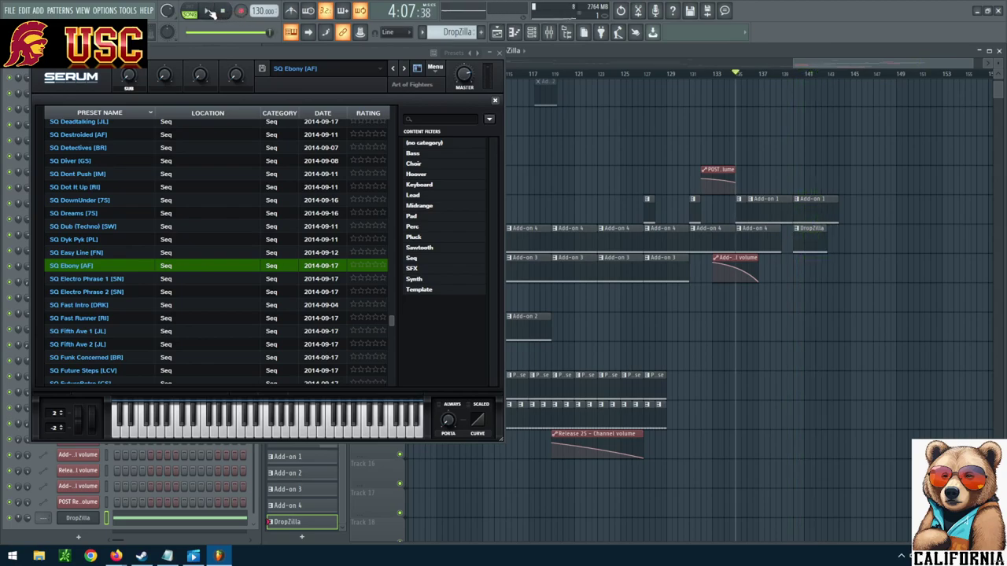
Play the outro again from bar 135 to check the DropZilla entry at bar 140.
left_click(206, 12)
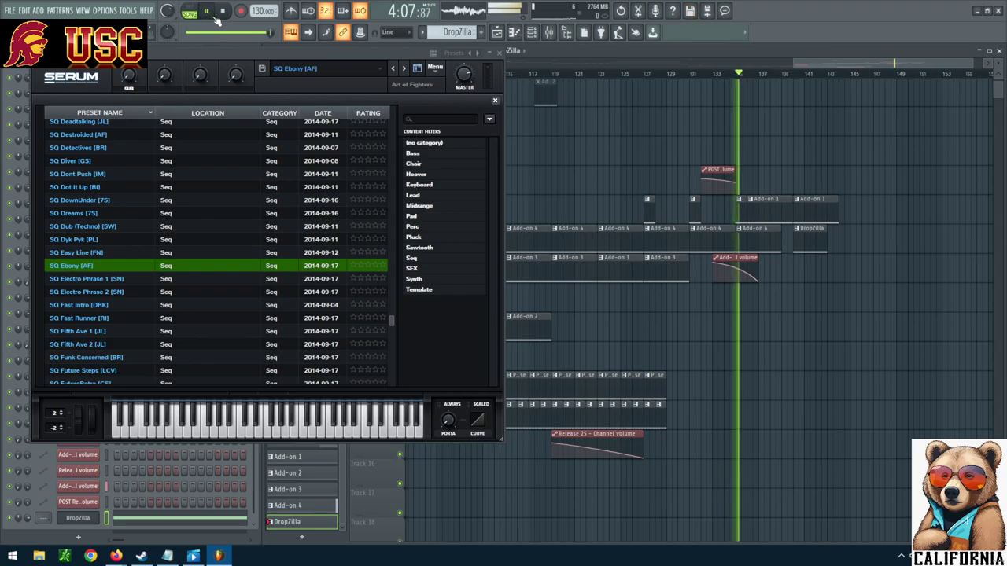
left_click(10, 10)
key("Escape")
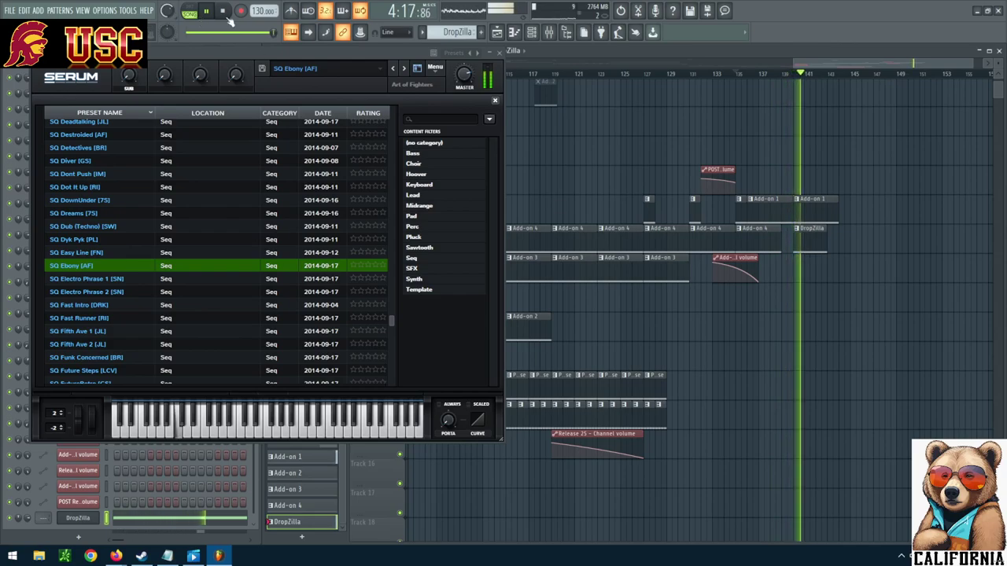
key("space")
Compare the sequence presets SQ Electro Phrase 1 [SN] and SQ Electro Phrase 2 [SN] for DropZilla, ending on Electro Phrase 2.
left_click(124, 279)
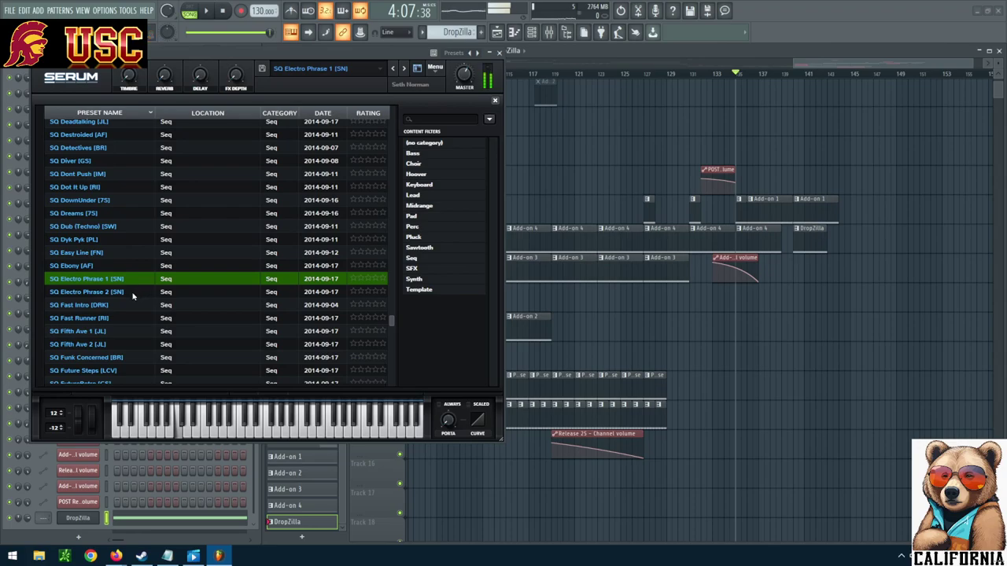
left_click(133, 292)
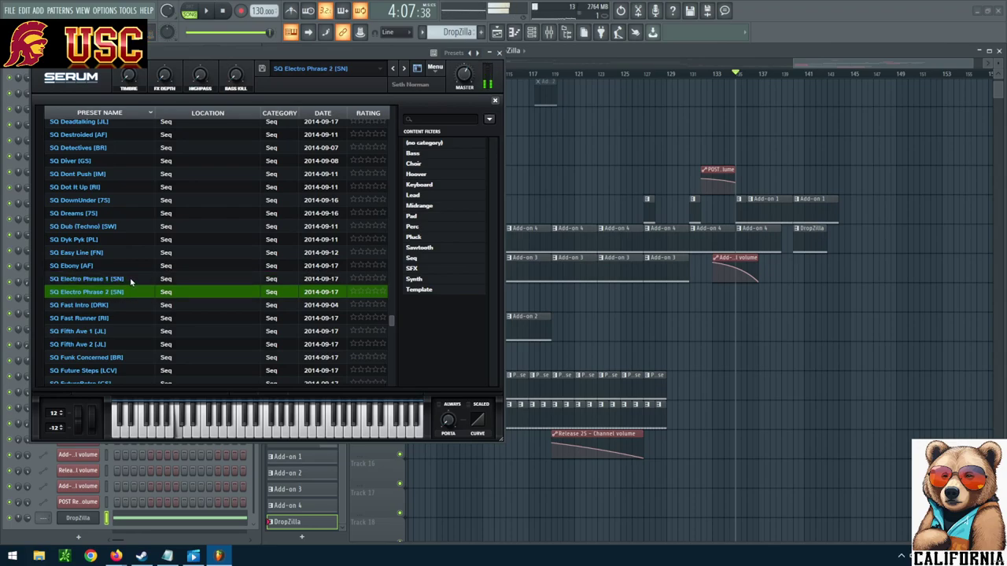
left_click(131, 280)
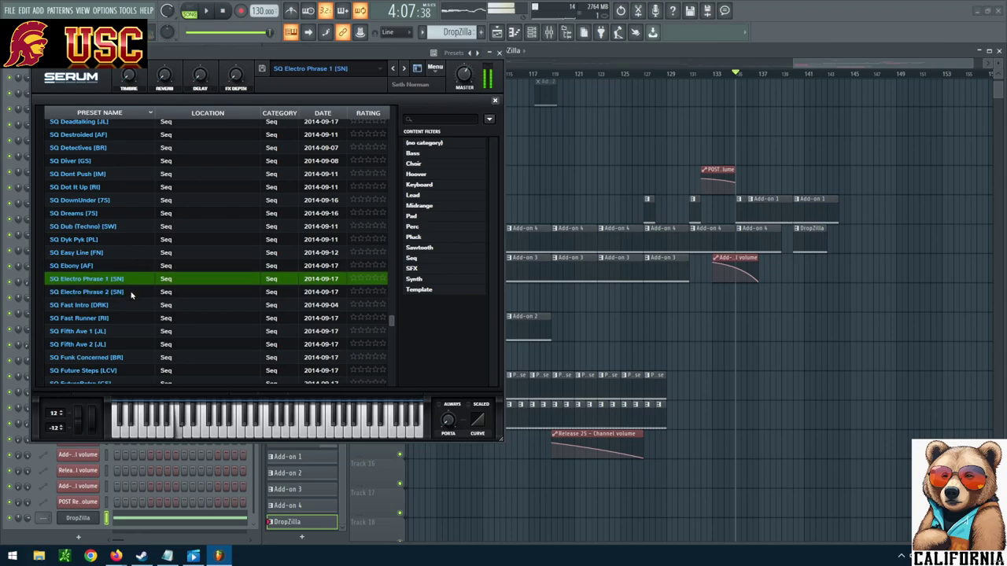
left_click(131, 293)
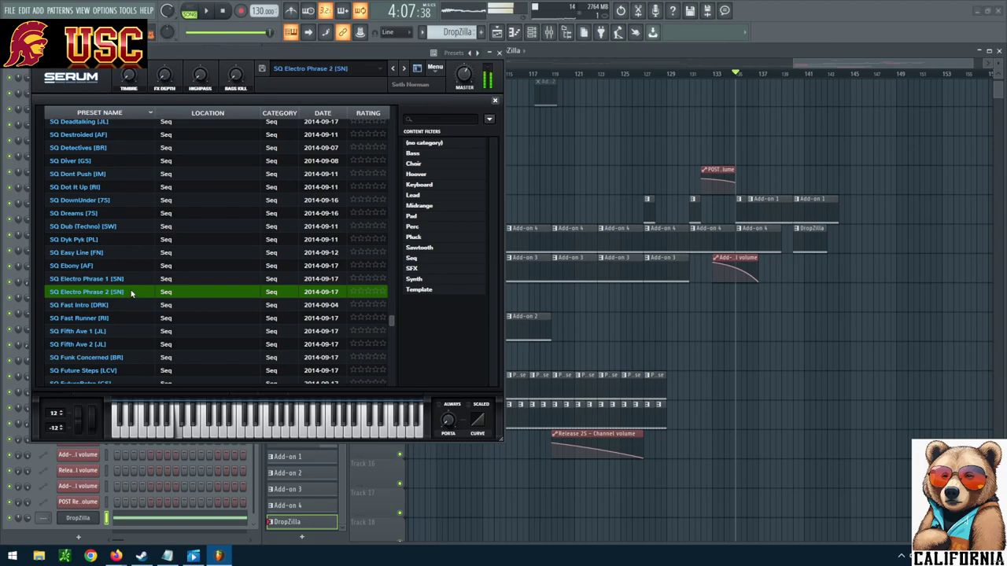
Play the outro from bar 135 with SQ Electro Phrase 2 loaded, moving the Serum window during playback, and stop before bar 140.
left_click(206, 11)
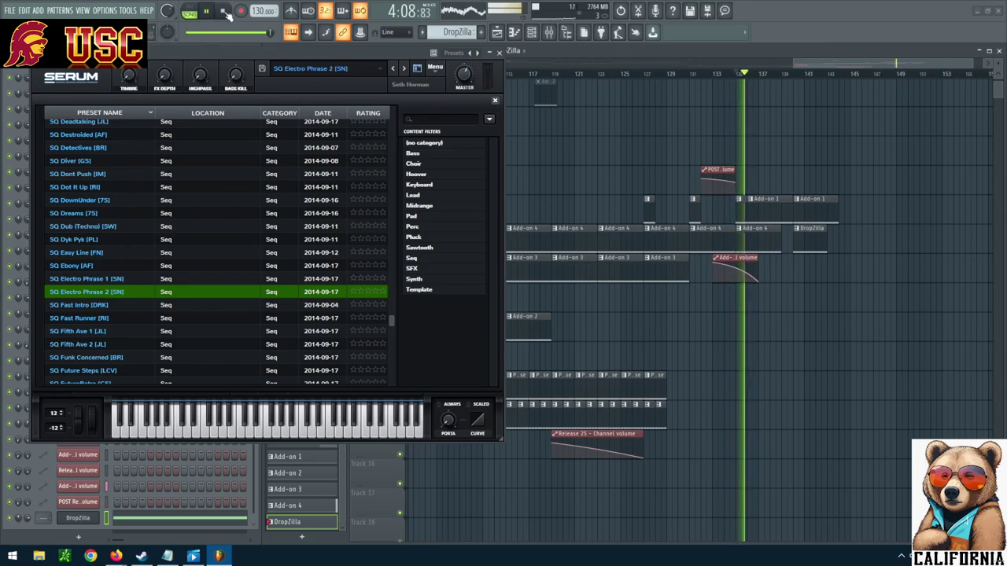
left_click_drag(291, 50, 335, 63)
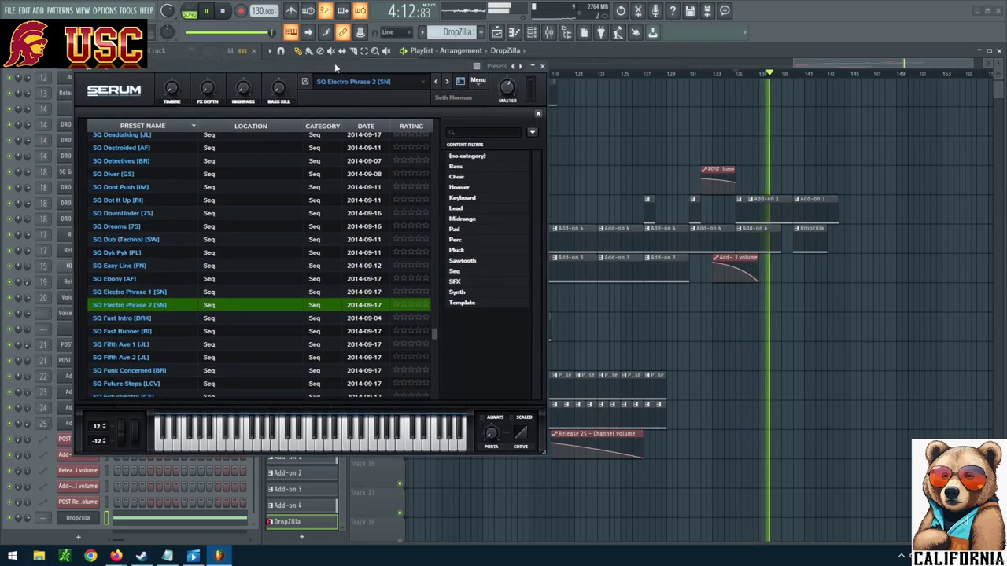
left_click(224, 11)
Audition SQ Fast Intro [DRK], SQ Electro Phrase 2 [SN] and SQ Fast Runner [RI] for the DropZilla sound.
left_click(173, 318)
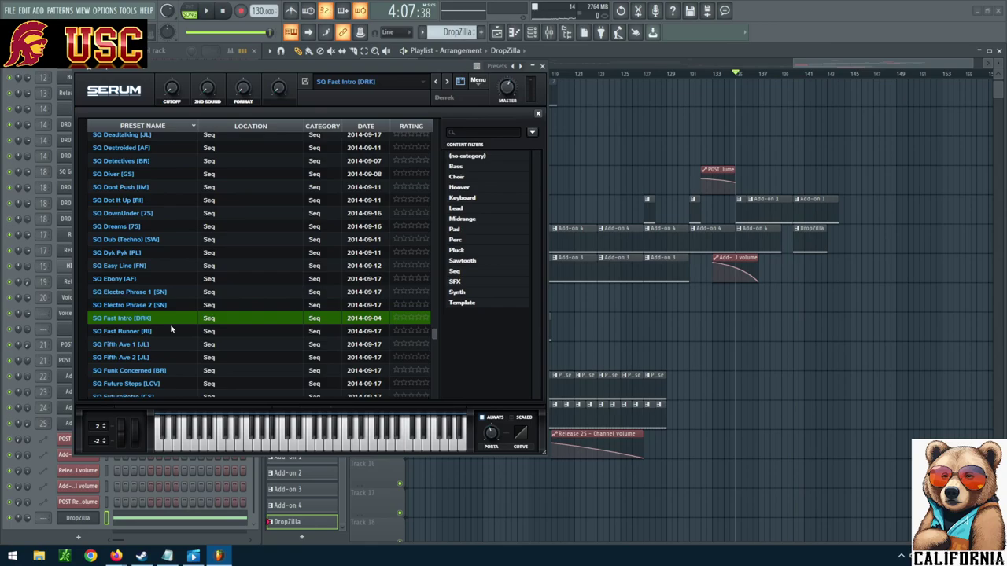
left_click(159, 307)
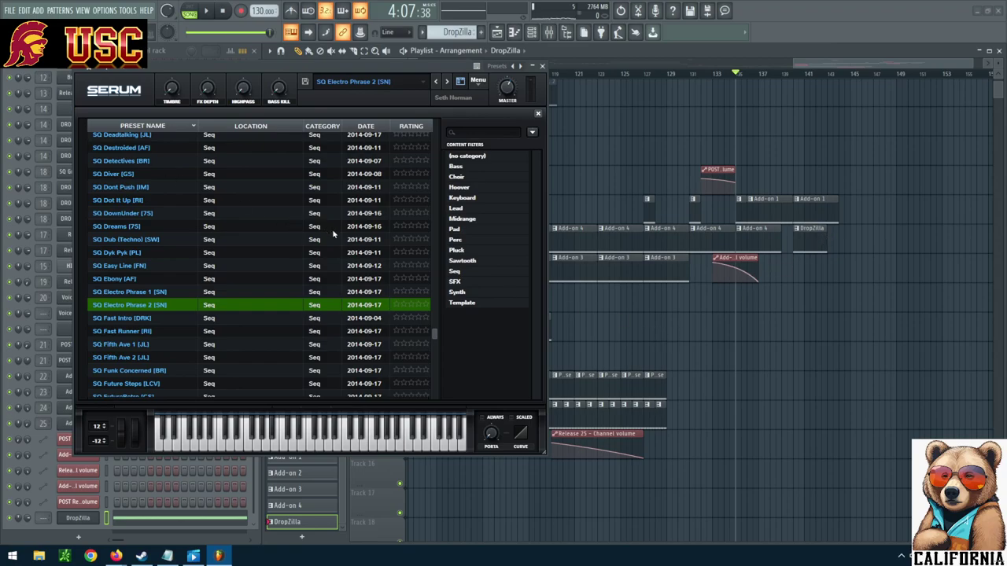
left_click(177, 331)
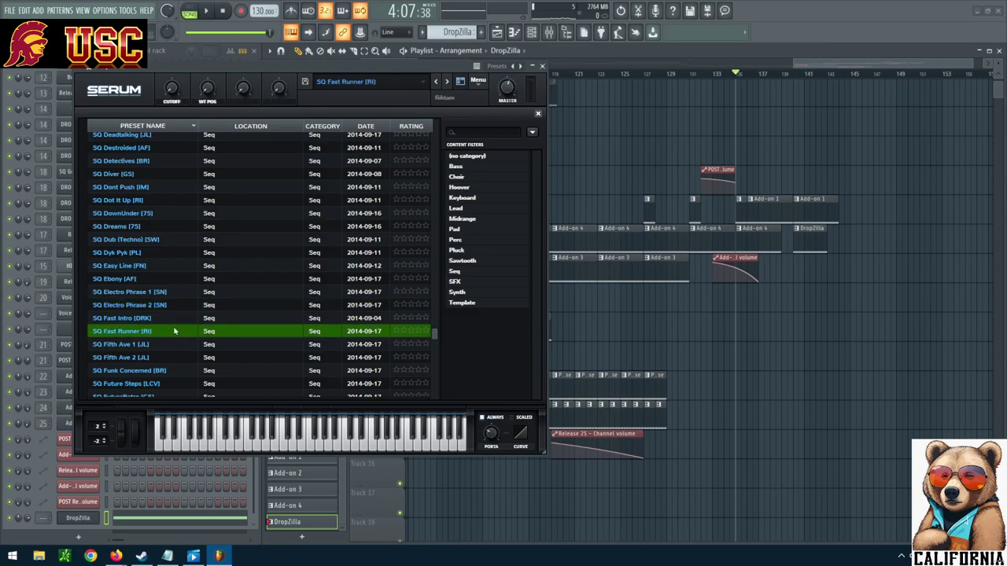
Load SQ Fifth Ave 1 [JL] for DropZilla and play the outro from bar 135 past its entry at bar 140.
left_click(171, 345)
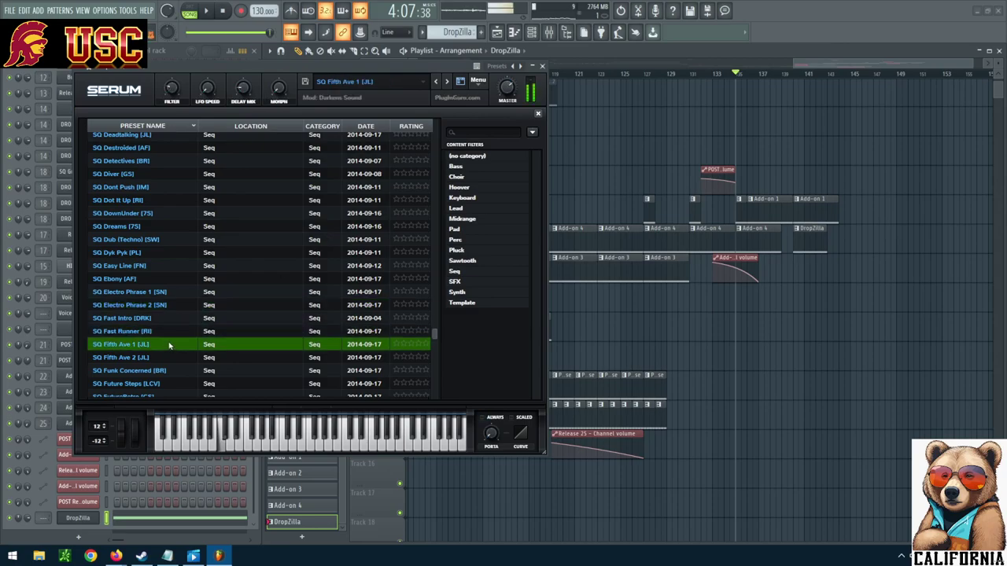
left_click(206, 11)
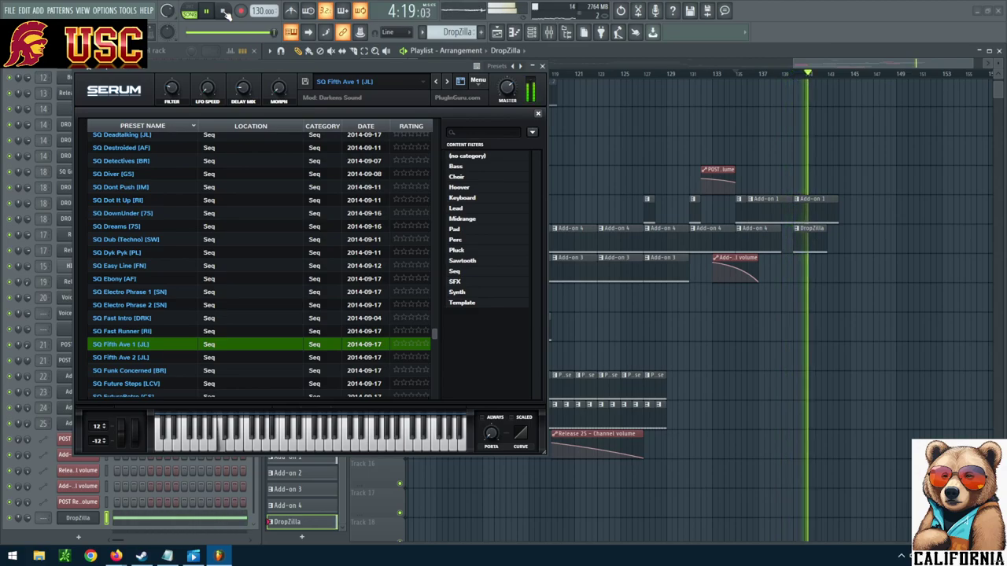
left_click(225, 12)
Audition the following sequence presets for DropZilla, from SQ Fifth Ave 2 [JL] and SQ Funk Concerned [BR] through SQ Giddyup [GS].
key("Down")
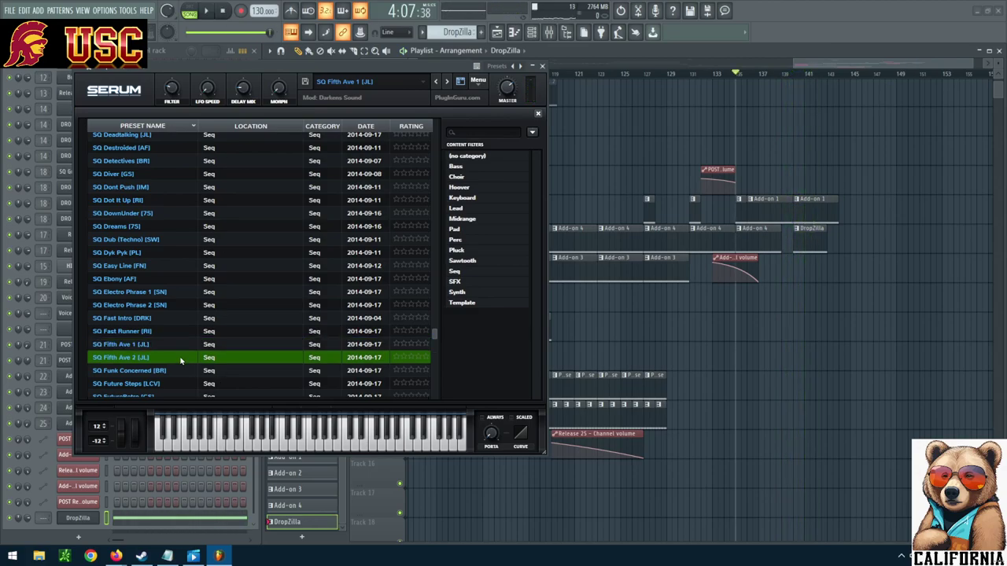
key("Down")
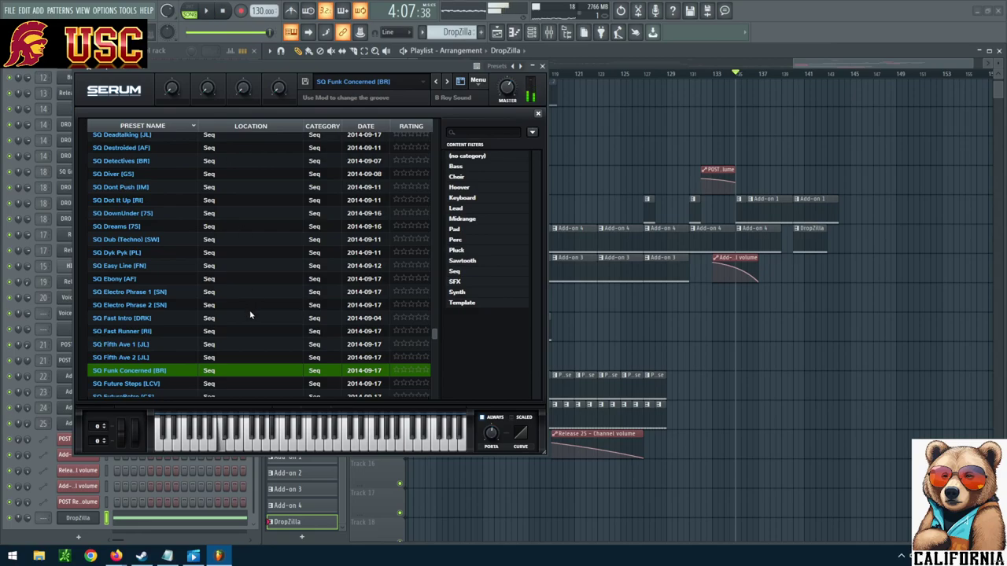
scroll(251, 312, "down", 2)
left_click(165, 359)
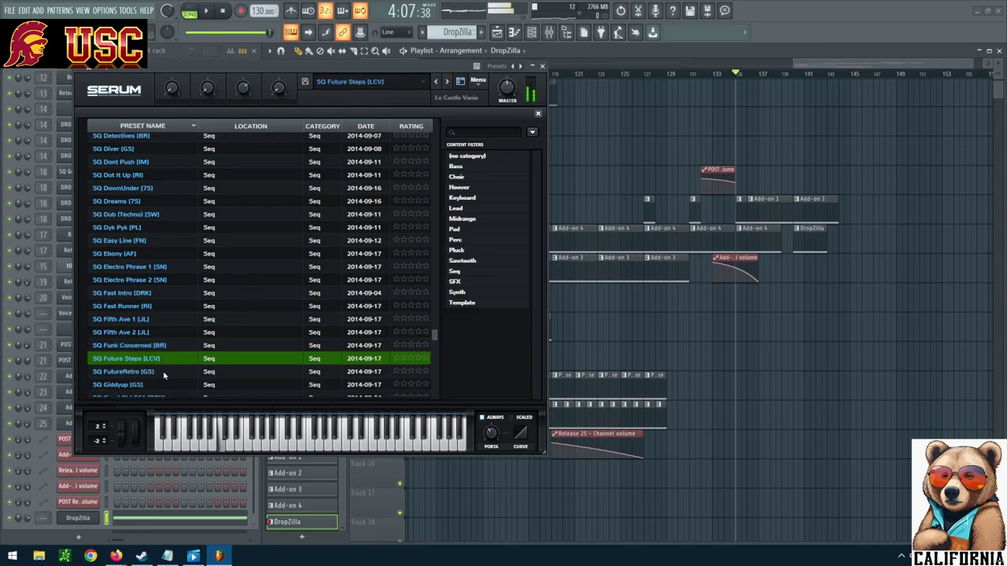
left_click(164, 373)
left_click(158, 385)
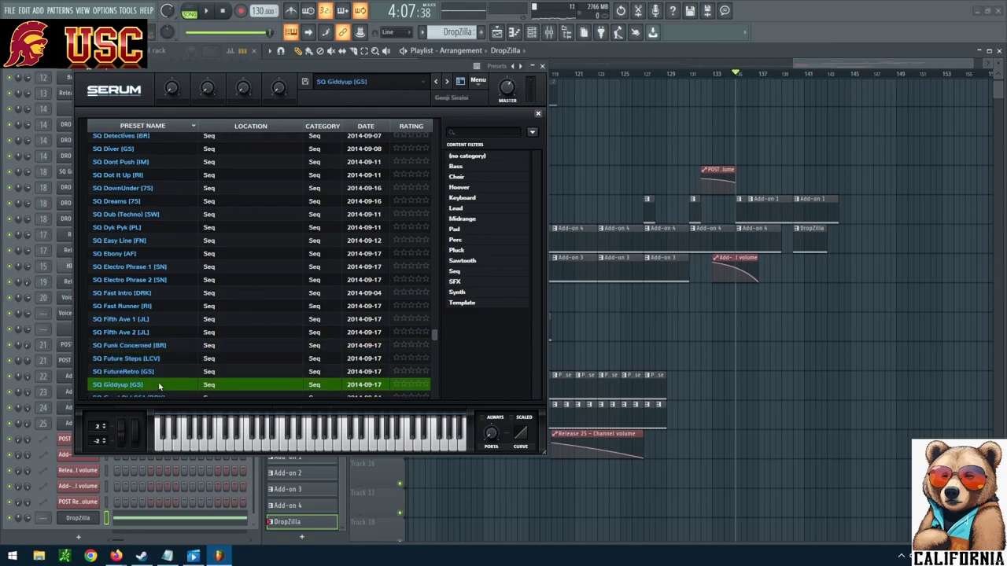